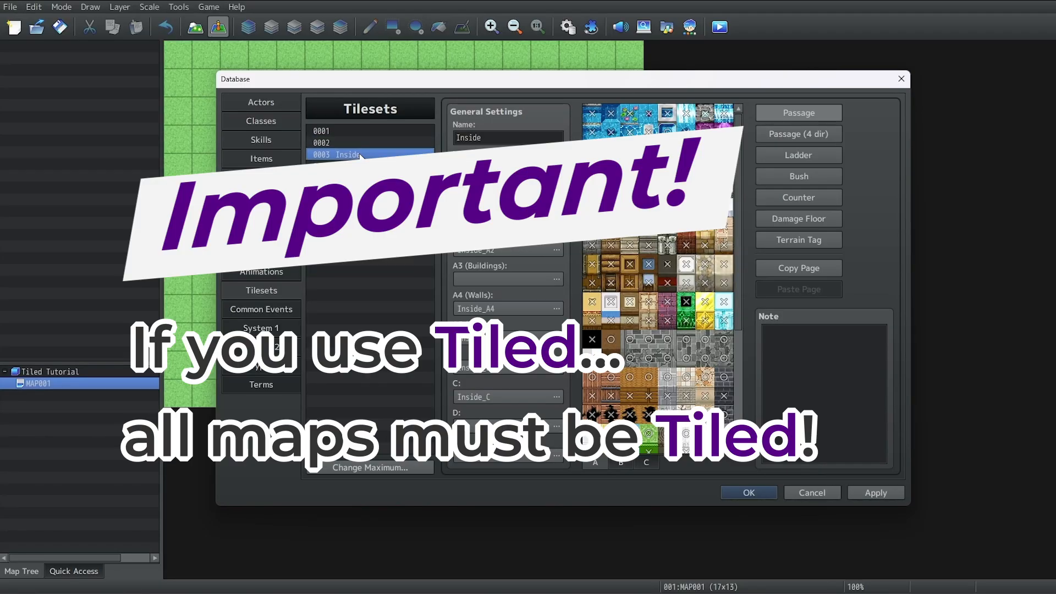
Clear the tileset entries 0003 through 0006, including Inside, SF Outside and SF Inside, from the database
key(Delete)
click(362, 167)
key(Delete)
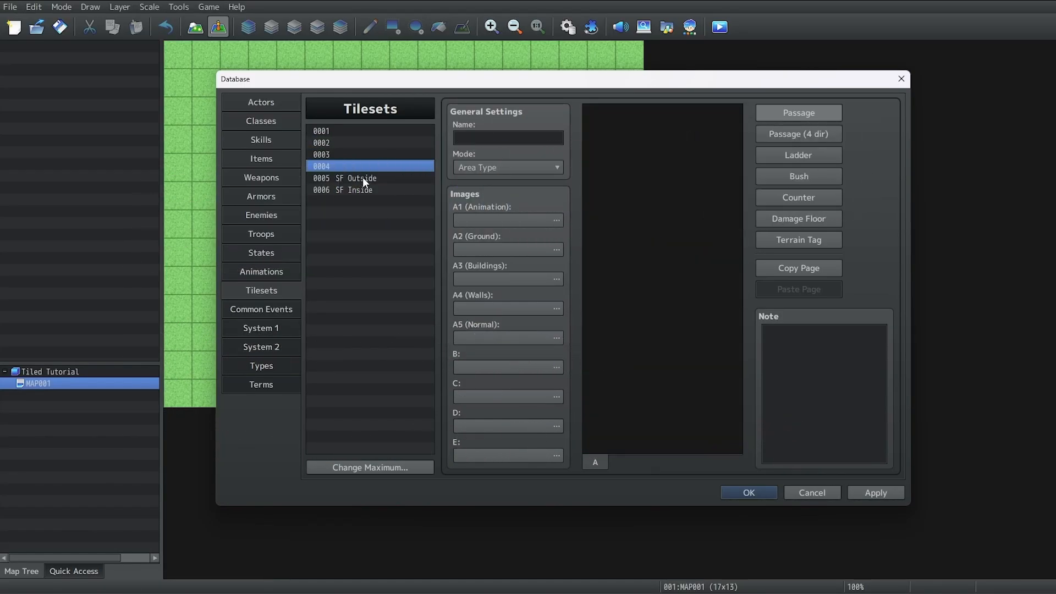
click(362, 177)
key(Delete)
click(368, 191)
key(Delete)
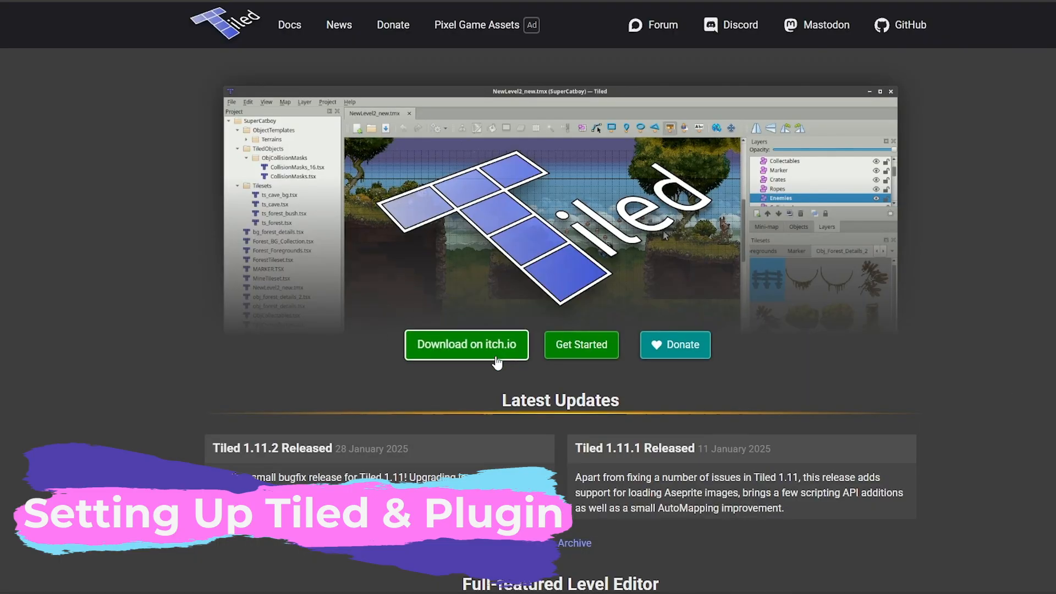
Switch to the web browser and get the free itch.io downloads of Tiled Map Editor and the Tiled Plugin for RPG Maker MZ without paying
click(484, 352)
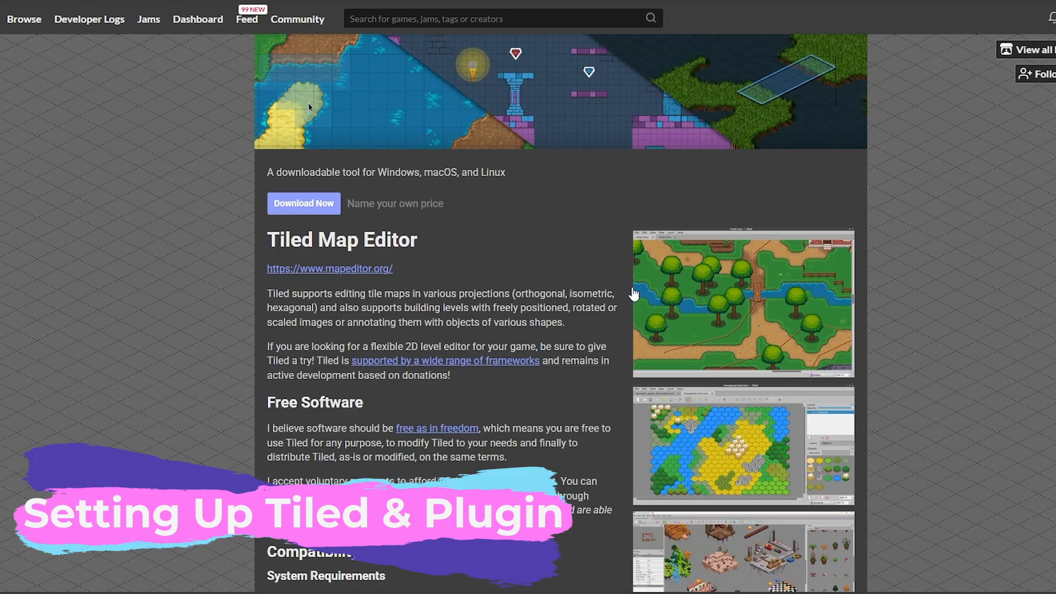
scroll(633, 294, down, 12)
click(306, 298)
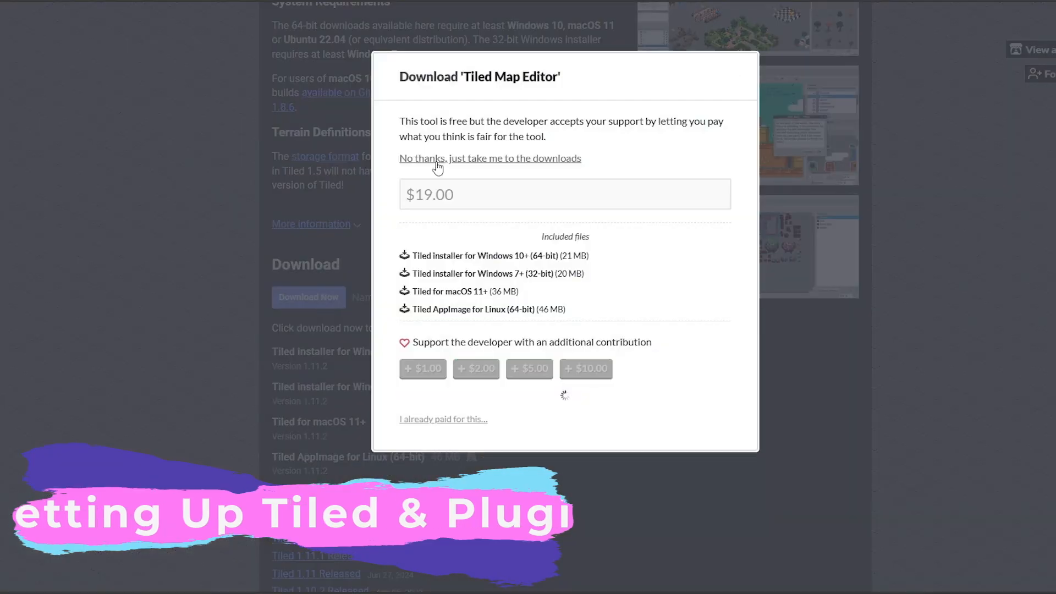
click(437, 160)
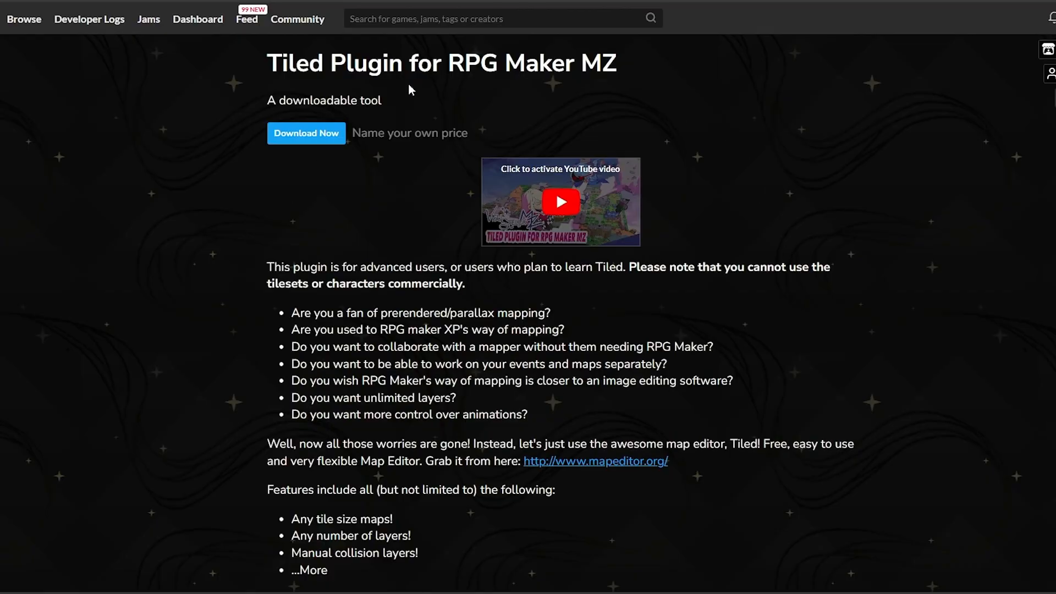
click(307, 133)
click(425, 153)
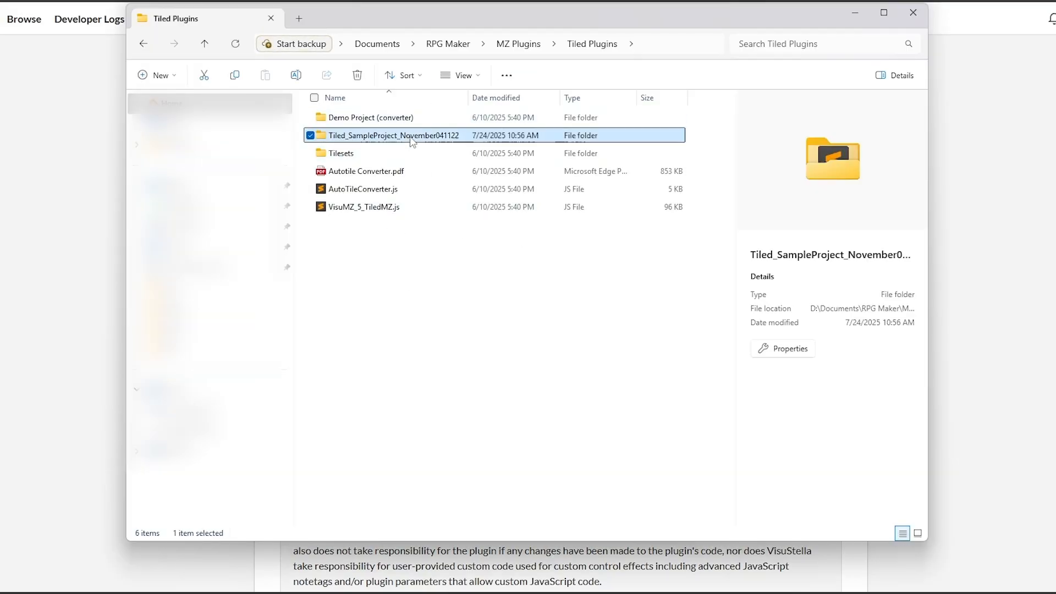
Open the Tiled_SampleProject_November041122 folder and examine the sample project's Map1 - Preparation Hall in RPG Maker MZ
double_click(385, 136)
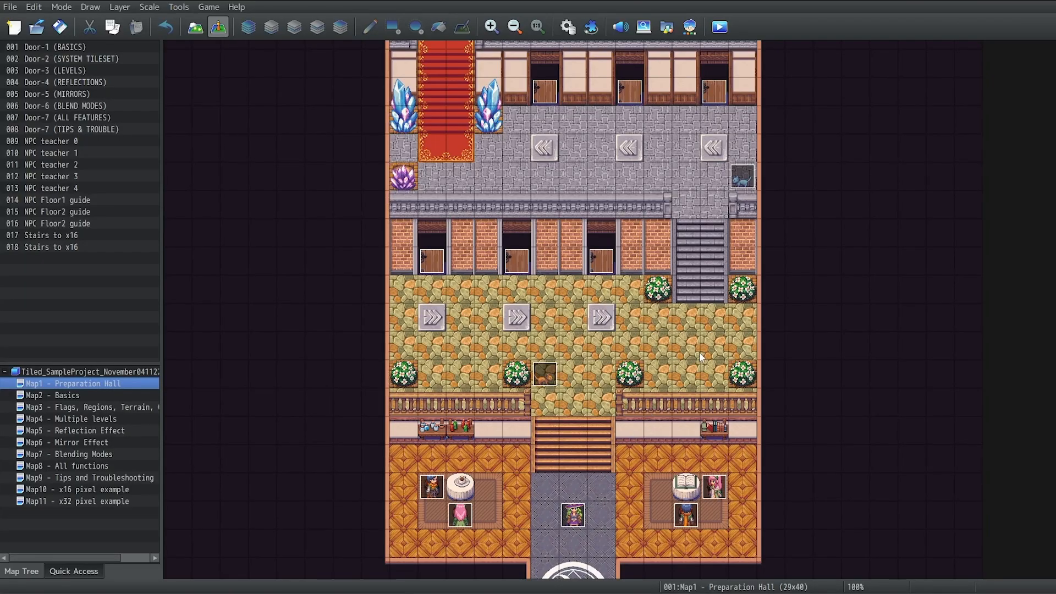
scroll(699, 353, down, 4)
scroll(781, 469, up, 9)
scroll(781, 470, down, 8)
scroll(782, 474, down, 1)
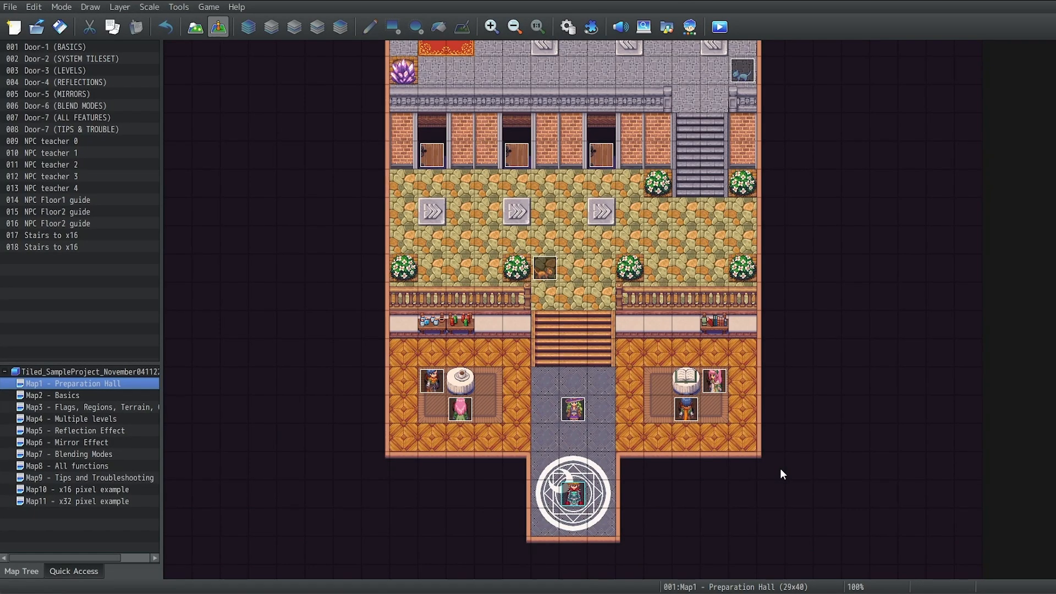
Switch to File Explorer, select VisuMZ_5_TiledMZ.js, and open the sample project's js\plugins folder
key(alt+Tab)
click(413, 241)
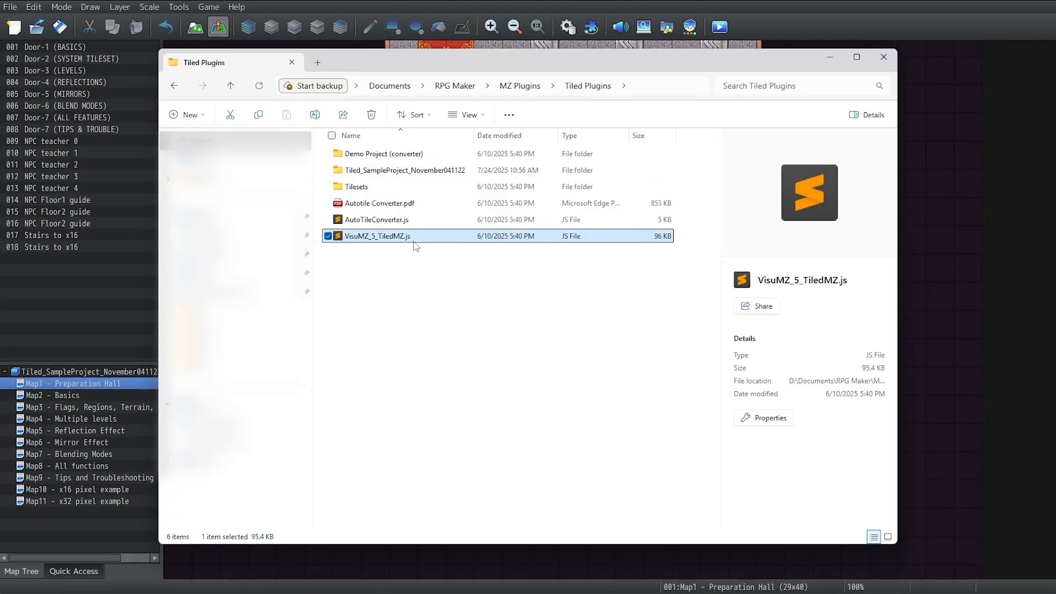
double_click(384, 170)
double_click(368, 272)
click(375, 175)
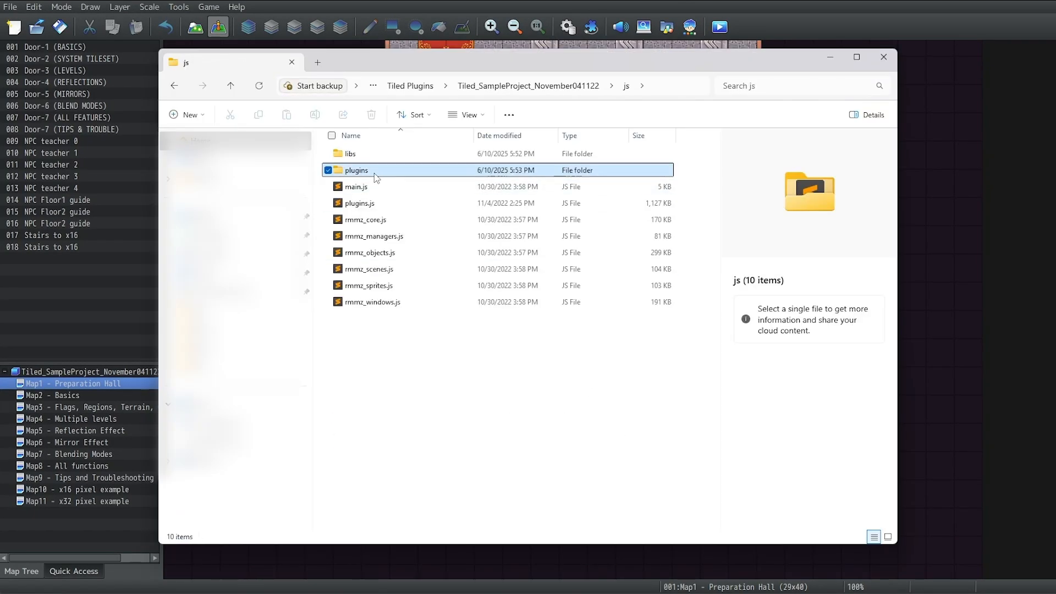
double_click(375, 175)
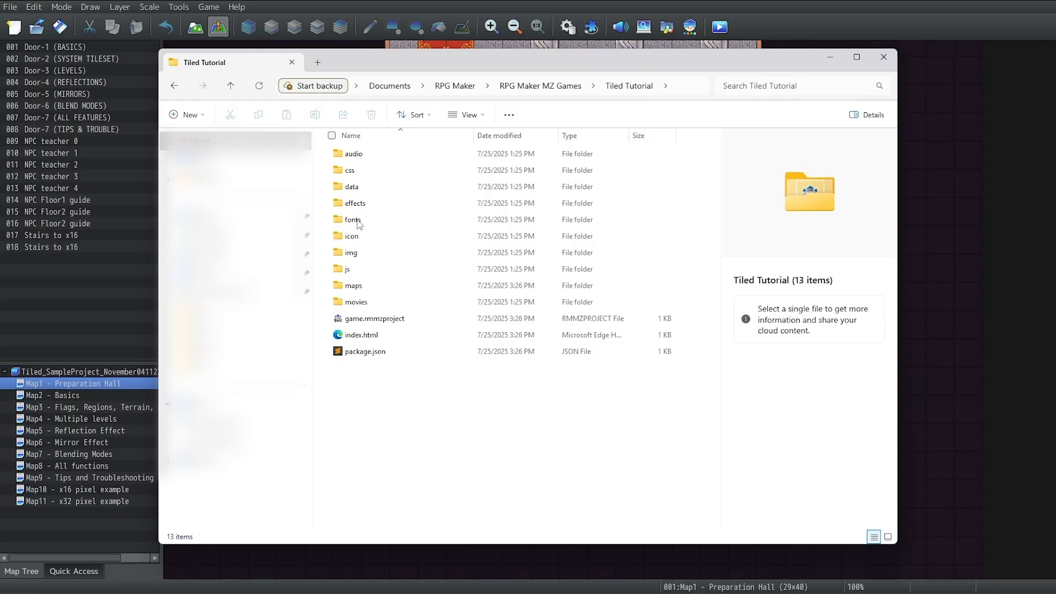
Go to the js\plugins folder of the Tiled Tutorial project and select a plugin file there
double_click(354, 271)
click(370, 172)
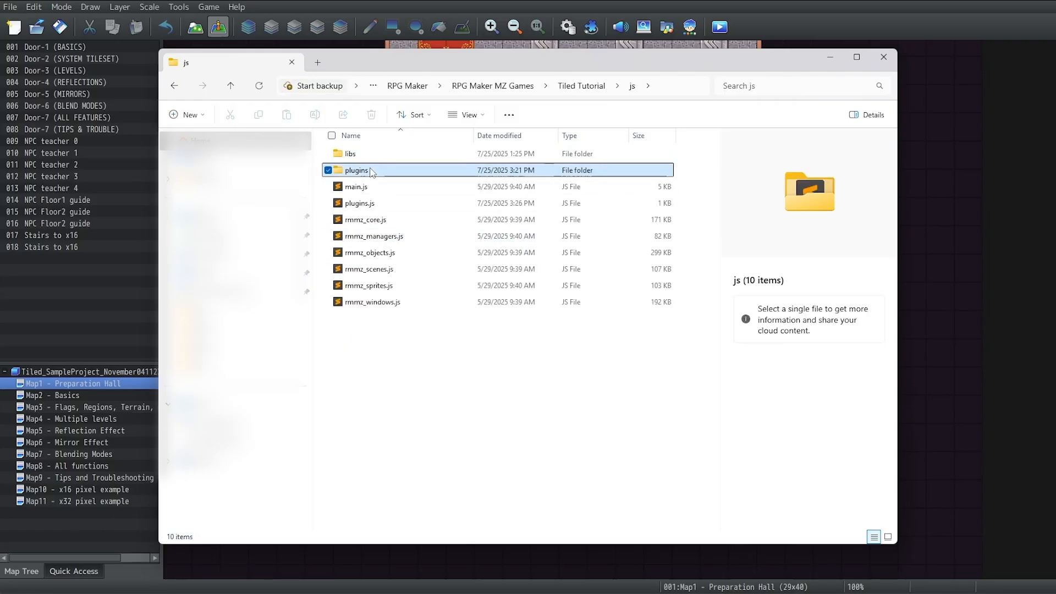
double_click(372, 172)
click(374, 203)
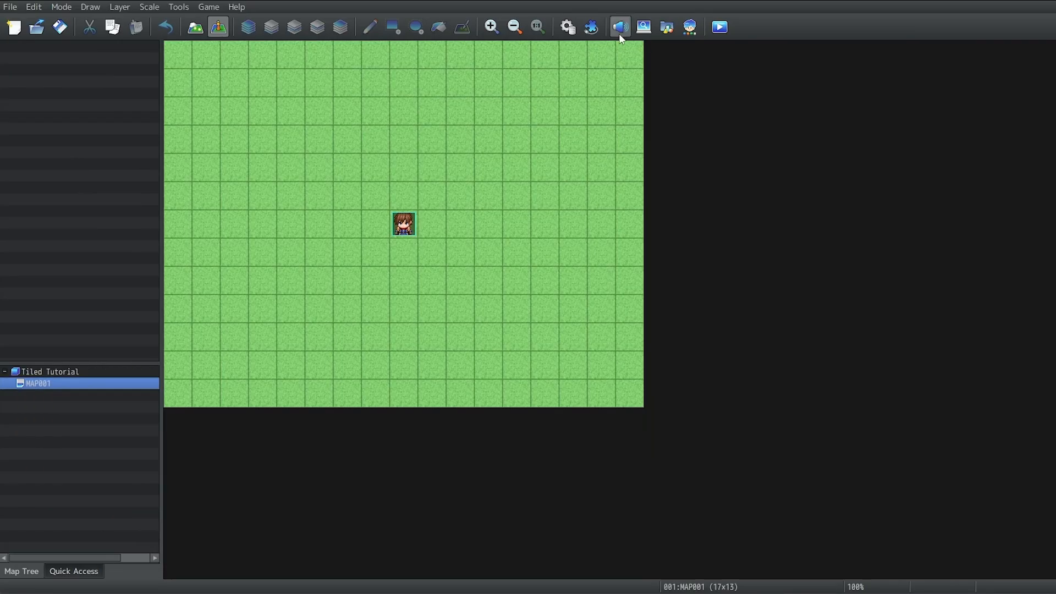
Add the Public_0_PixiJsFilters plugin to the Tiled Tutorial project's plugin list in RPG Maker MZ with status ON
click(591, 27)
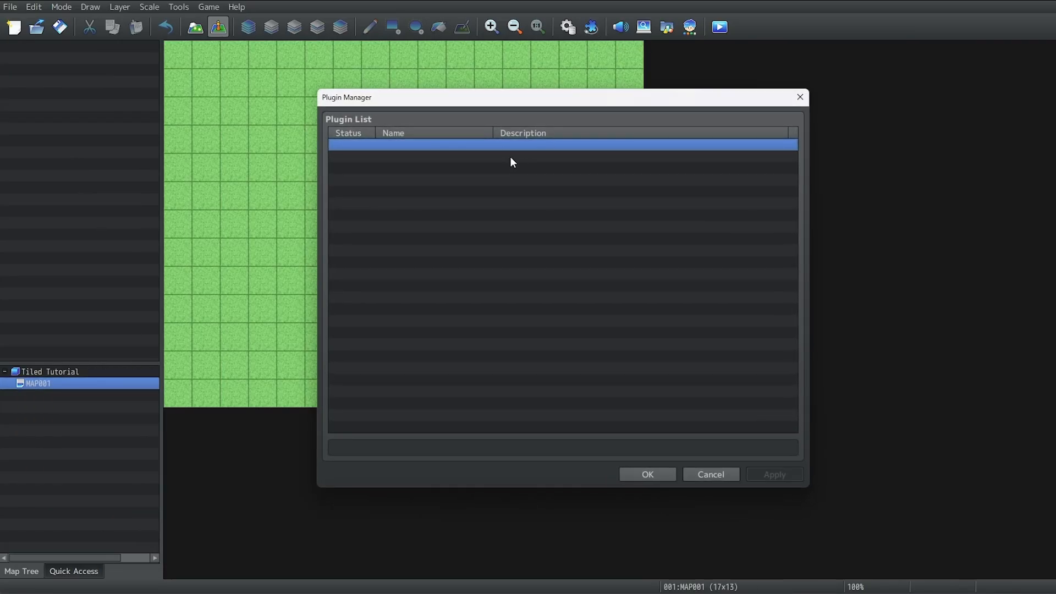
double_click(512, 159)
click(368, 146)
click(385, 220)
click(701, 417)
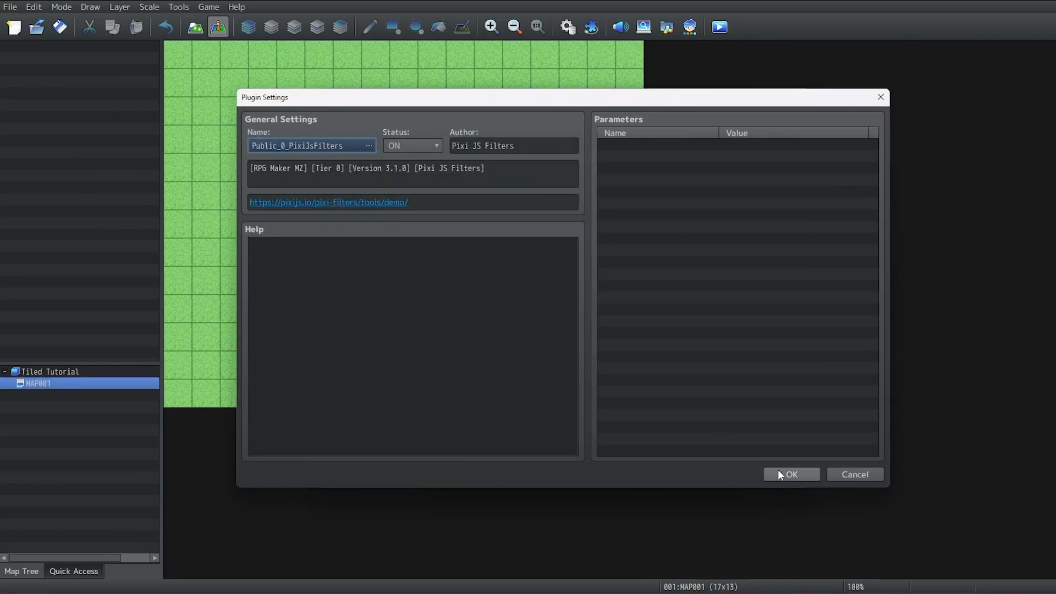
click(781, 475)
Add the VisuMZ_5_TiledMZ plugin below the filters plugin in the plugin list
double_click(434, 159)
click(368, 145)
click(387, 245)
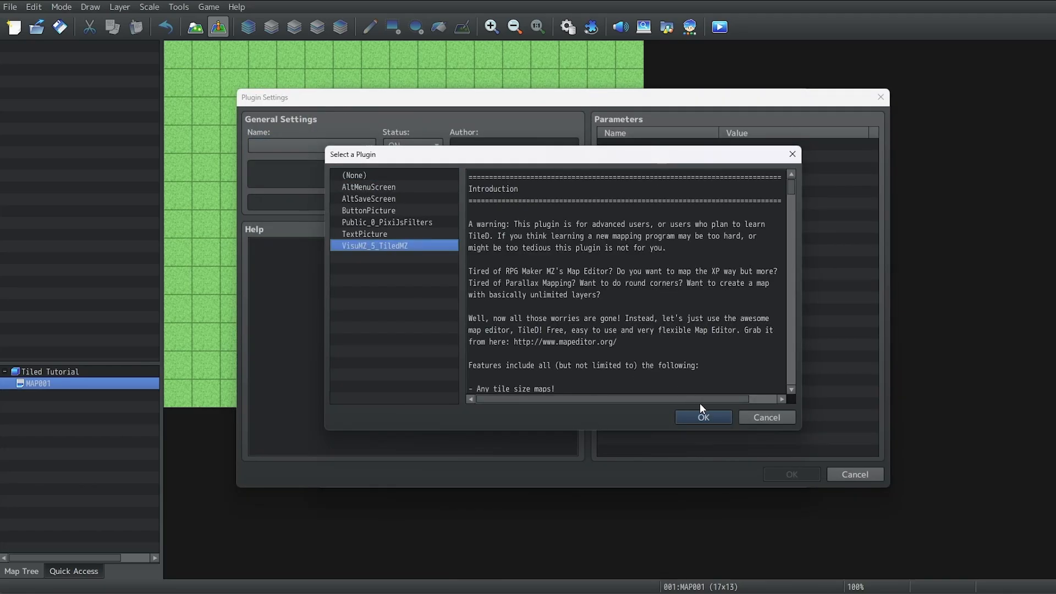
click(704, 417)
click(781, 475)
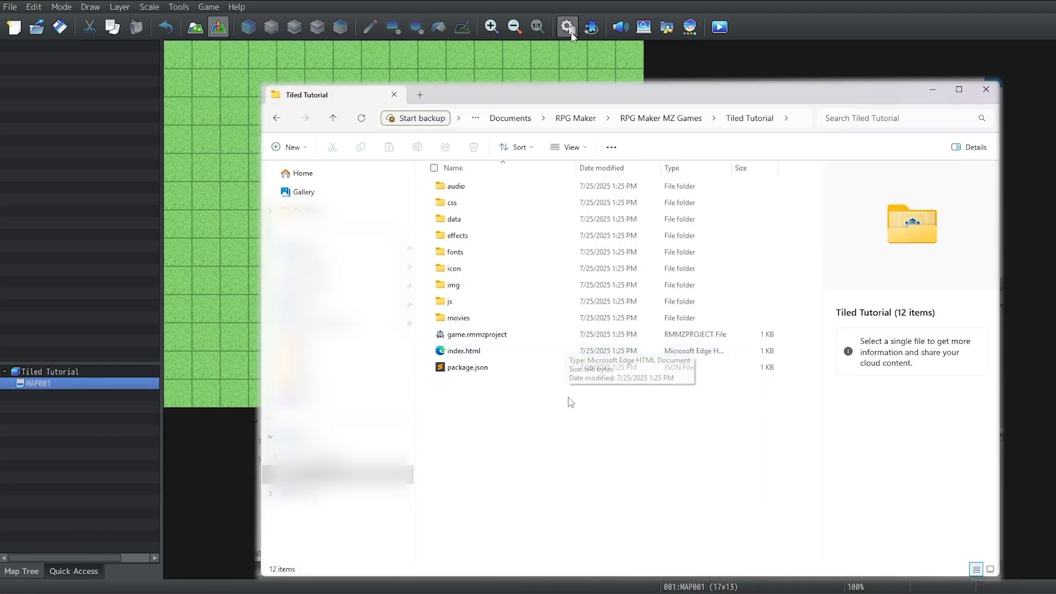
Create a folder named maps in the Tiled Tutorial project folder in File Explorer
click(290, 147)
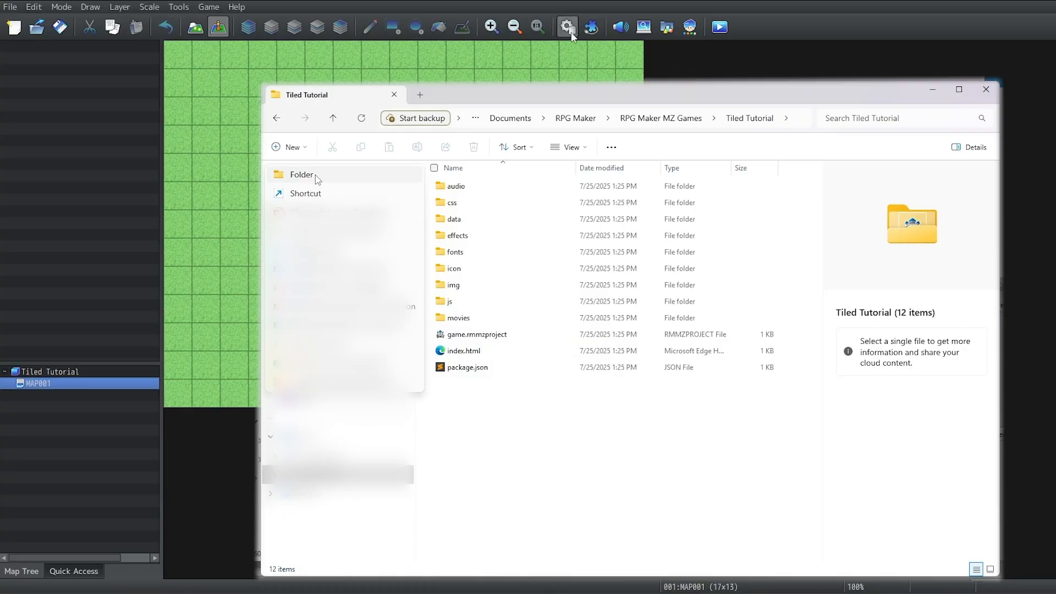
click(317, 180)
text(maps)
key(Return)
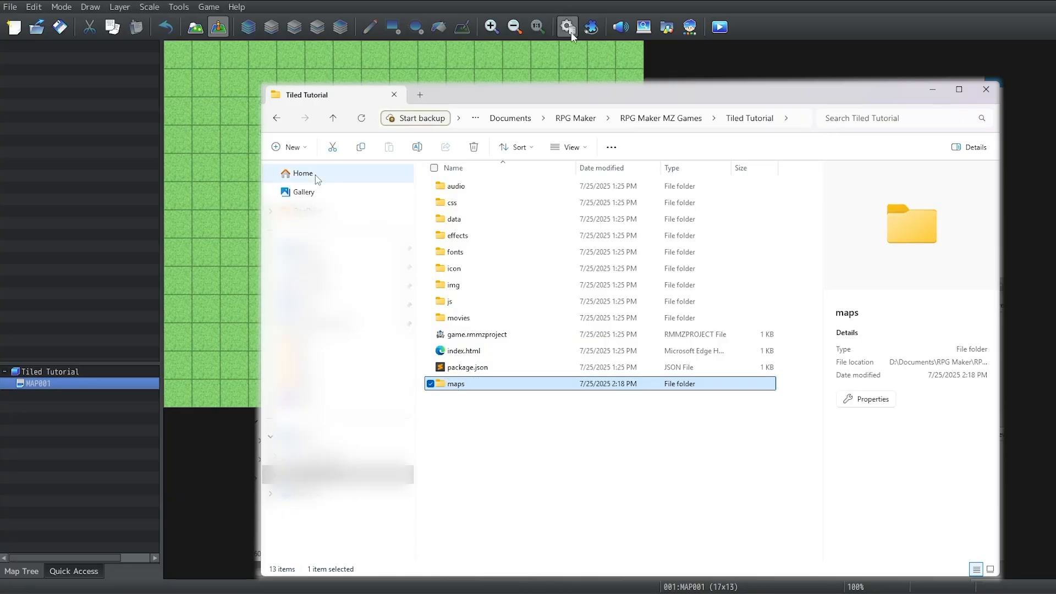
Create a folder named tilesets inside the maps folder
double_click(469, 385)
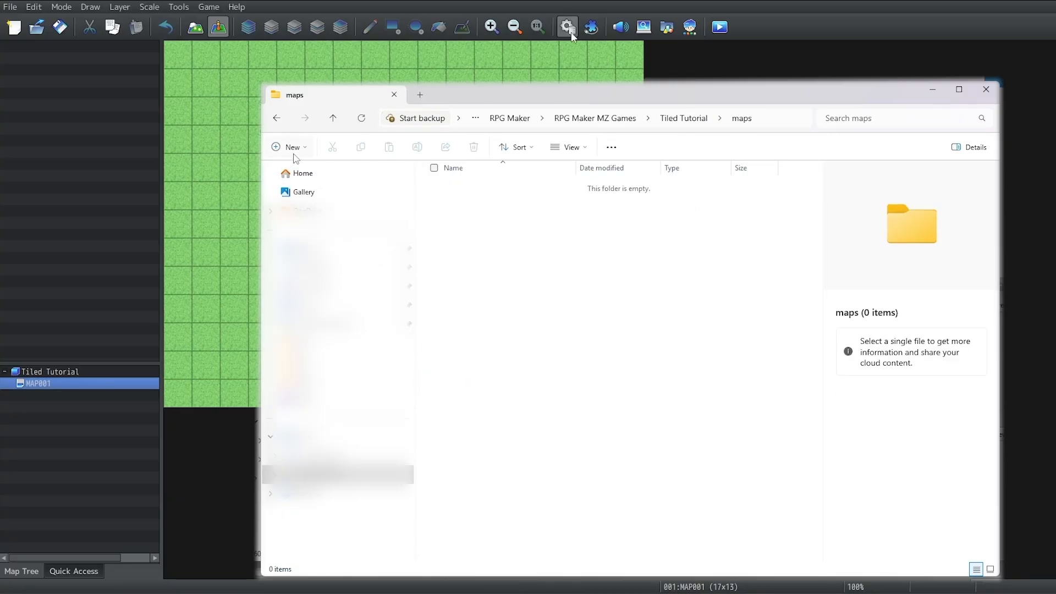
click(294, 148)
click(295, 172)
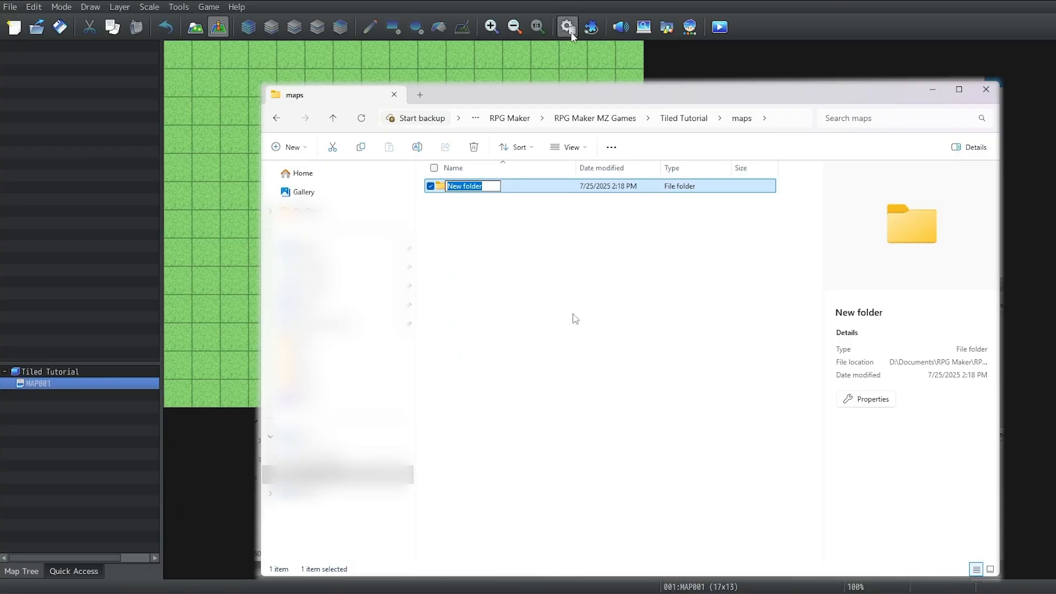
text(tilesets)
key(Return)
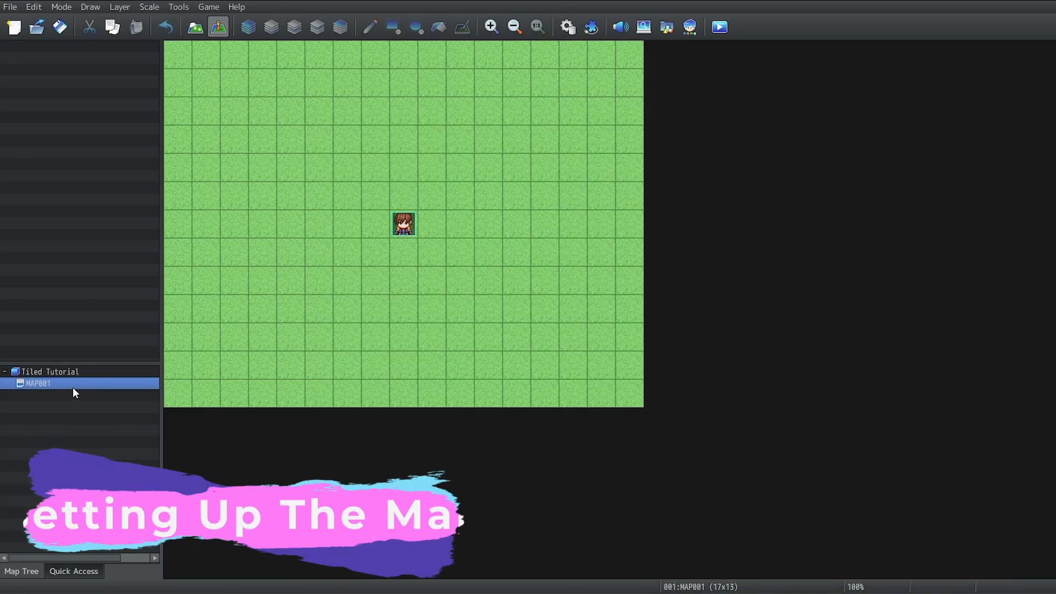
View the map properties of MAP001 in RPG Maker MZ and close them without making changes
right_click(72, 388)
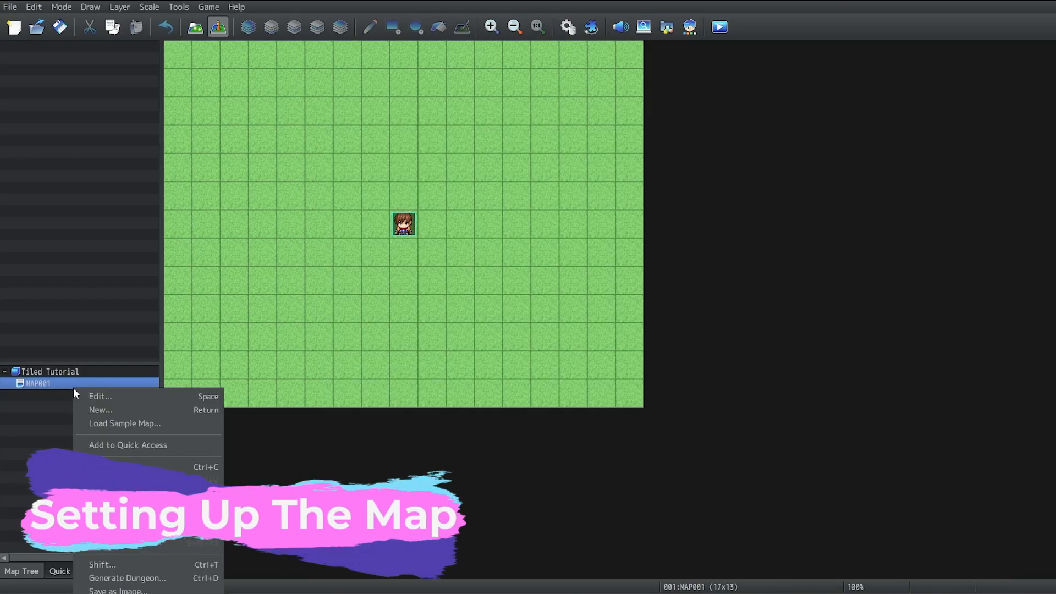
click(93, 392)
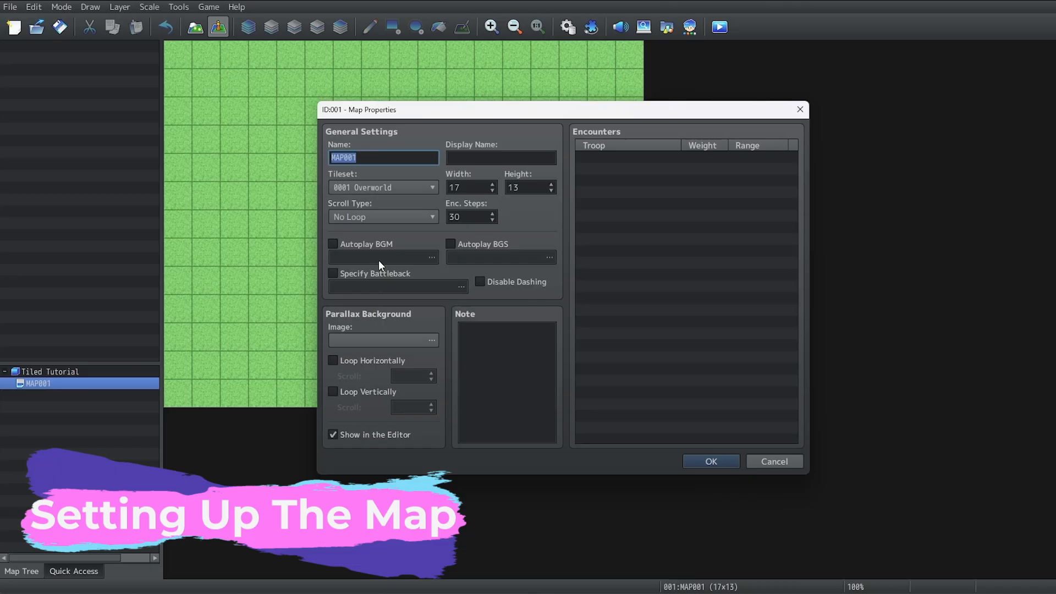
click(774, 463)
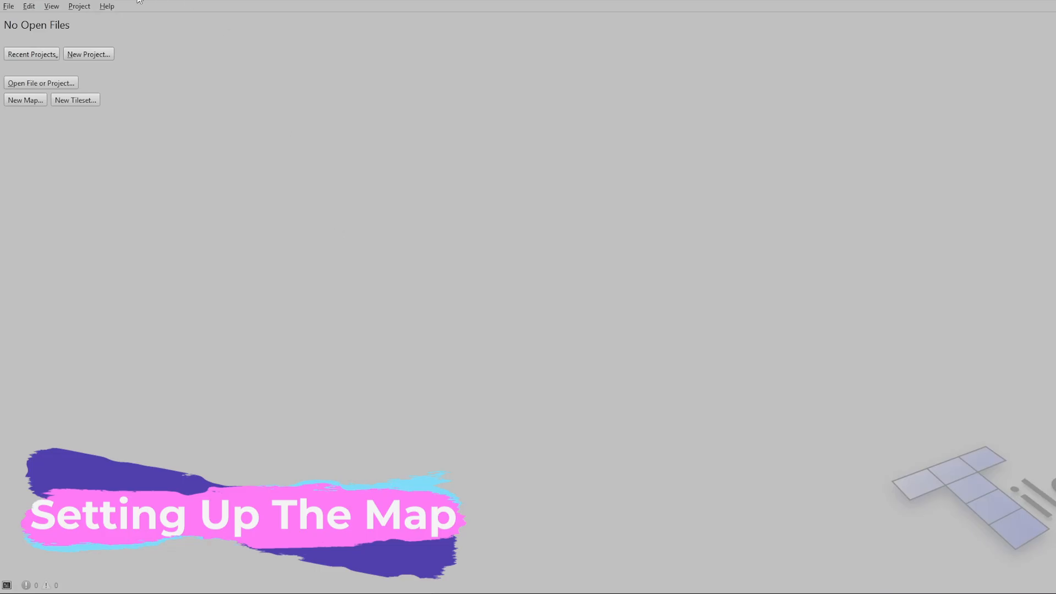
Switch to Tiled and open the settings for a new map
click(6, 10)
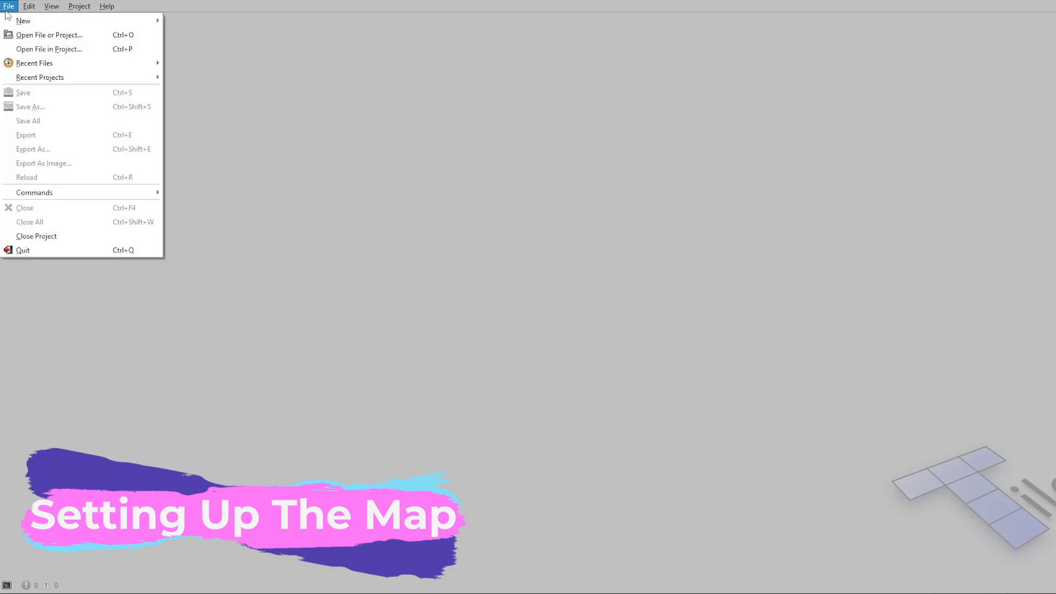
mouse_move(29, 22)
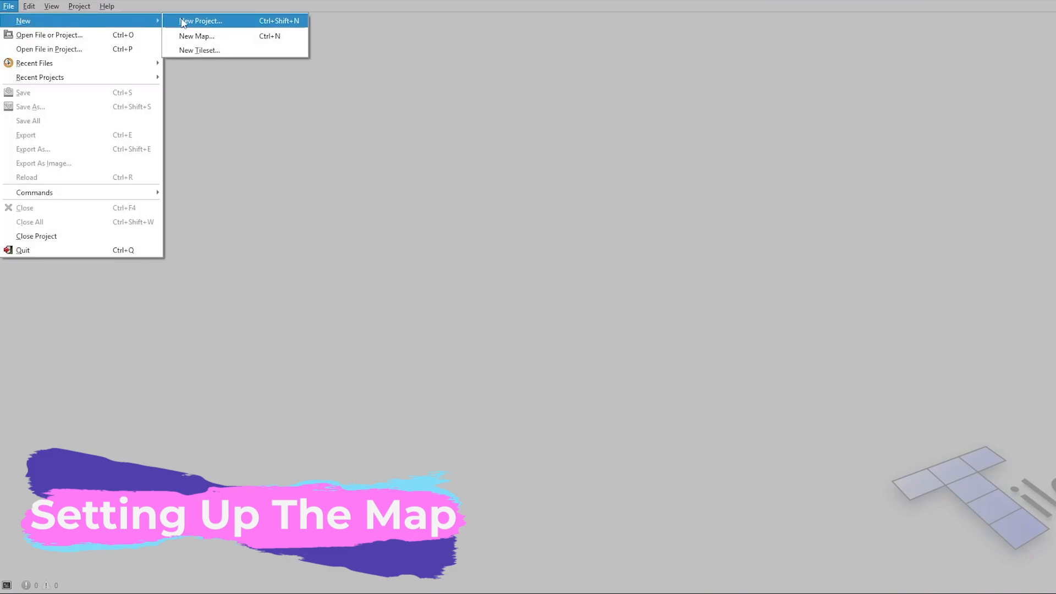
click(199, 36)
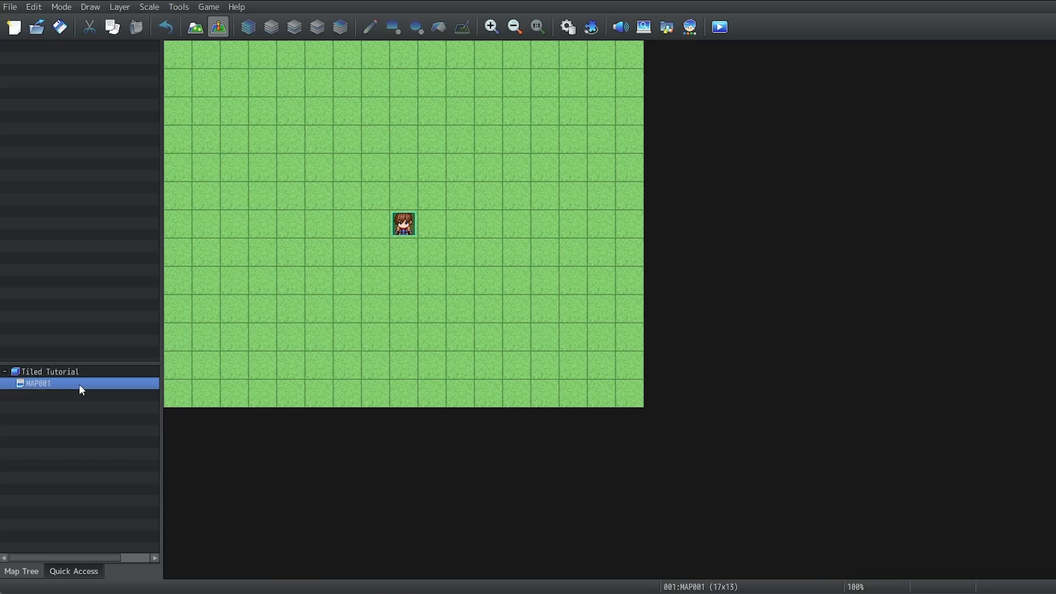
Switch back to RPG Maker MZ and check the width and height of MAP001 in its map properties
right_click(78, 384)
click(95, 391)
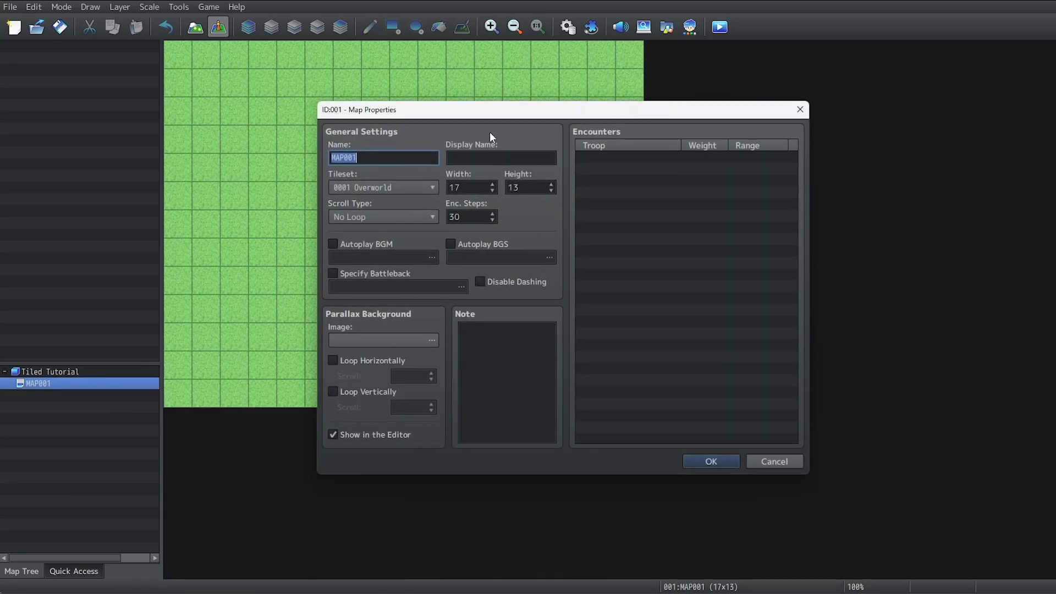
click(768, 461)
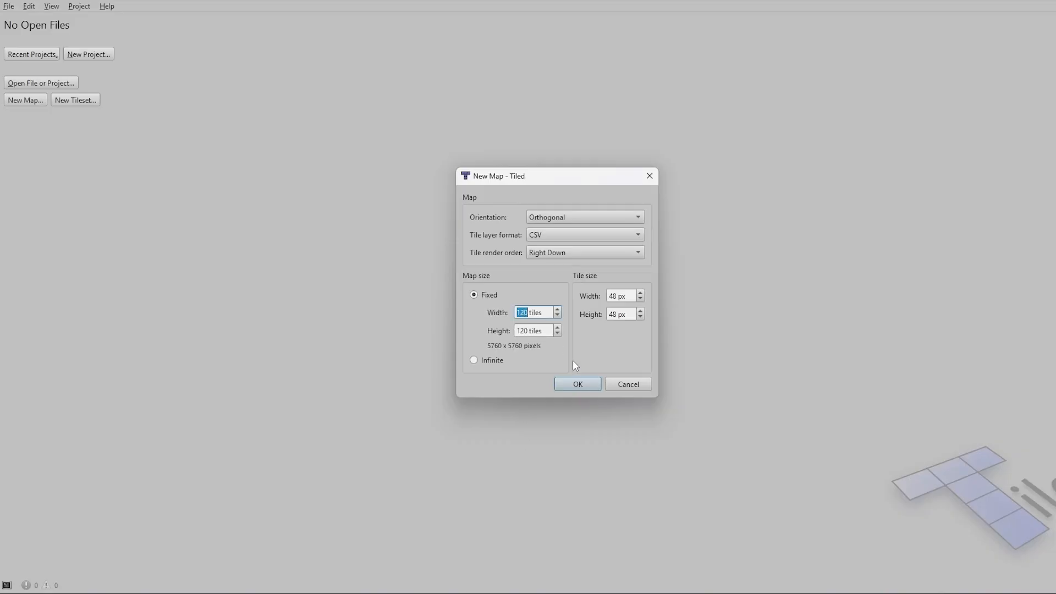
Create the new map in Tiled with a fixed size of 17 tiles wide and 13 tiles high
text(17 tiles)
key(Tab)
text(12)
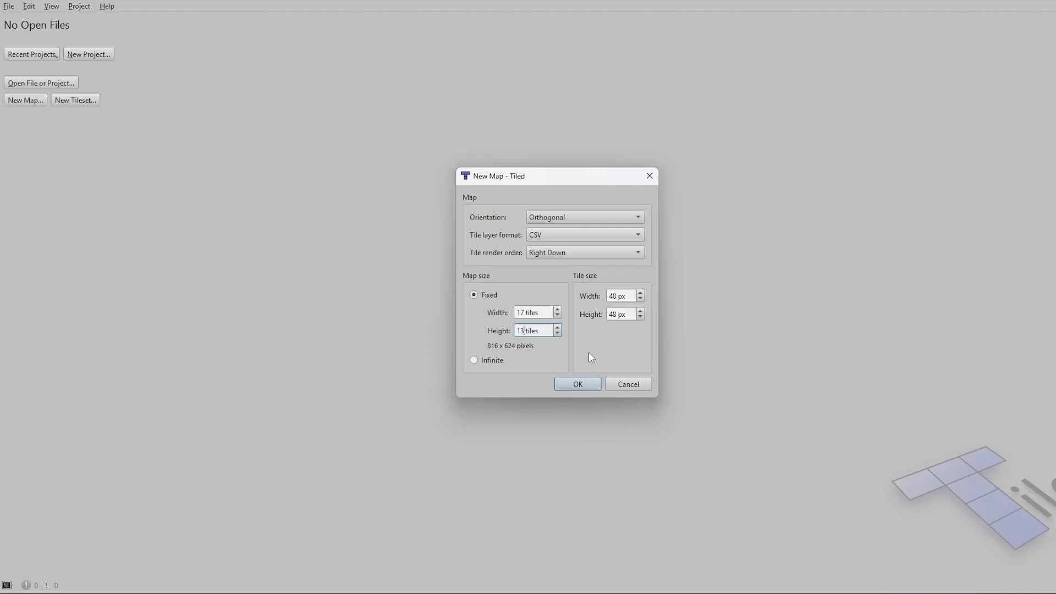
click(571, 387)
Start saving the new map in the project's maps folder with JSON map files as the file type
click(8, 6)
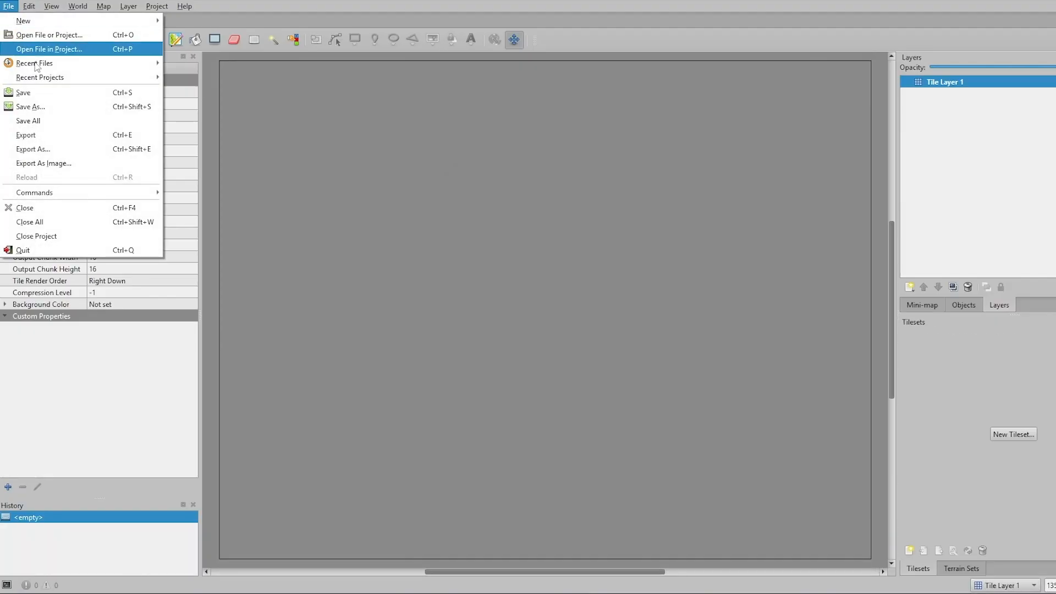
click(30, 107)
scroll(324, 363, down, 1)
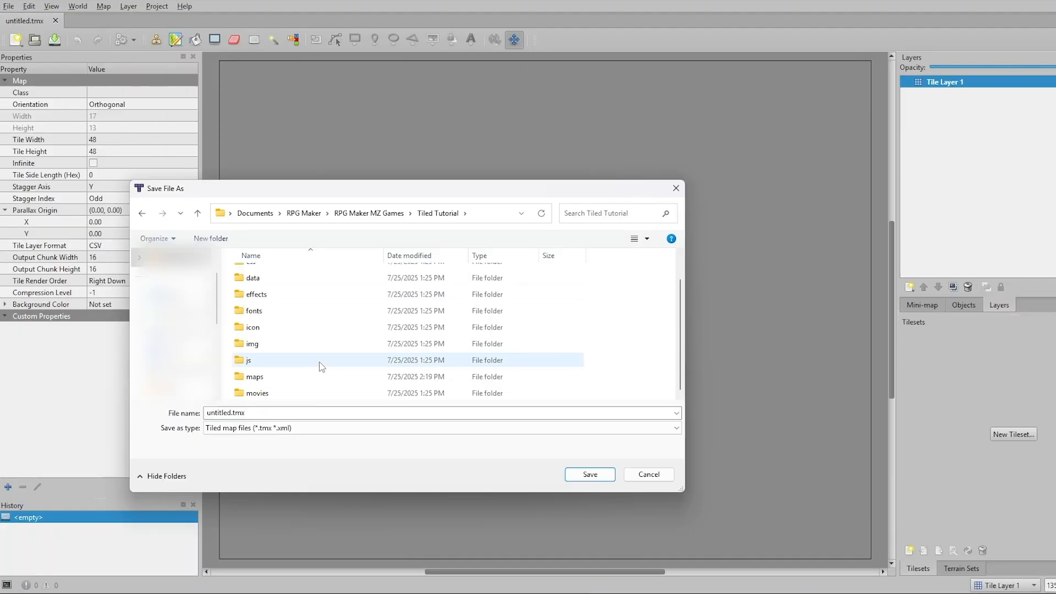
click(269, 377)
double_click(270, 377)
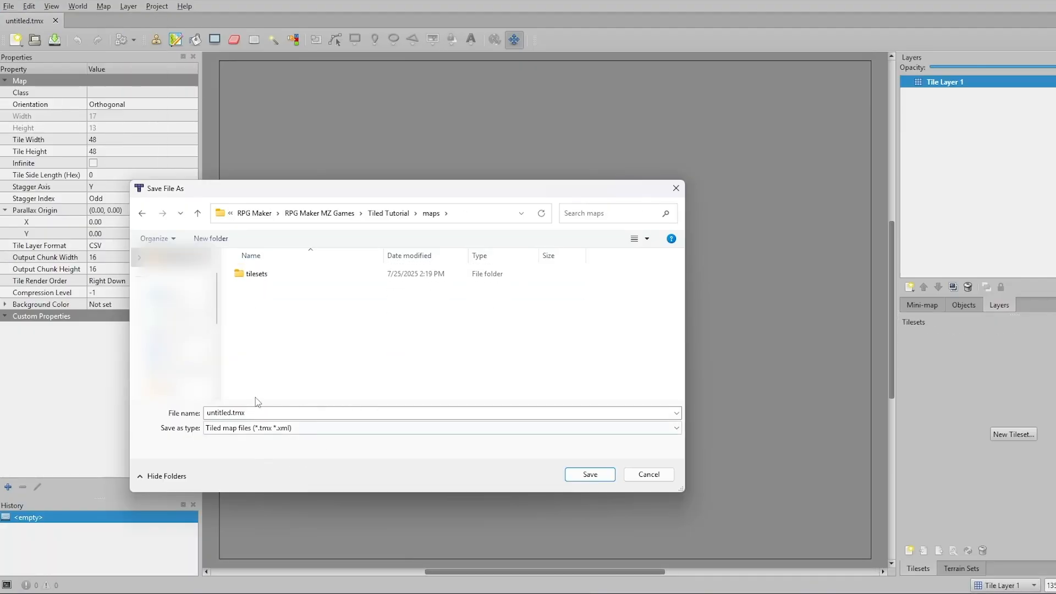
click(245, 434)
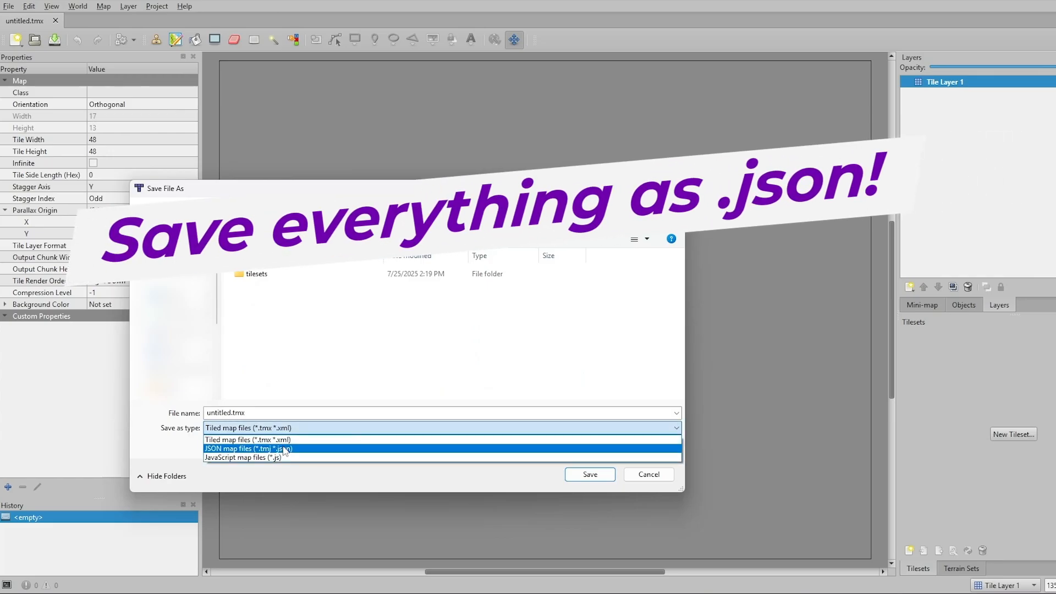
click(253, 450)
Name the map file map1.json and save it
click(252, 414)
click(249, 413)
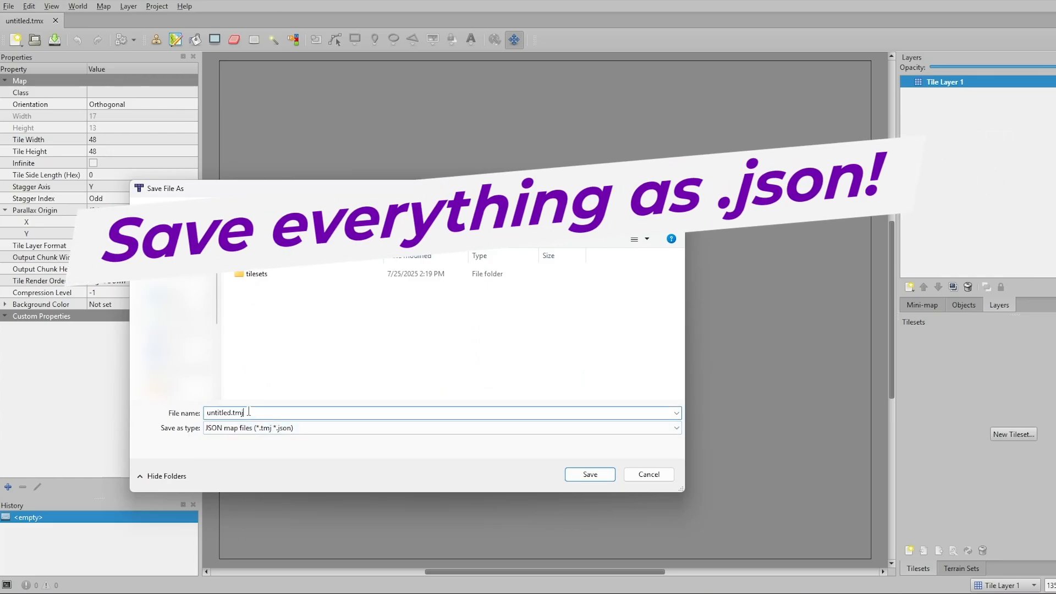
drag(249, 413, 235, 411)
text(json)
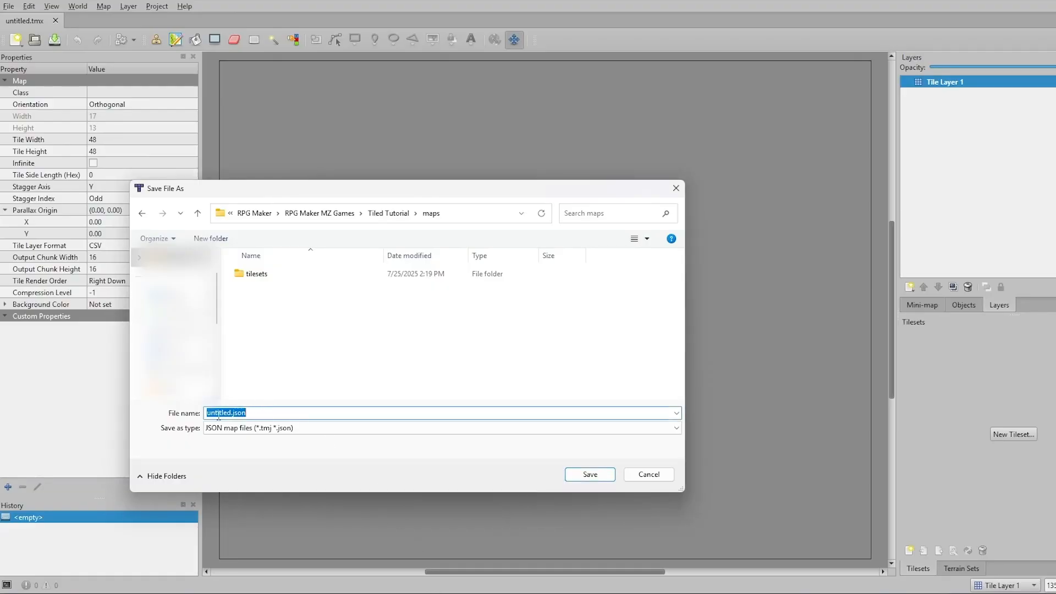
click(220, 414)
double_click(231, 412)
text(map1)
click(584, 475)
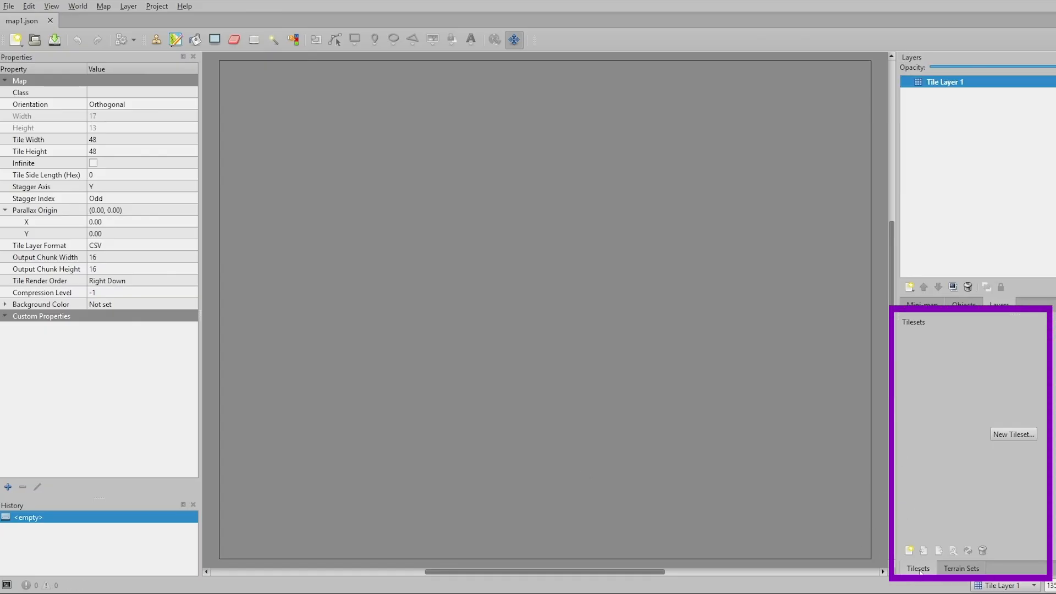
Float the Tilesets panel over the map, widen it, and dock it back in its original place
click(962, 568)
click(911, 569)
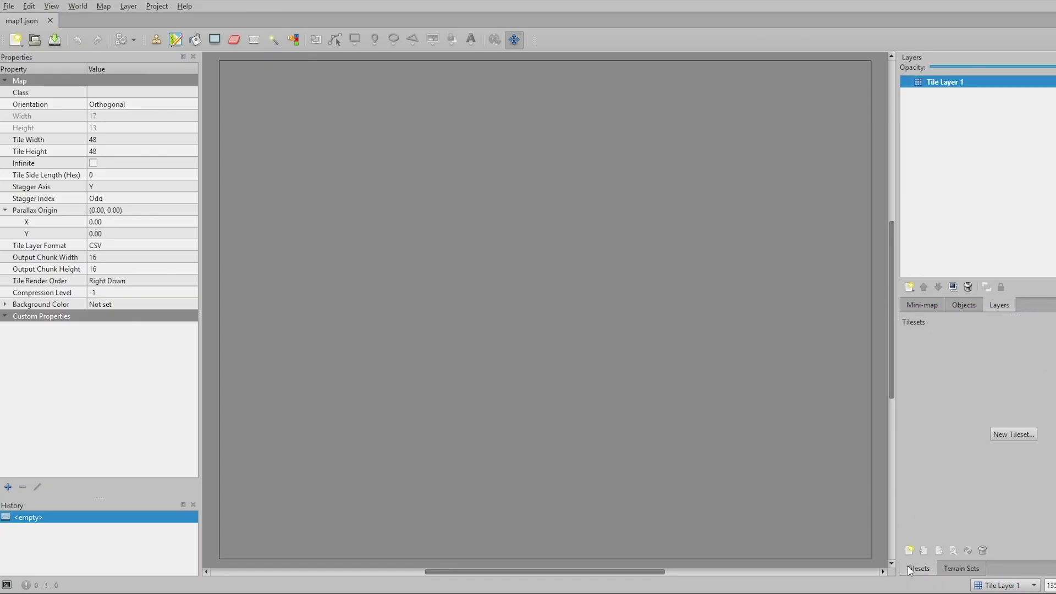
drag(911, 568, 575, 145)
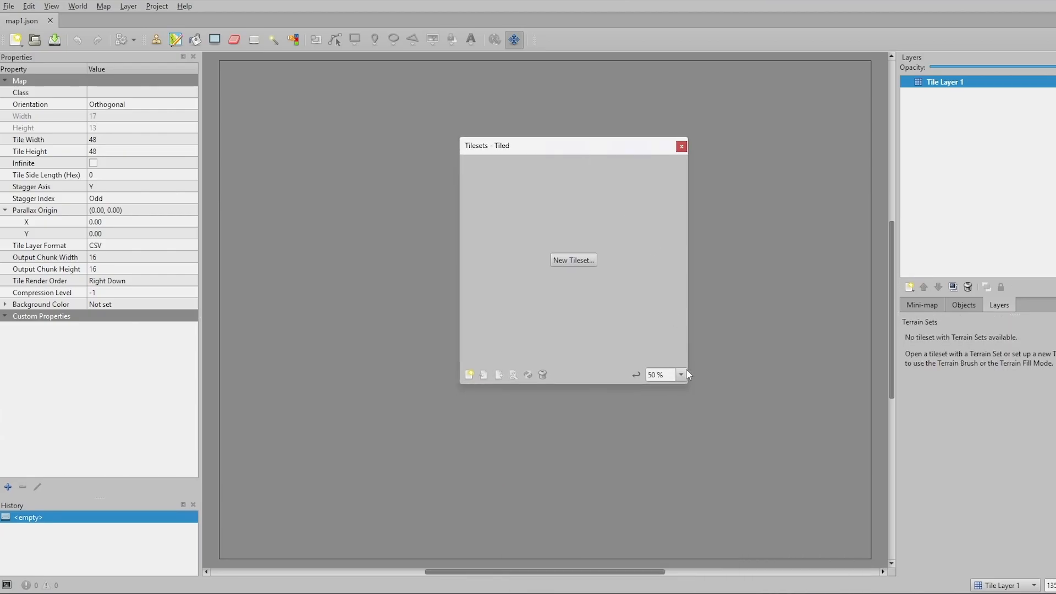
drag(687, 385, 846, 394)
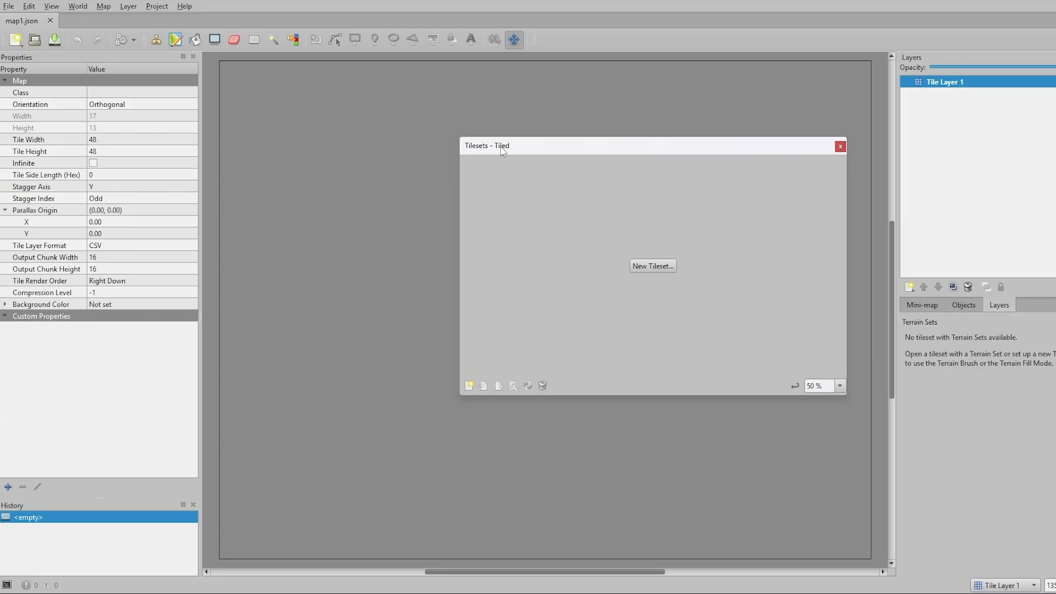
drag(503, 147, 960, 509)
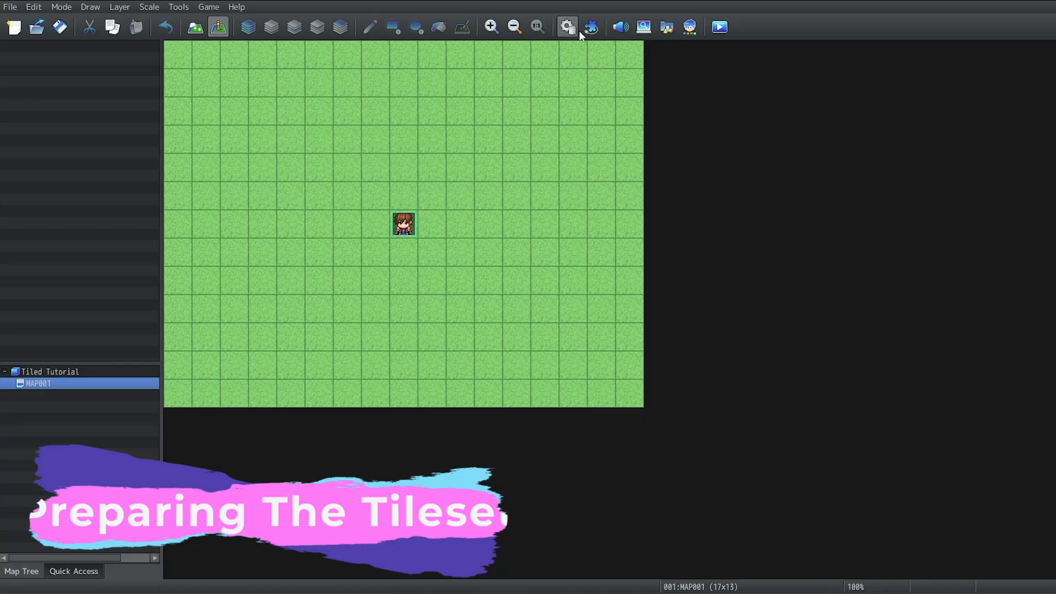
Switch to RPG Maker MZ and examine the Overworld tileset's passage, four-direction, ladder and bush settings in the database
click(579, 33)
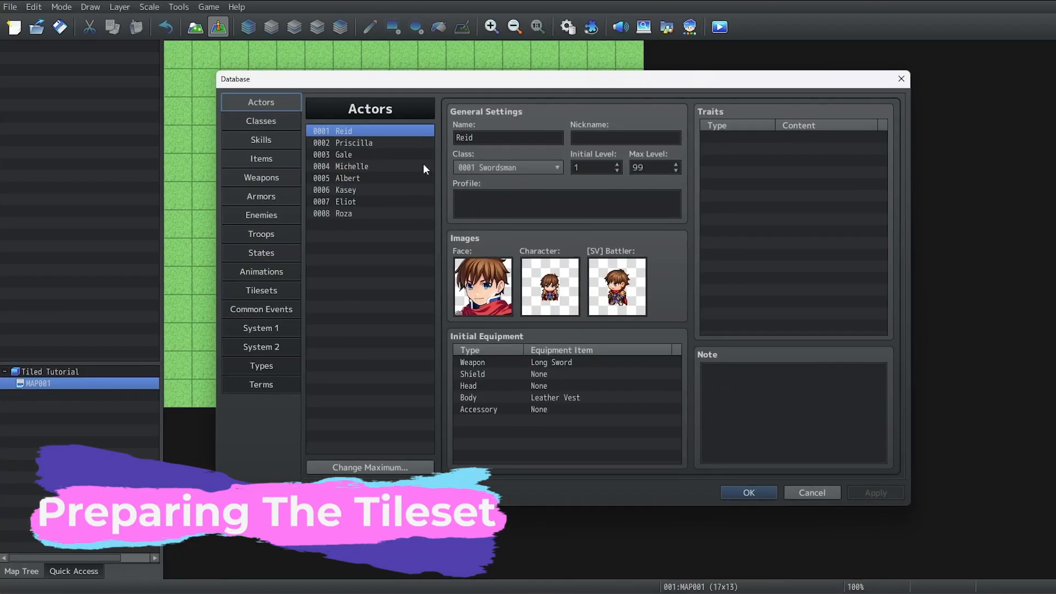
click(300, 290)
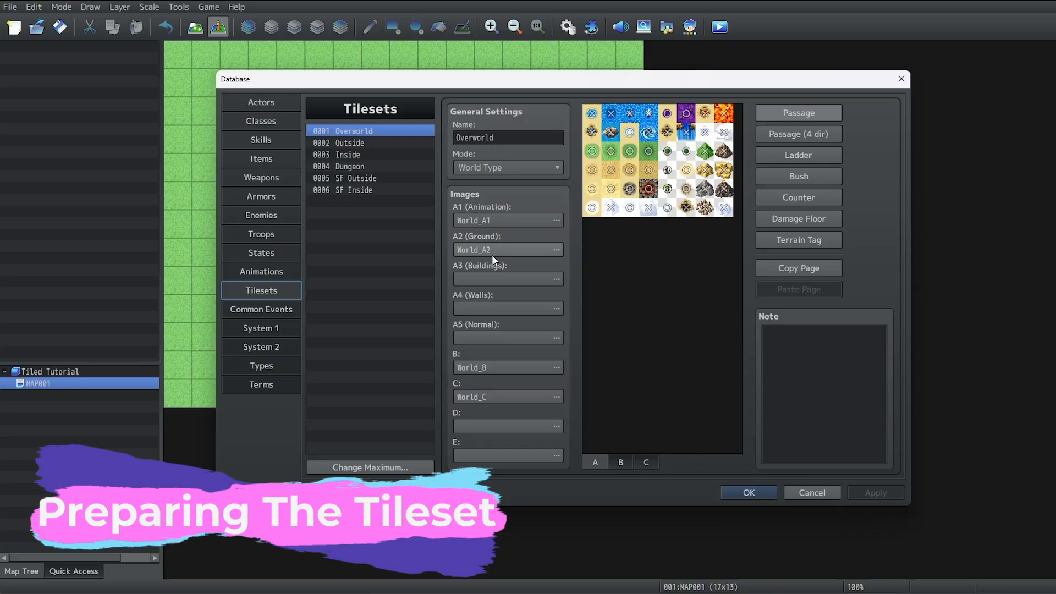
click(797, 135)
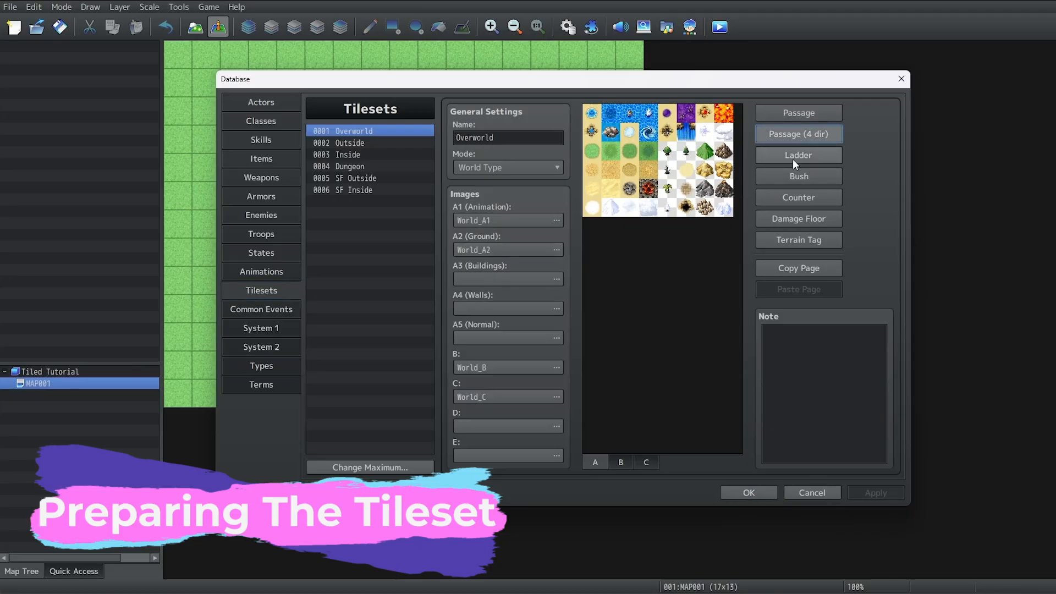
click(794, 160)
click(793, 176)
click(791, 117)
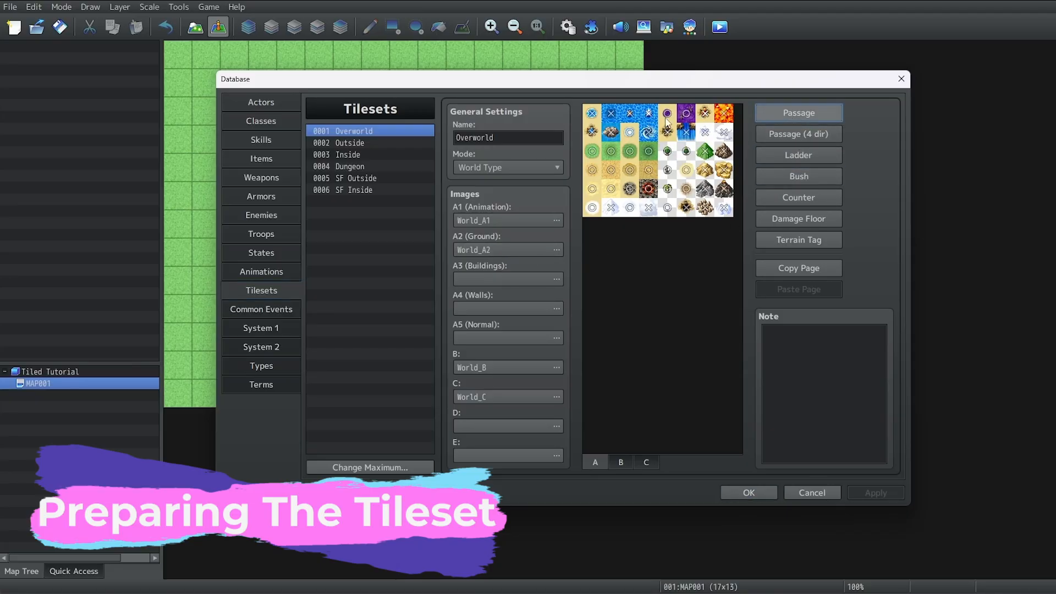
Examine the Inside tileset's B page across all tile settings, from four-direction passage to terrain tags, ending on Passage
click(361, 155)
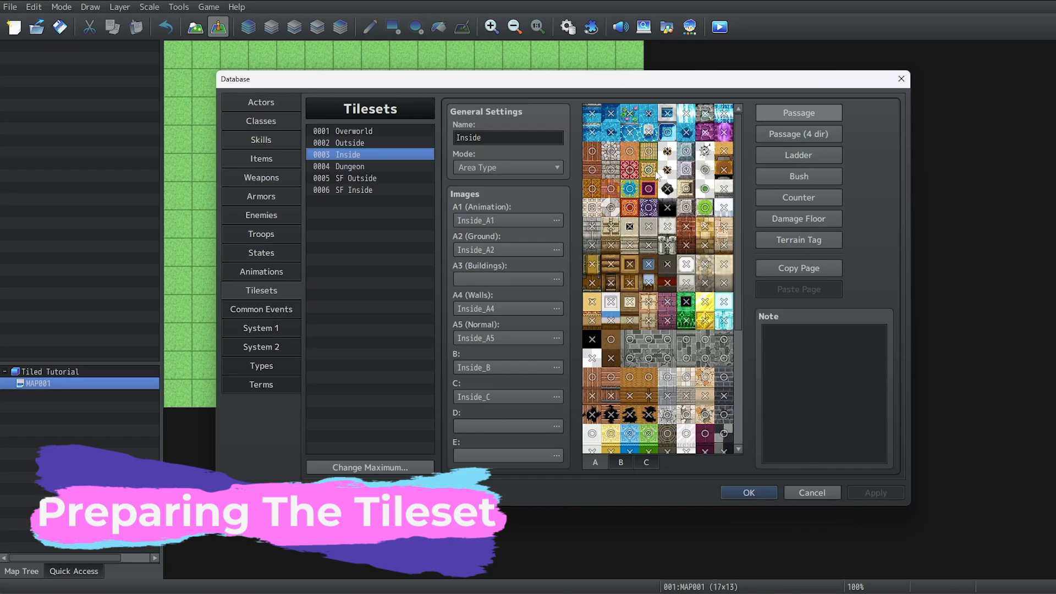
click(621, 462)
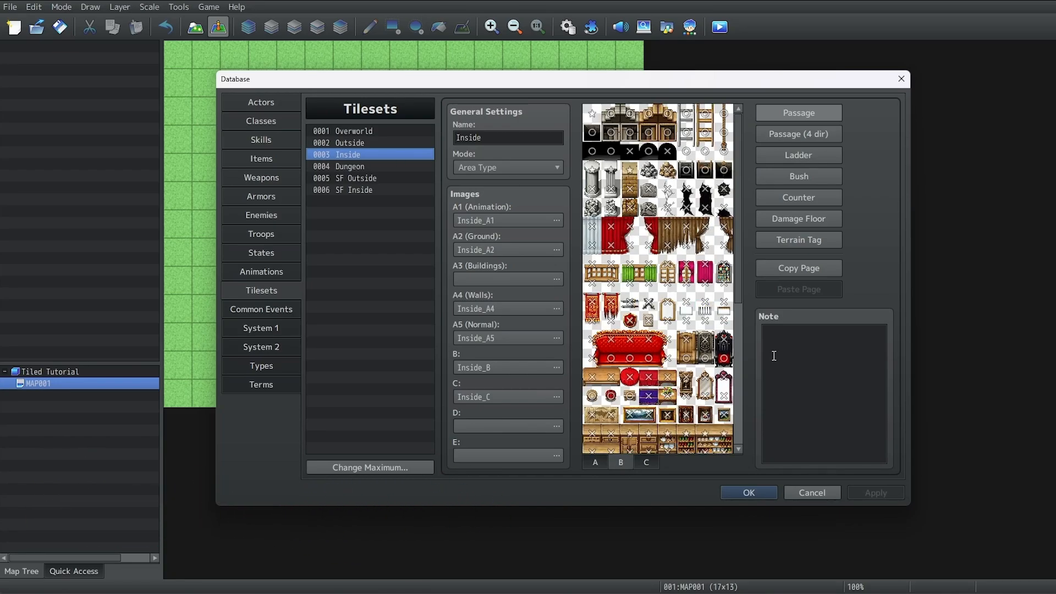
click(805, 135)
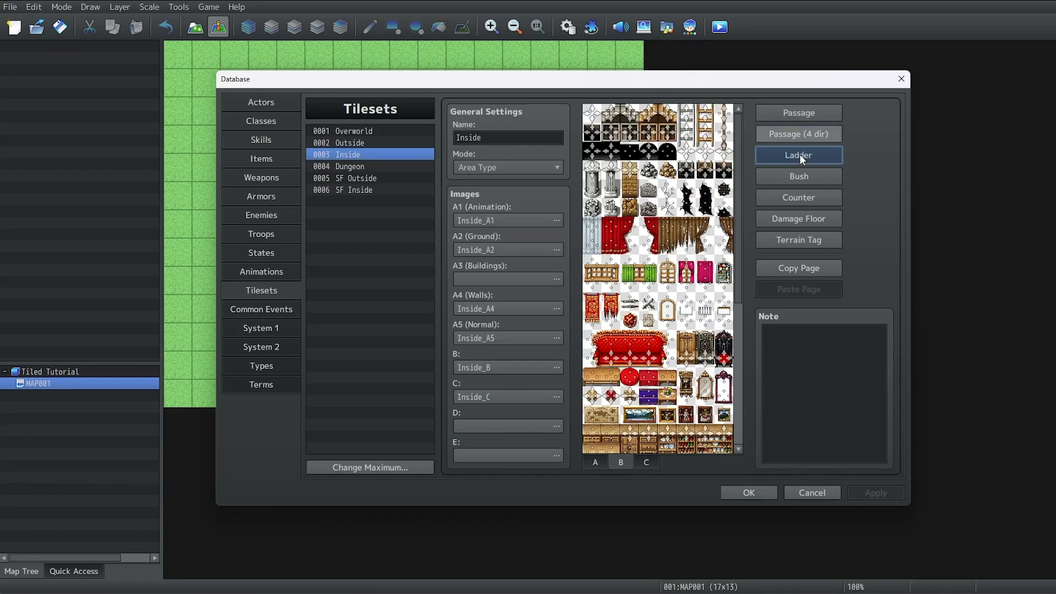
click(800, 154)
click(800, 177)
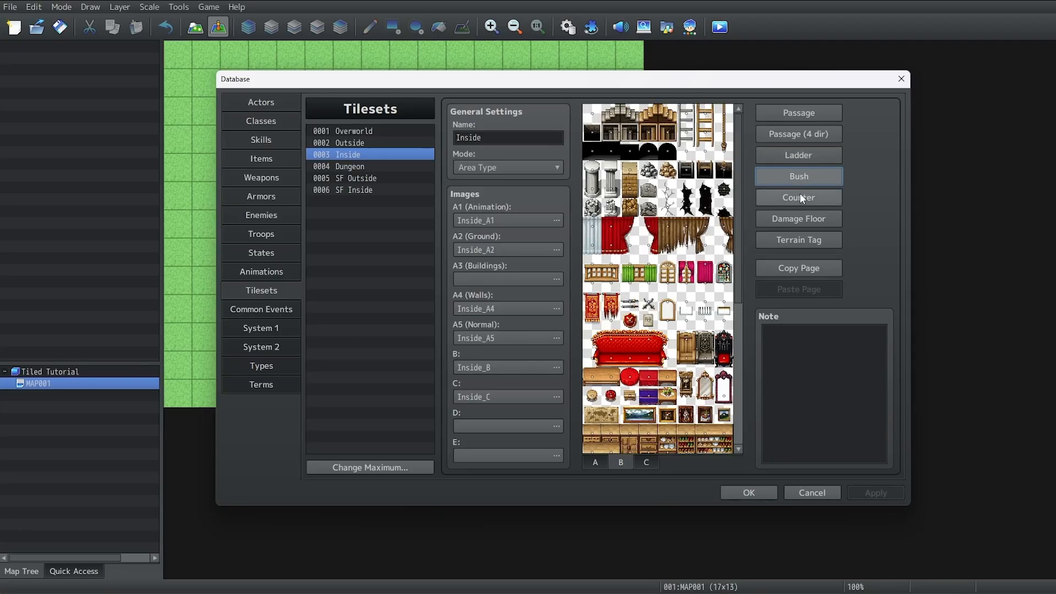
click(800, 197)
click(802, 218)
click(804, 241)
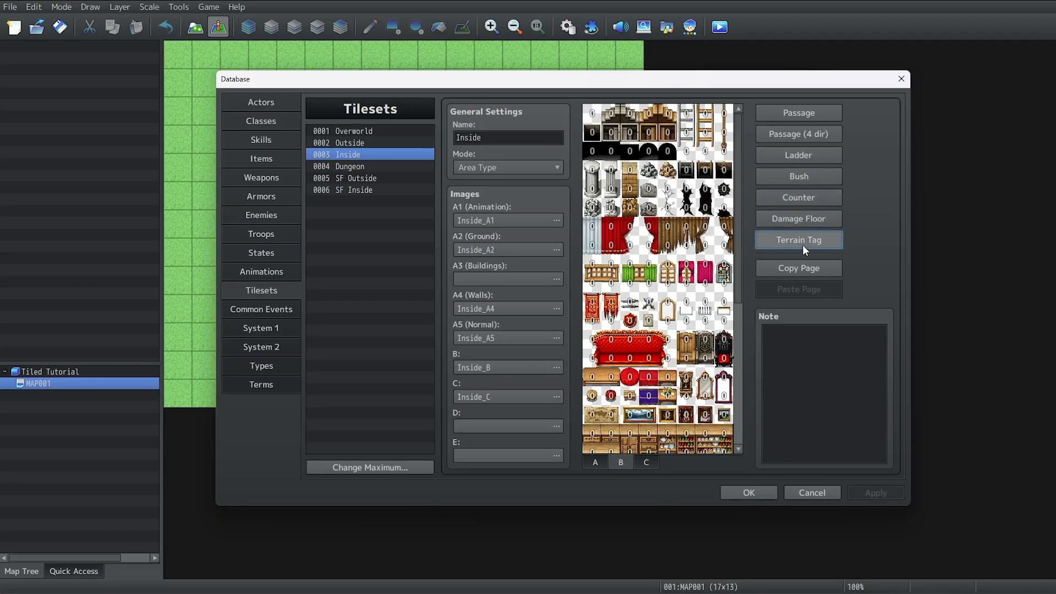
click(809, 113)
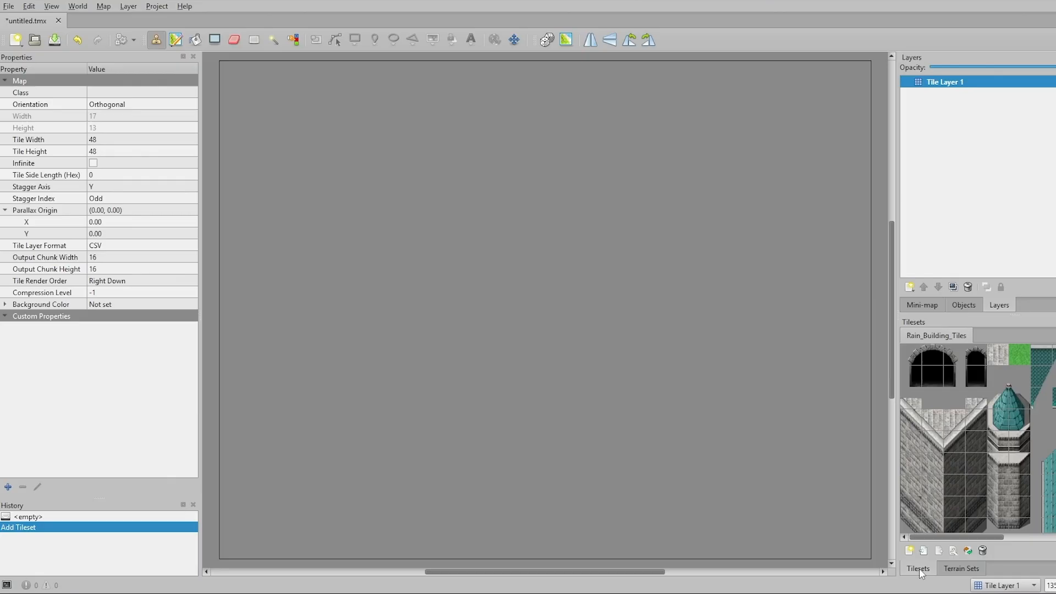
Switch to Tiled, float and enlarge the Tilesets panel, and open the Rain_Building_Tiles tileset for editing
drag(920, 574, 444, 144)
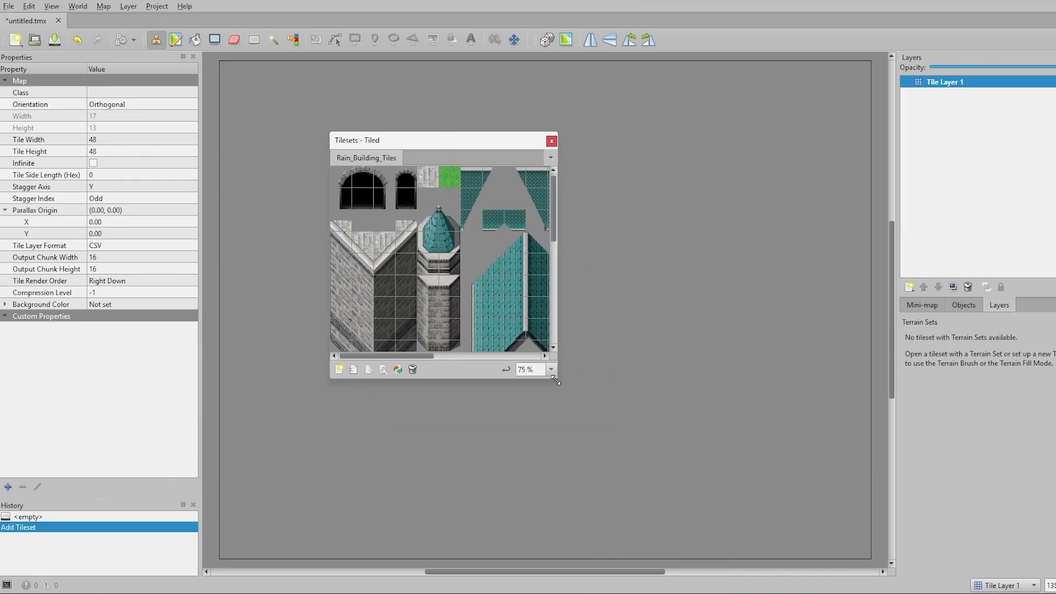
drag(556, 380, 832, 538)
right_click(389, 158)
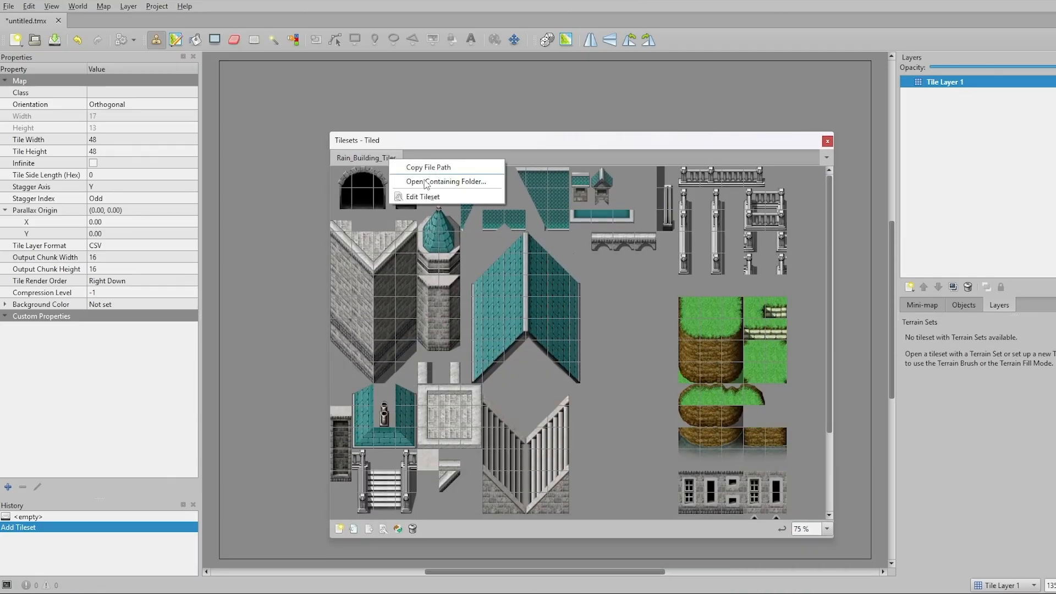
click(429, 196)
drag(427, 153, 962, 152)
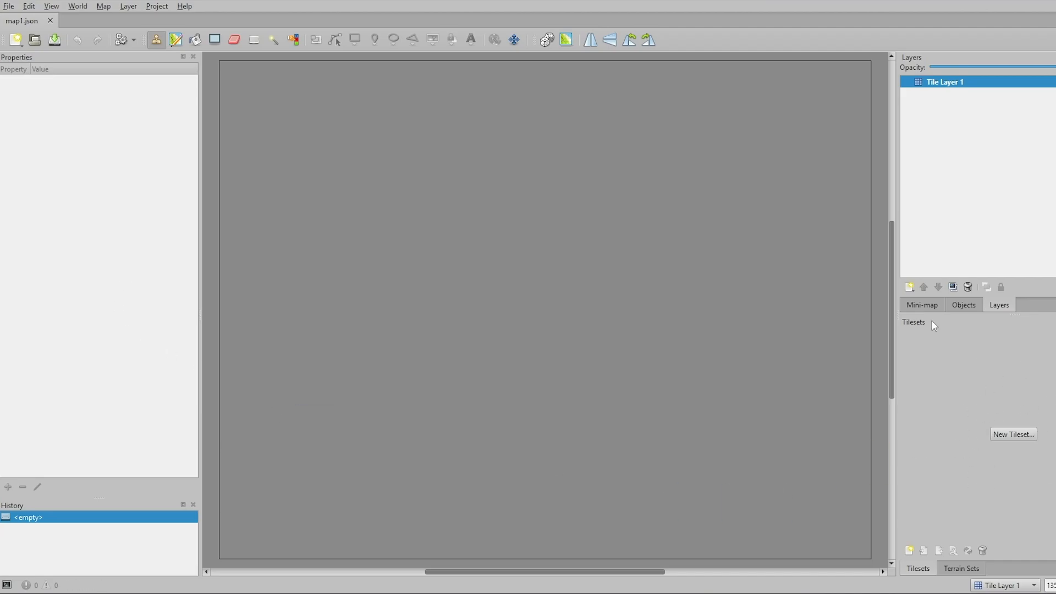
Set up a new tileset in map1.json's session based on the image Outside_B.png from the project's img/tilesets folder
click(8, 6)
mouse_move(22, 21)
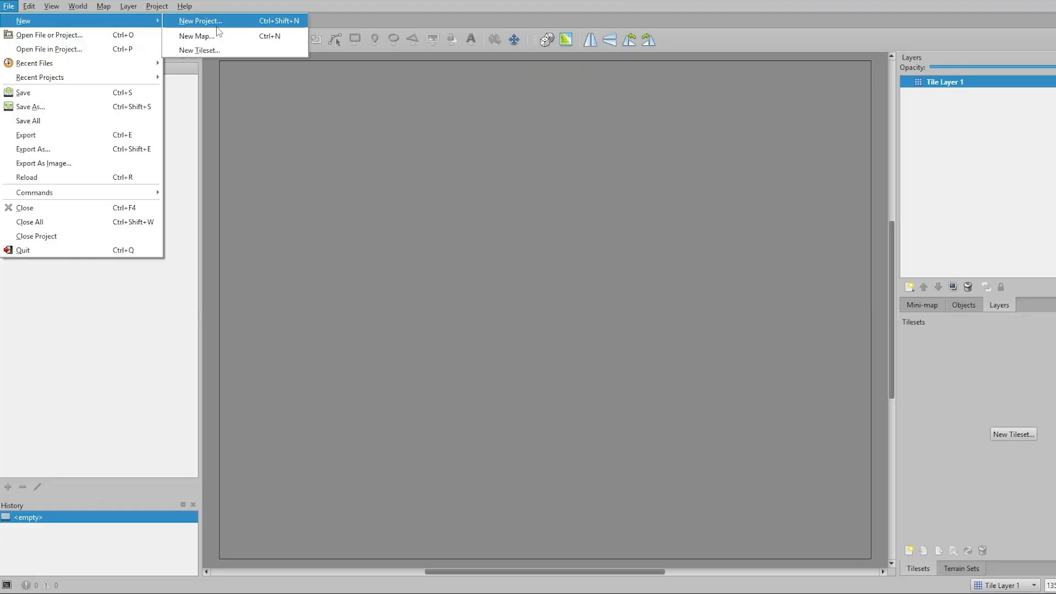
click(217, 48)
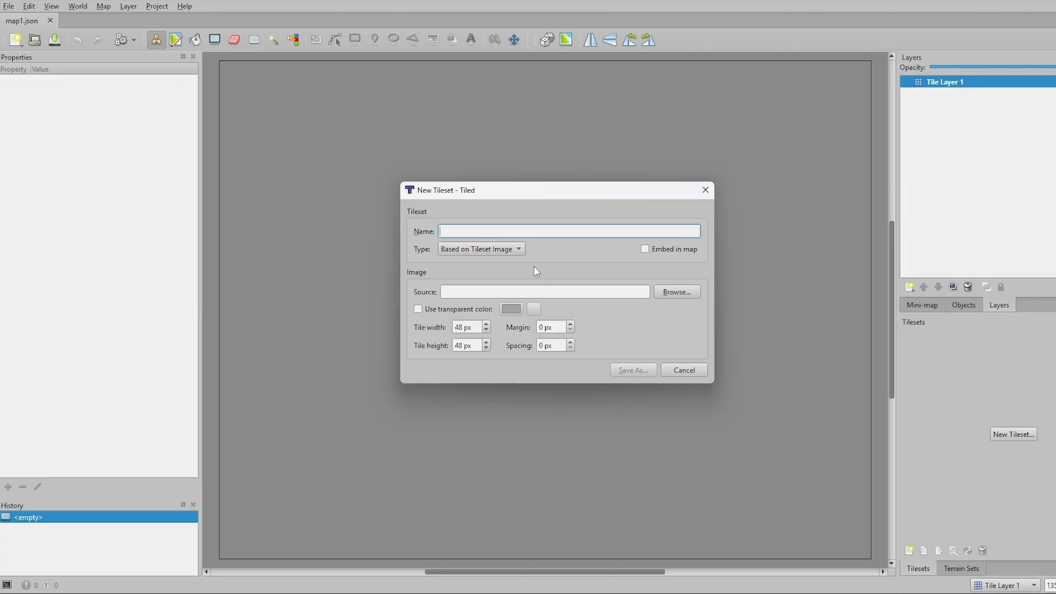
click(680, 298)
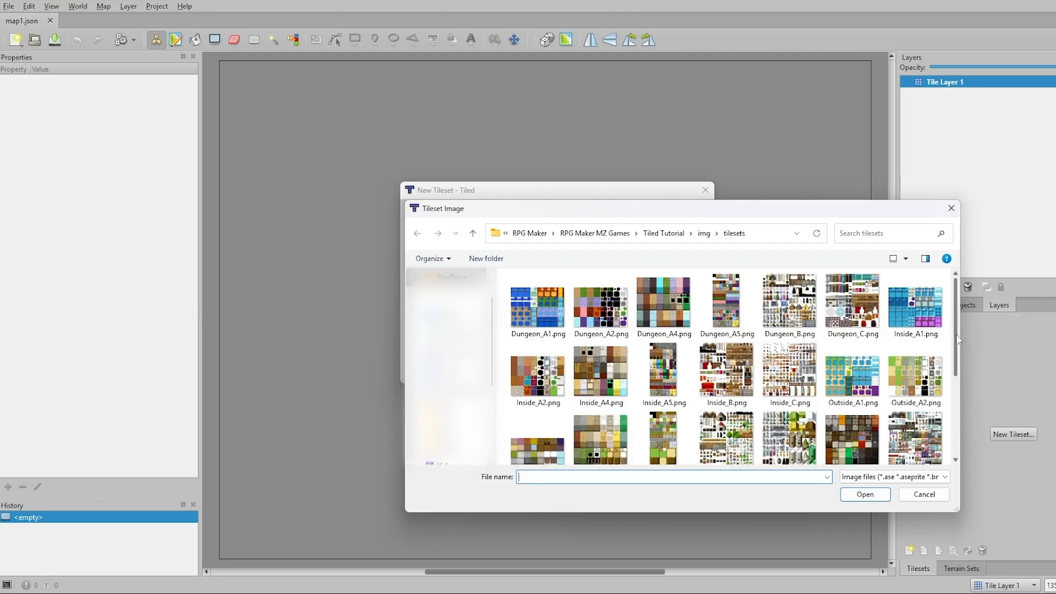
drag(956, 334, 960, 379)
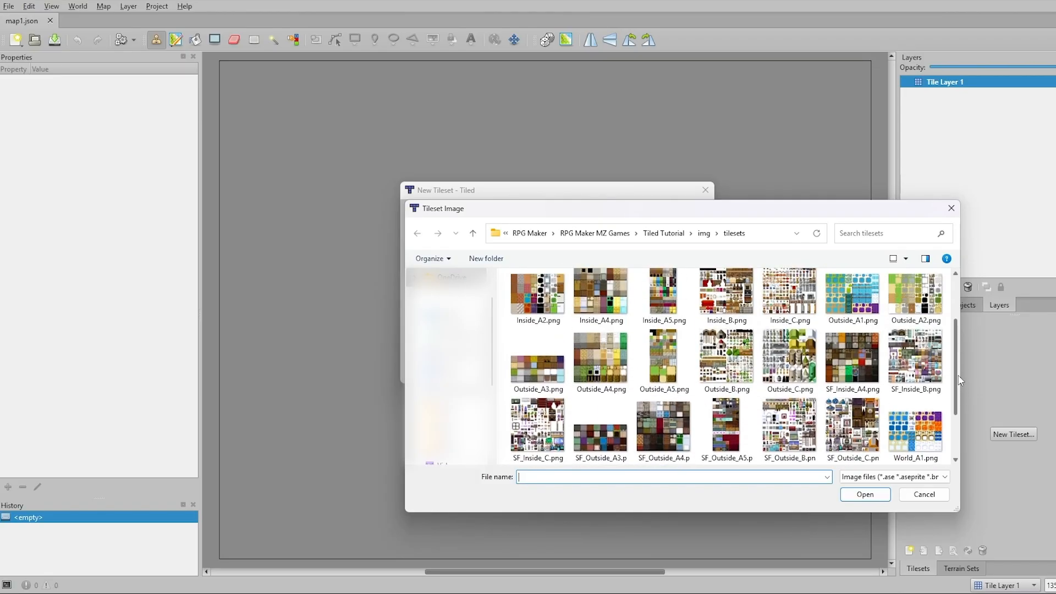
click(704, 233)
double_click(555, 456)
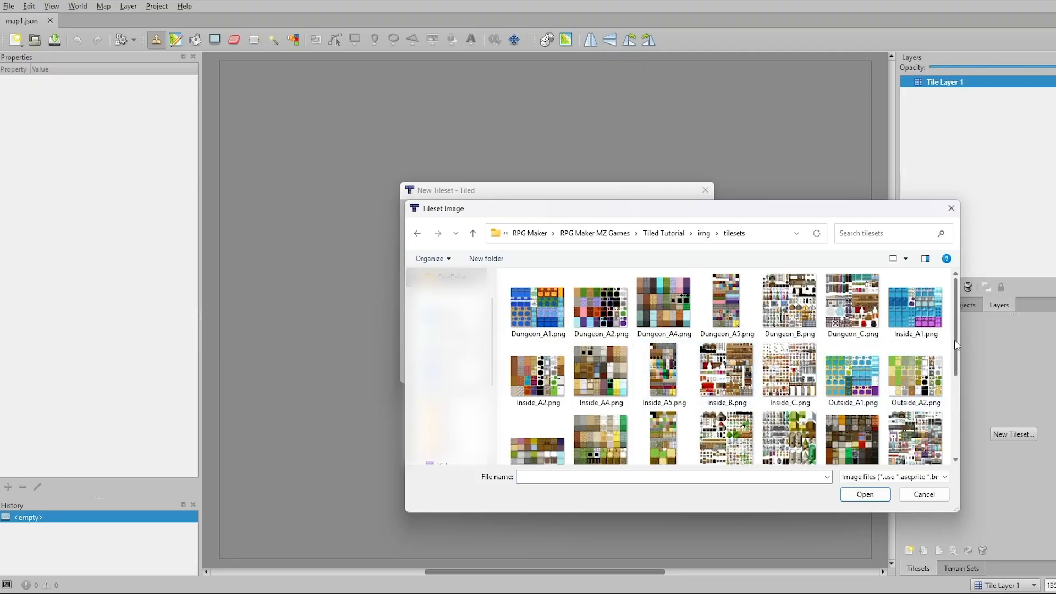
scroll(955, 339, down, 2)
double_click(718, 368)
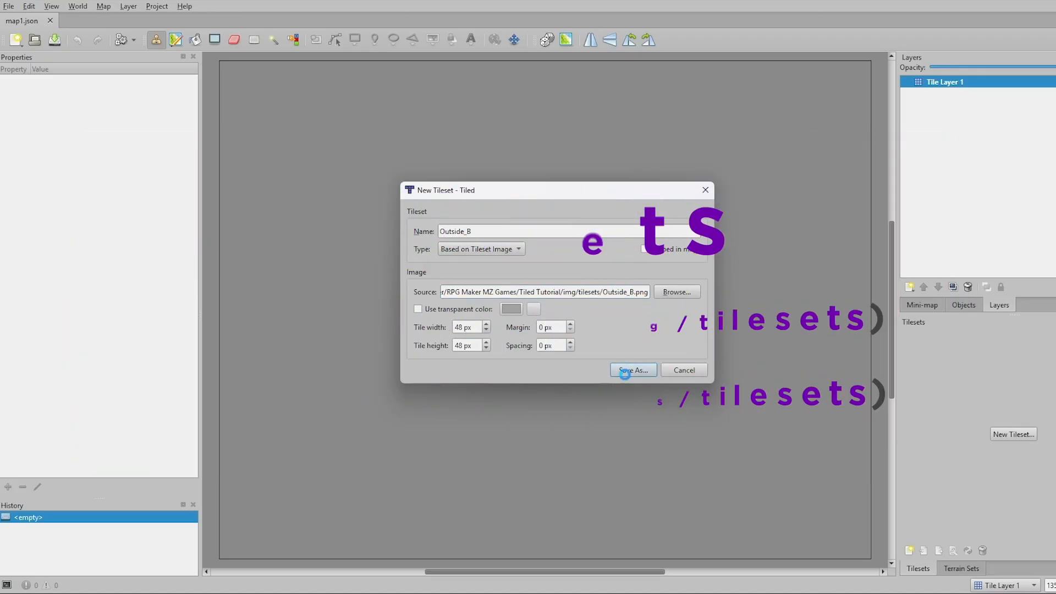
Start saving the new Outside_B tileset and go to the tilesets folder inside the project's maps folder
click(625, 371)
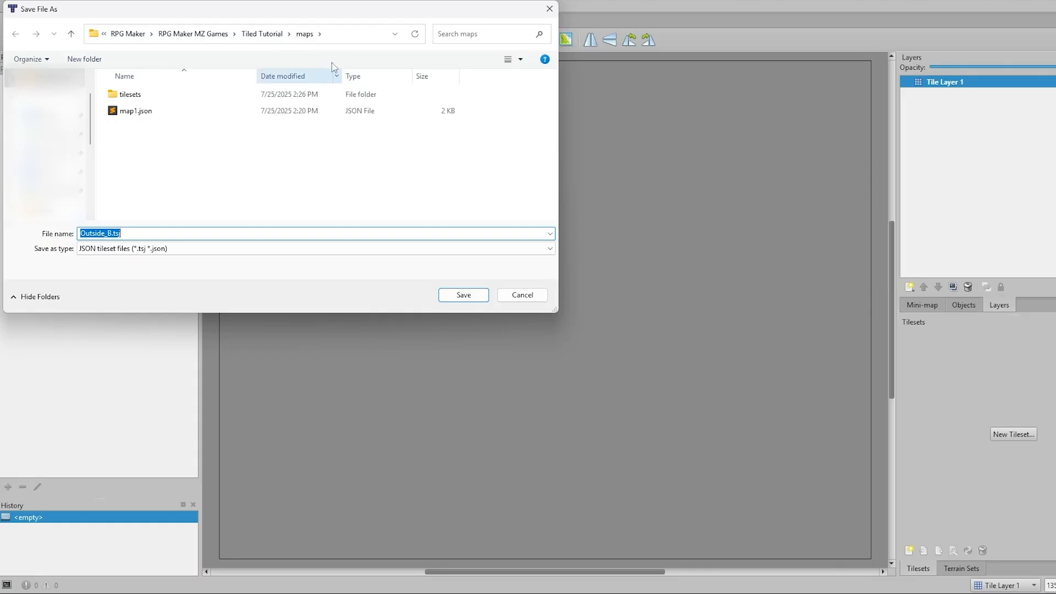
click(263, 33)
scroll(177, 204, down, 1)
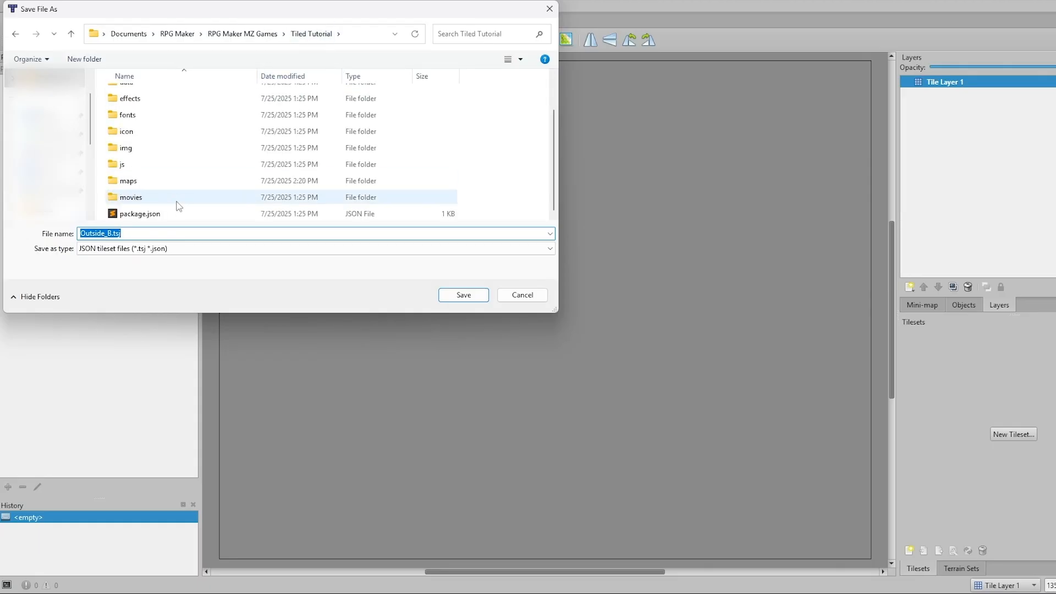
click(176, 204)
double_click(226, 179)
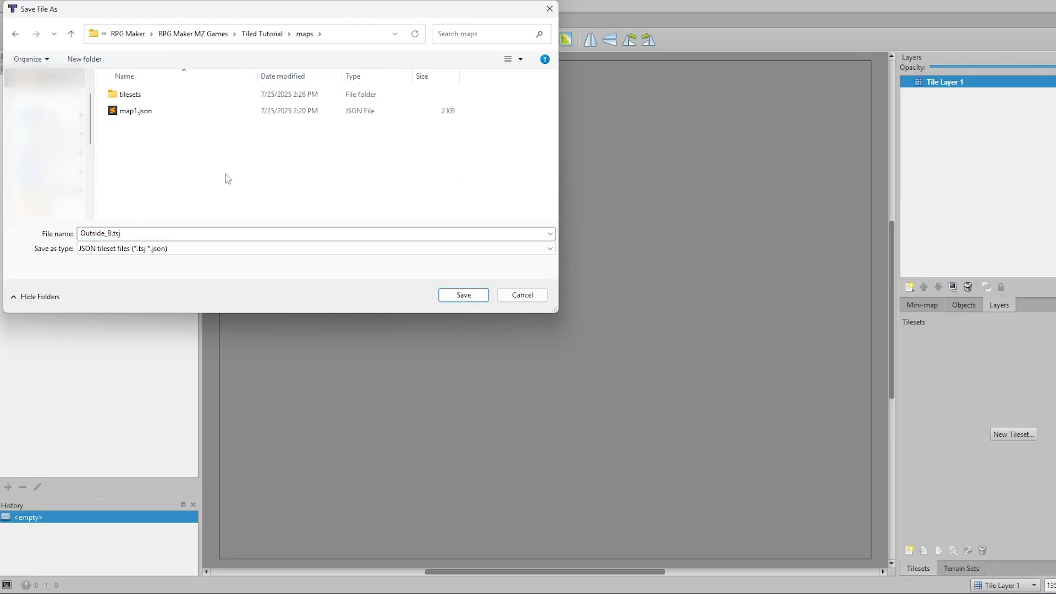
double_click(170, 98)
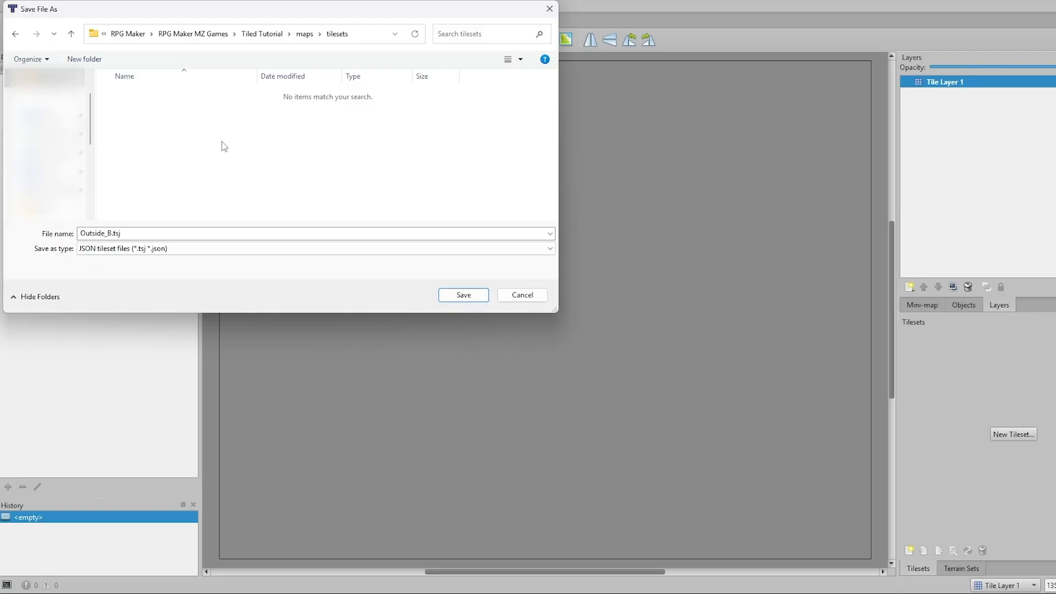
click(304, 34)
double_click(150, 98)
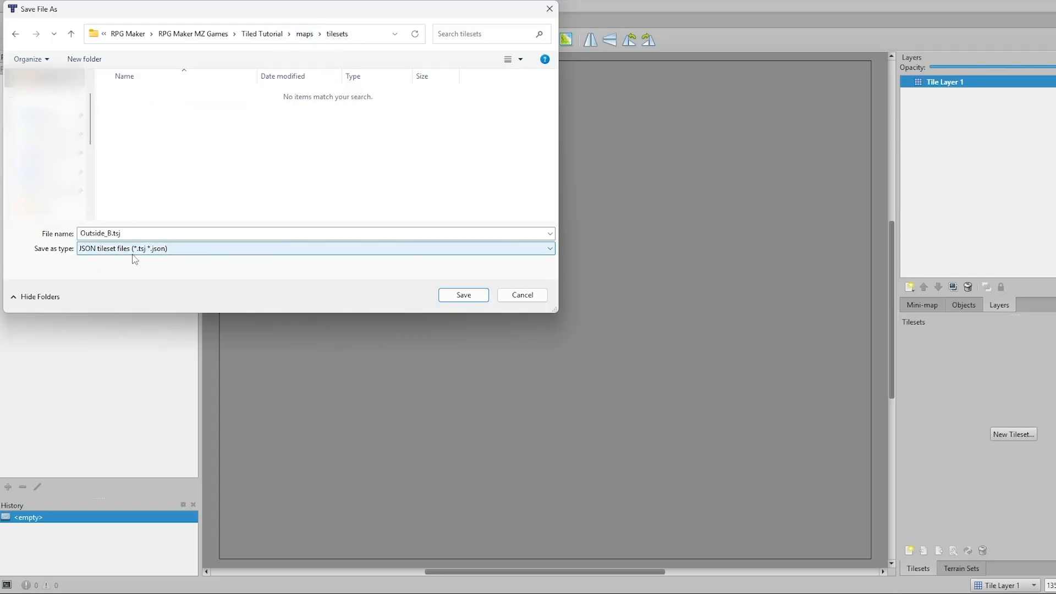
Rename the tileset file to Outside_B.json and save it in maps/tilesets
double_click(176, 234)
click(178, 235)
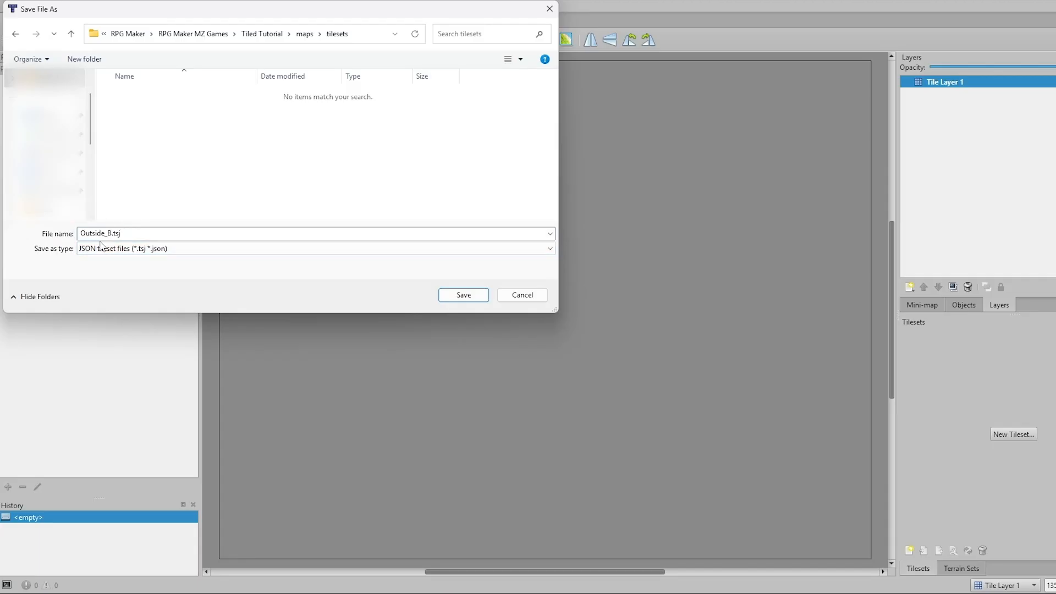
double_click(130, 233)
click(137, 234)
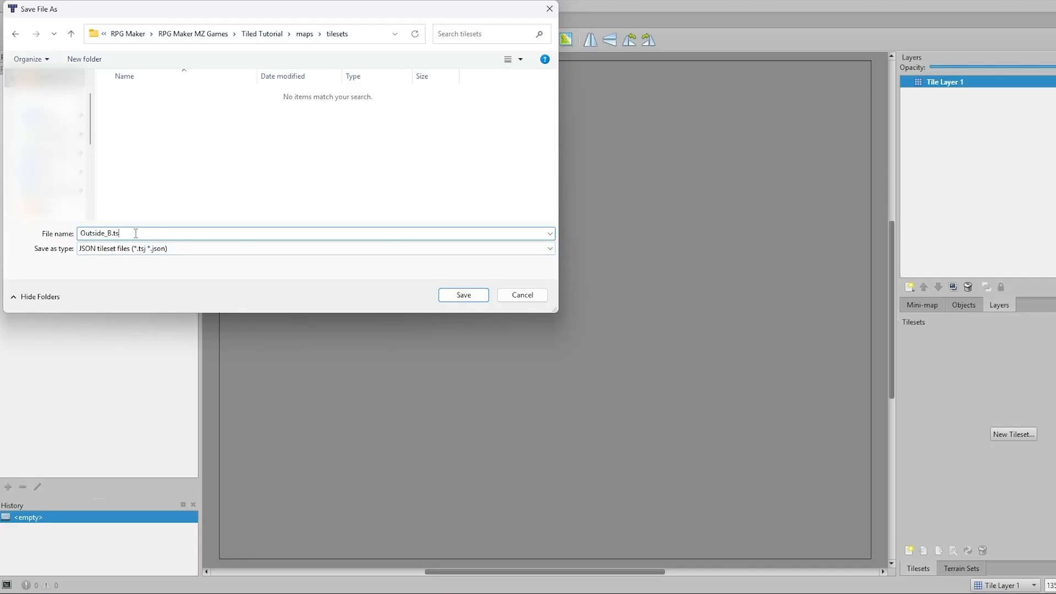
key(BackSpace)
key(BackSpace)
text(json)
click(456, 297)
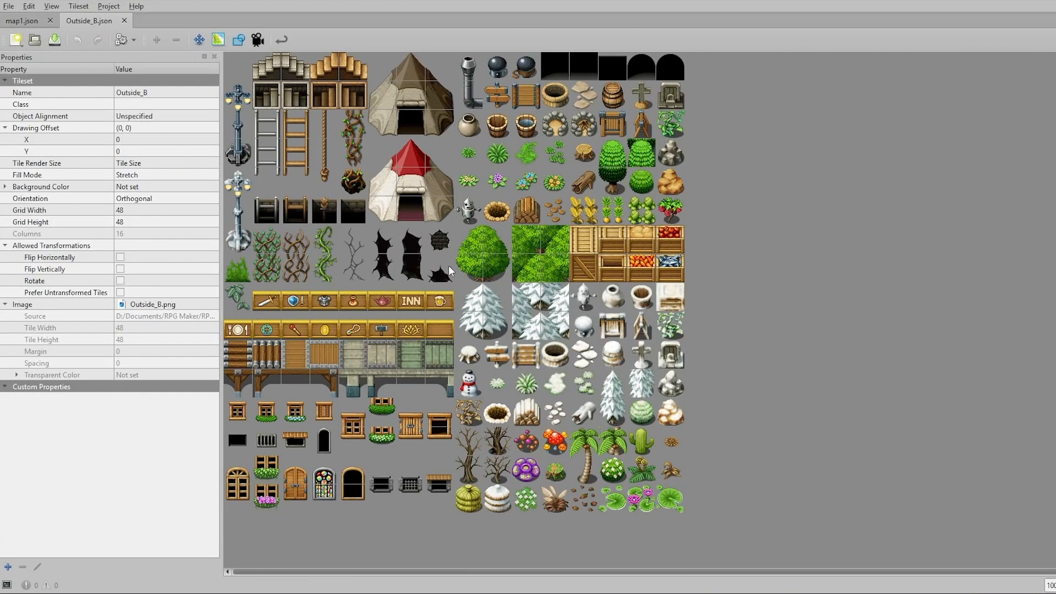
Switch to map1.json and float the Tilesets panel over the map, enlarged enough to show the whole Outside_B tileset
click(25, 21)
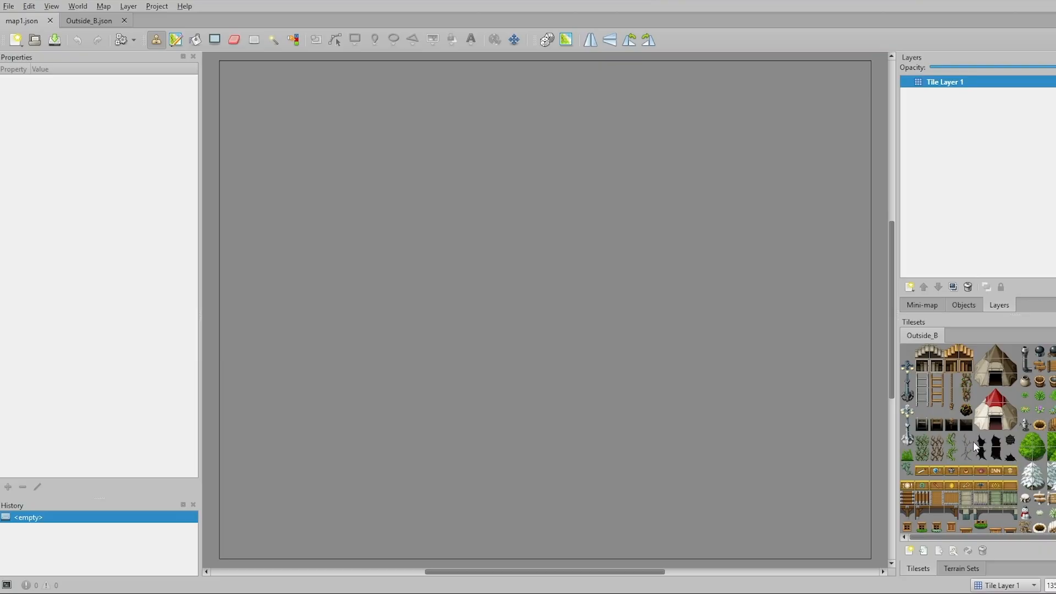
drag(918, 569, 470, 219)
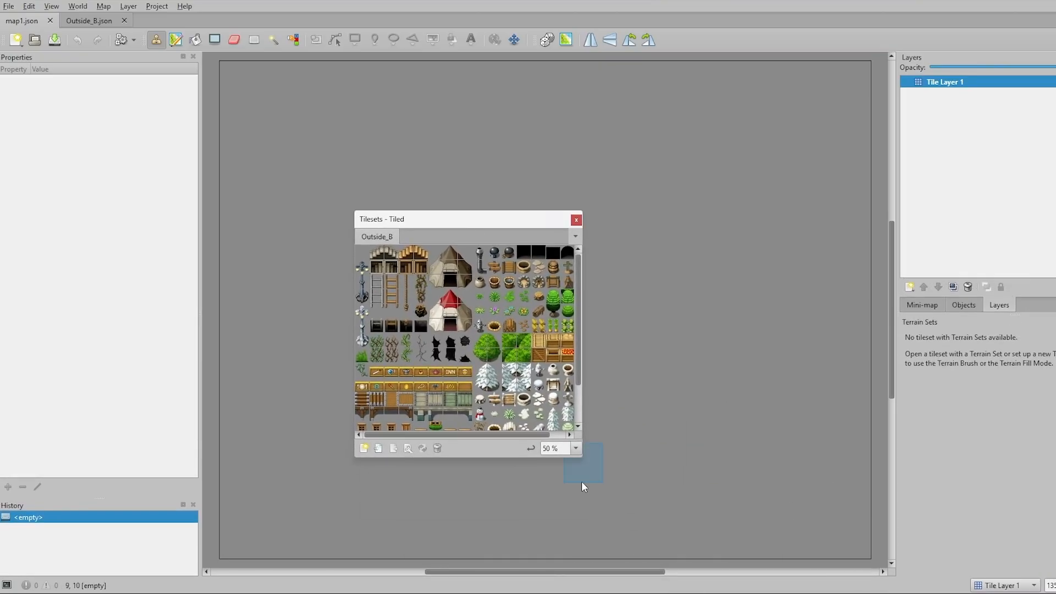
drag(582, 457, 871, 528)
Examine the Outside_B tileset at 100 % zoom, return it to 50 % and dock the Tilesets panel again
click(863, 519)
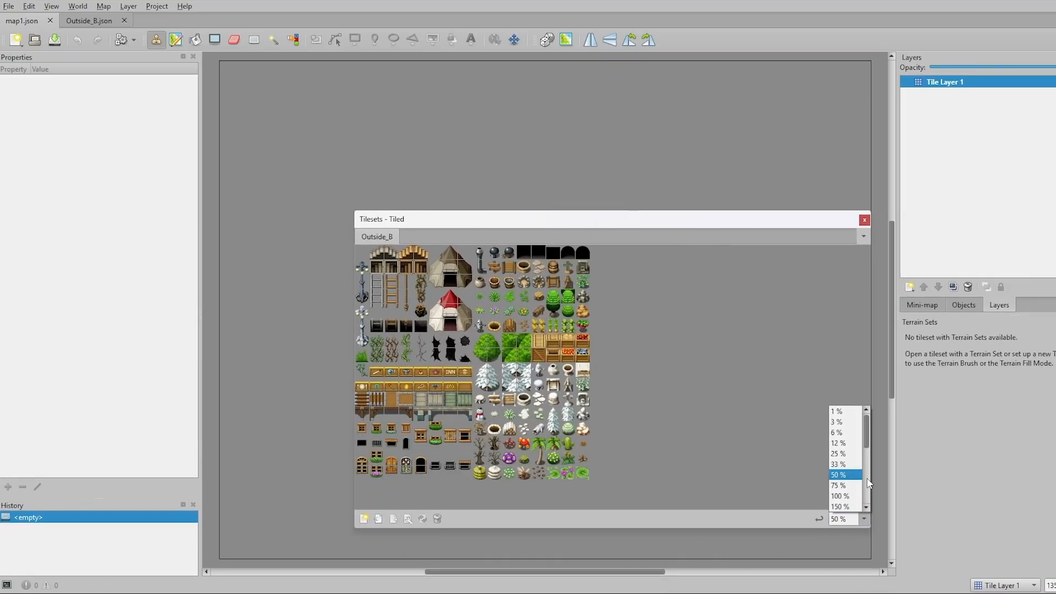
click(841, 496)
scroll(844, 485, down, 3)
scroll(825, 484, up, 3)
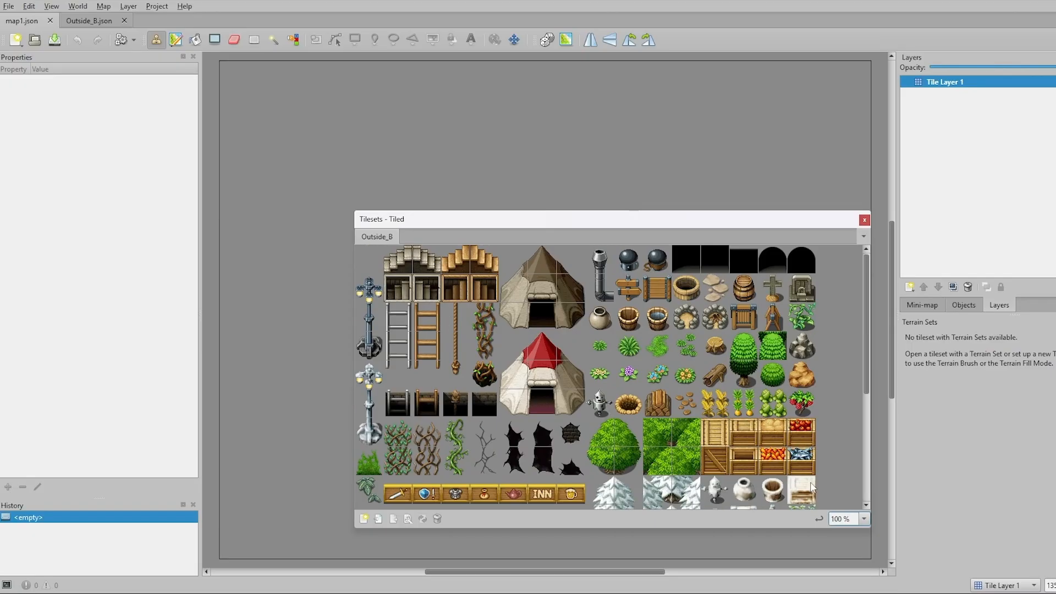
click(864, 519)
click(841, 475)
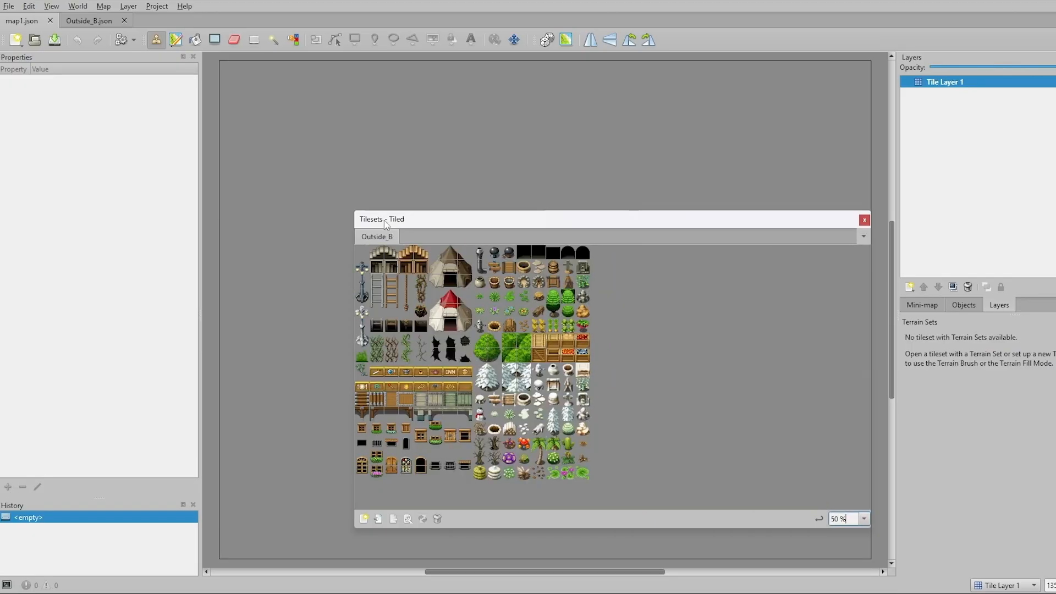
drag(387, 223, 960, 411)
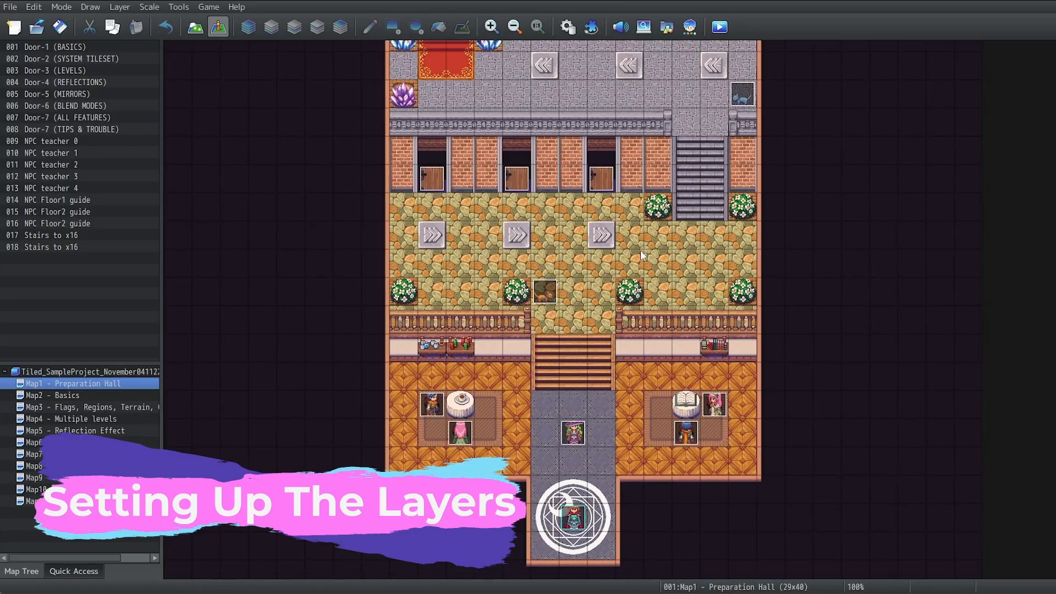
Switch to RPG Maker MZ, open the sample project's folder and go to its maps folder
click(213, 9)
click(227, 53)
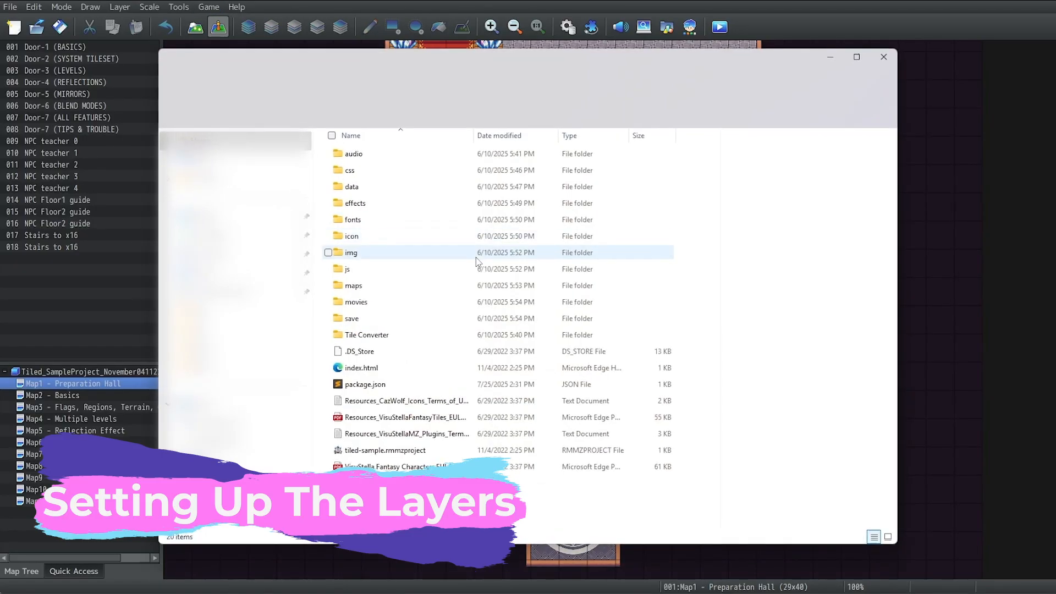
double_click(388, 286)
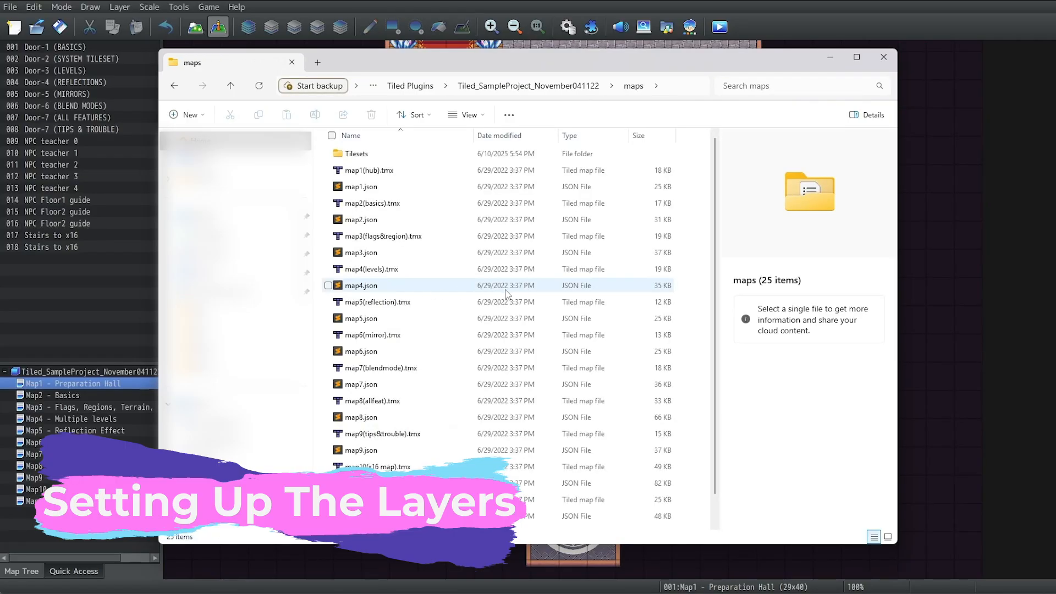
scroll(503, 304, down, 1)
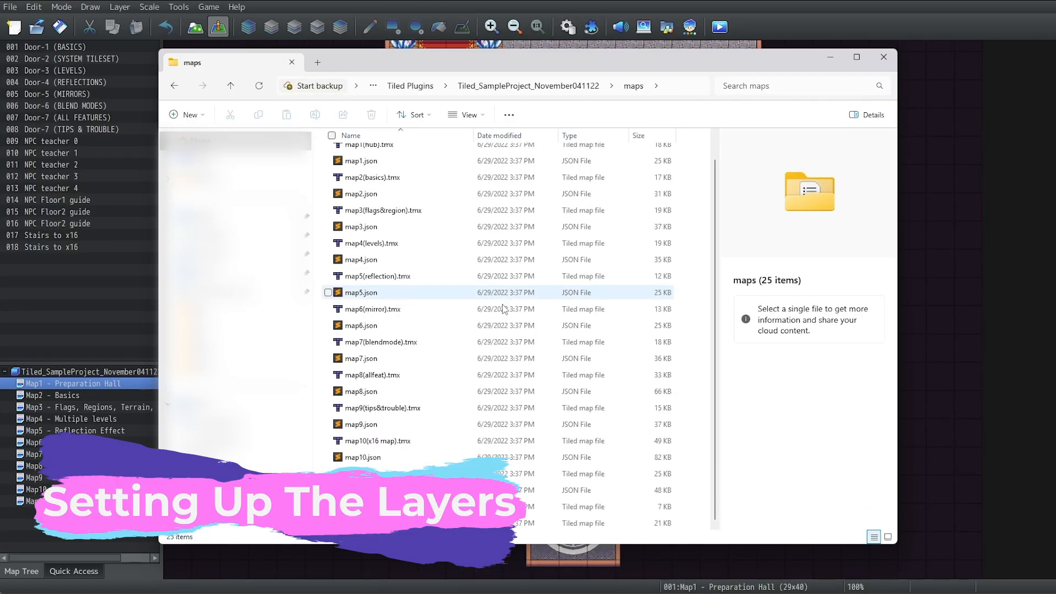
Locate TEMPLATE.tmx and TEMPLATE(slim).tmx among the sample maps, and open map8(allfeat).tmx in Tiled
click(539, 378)
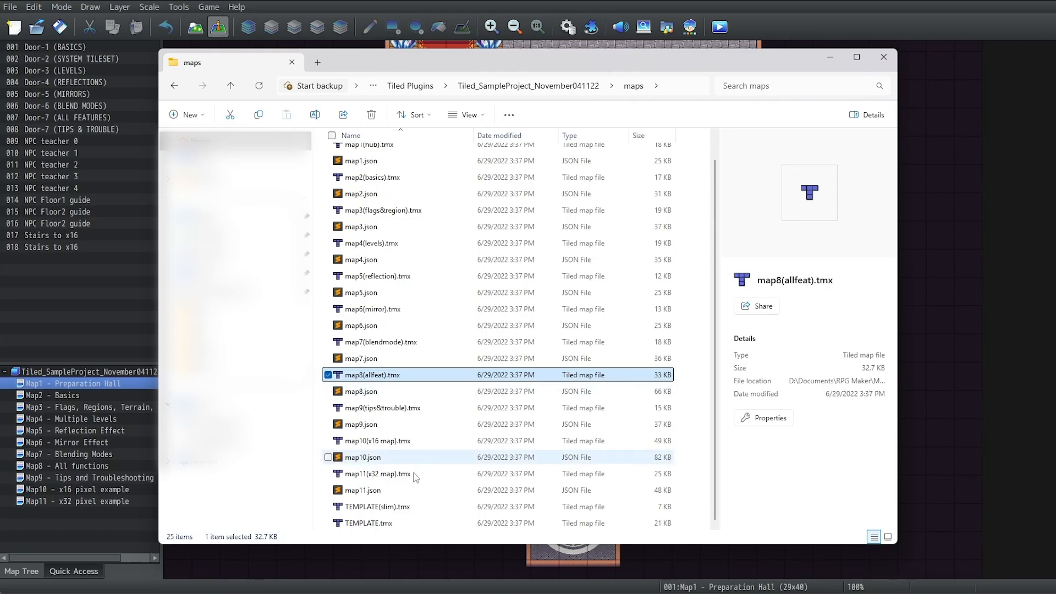
click(390, 525)
click(407, 509)
click(397, 525)
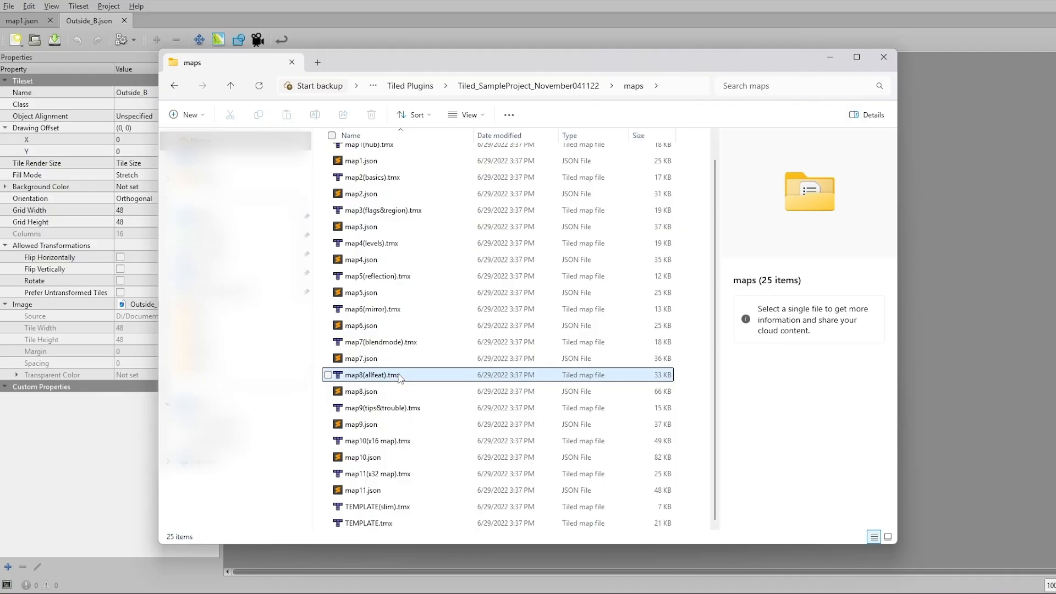
double_click(374, 375)
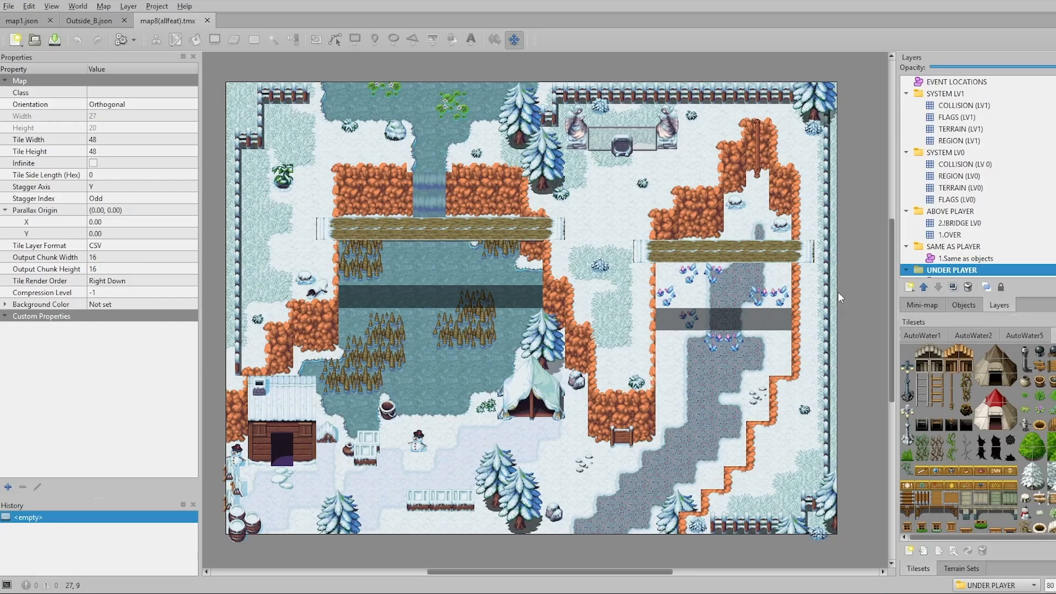
Examine the 2.Water Reflection layer and the AutoWater5, AutoWater2 and AutoWater1 tilesets of map8(allfeat).tmx
scroll(969, 263, down, 3)
click(971, 262)
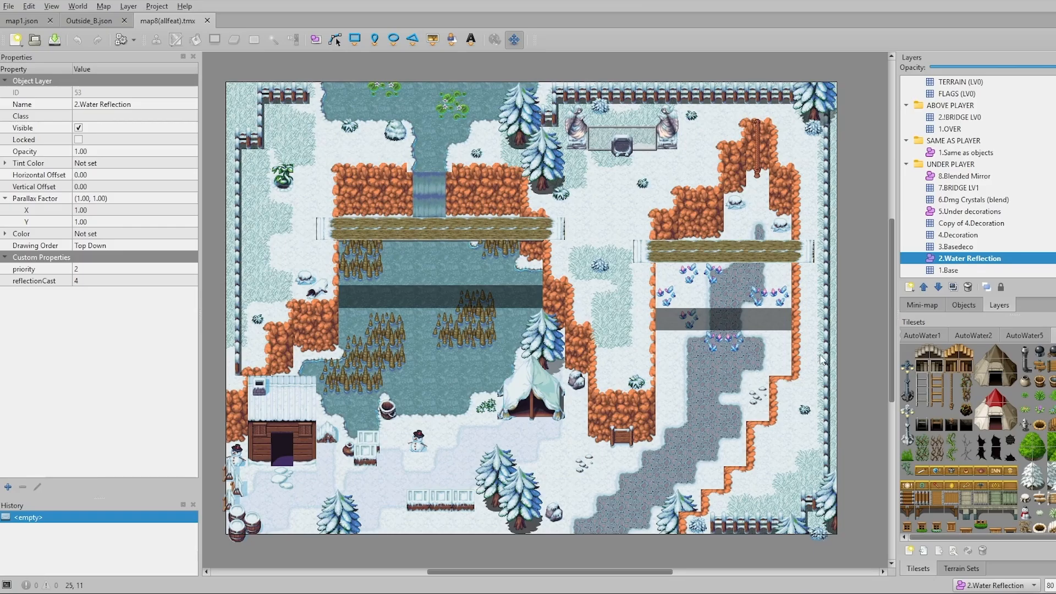
click(1024, 334)
click(980, 335)
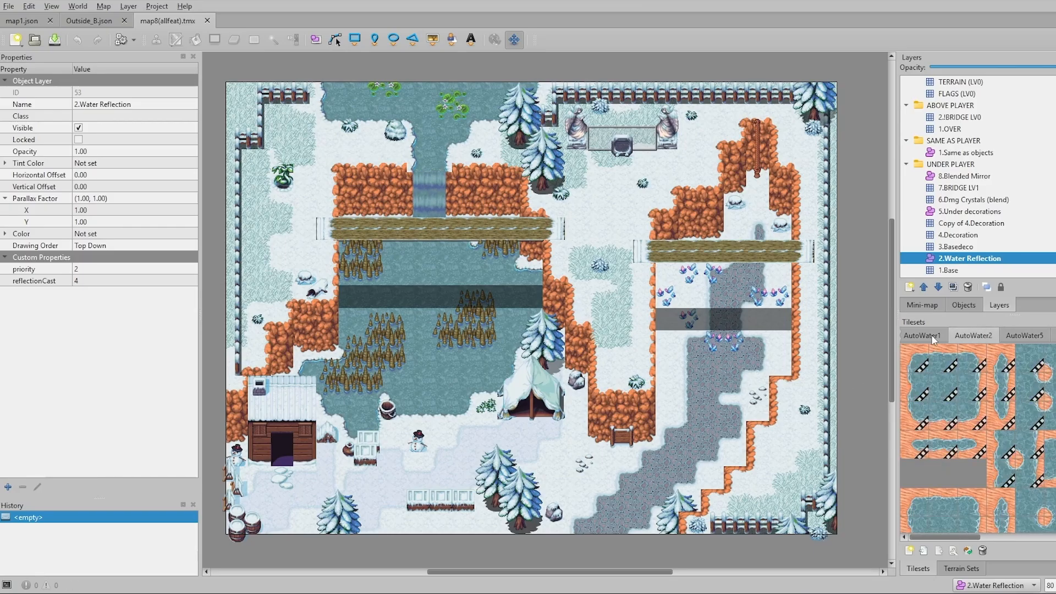
click(930, 334)
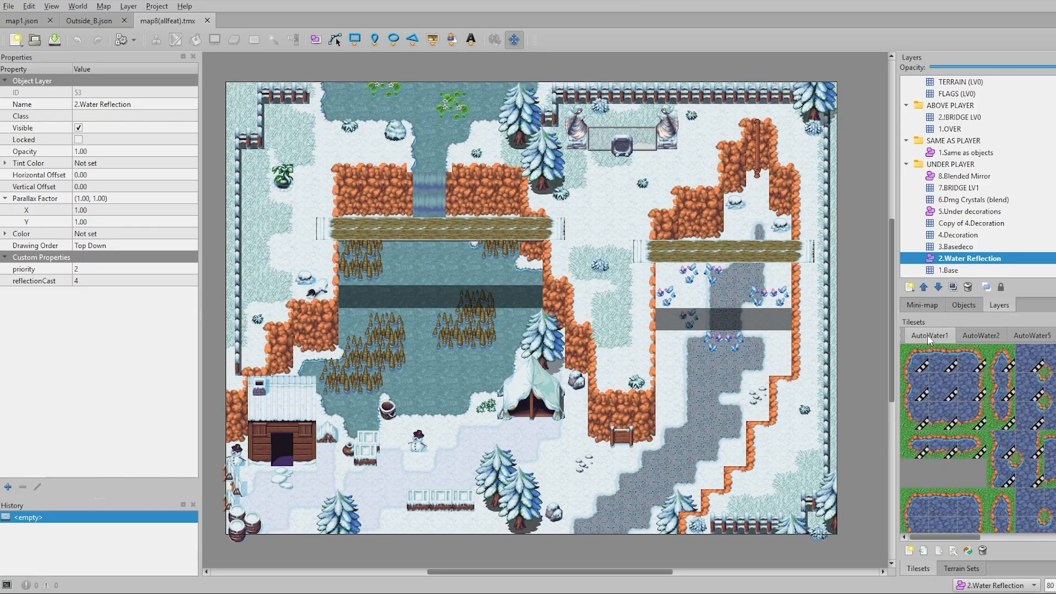
Float the Tilesets panel to view the 03Wilds tileset, and look at the panel again with map1.json open
double_click(923, 573)
click(388, 148)
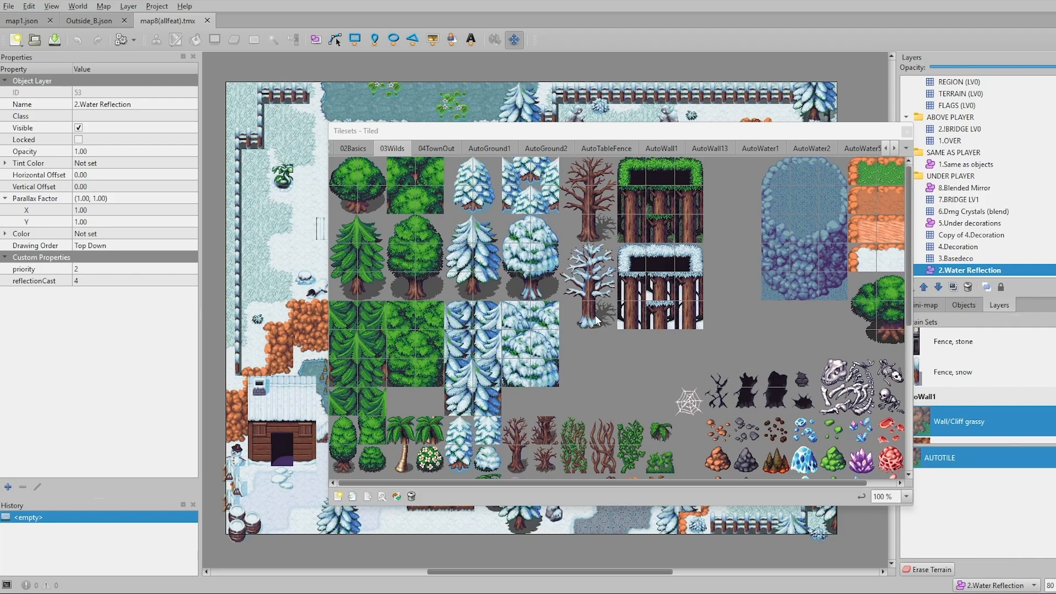
click(22, 20)
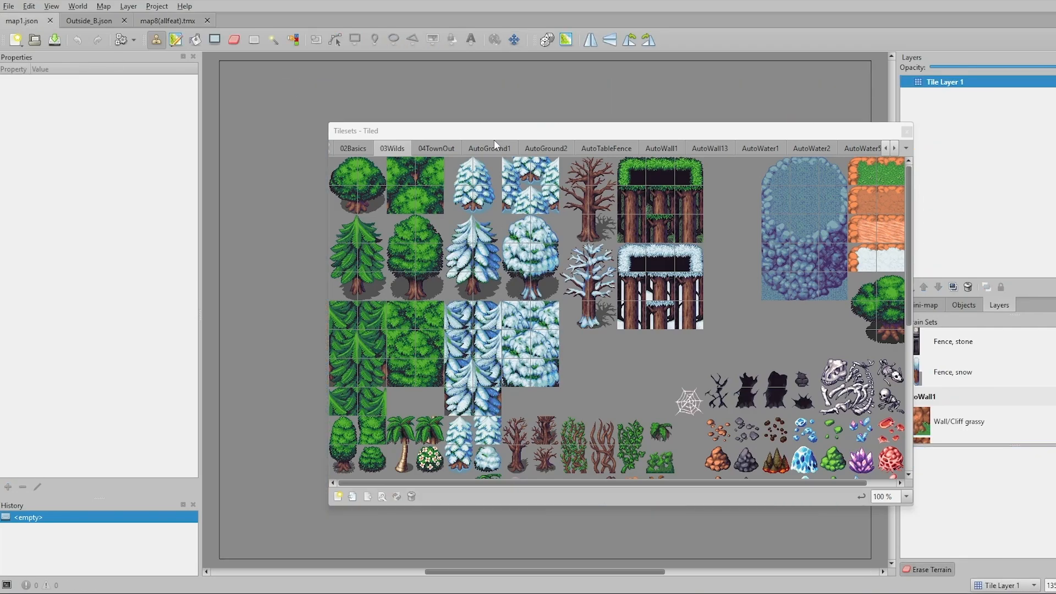
drag(494, 140, 689, 144)
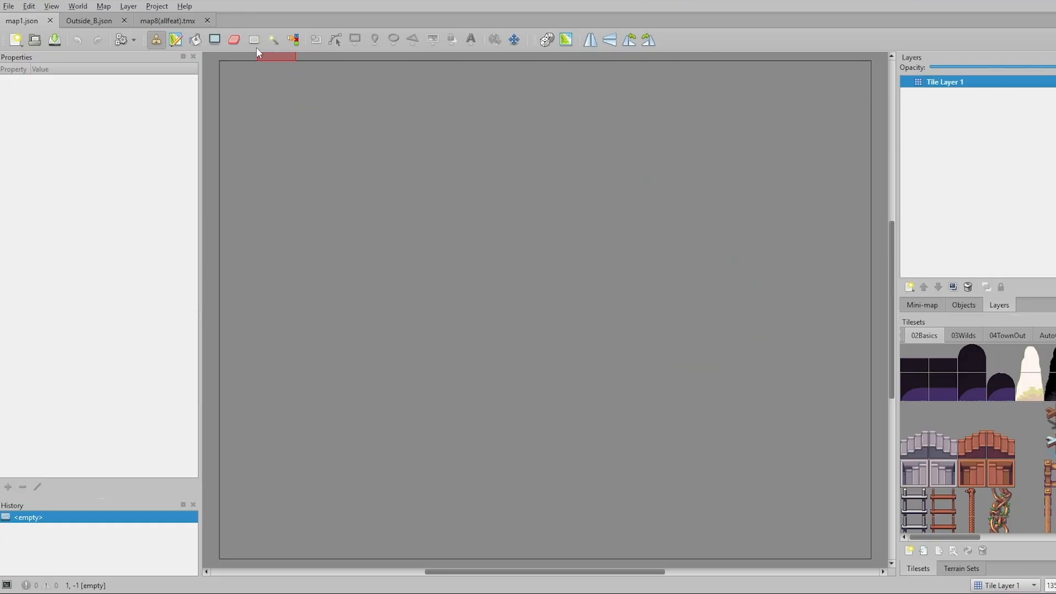
Return to map8(allfeat).tmx and examine the properties of the UNDER PLAYER, SAME AS PLAYER, ABOVE PLAYER and SYSTEM LV0 layer groups
click(176, 21)
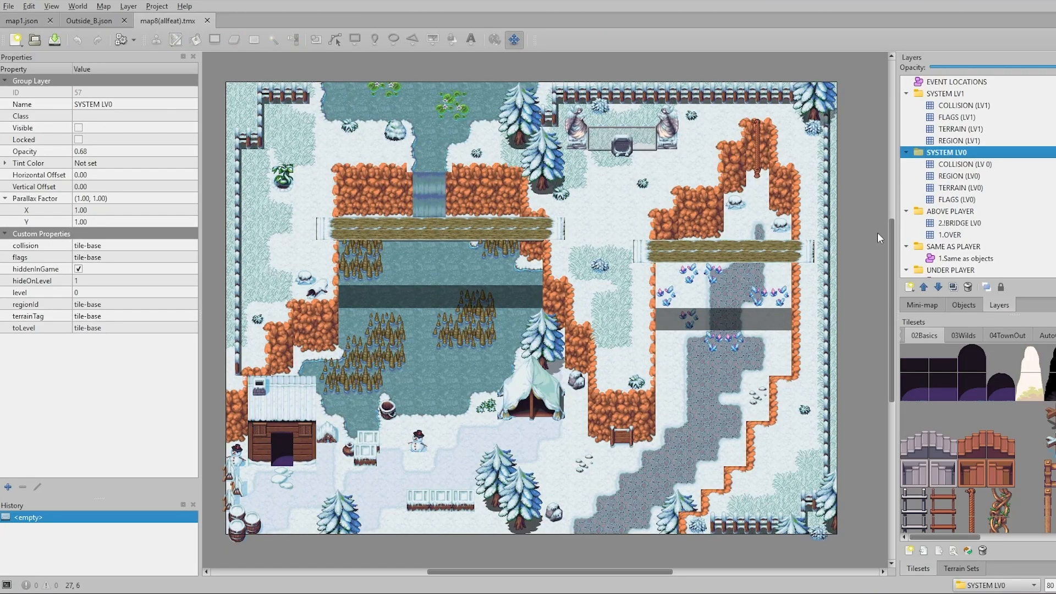
scroll(977, 164, down, 3)
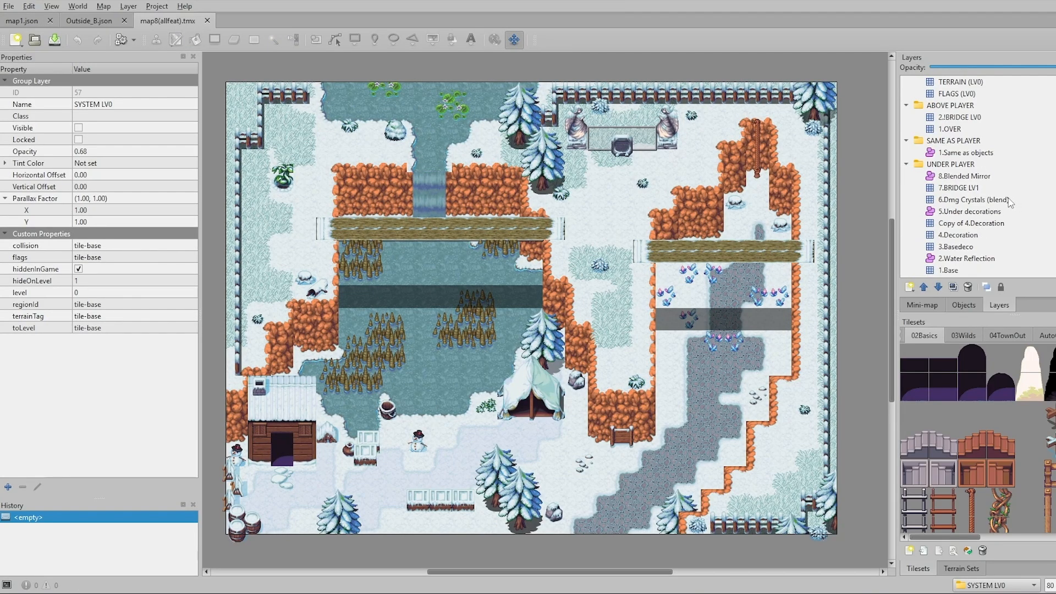
click(960, 164)
scroll(996, 226, up, 3)
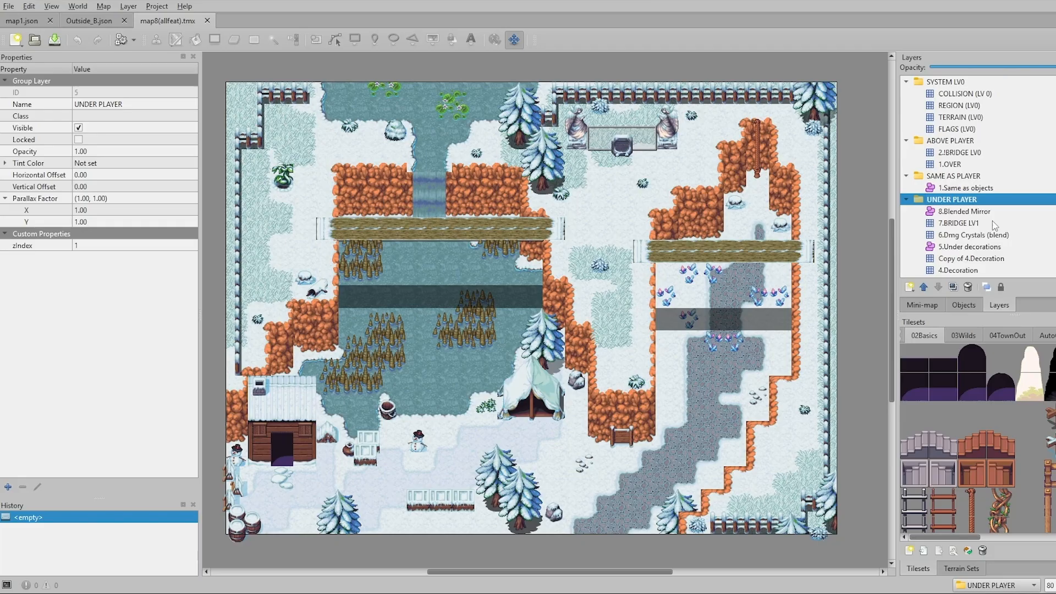
click(963, 176)
click(972, 145)
scroll(991, 201, up, 2)
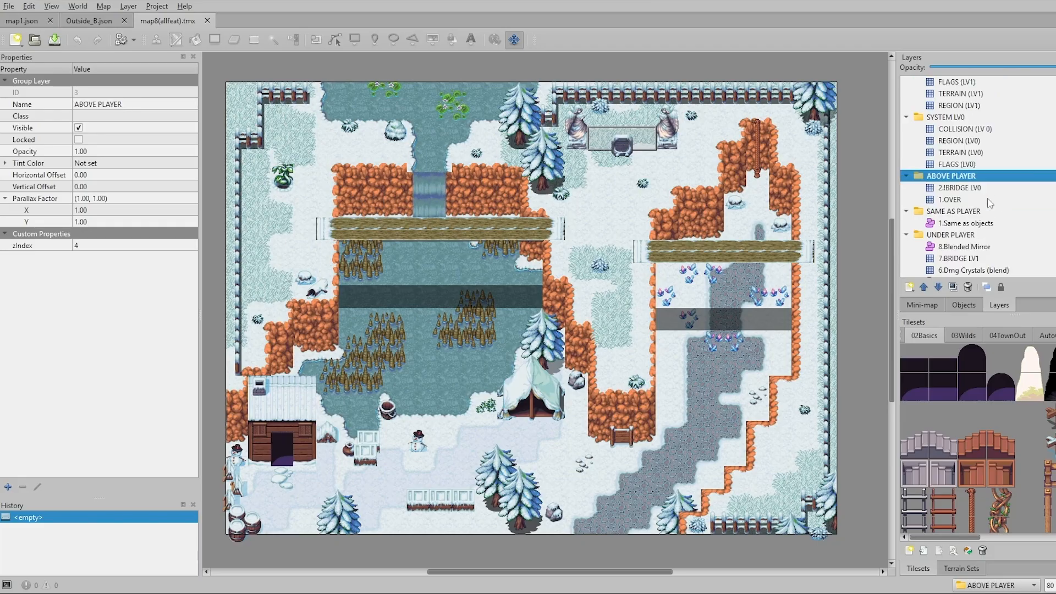
click(964, 154)
scroll(1002, 214, down, 1)
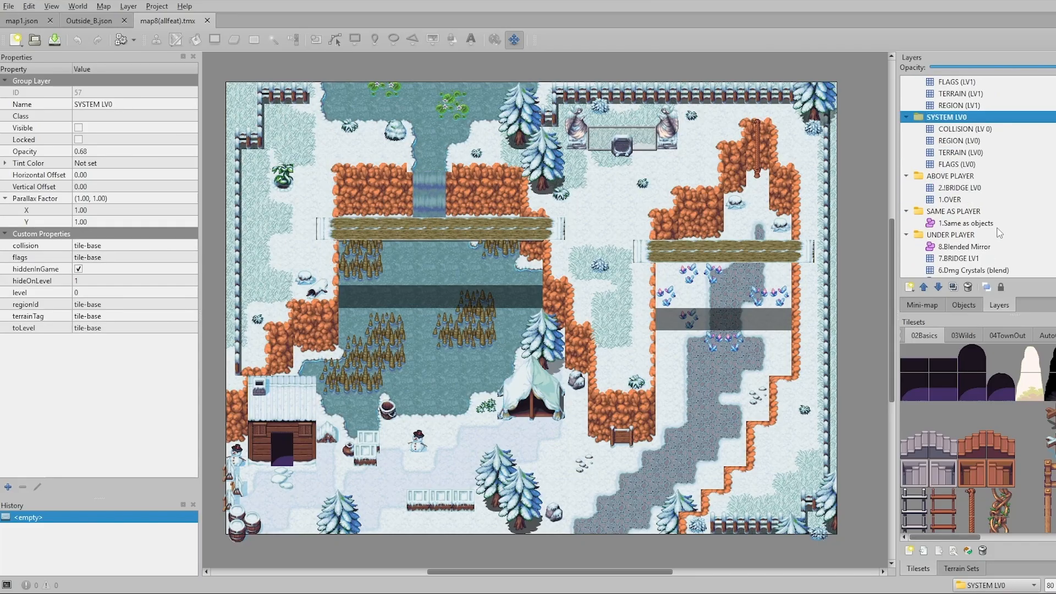
Compare the custom properties of the UNDER PLAYER and SAME AS PLAYER groups with the 1.Same as objects and 2.!BRIDGE LV0 layers
click(975, 235)
scroll(975, 247, down, 1)
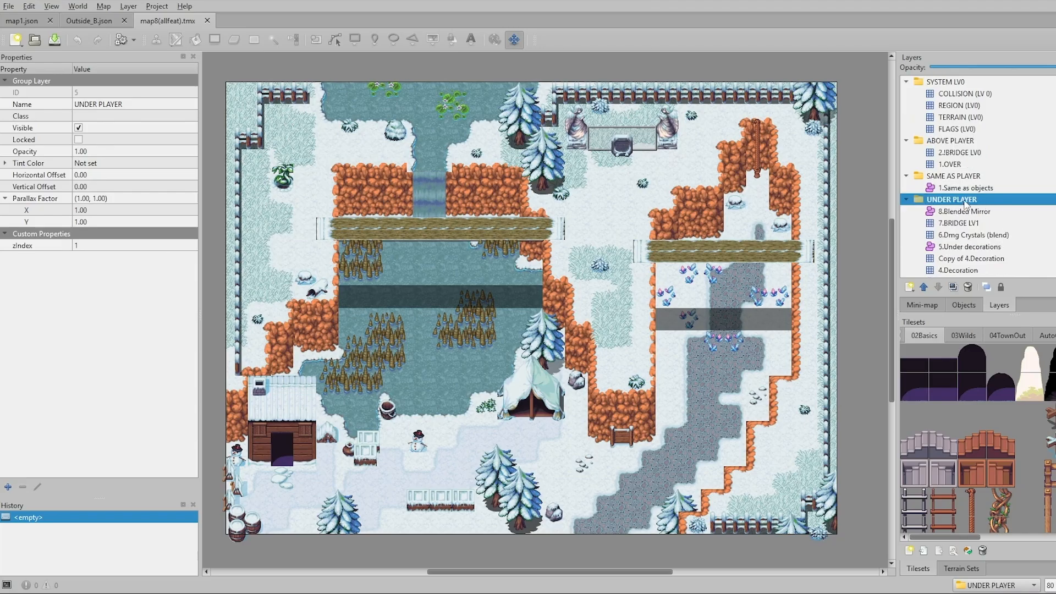
click(966, 189)
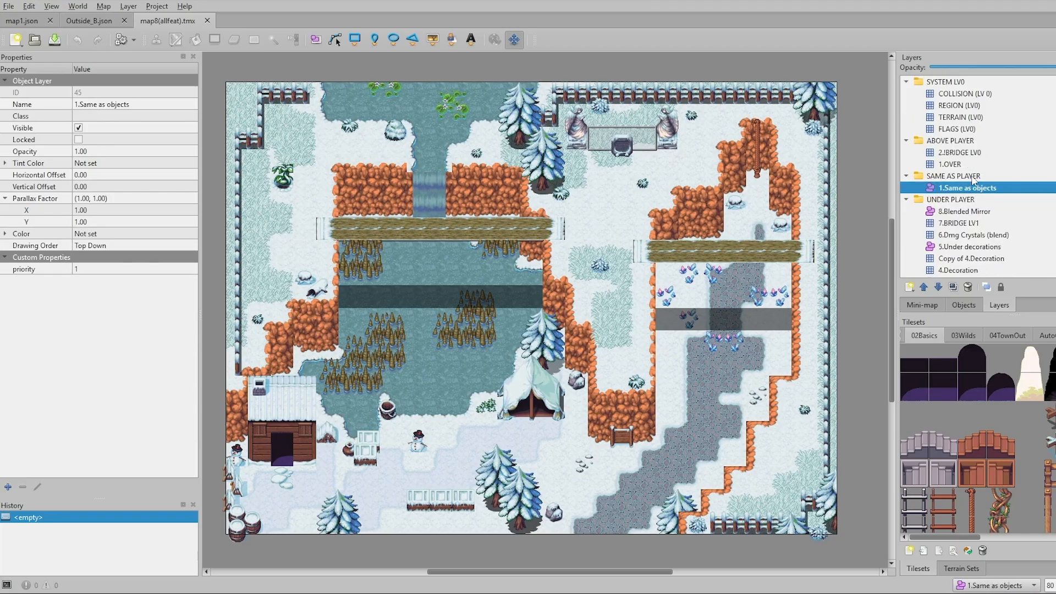
click(967, 178)
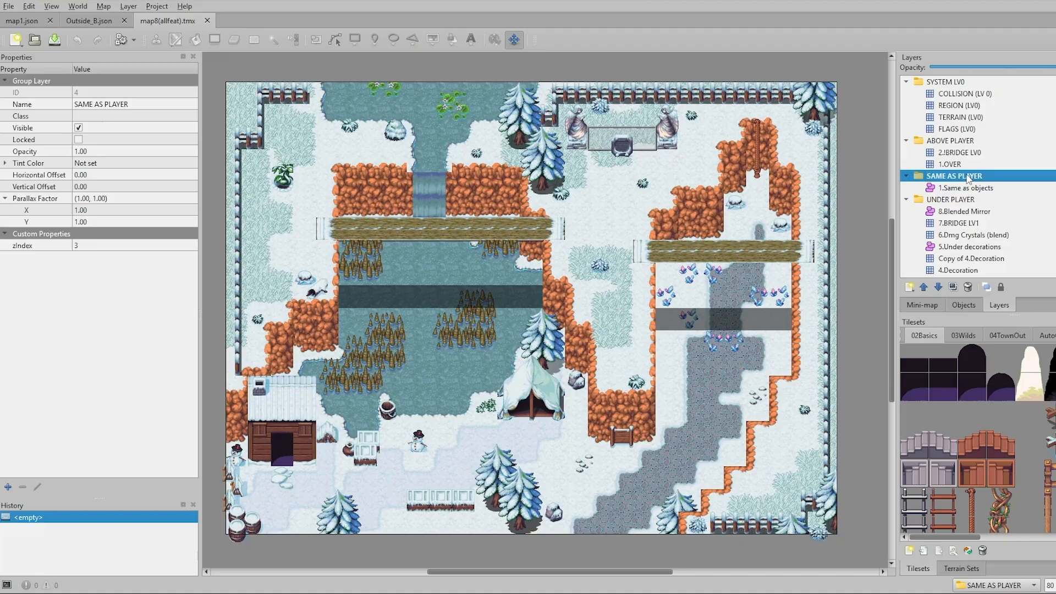
click(966, 153)
scroll(985, 214, up, 1)
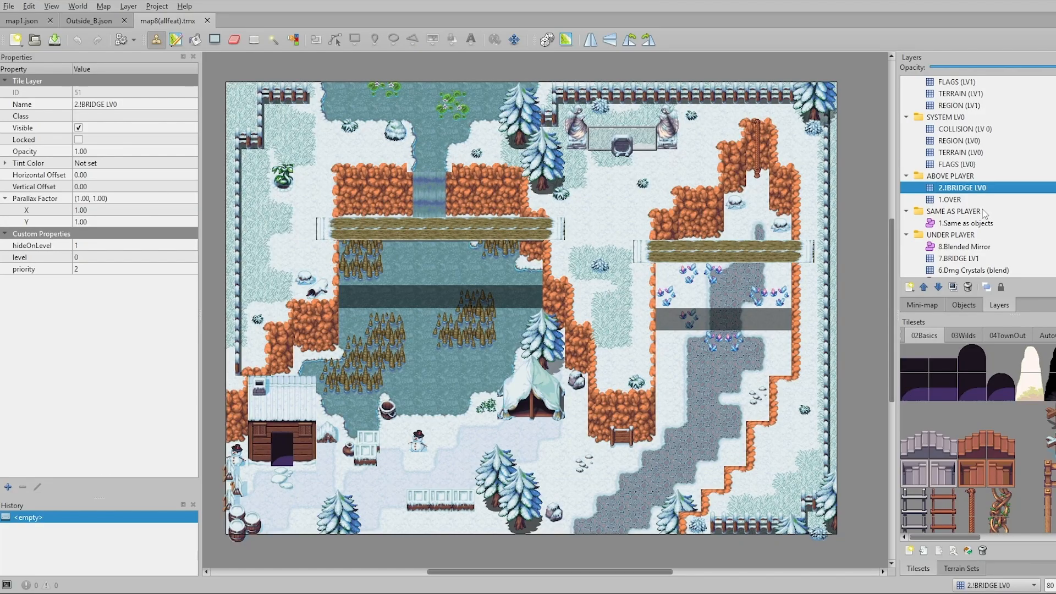
Compare the custom properties of the ABOVE PLAYER and SYSTEM LV0 groups in the sample map
key(Up)
scroll(1002, 210, up, 1)
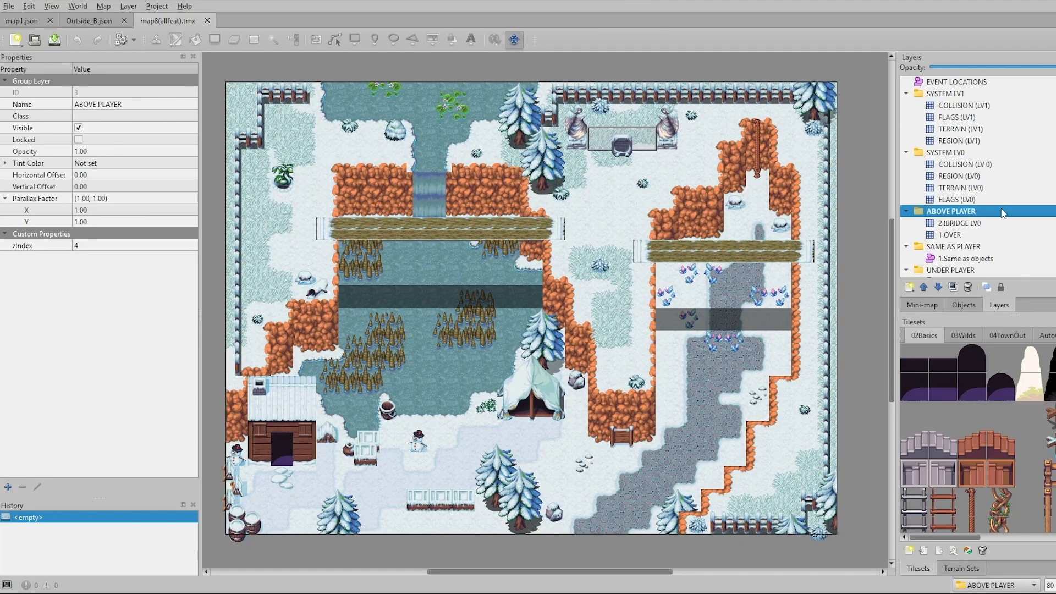
click(960, 154)
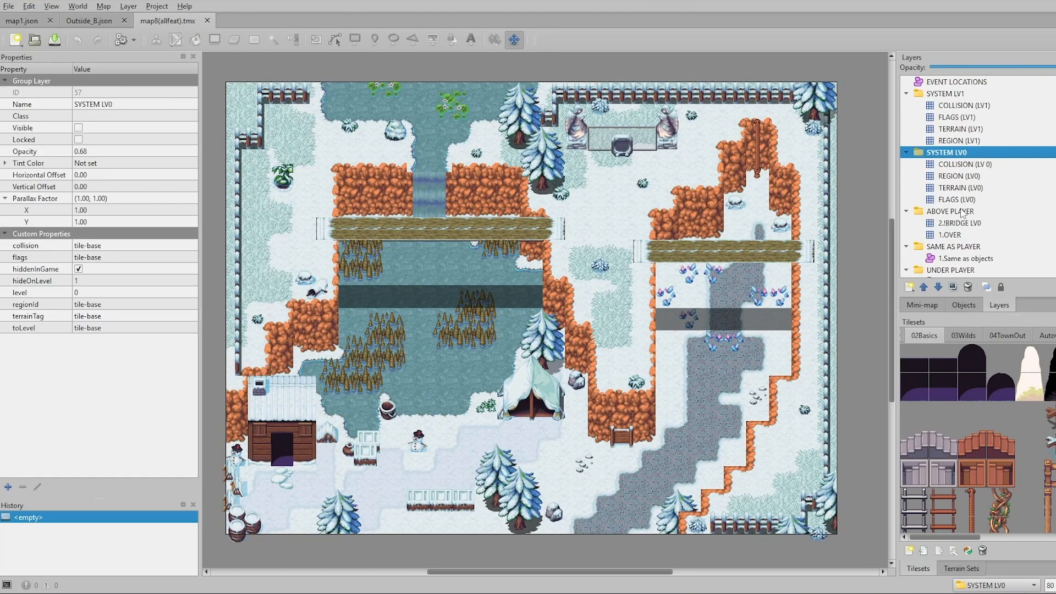
click(963, 212)
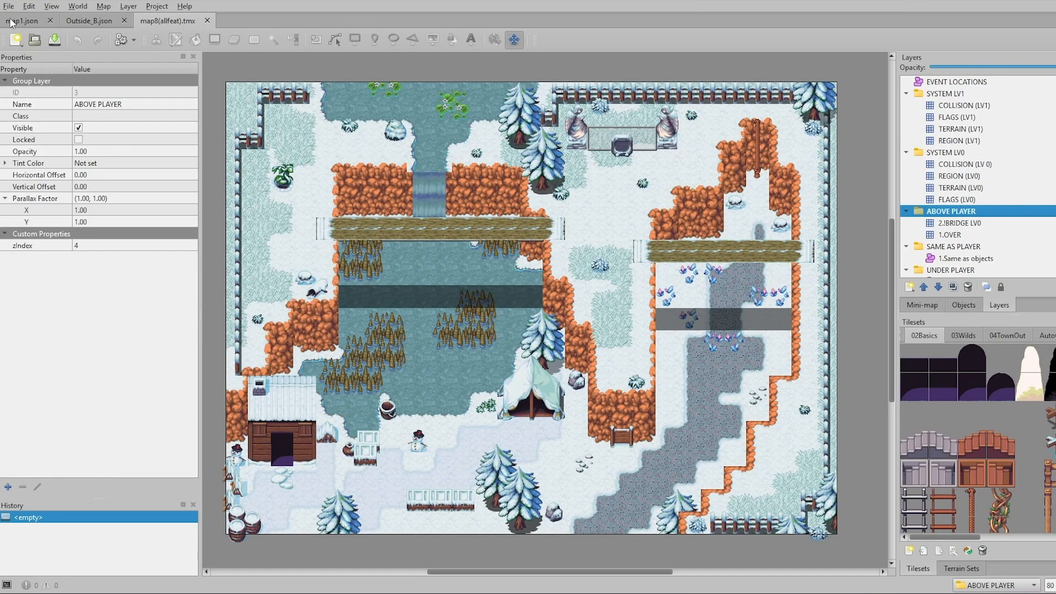
Add two group layers named Below and Same to map1.json, with Same above Below
click(27, 23)
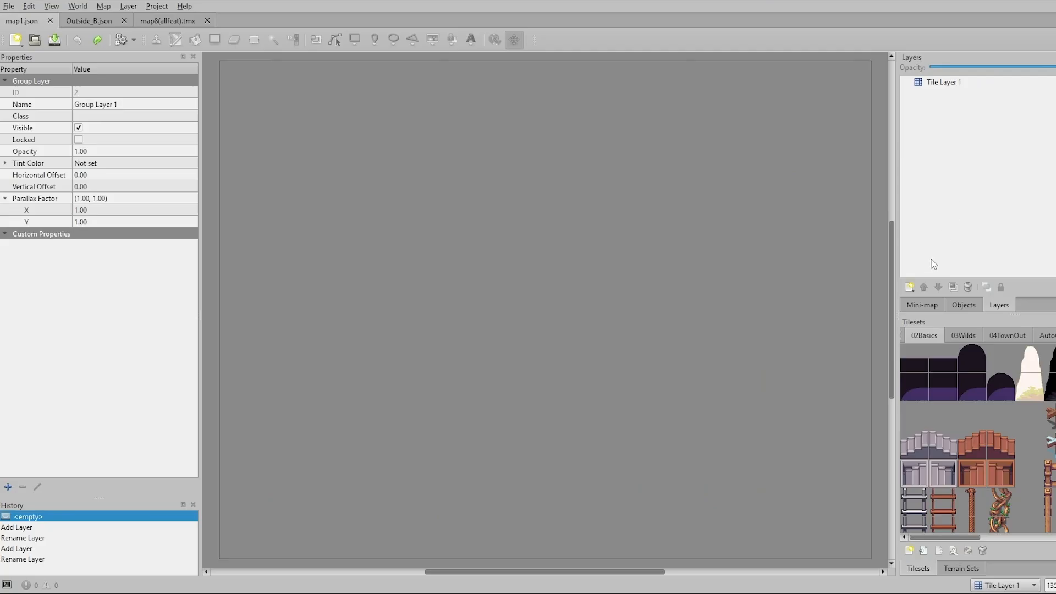
click(910, 288)
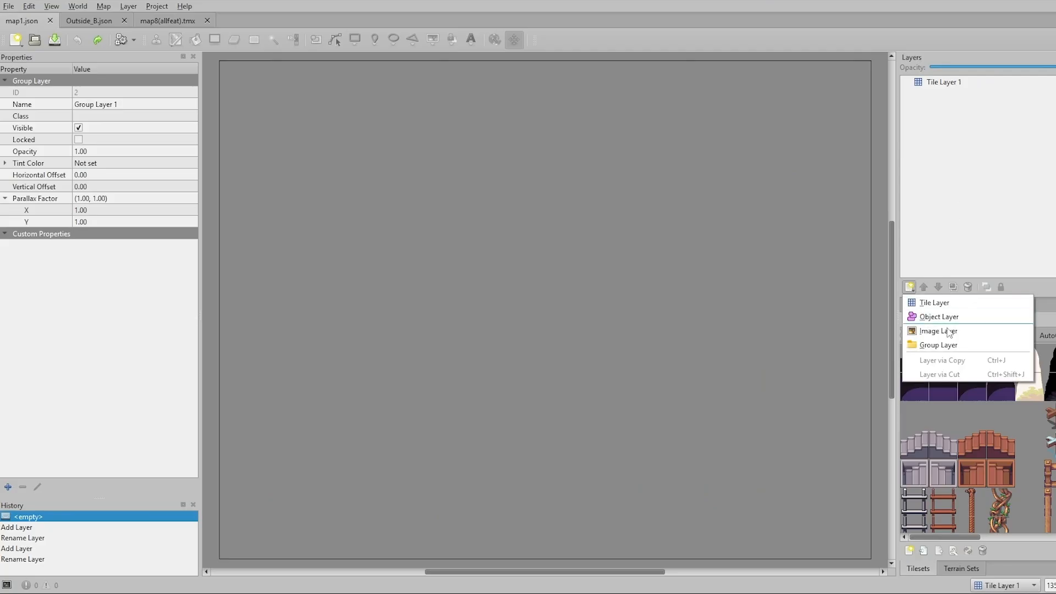
click(951, 345)
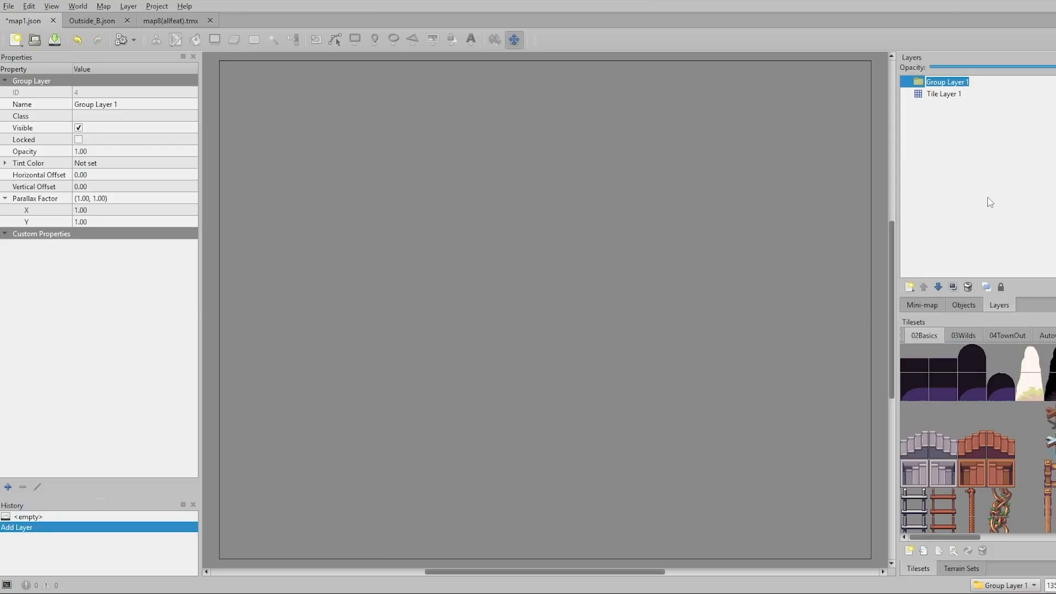
text(Below)
key(Return)
click(910, 287)
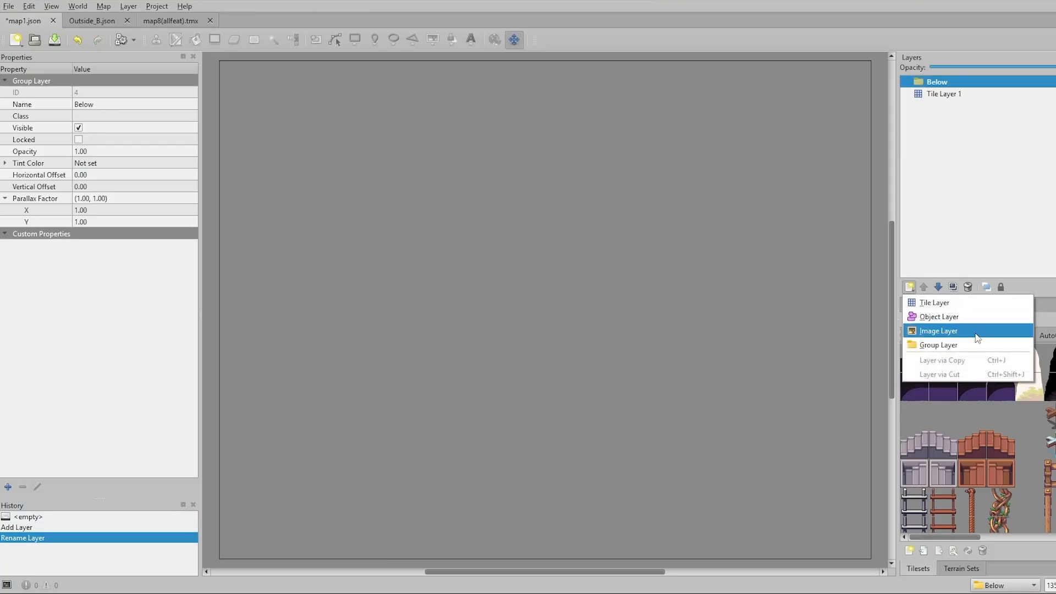
click(951, 344)
text(Same)
key(Return)
Add two more group layers named Above and System on top of the Same group
click(910, 287)
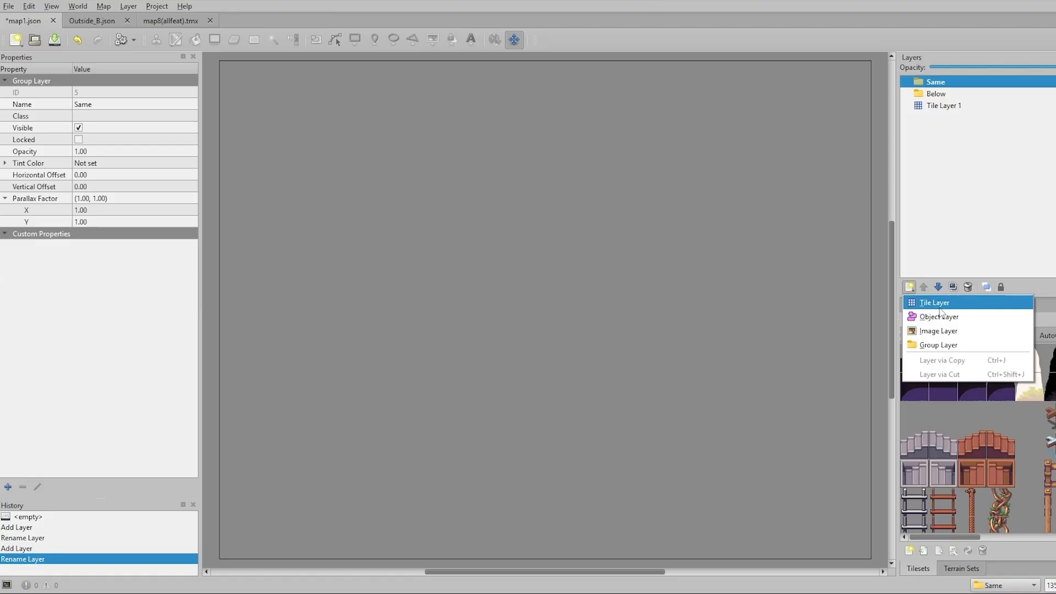
click(961, 345)
text(Above)
key(Return)
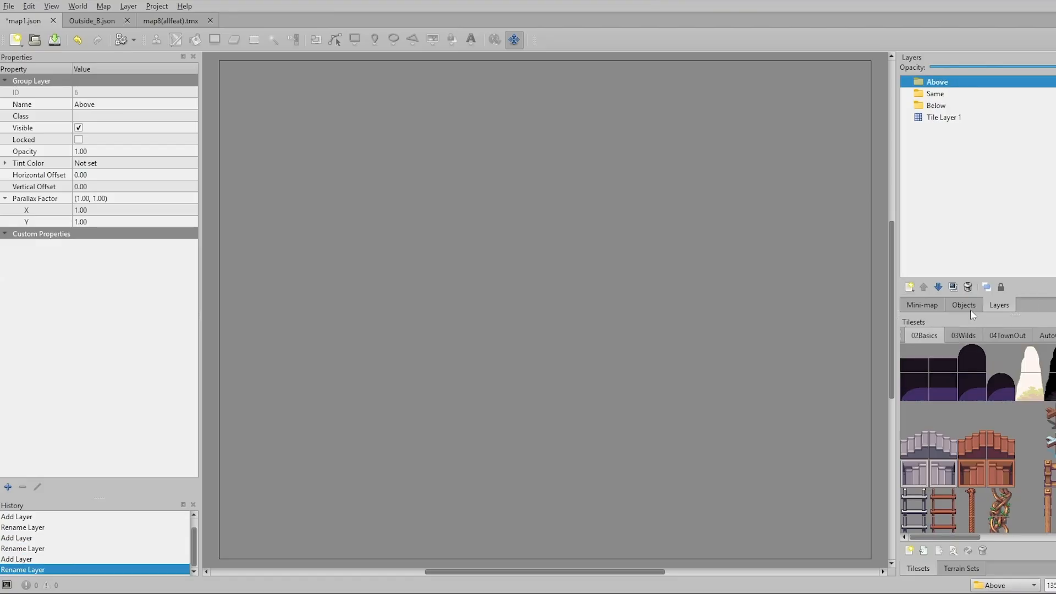
click(911, 287)
click(957, 340)
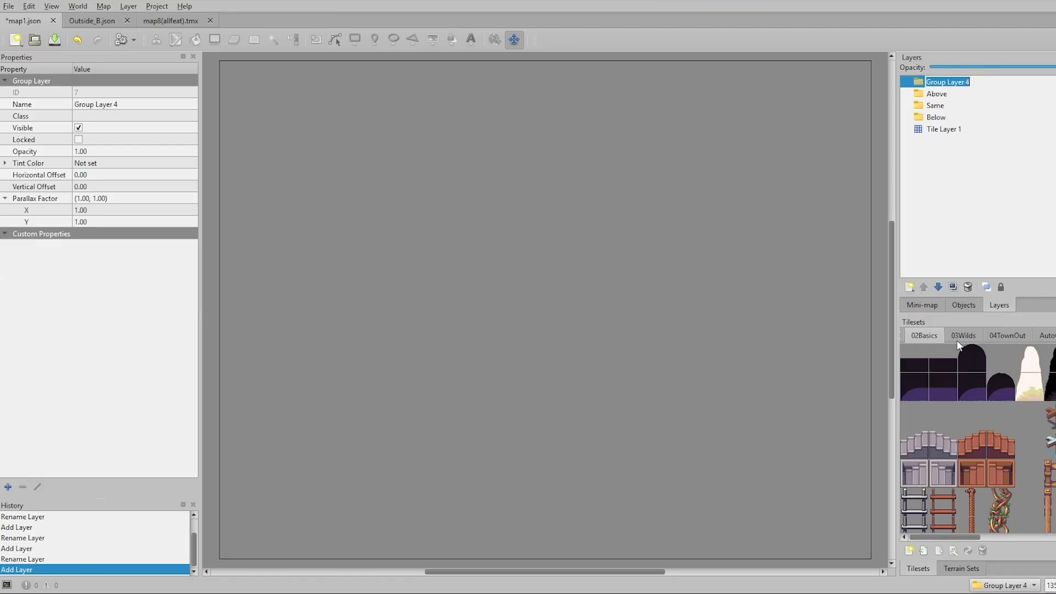
text(System)
key(Return)
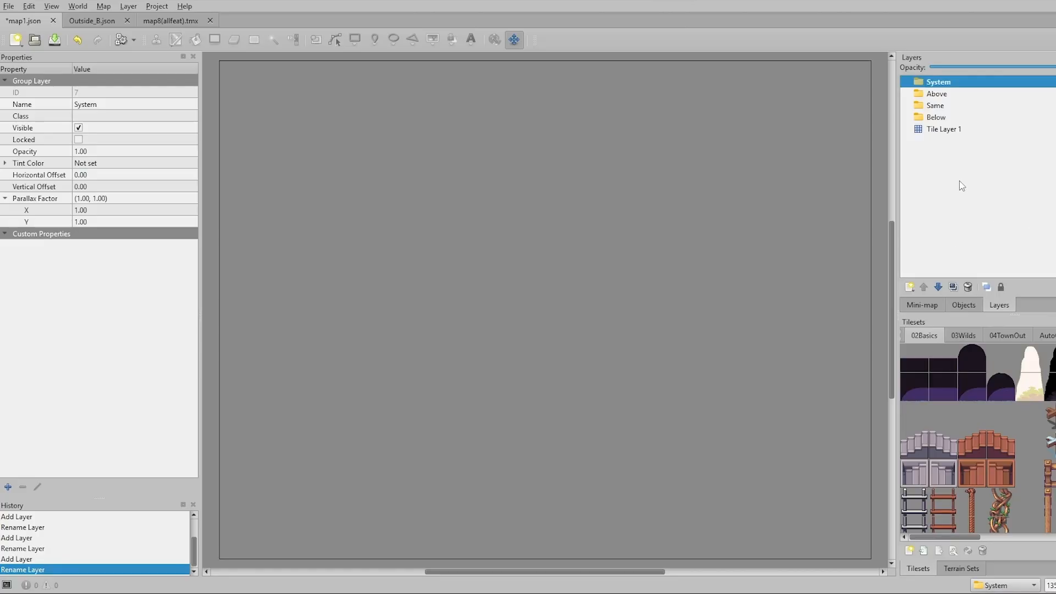
Move Tile Layer 1 into the Below group
click(943, 118)
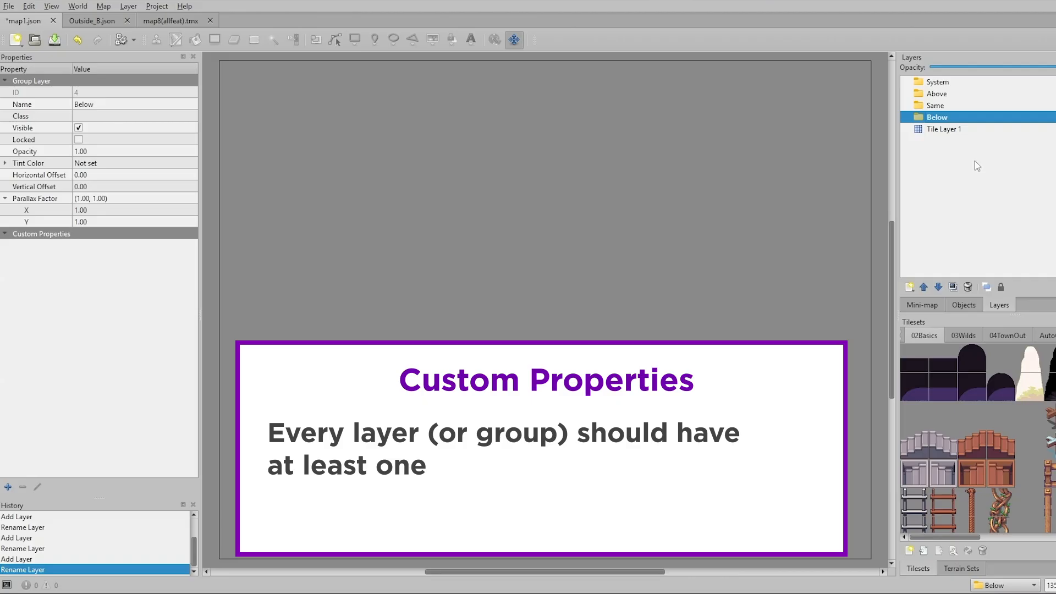
drag(930, 133, 964, 120)
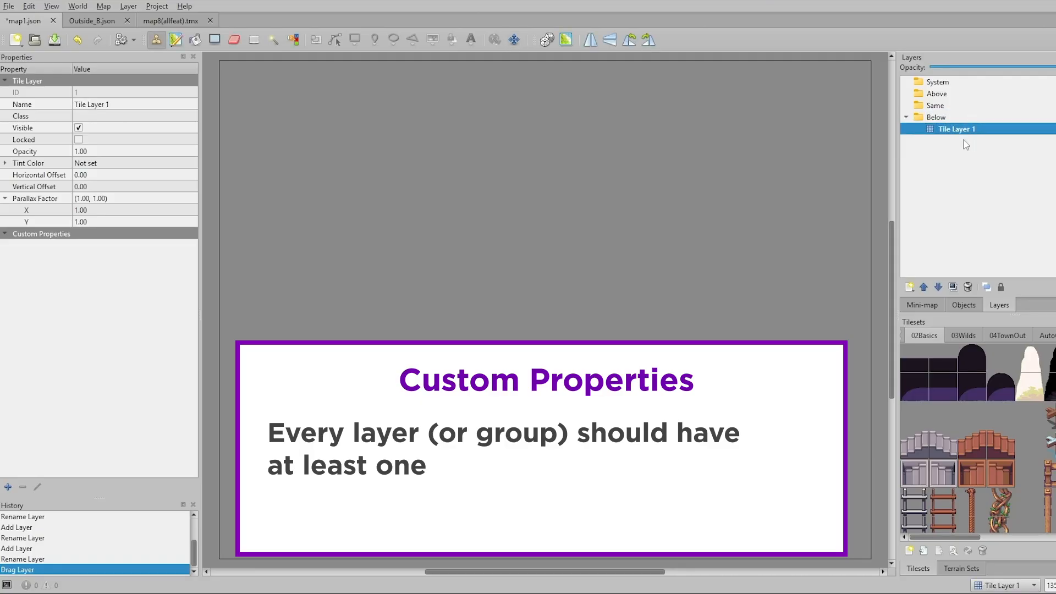
click(965, 122)
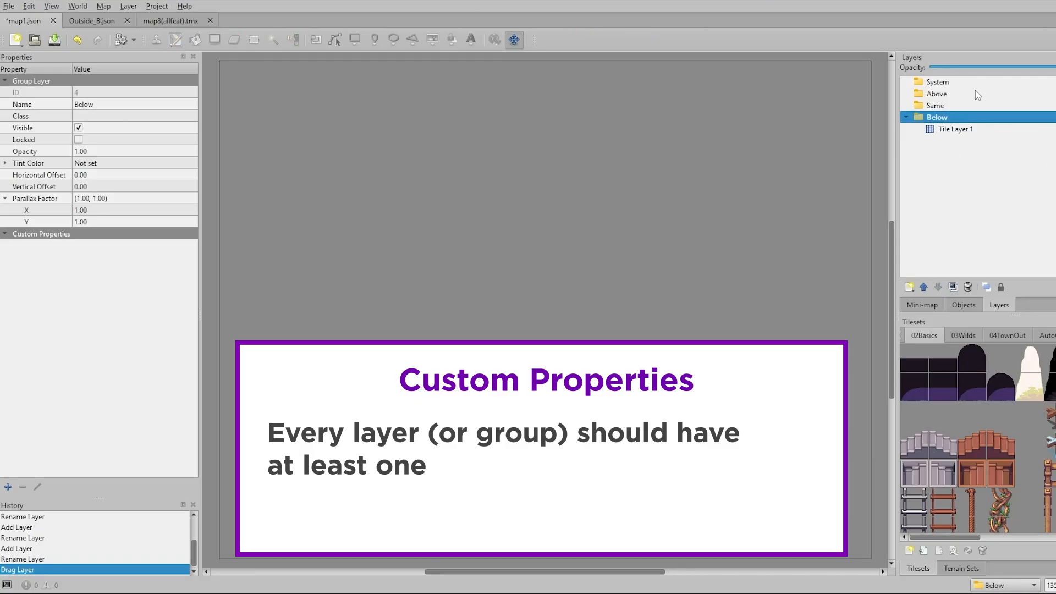
Add an int custom property named zIndex to Tile Layer 1, keeping its default value
click(985, 130)
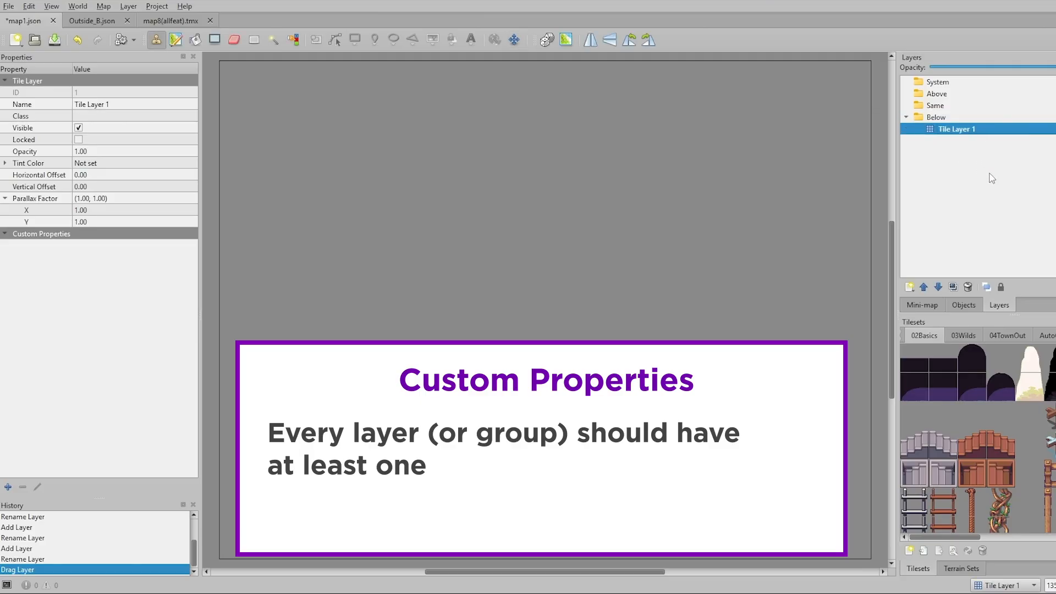
click(8, 488)
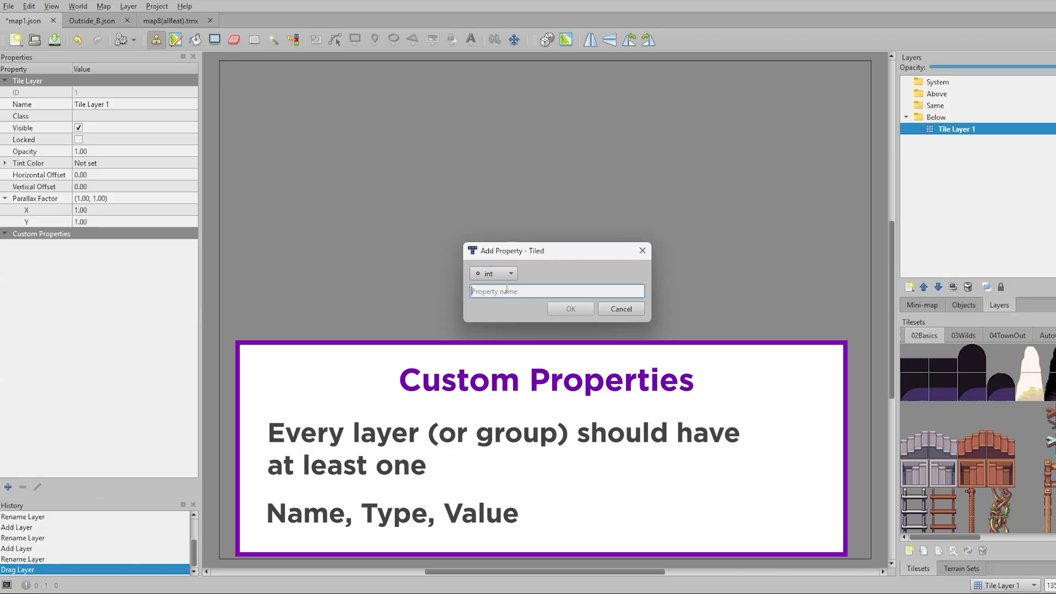
text(zIndex)
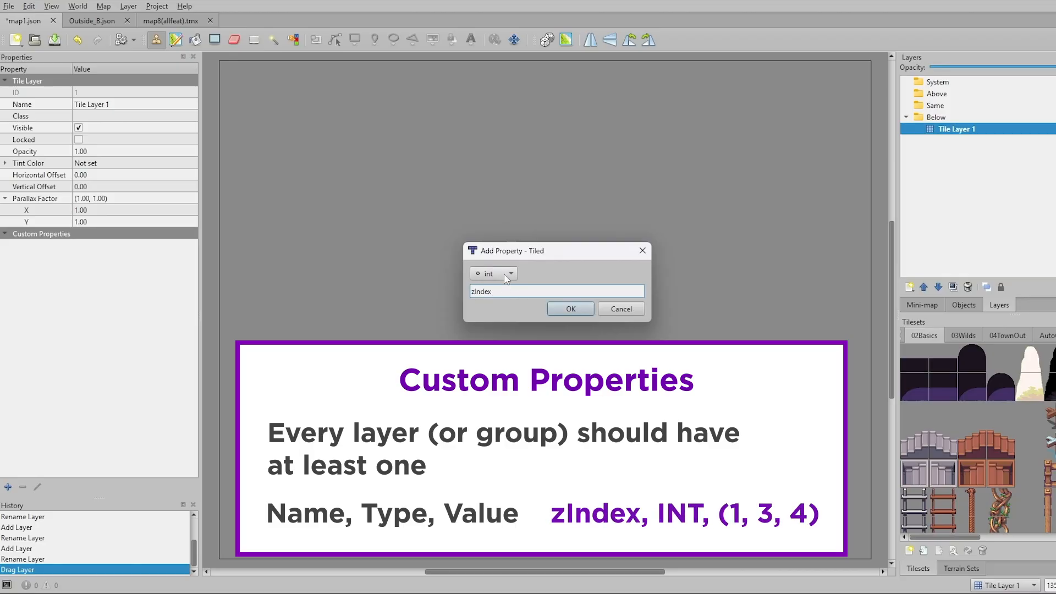
click(498, 274)
click(499, 276)
click(577, 309)
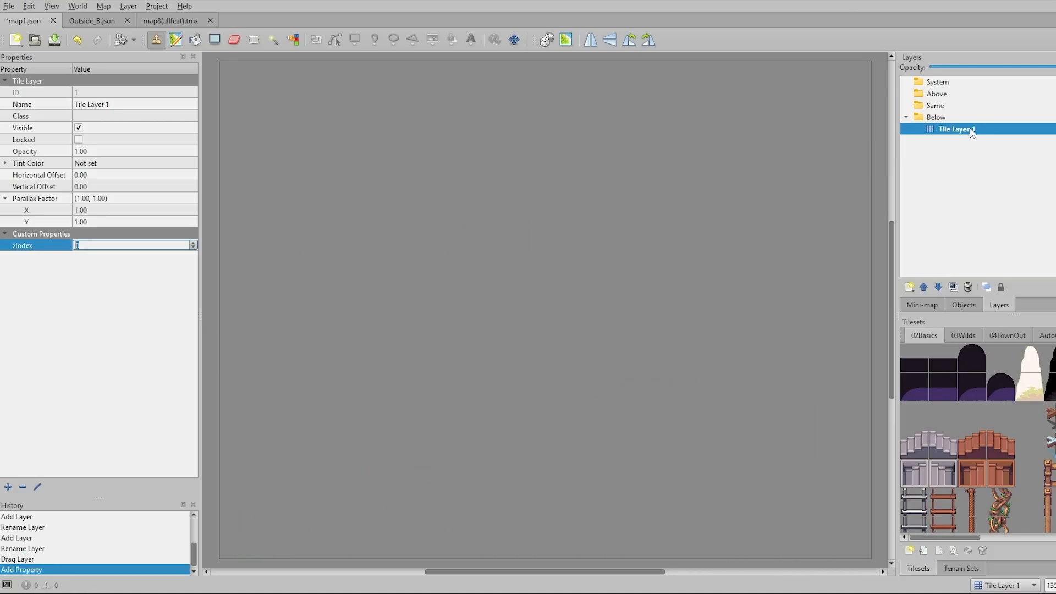
key(Return)
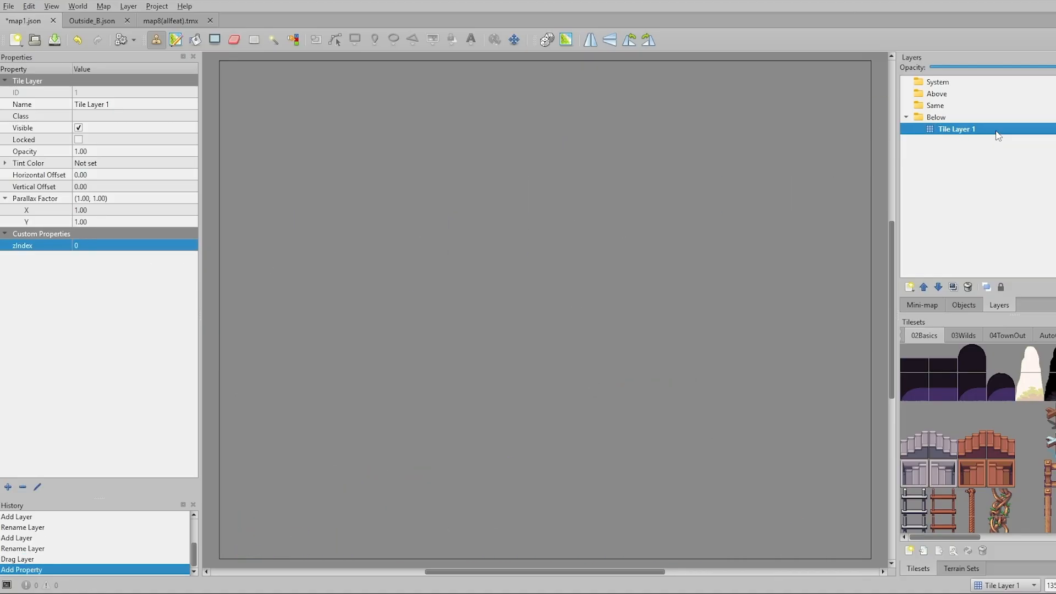
Move the zIndex property from Tile Layer 1 to the Below group and set its value to 1
click(992, 117)
click(982, 132)
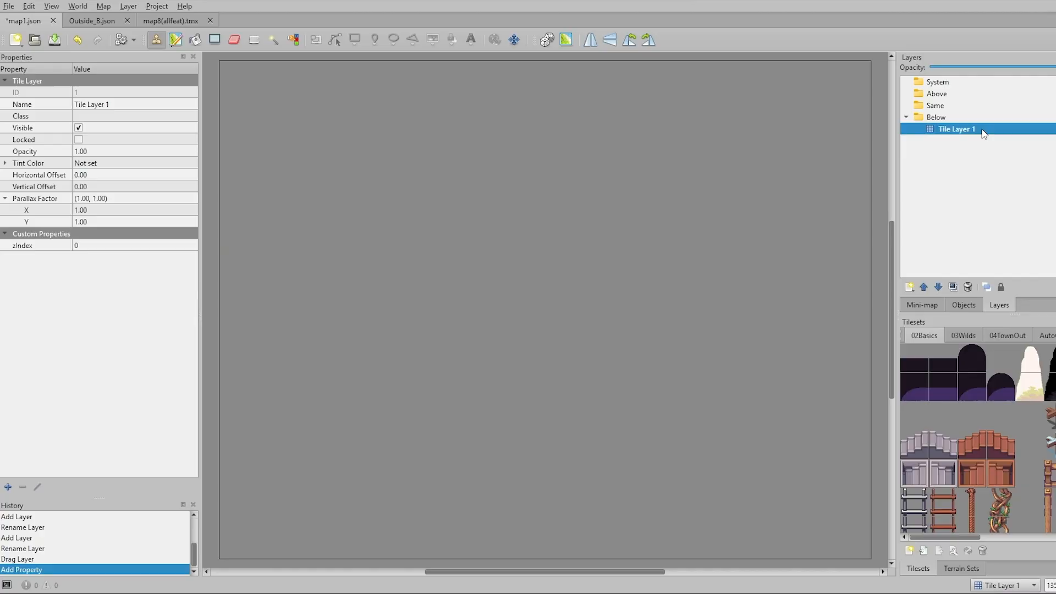
click(41, 249)
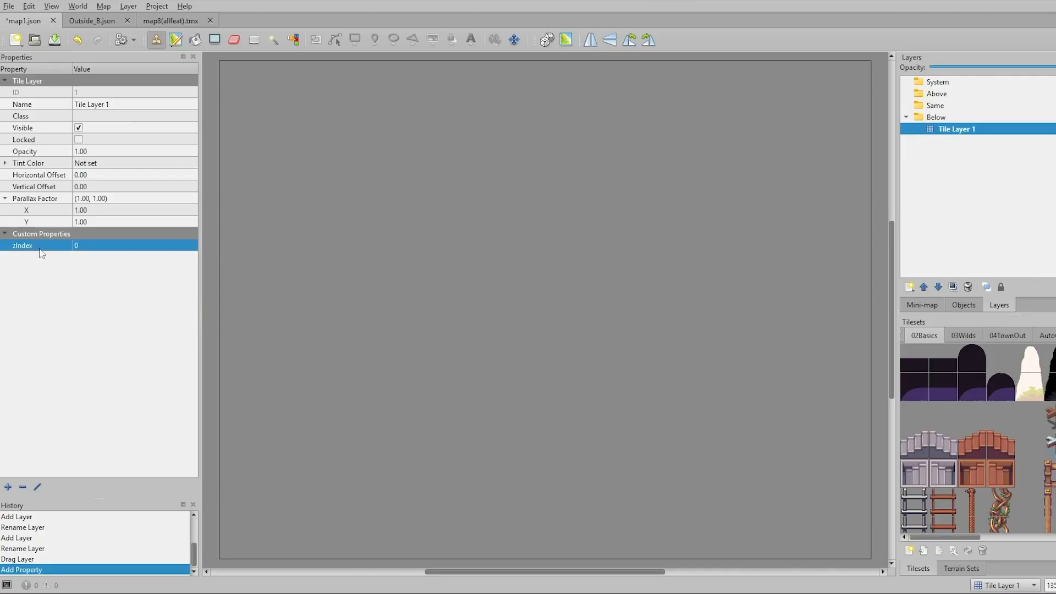
key(Delete)
click(951, 118)
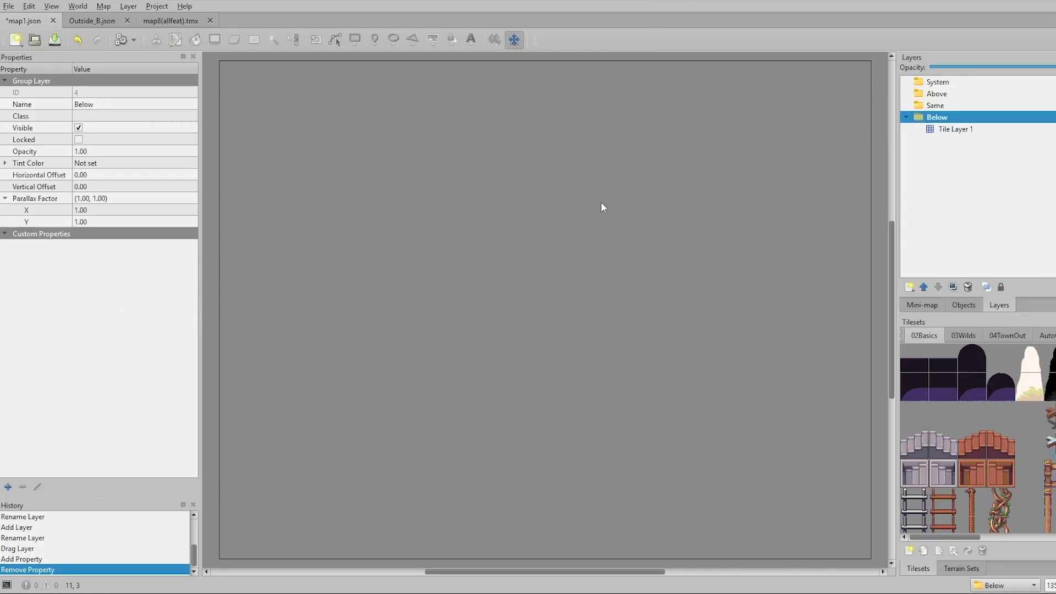
key(ctrl+v)
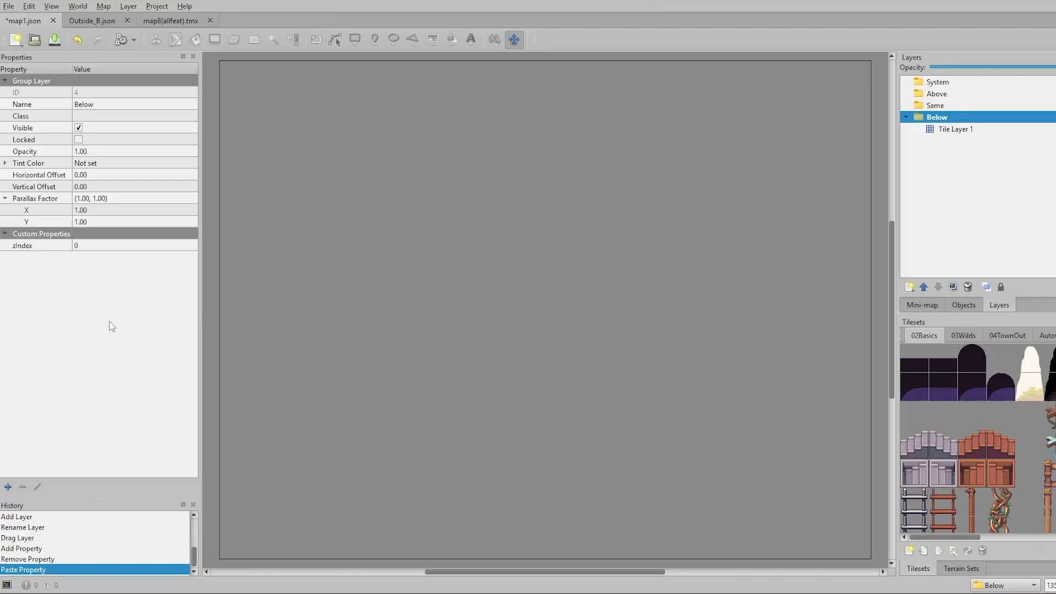
double_click(103, 248)
text(1)
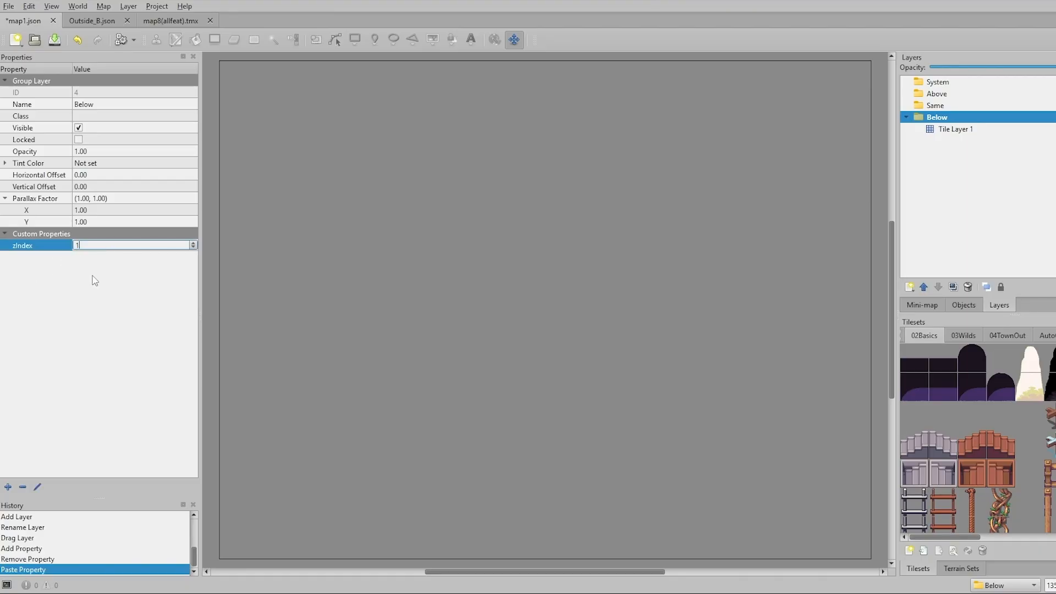
click(95, 280)
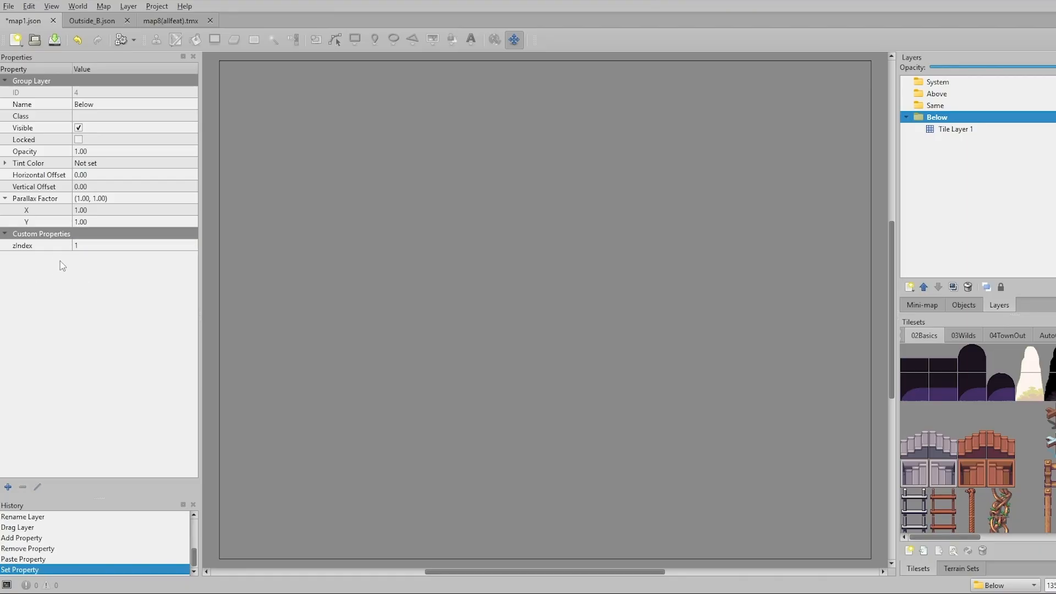
Copy the Below group's zIndex property to the Same group and set it to 3
right_click(51, 247)
click(83, 269)
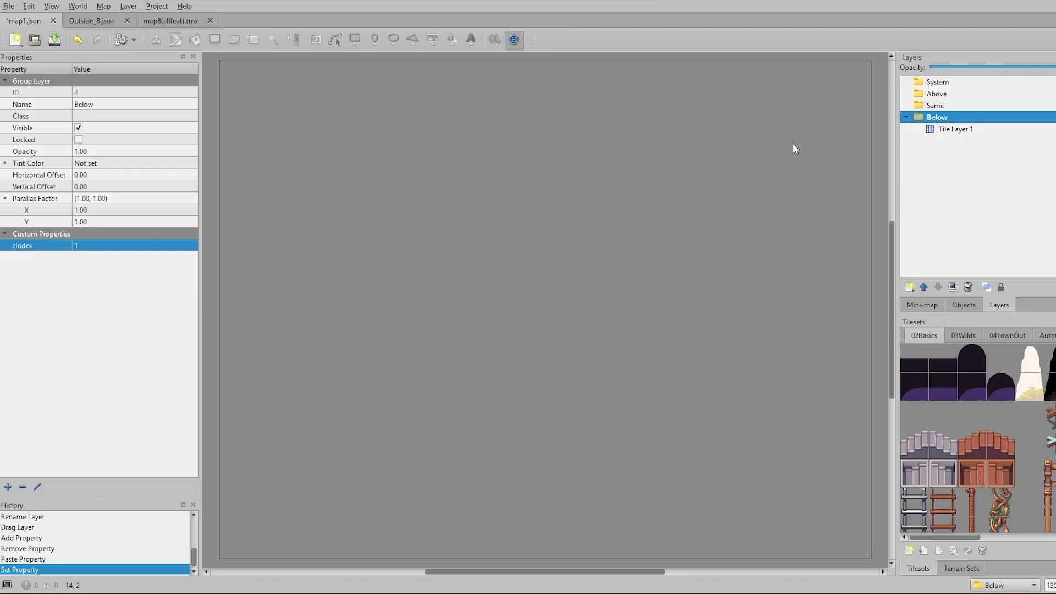
click(930, 106)
right_click(76, 293)
click(116, 323)
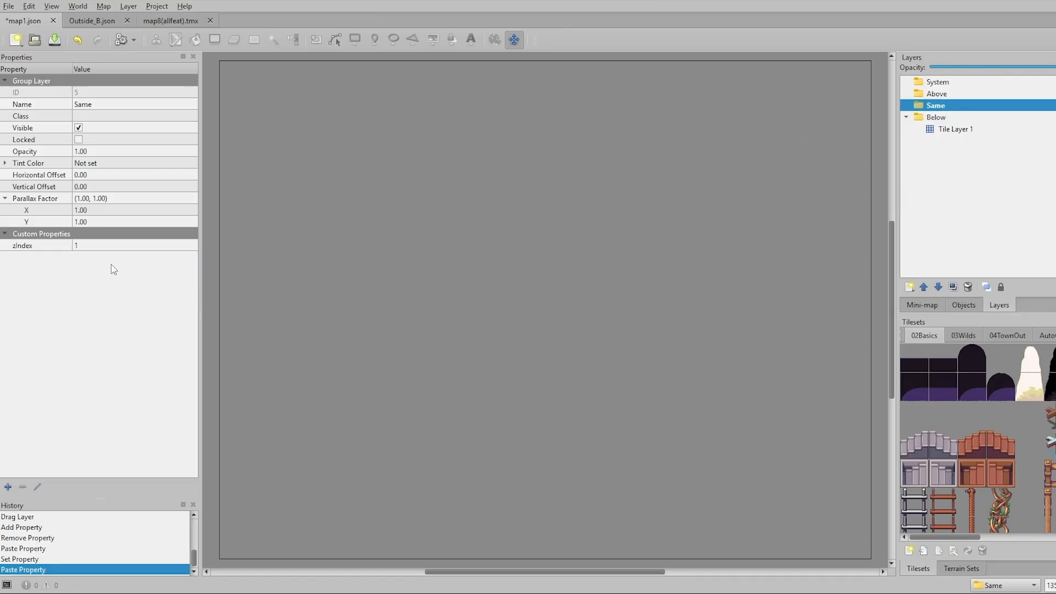
double_click(102, 246)
text(3)
click(87, 297)
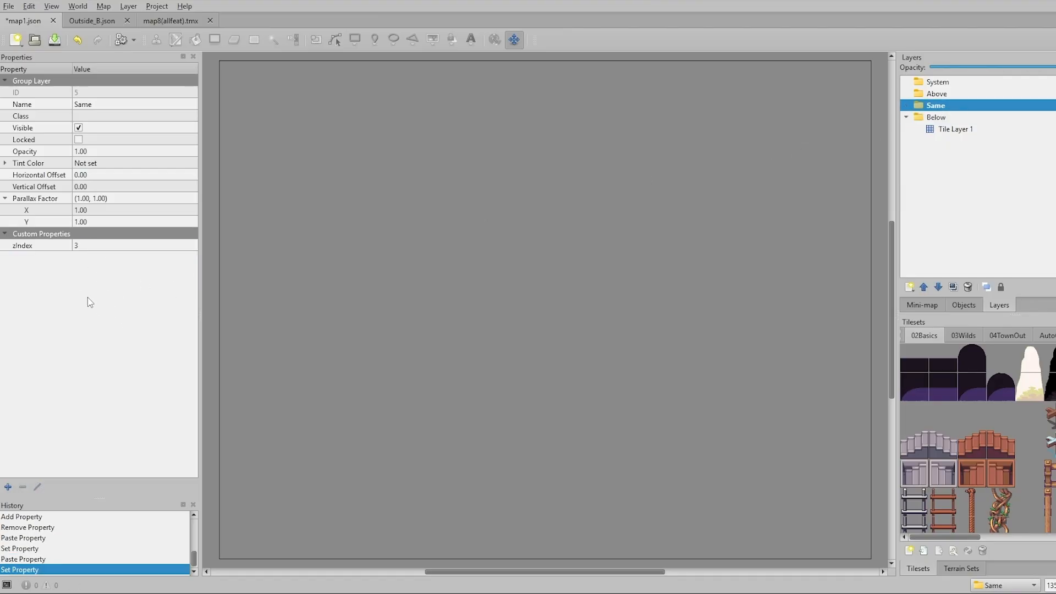
Paste the copied zIndex property into the Above group and set it to 4
click(942, 95)
right_click(74, 301)
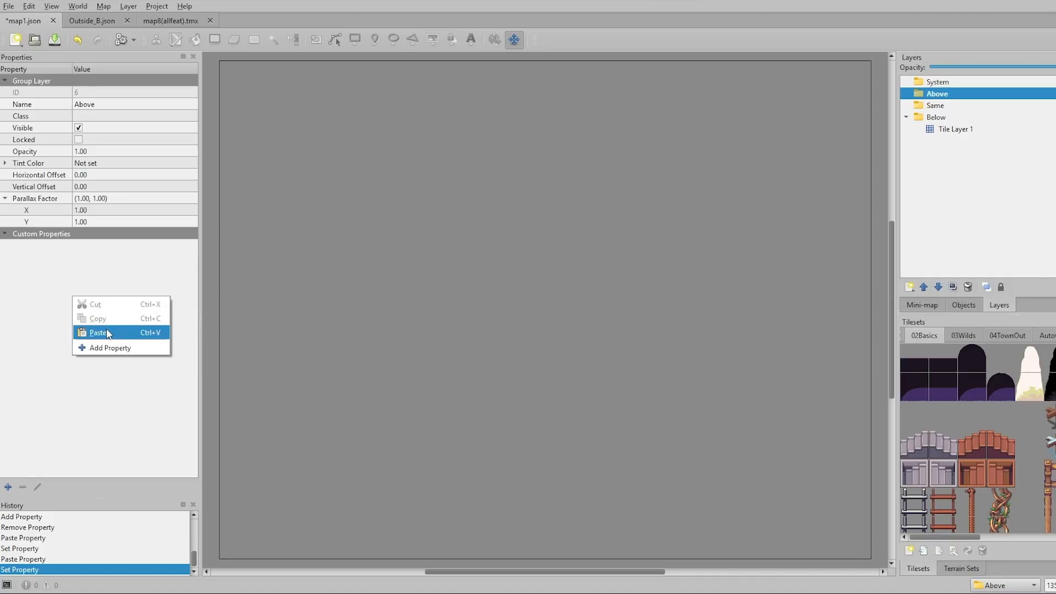
click(107, 329)
click(106, 245)
click(73, 267)
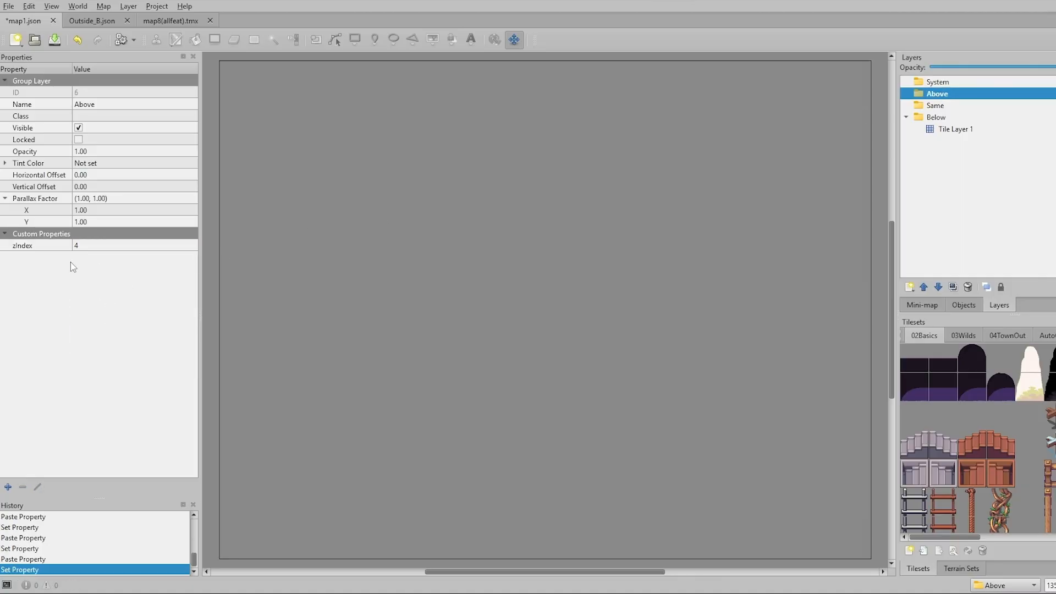
Add a custom property named priority to Tile Layer 1 in the Below group
click(972, 132)
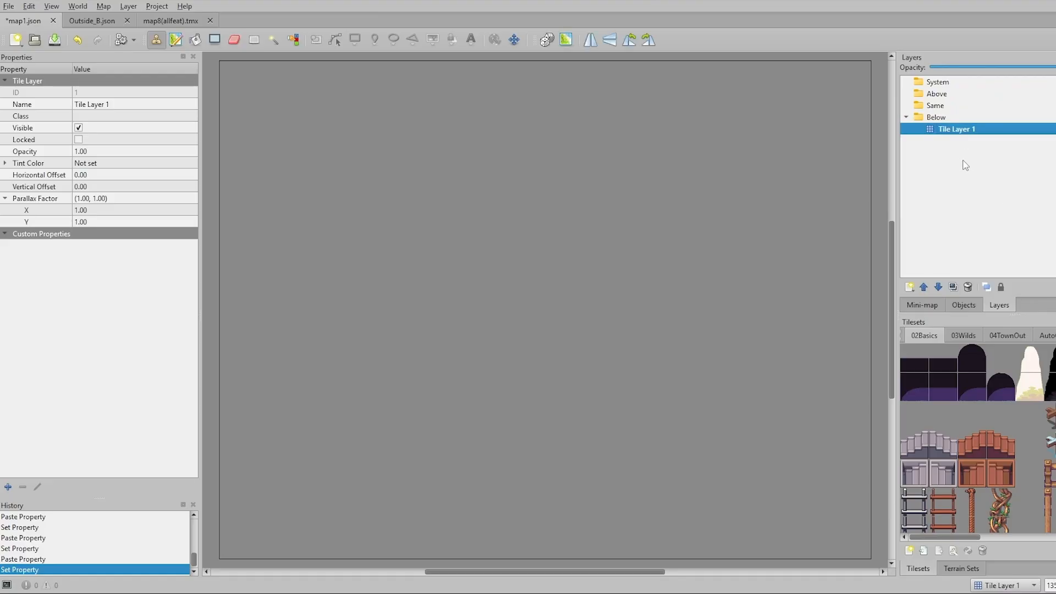
click(947, 117)
click(961, 131)
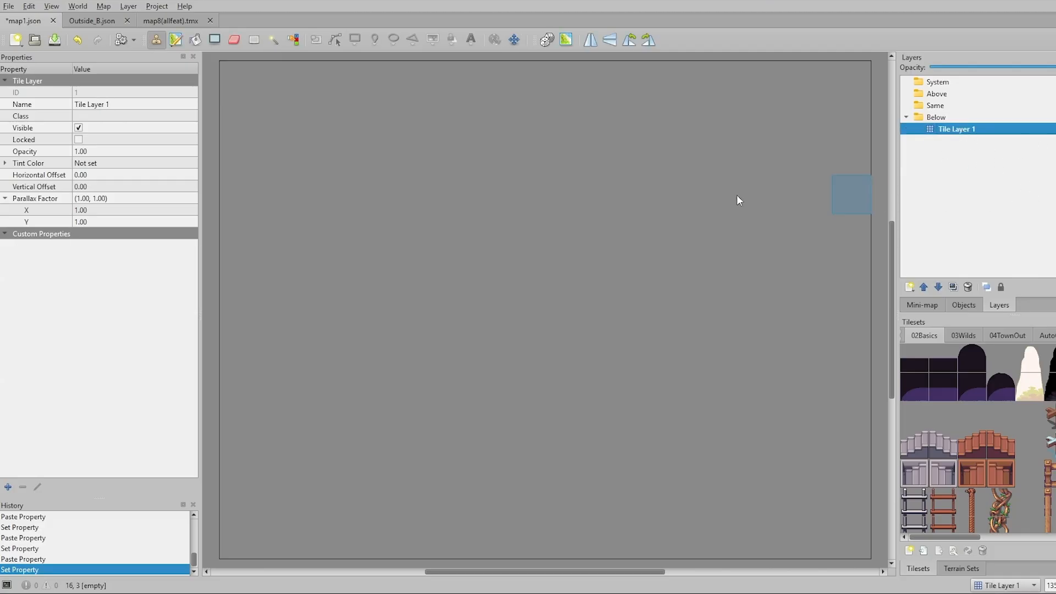
click(7, 487)
text(priority)
key(Return)
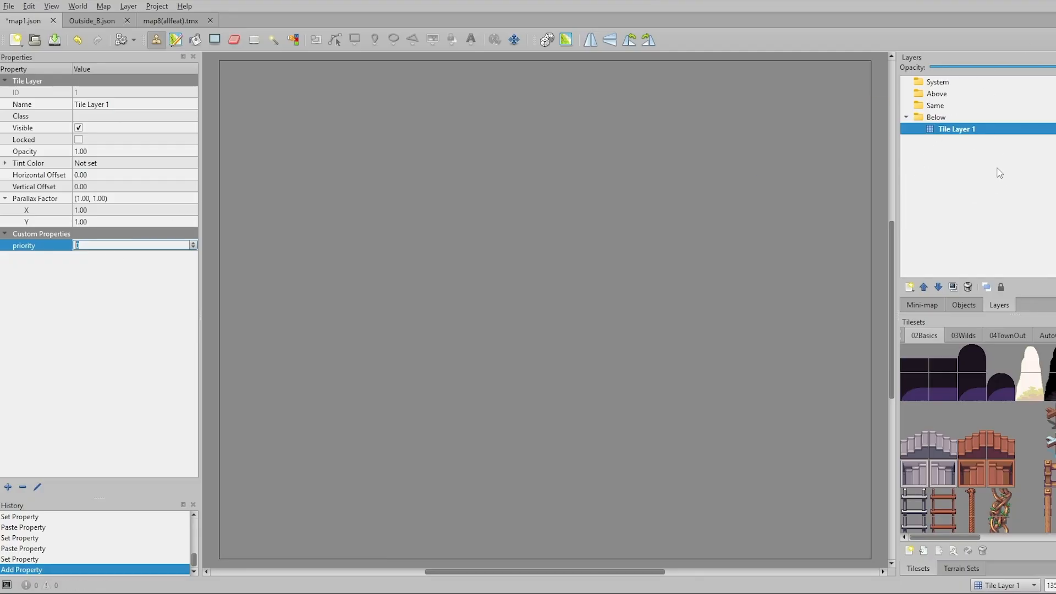
Copy all custom properties, collision through toLevel, from the SYSTEM LV0 group in map8(allfeat).tmx to the System group in map1.json
click(939, 82)
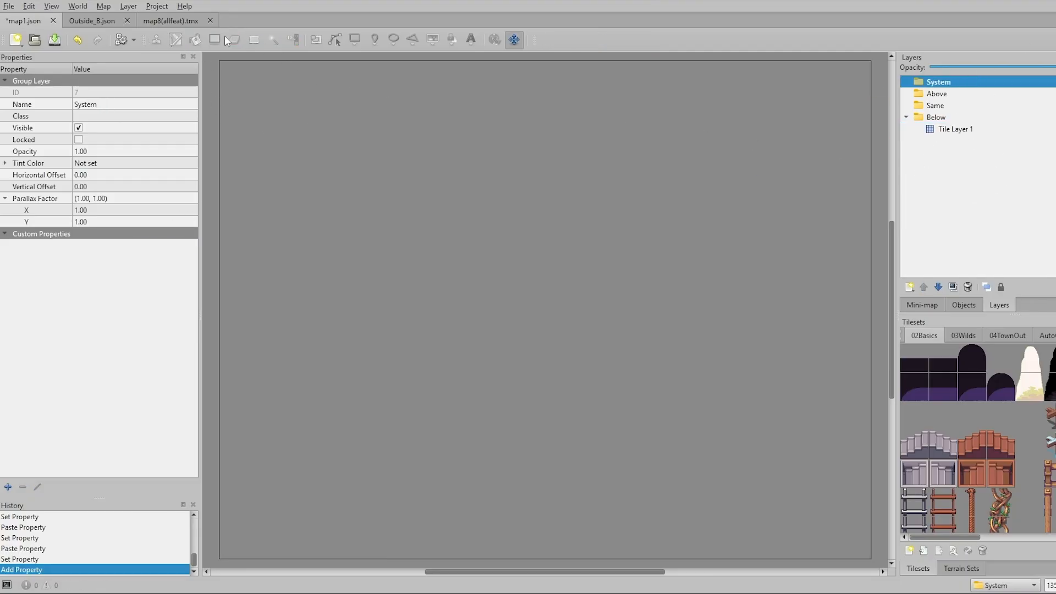
click(160, 20)
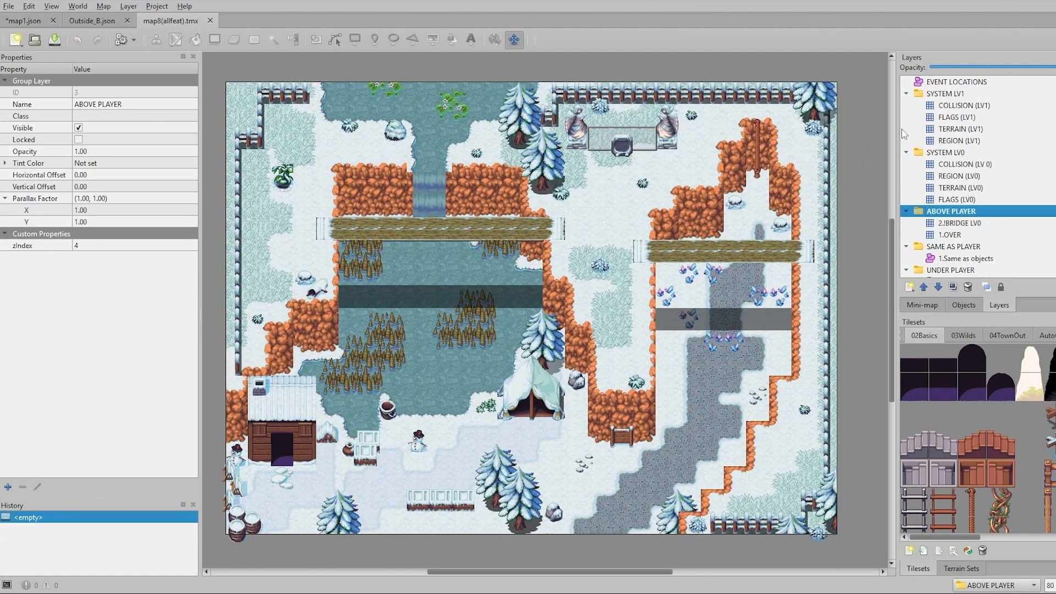
click(969, 153)
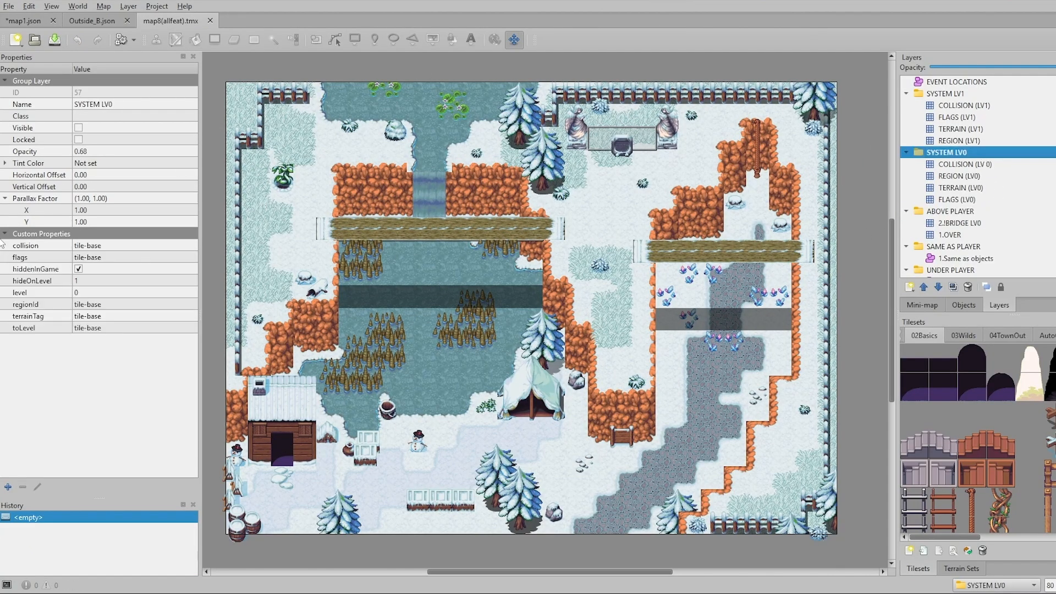
click(31, 250)
shift+click(47, 329)
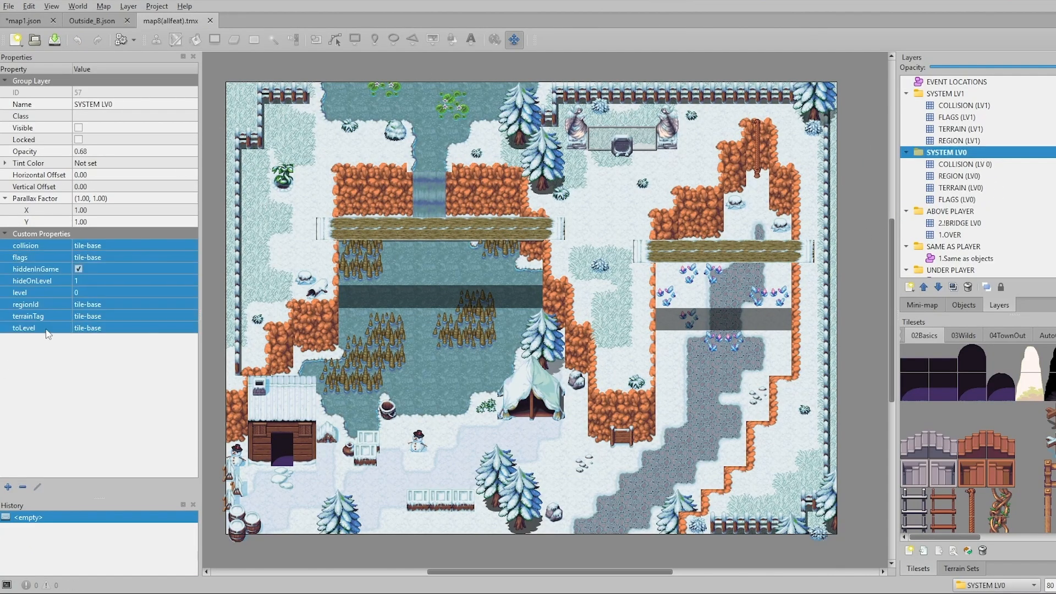
click(23, 20)
right_click(76, 253)
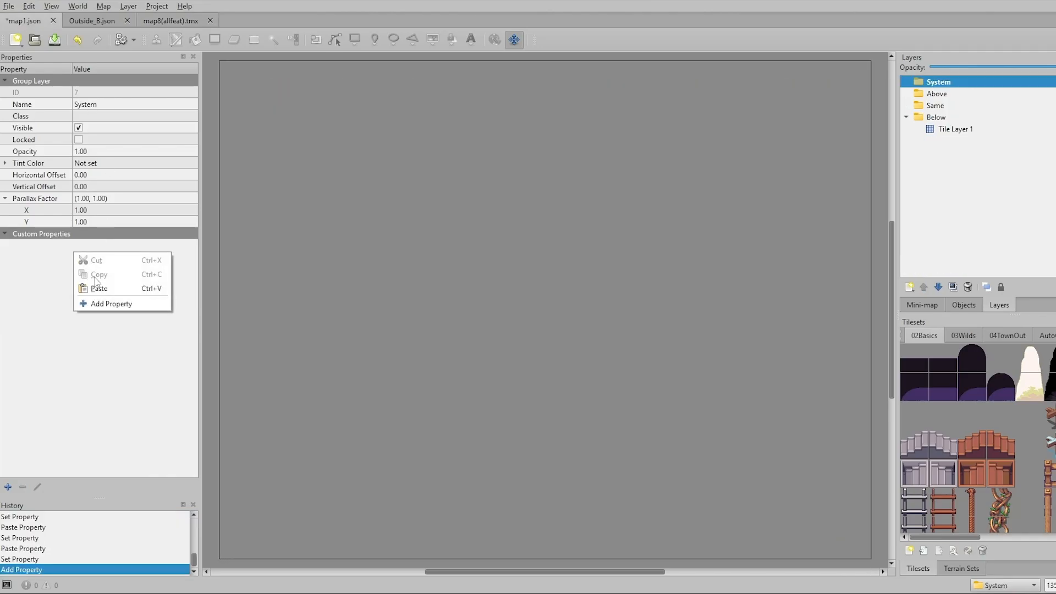
click(98, 286)
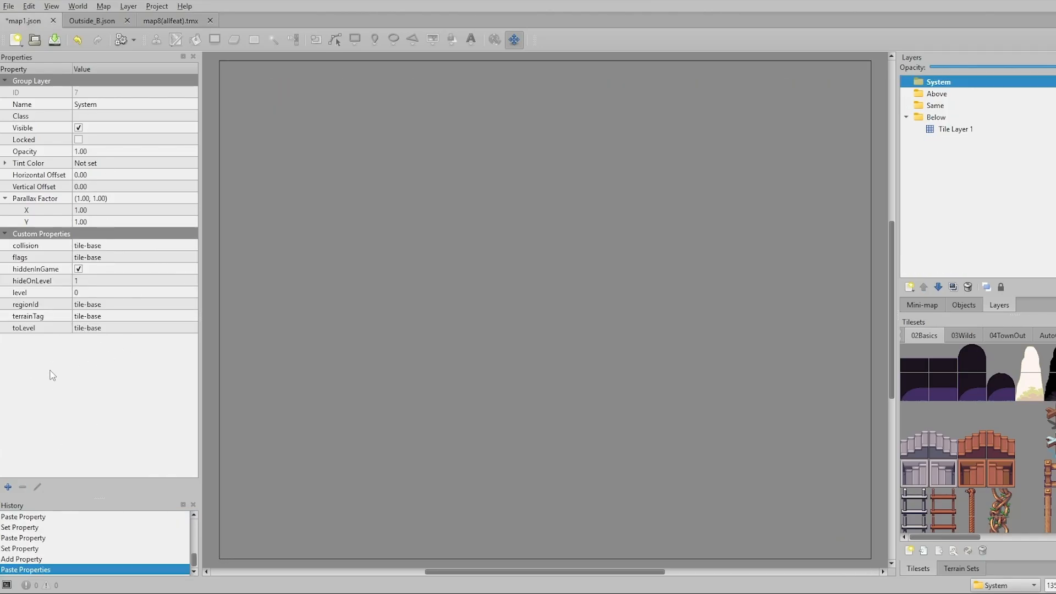
click(40, 270)
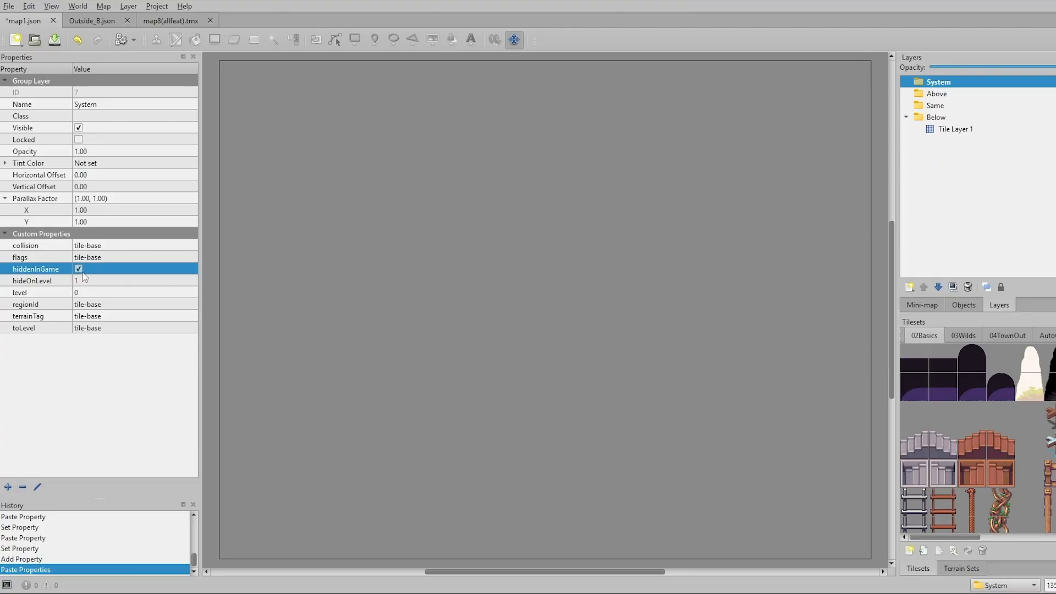
click(39, 249)
click(27, 355)
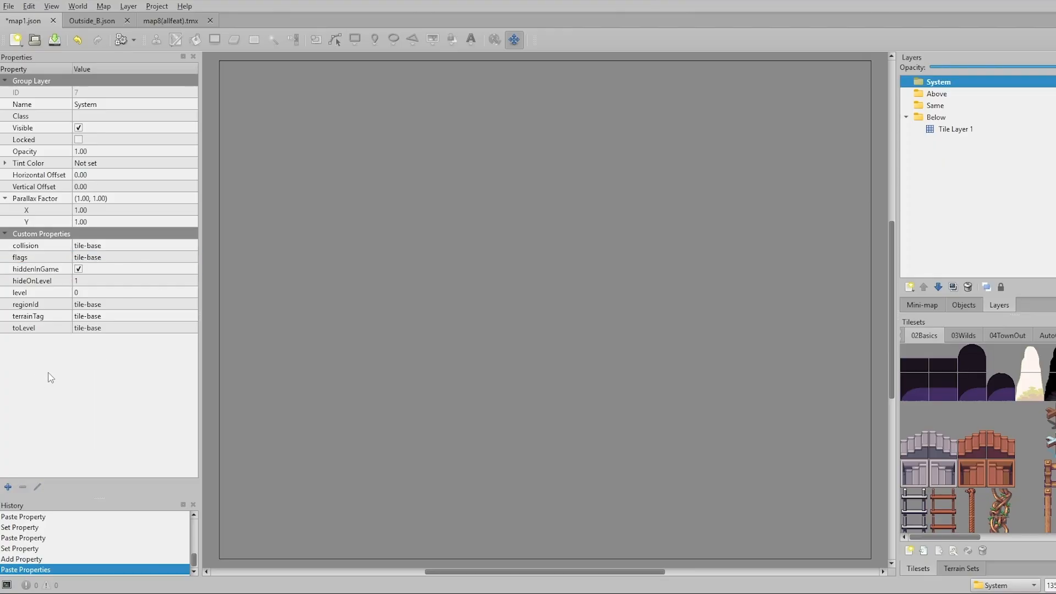
click(44, 327)
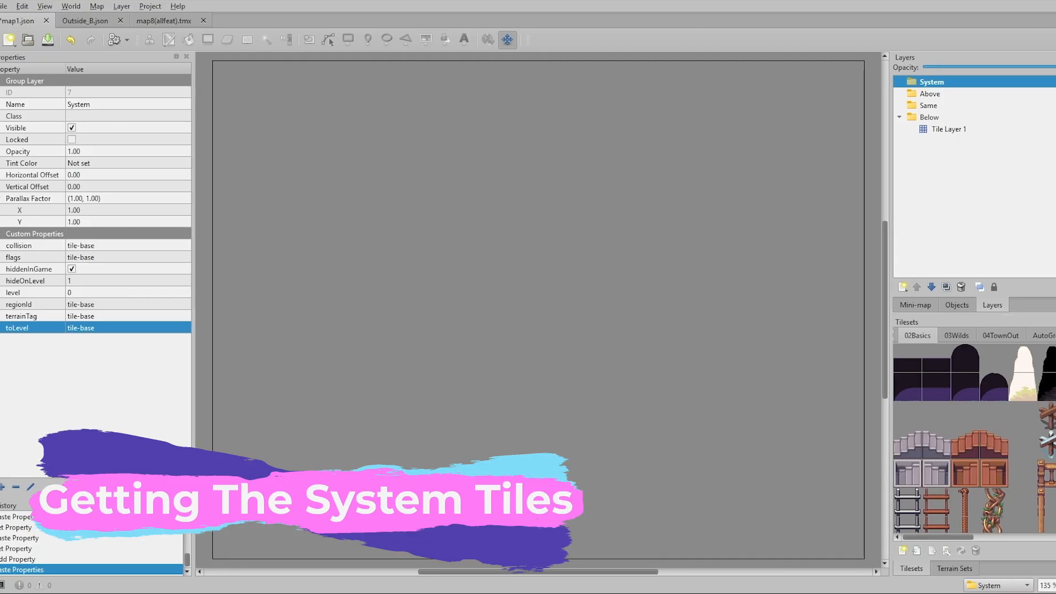
Open the Tile_System_48x48 tileset in its own editor
click(1053, 335)
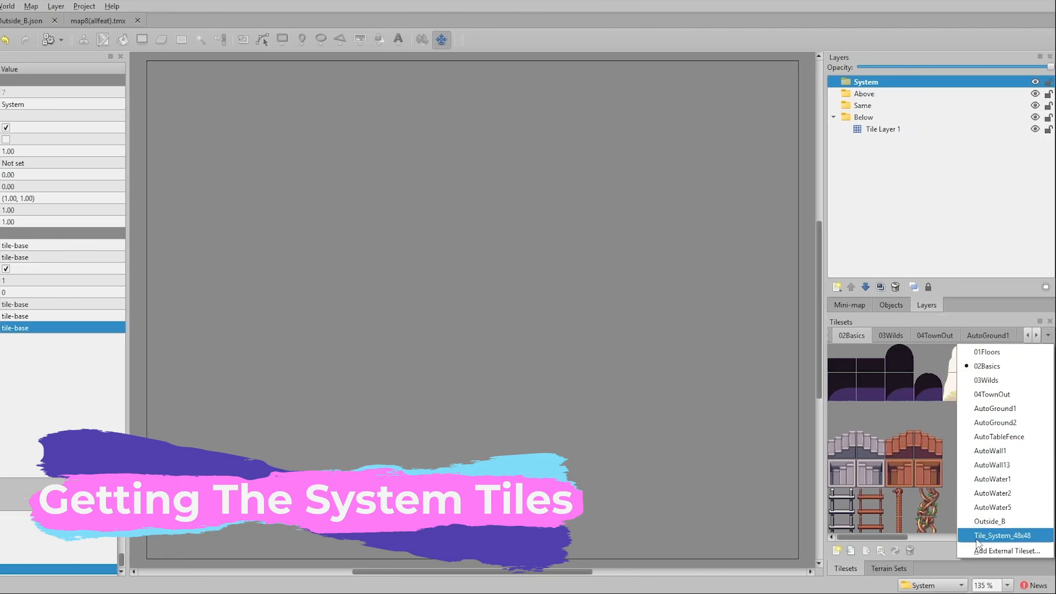
click(1003, 536)
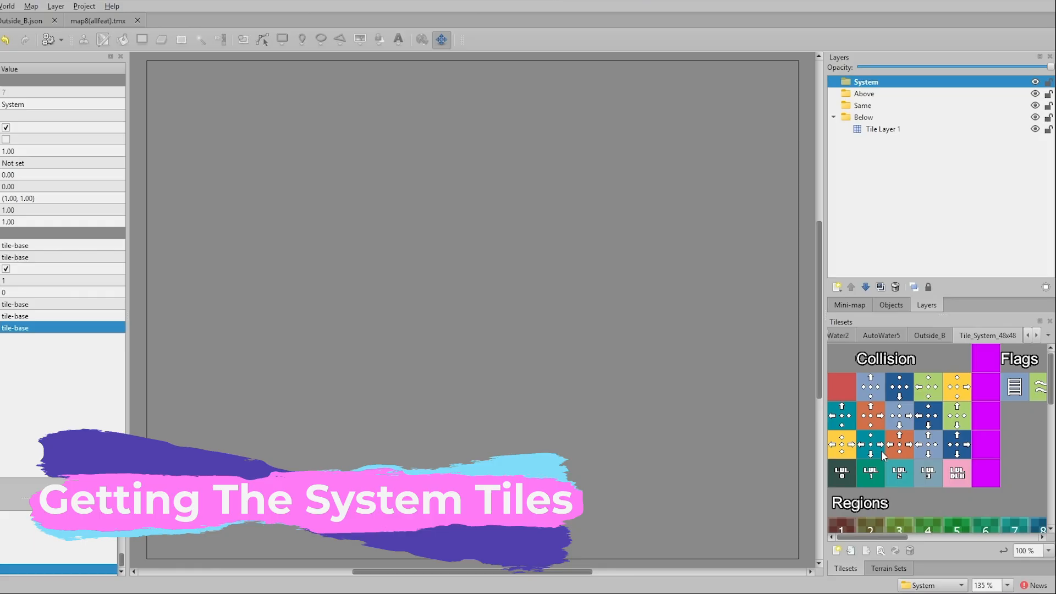
right_click(988, 335)
click(953, 371)
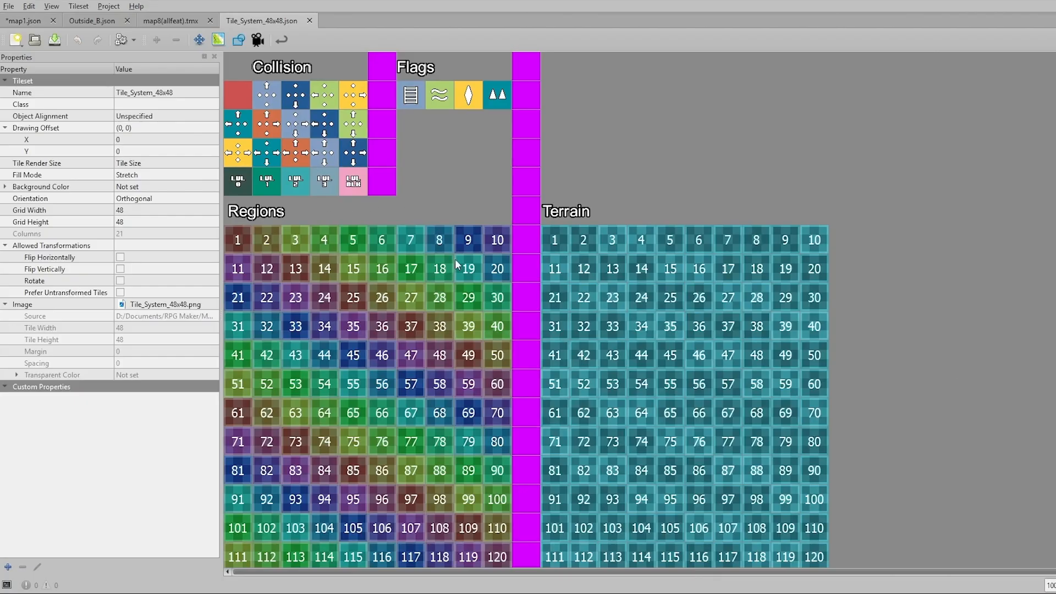
Examine the custom properties of several collision tiles, including the full-block, directional and level tiles, in the Tile_System_48x48 tileset
click(240, 99)
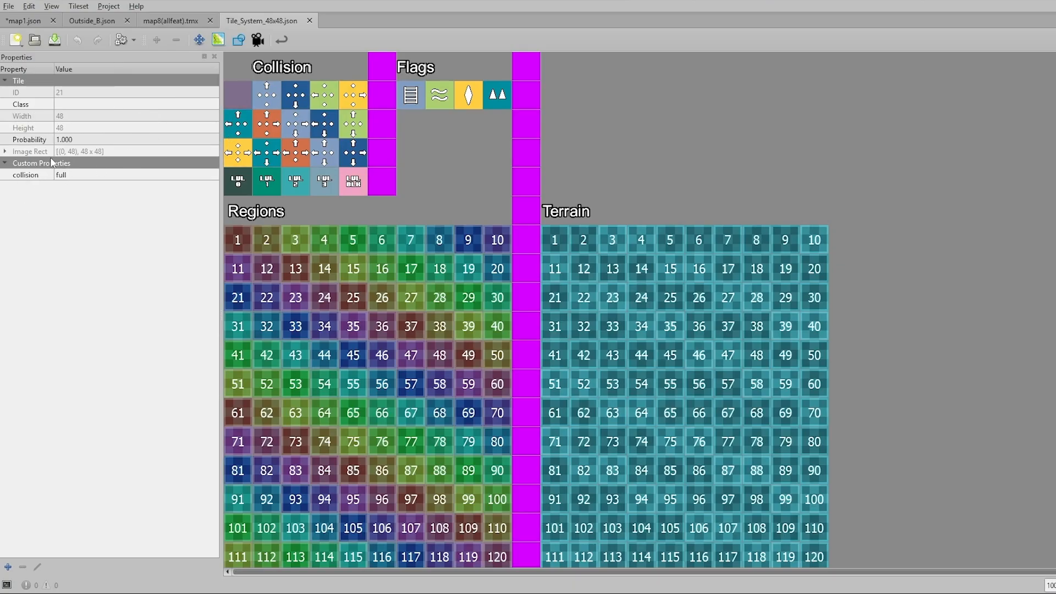
click(275, 187)
click(294, 164)
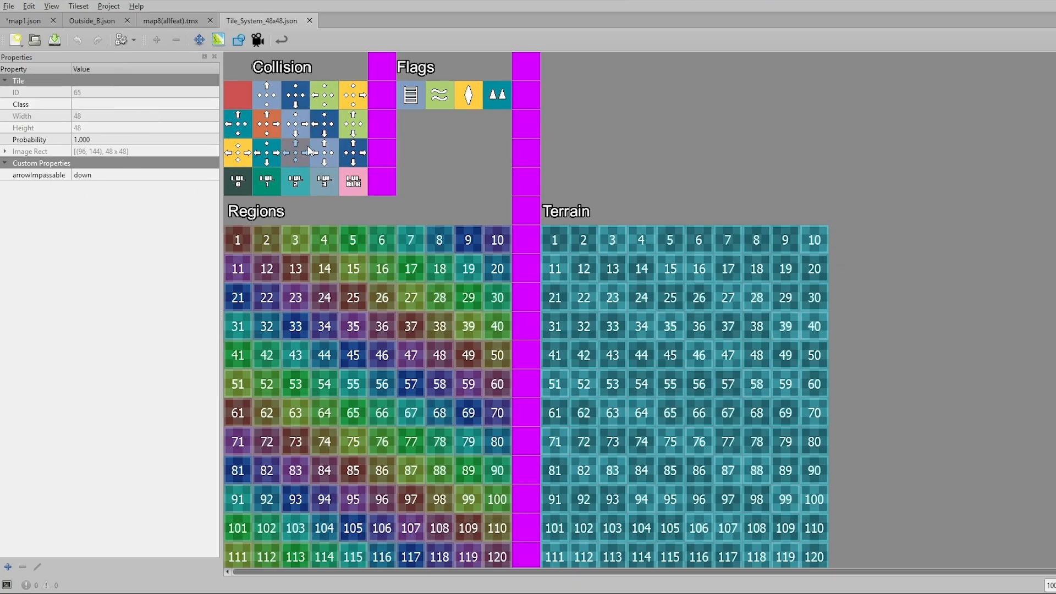
click(330, 153)
click(302, 187)
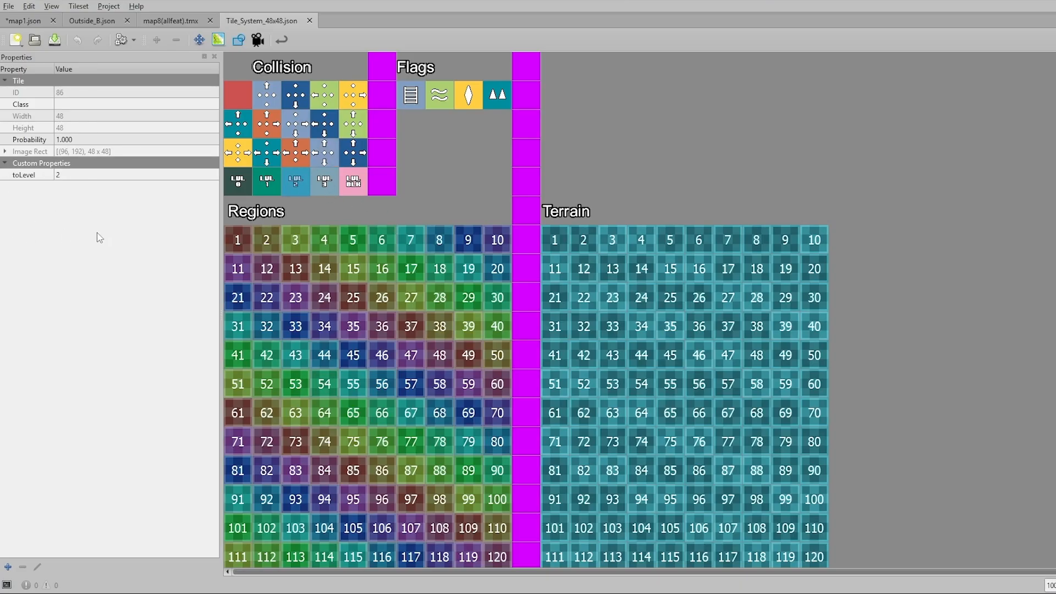
click(333, 121)
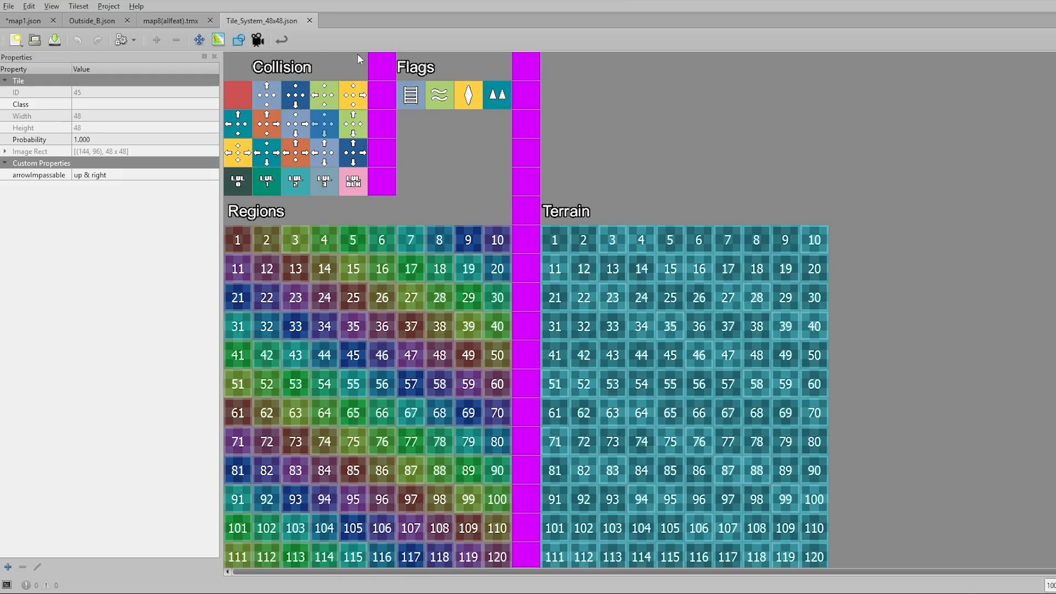
Save a copy of the system tileset as Tile_System_48x48.json in the Tiled Tutorial project's maps/tilesets folder
click(168, 24)
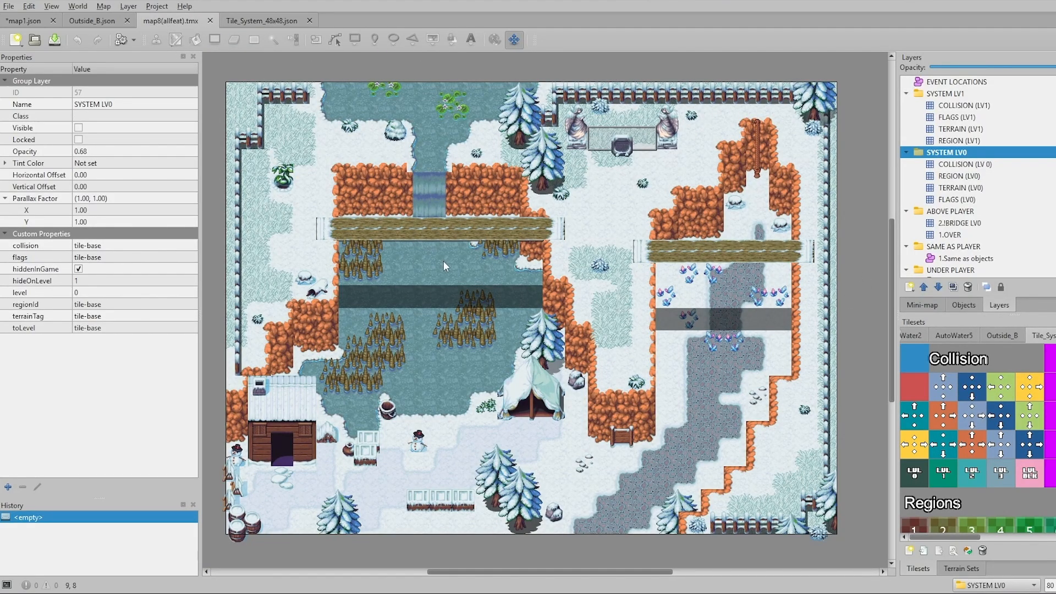
click(261, 20)
click(8, 7)
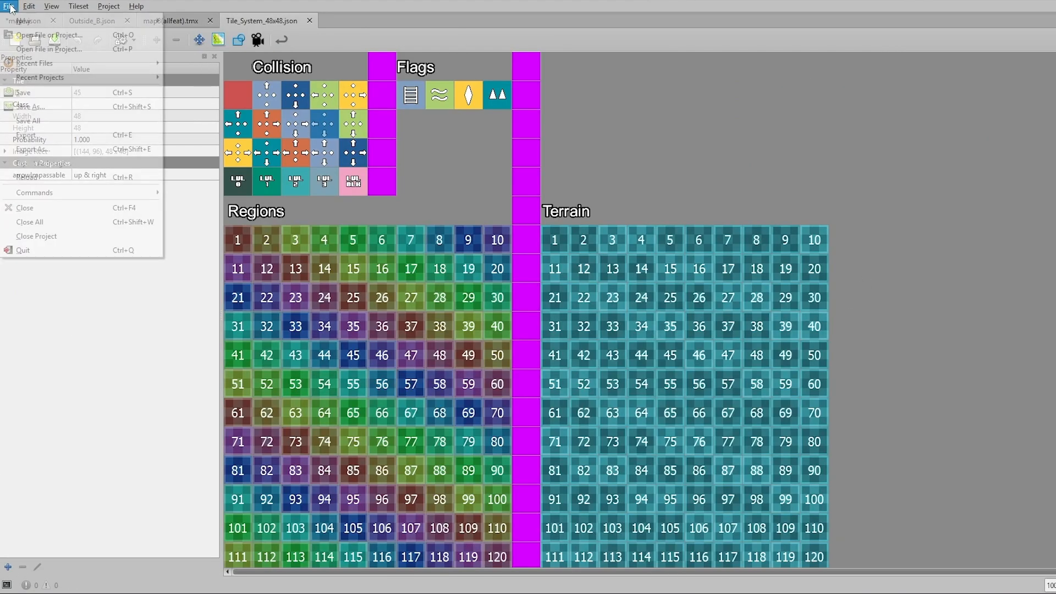
click(33, 105)
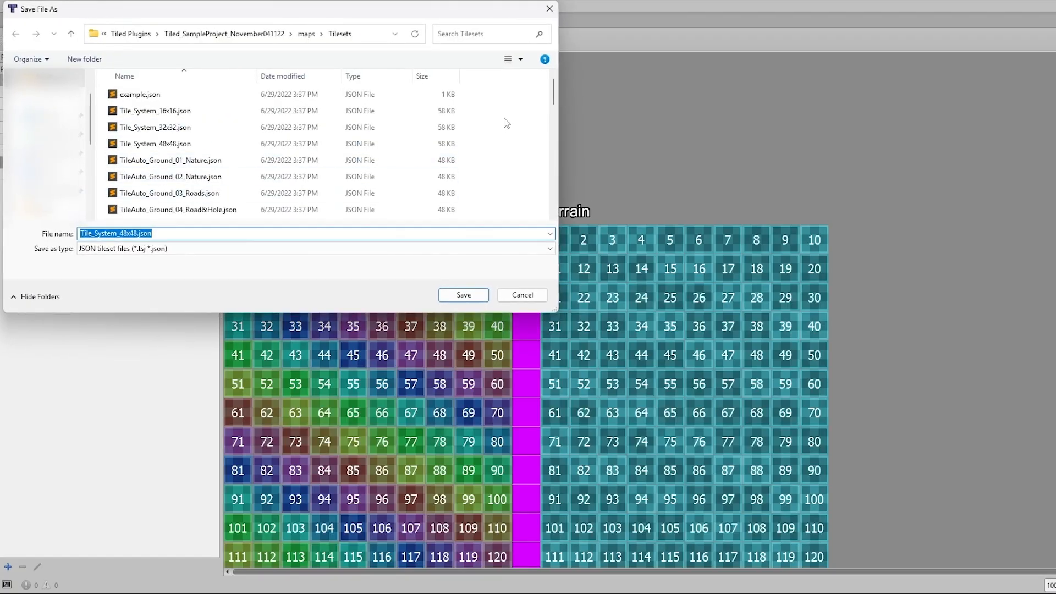
click(131, 34)
click(228, 34)
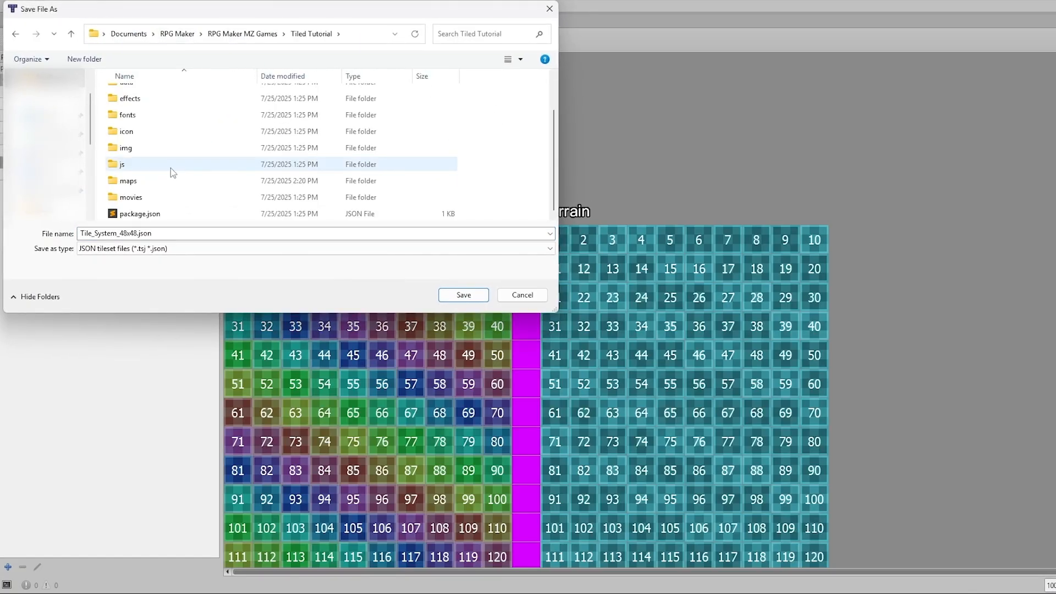
double_click(166, 182)
click(162, 95)
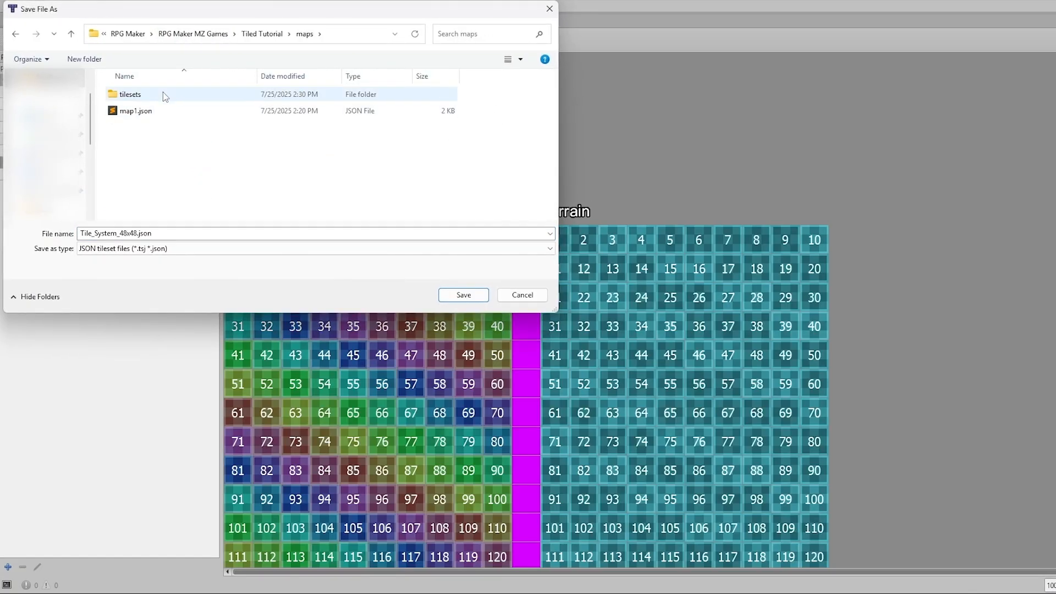
double_click(163, 95)
click(151, 231)
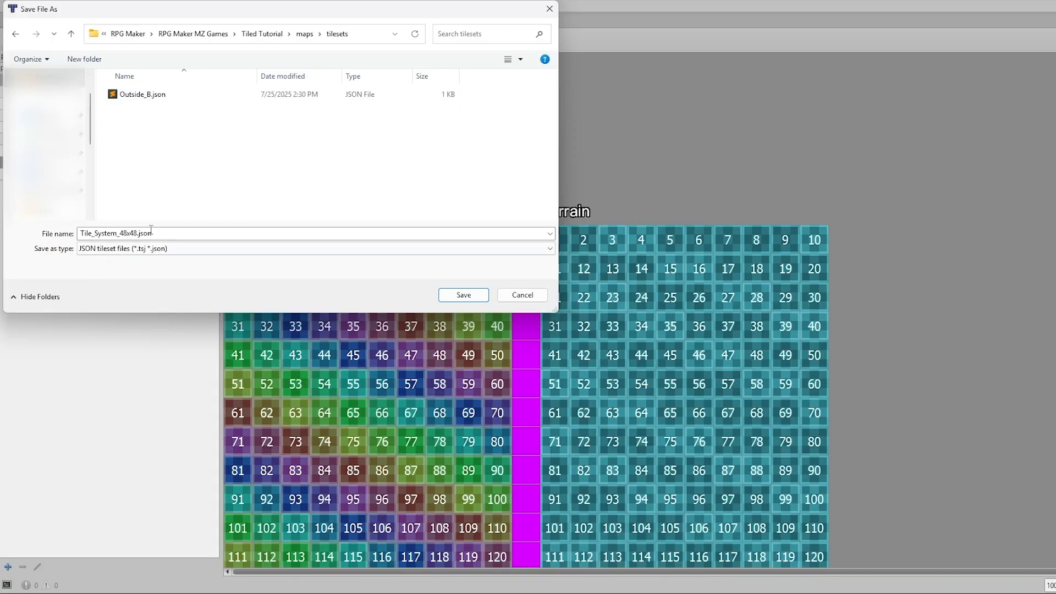
click(464, 294)
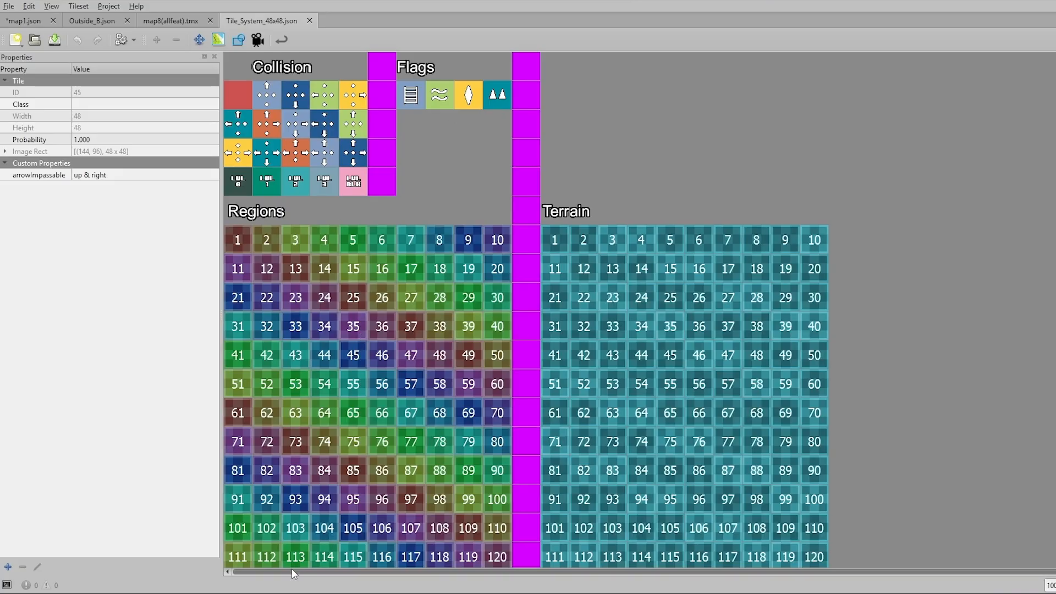
In File Explorer, copy Tile_System_48x48.png from the img/tilesets folder of Tiled_SampleProject_November041122
click(297, 592)
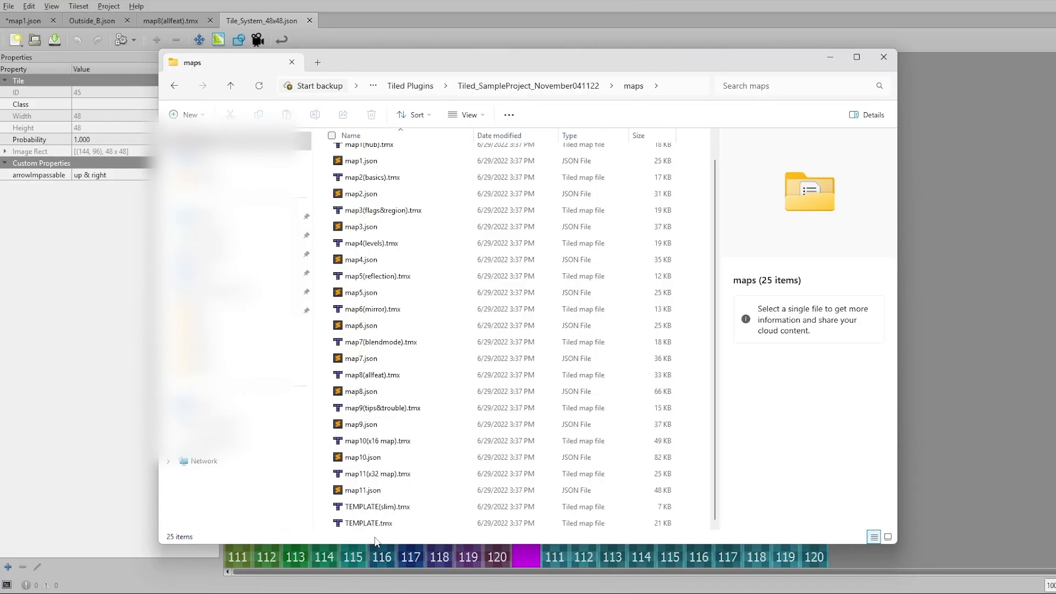
click(534, 87)
double_click(353, 285)
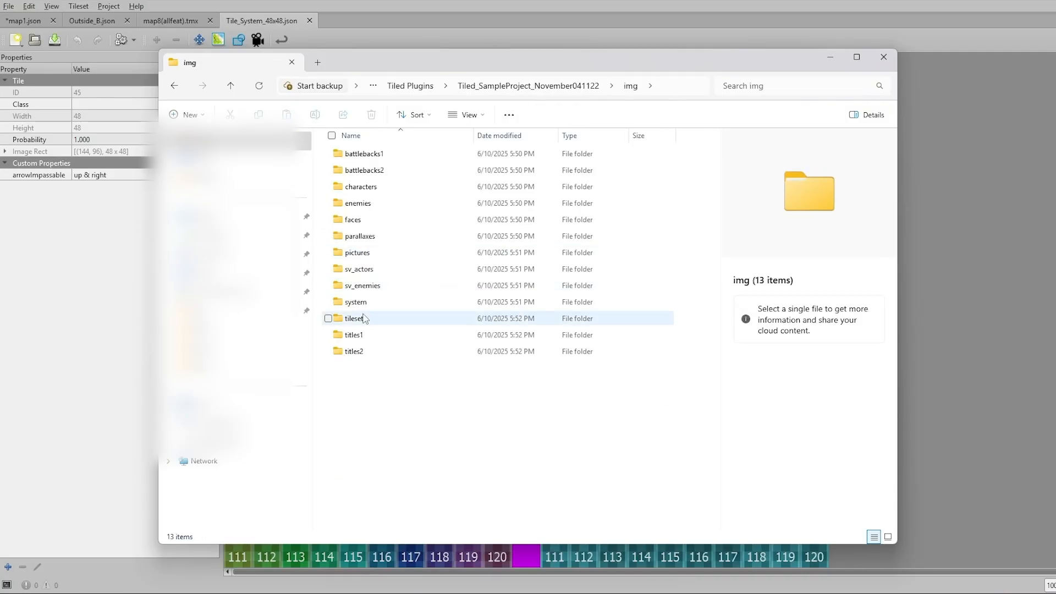
double_click(353, 319)
click(369, 190)
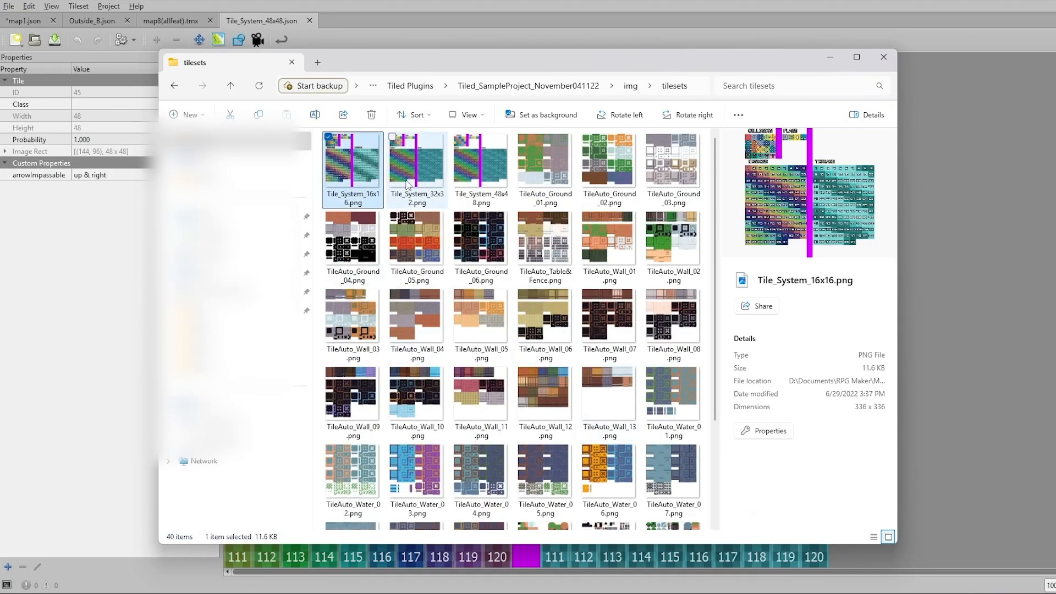
click(412, 176)
click(475, 168)
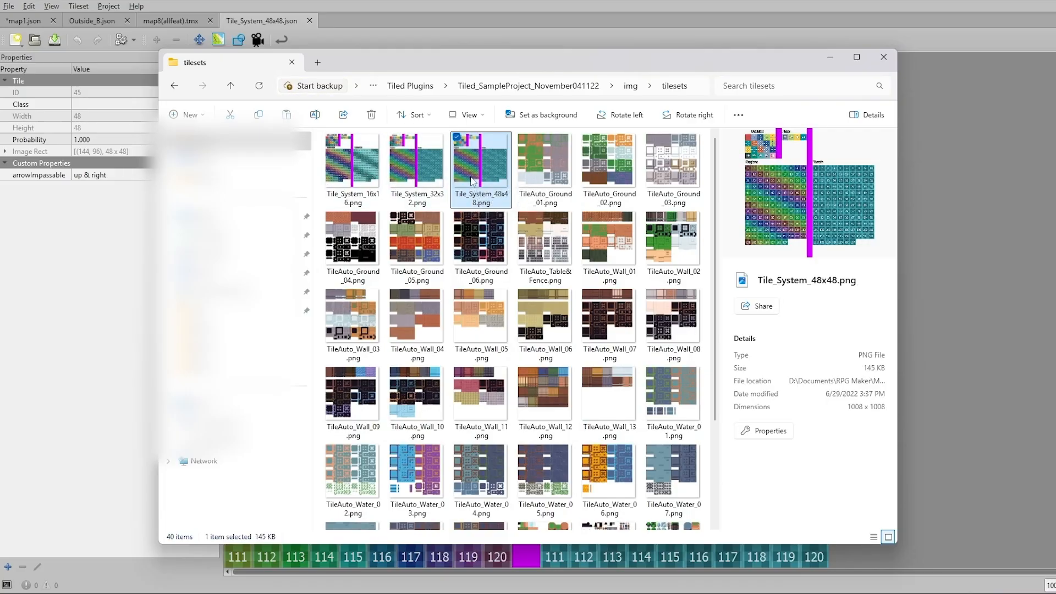
Paste the copied Tile_System_48x48.png into the Tiled Tutorial project's img/tilesets folder
click(257, 593)
click(258, 567)
double_click(350, 139)
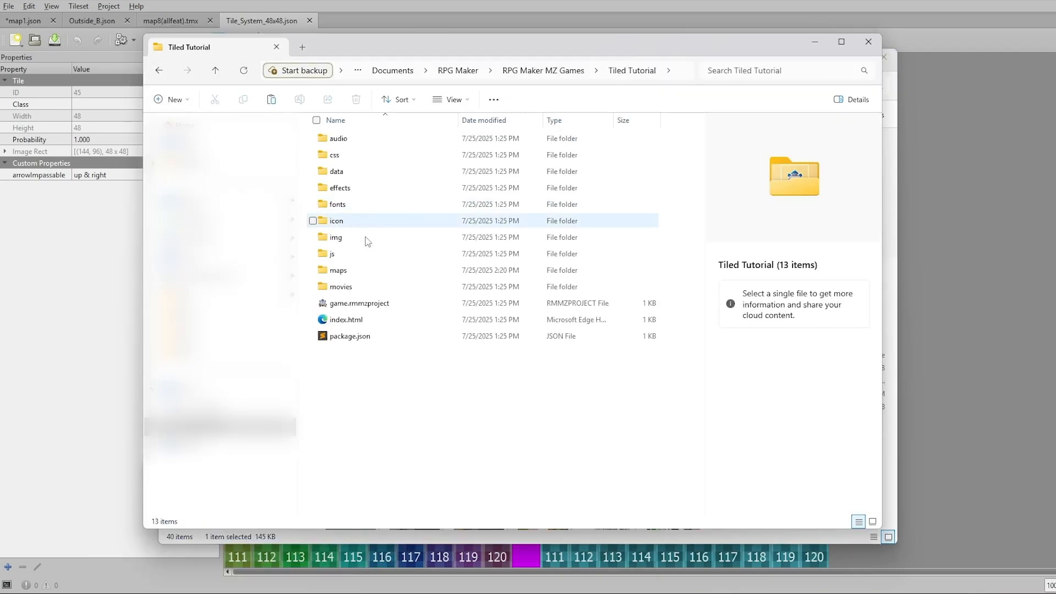
double_click(365, 237)
double_click(361, 304)
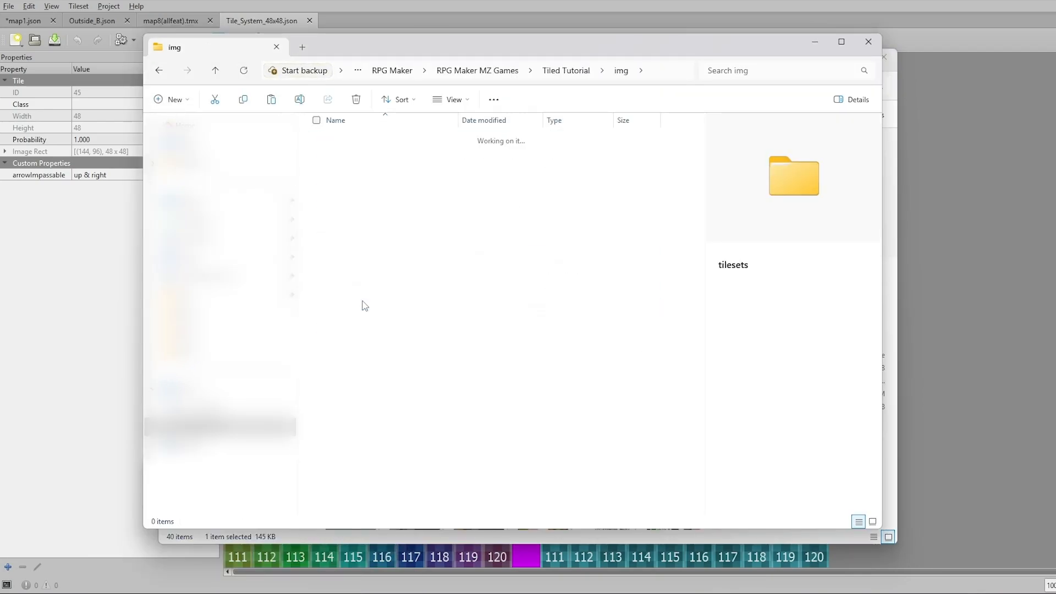
key(ctrl+v)
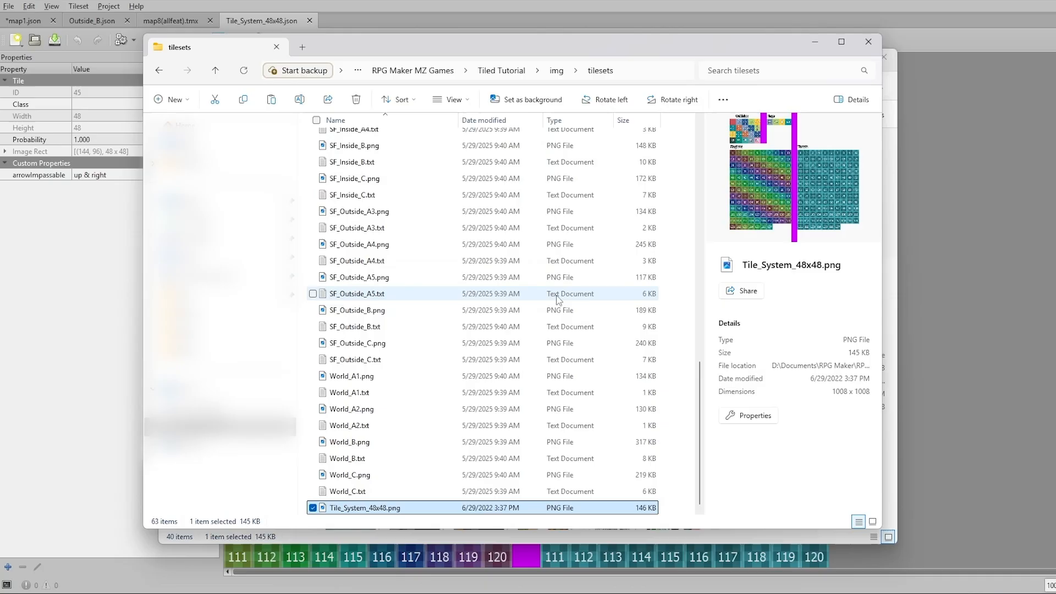
scroll(490, 303, up, 14)
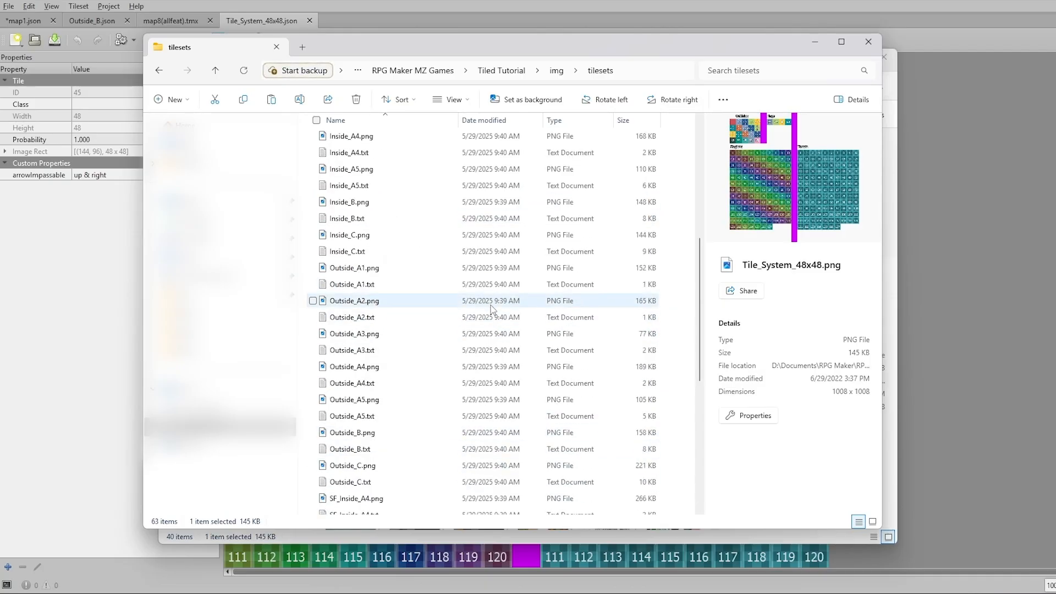
scroll(476, 275, down, 14)
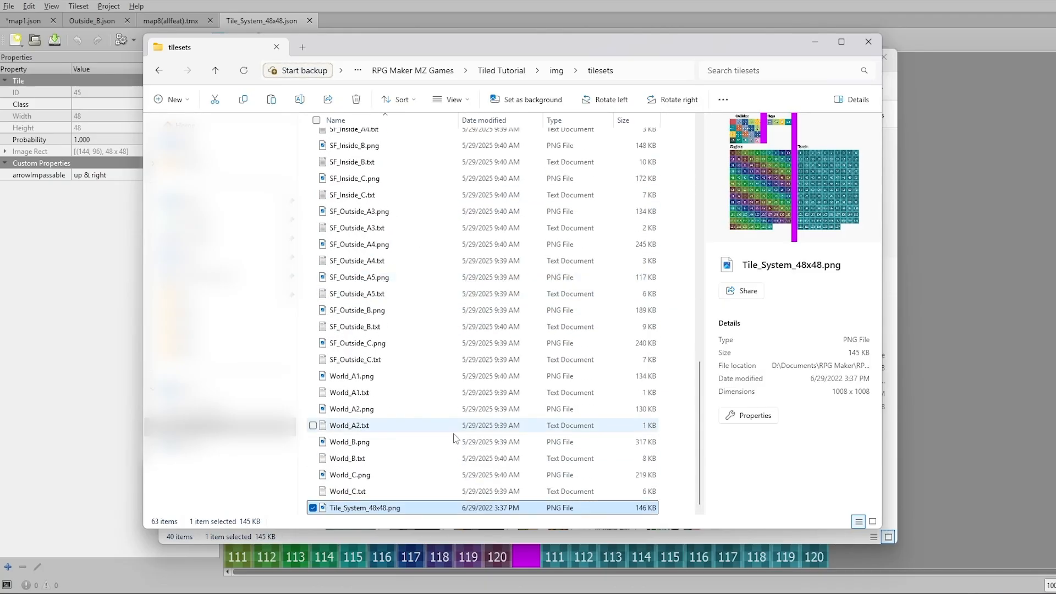
scroll(533, 339, up, 12)
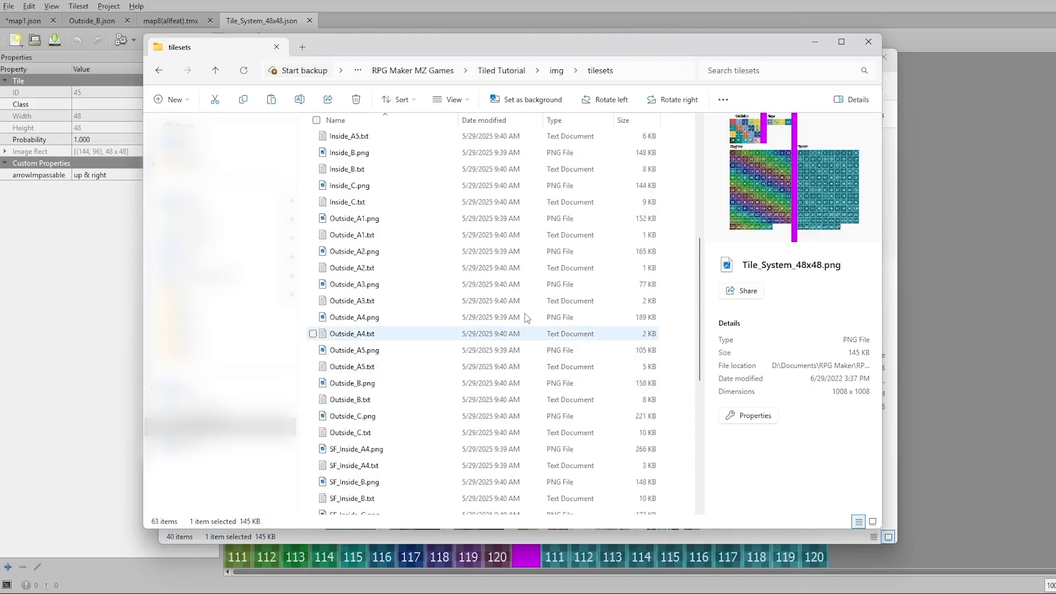
click(502, 71)
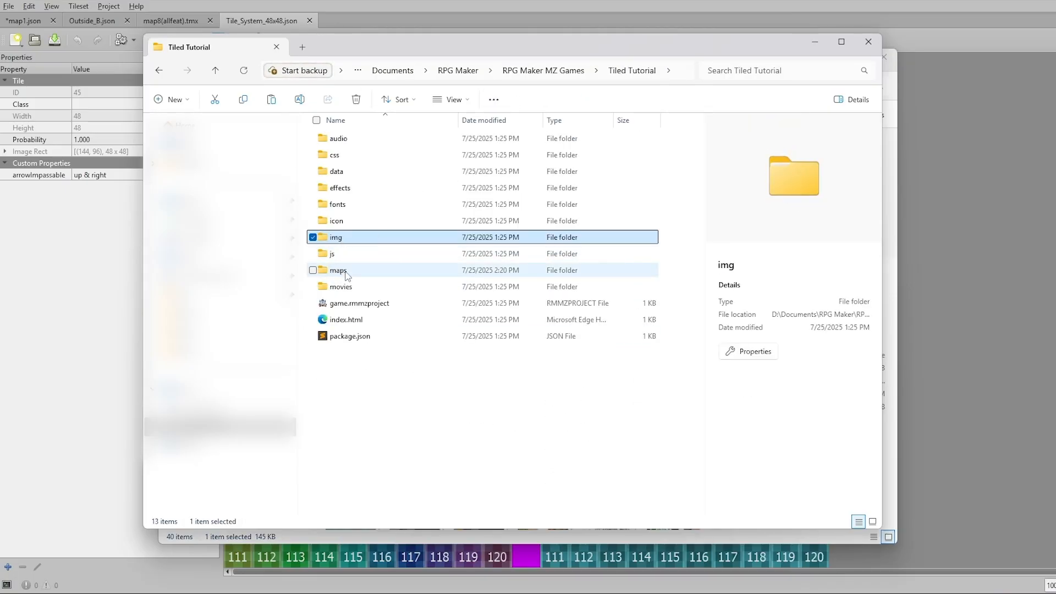
key(Return)
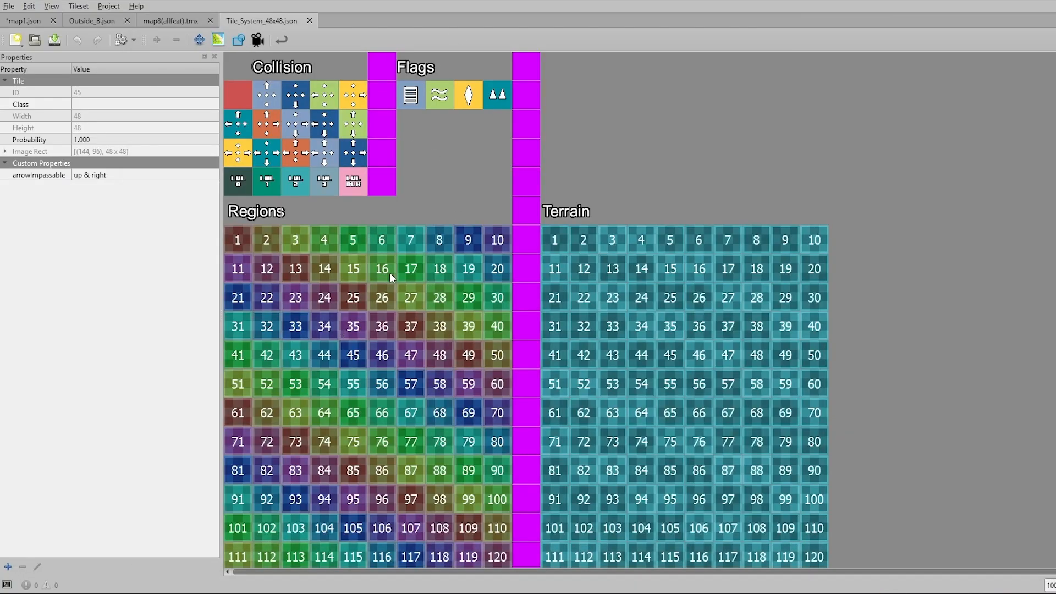
Point the Tile_System_48x48 tileset's image source to Tile_System_48x48.png in the Tiled Tutorial project's img/tilesets folder, and save the tileset
click(466, 211)
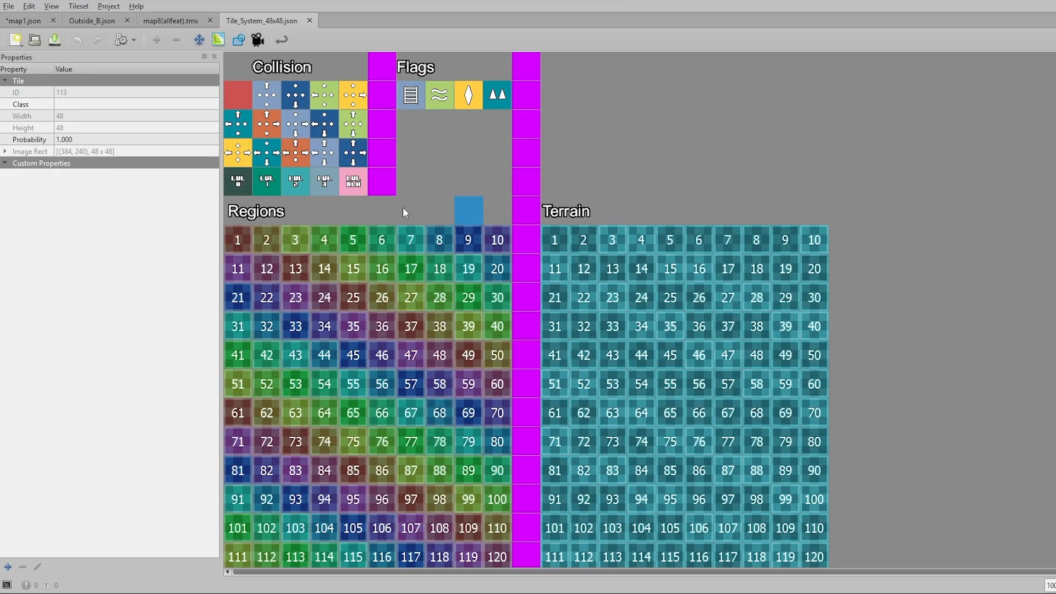
click(78, 6)
click(98, 109)
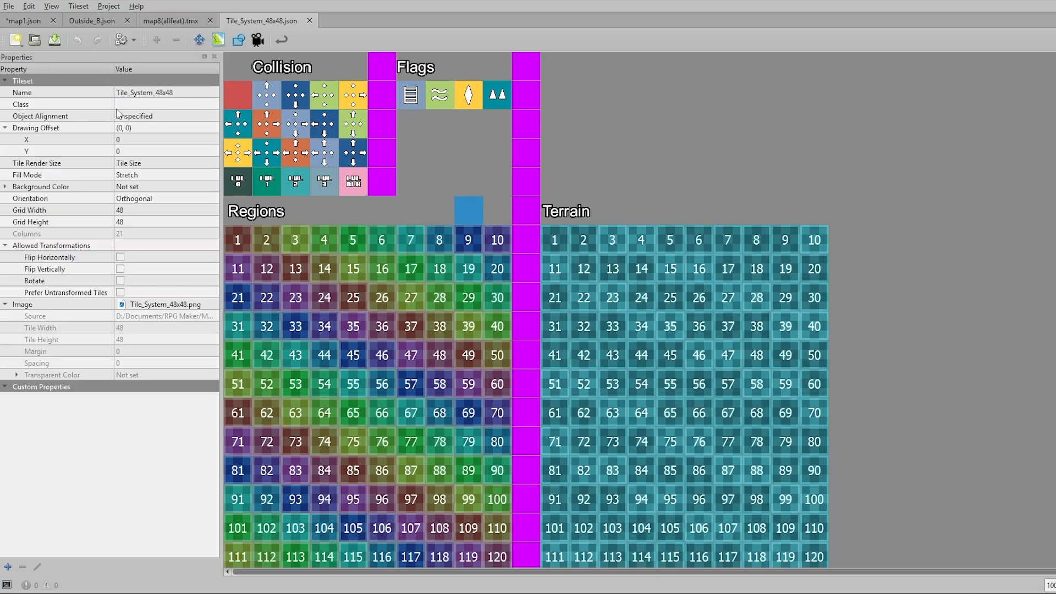
click(155, 307)
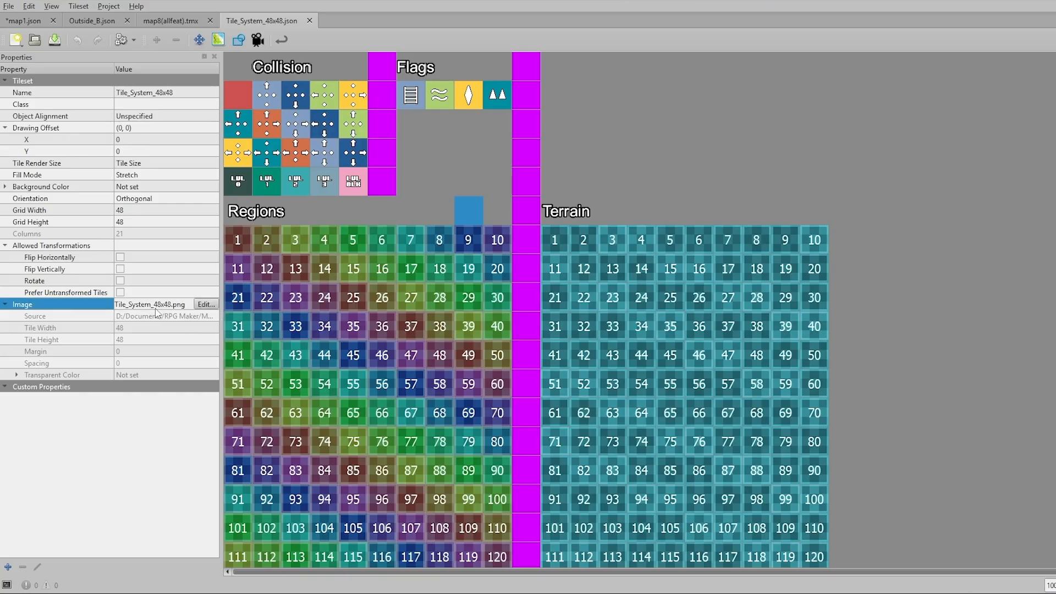
click(204, 305)
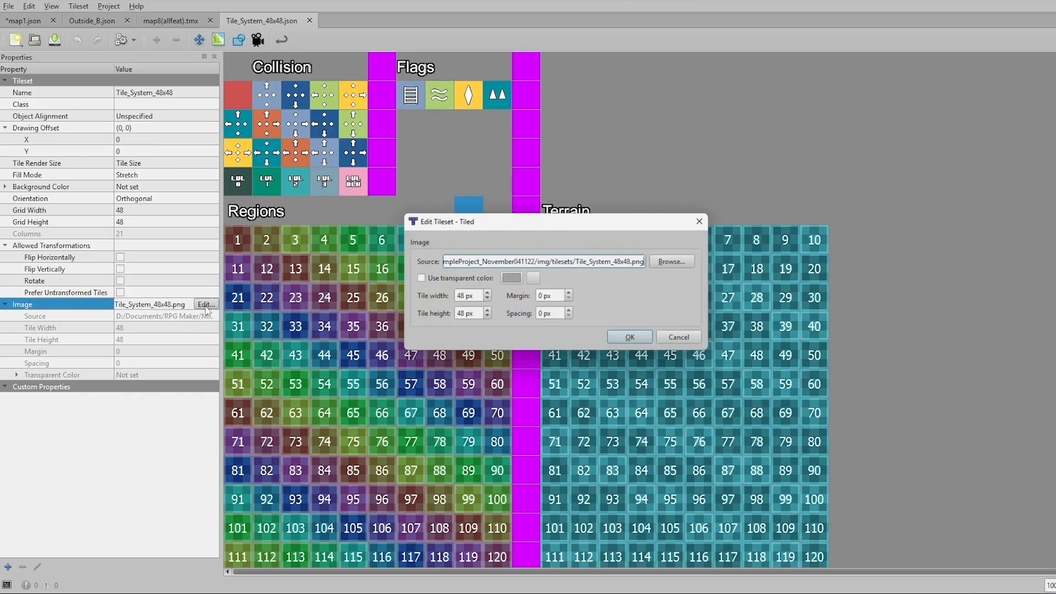
click(678, 261)
click(538, 263)
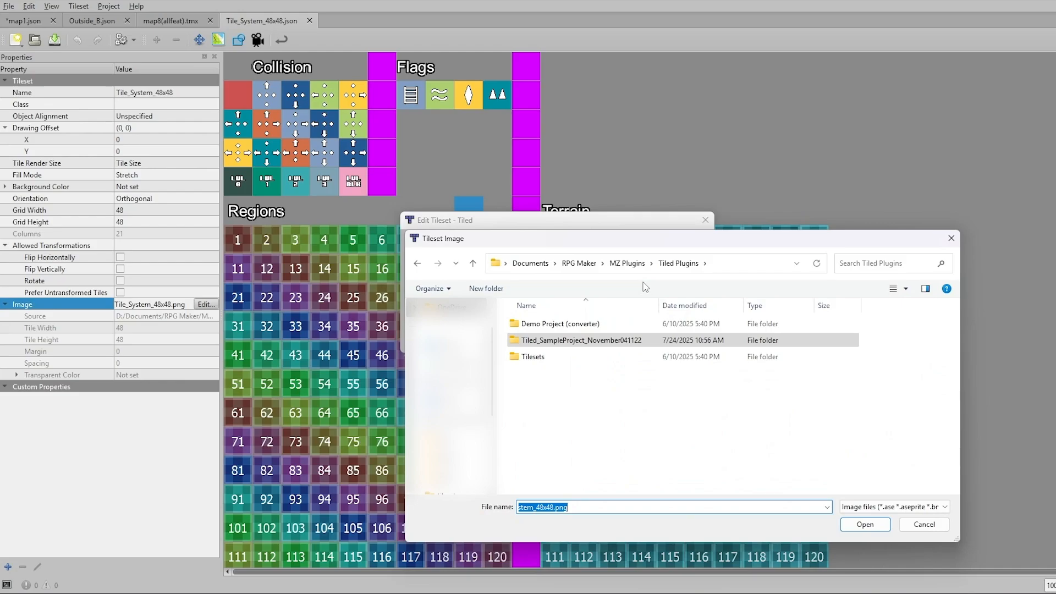
click(578, 263)
scroll(567, 449, down, 1)
double_click(575, 471)
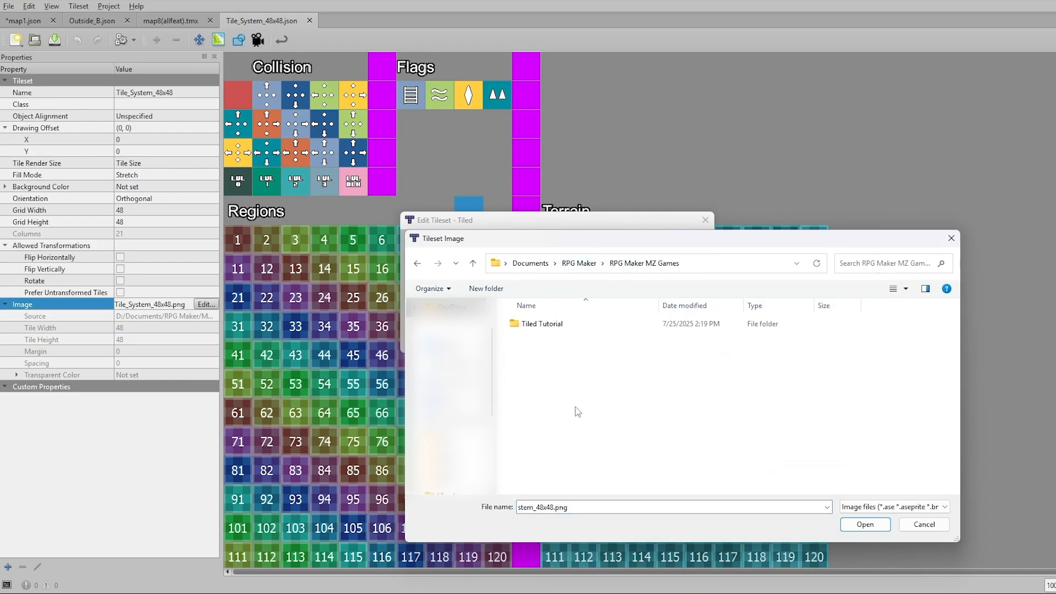
double_click(560, 329)
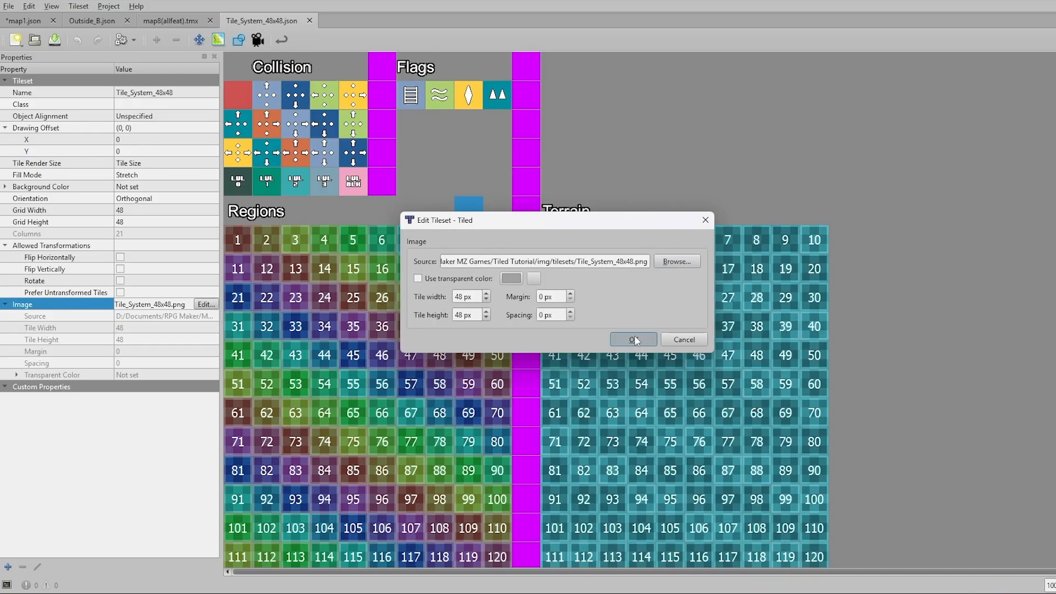
click(635, 337)
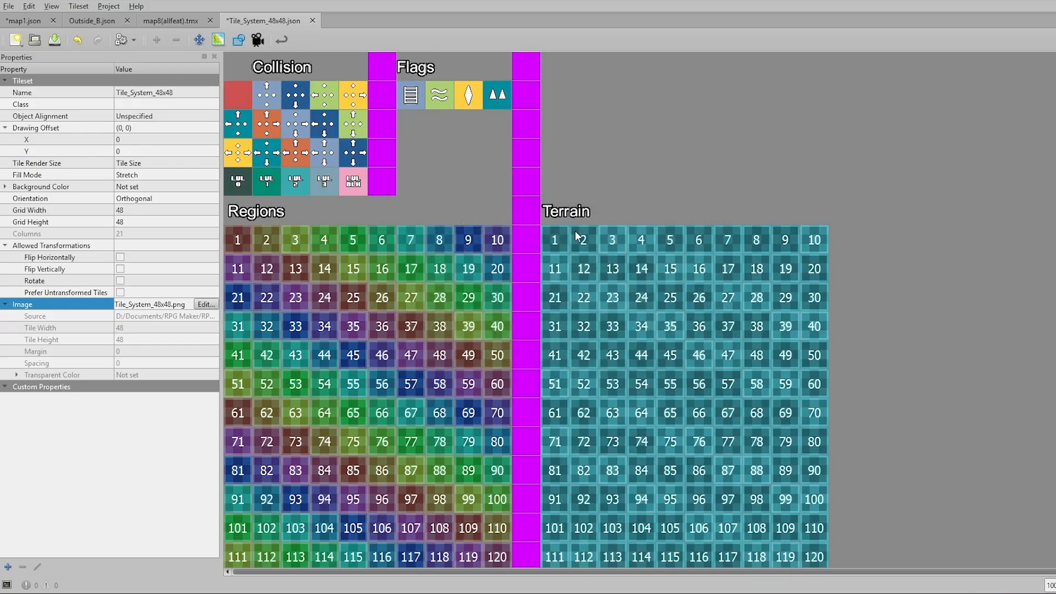
key(ctrl+s)
In map1.json, paint a trial patch on Tile Layer 1 with the AUTOTILE terrain of AutoGround1's Grass/Dirt road set, and undo it
click(18, 22)
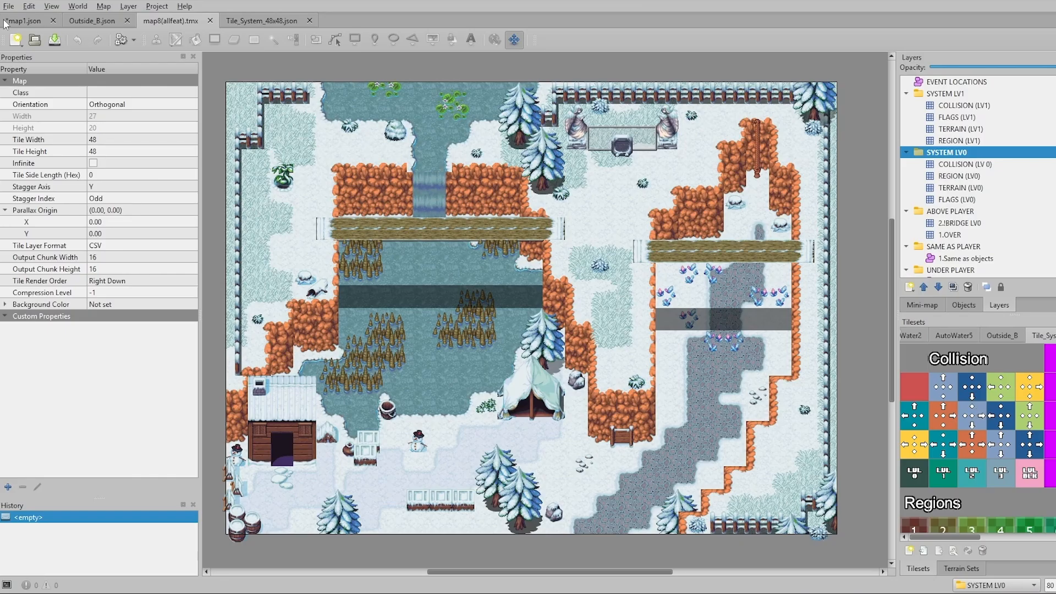
click(23, 20)
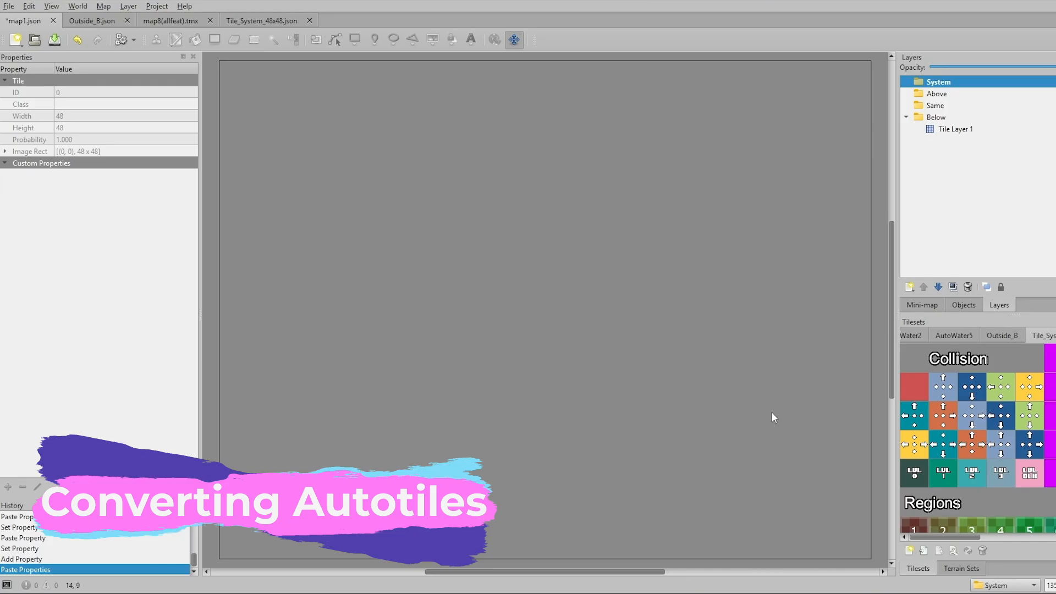
click(962, 569)
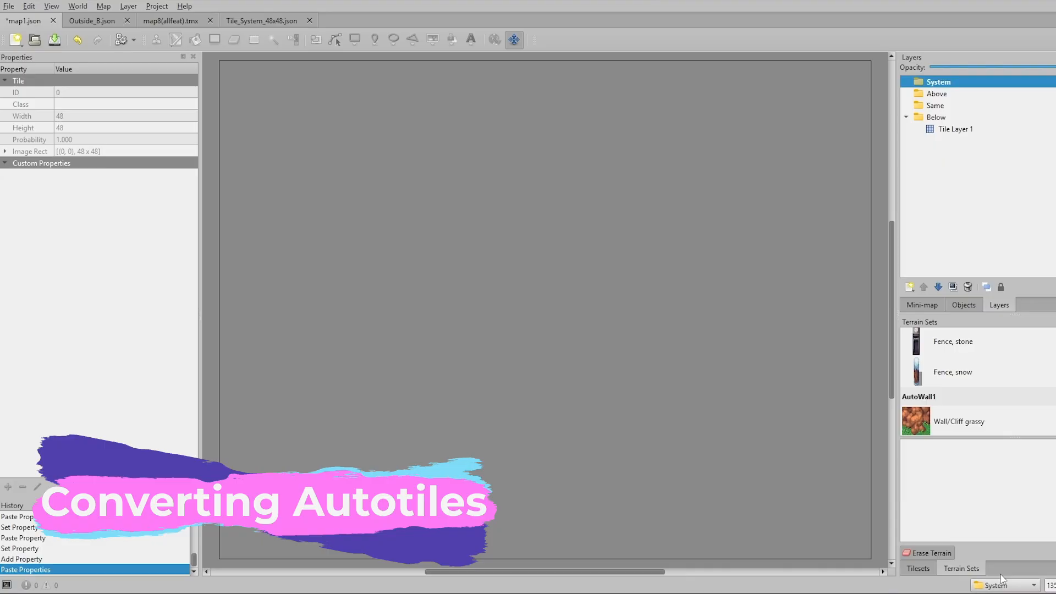
scroll(979, 380, up, 6)
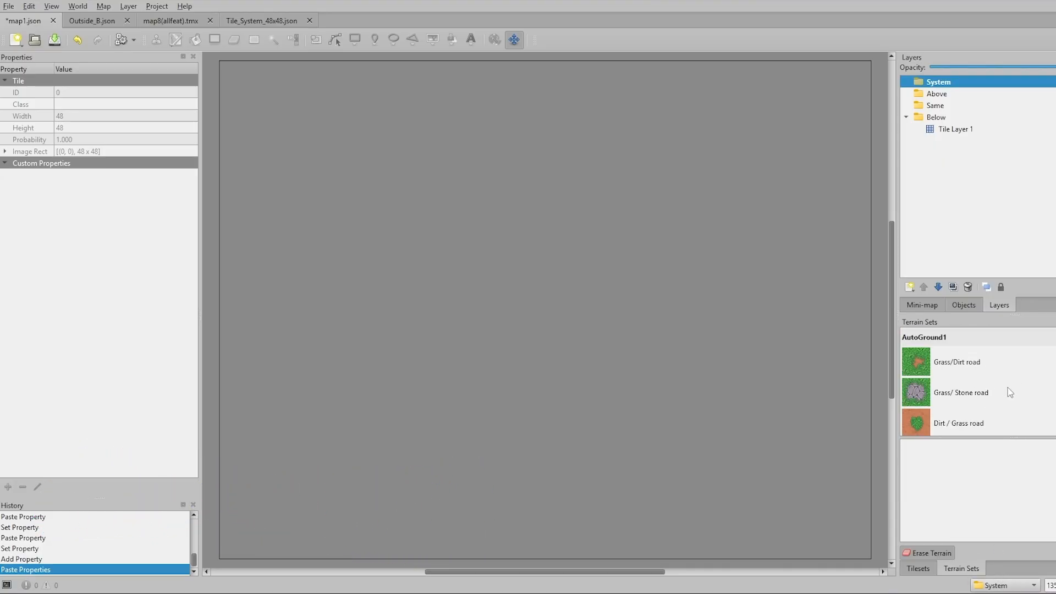
click(923, 366)
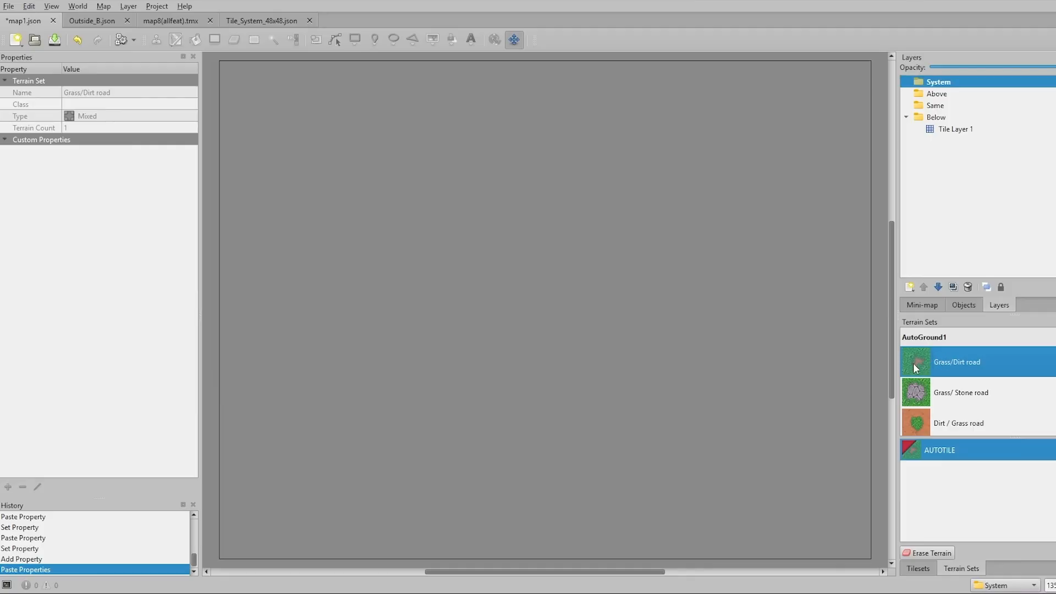
click(916, 457)
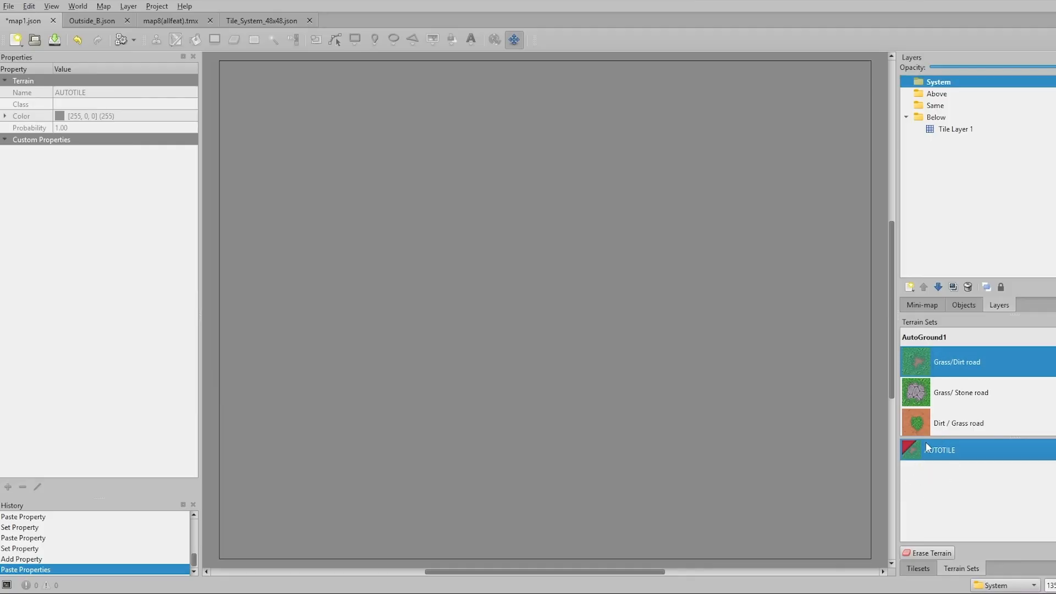
click(956, 129)
drag(616, 157, 528, 426)
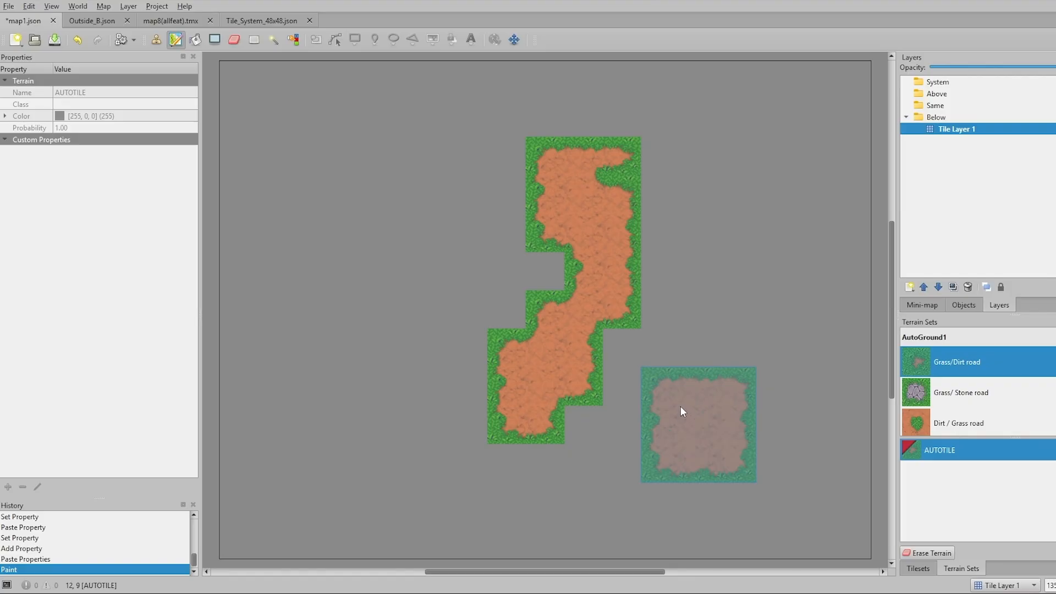
key(ctrl+z)
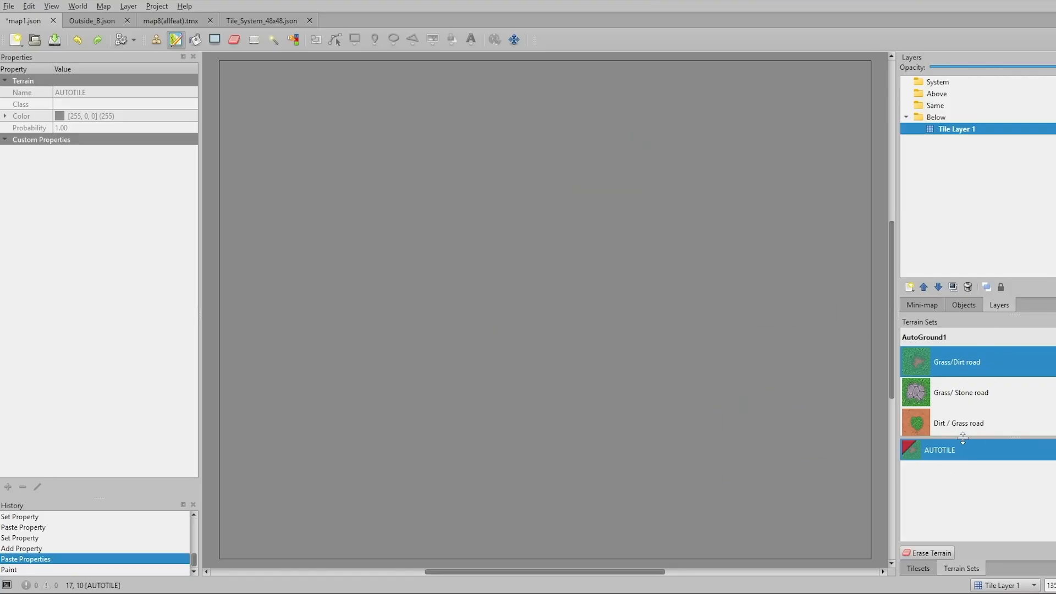
Switch to Photoshop to look at the autotile layout in Outside_A2.png, and return to Tiled
click(967, 472)
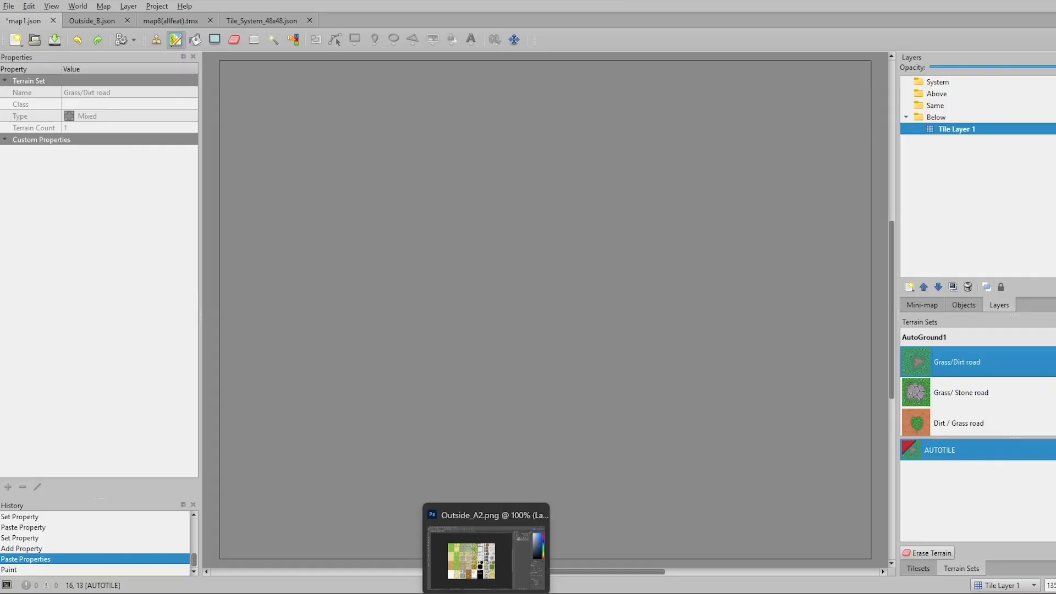
click(486, 556)
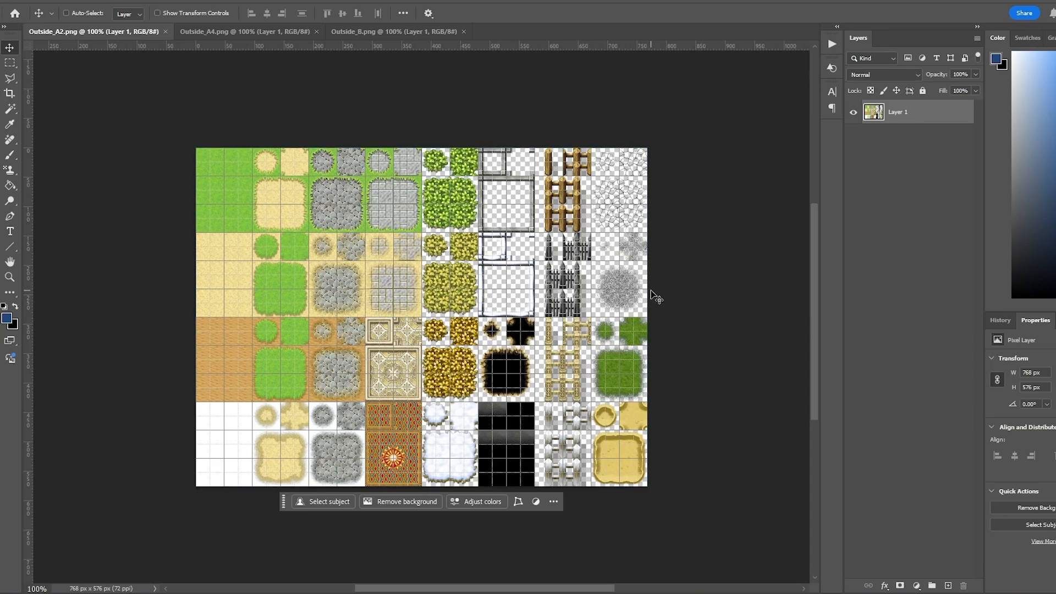
key(alt+Tab)
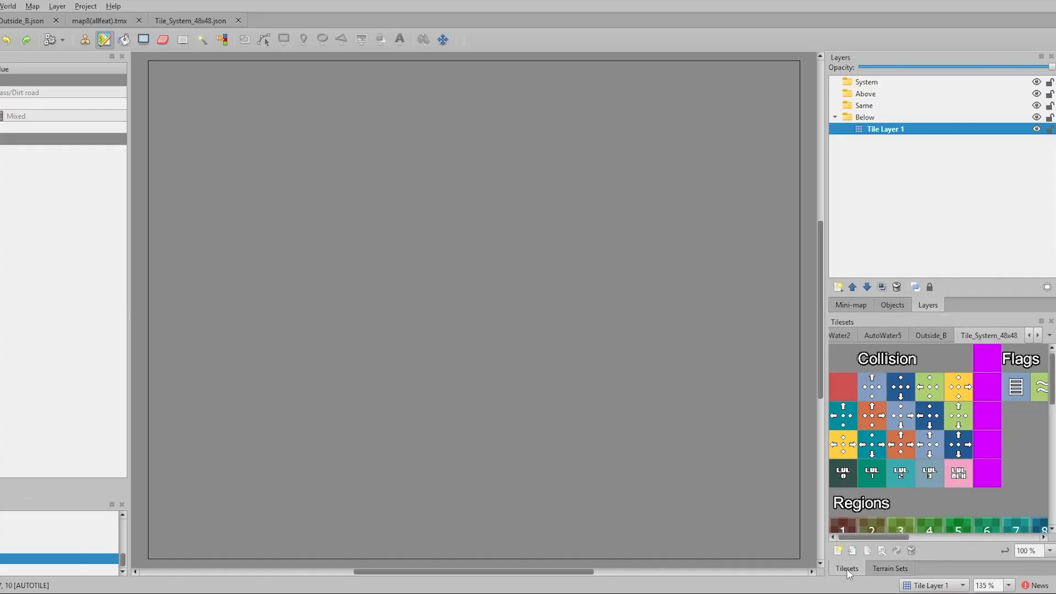
Open the AutoGround1 tileset for editing and examine the terrain markings of its Grass/Dirt, Grass/Stone and Dirt/Grass road sets
click(1050, 334)
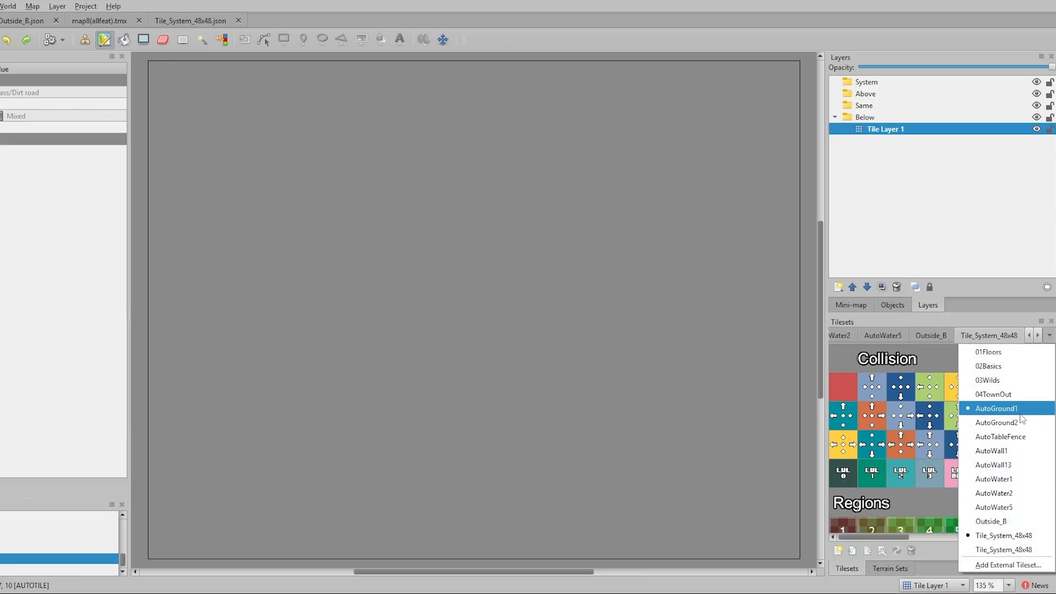
click(988, 405)
right_click(871, 335)
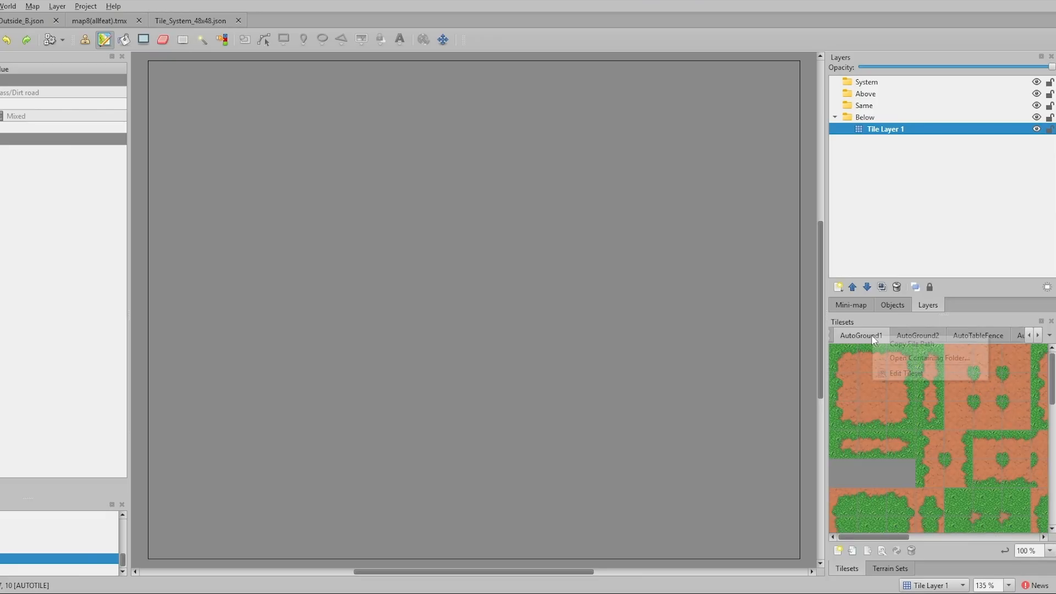
click(903, 372)
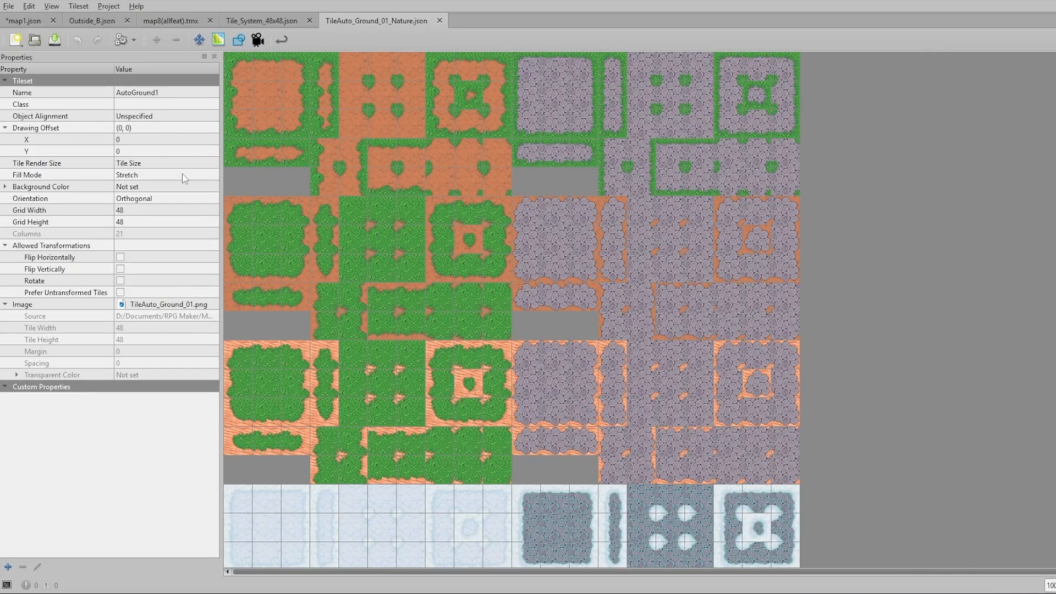
click(218, 41)
click(1028, 79)
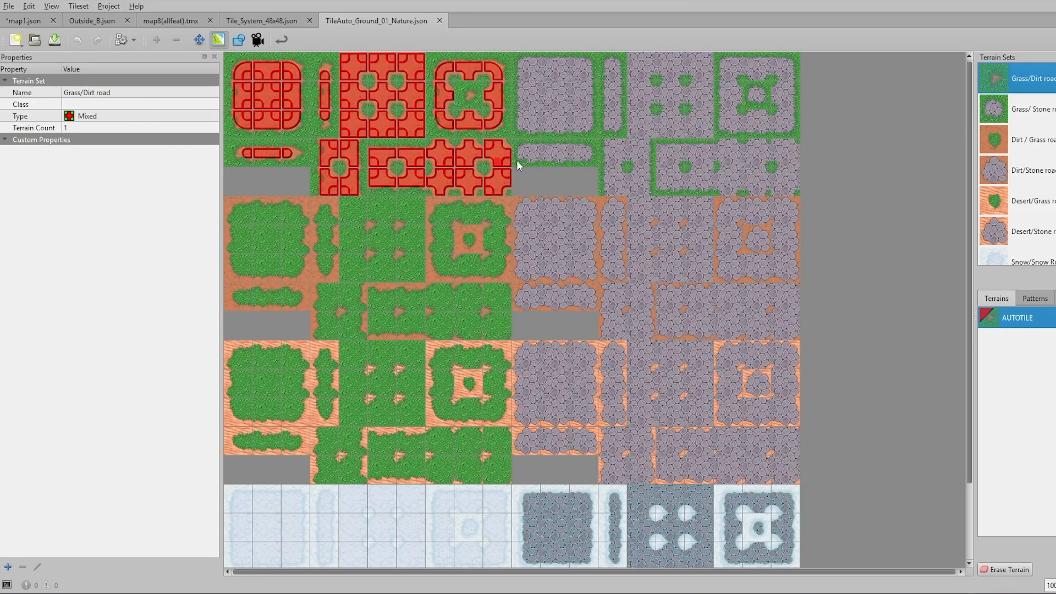
click(1028, 109)
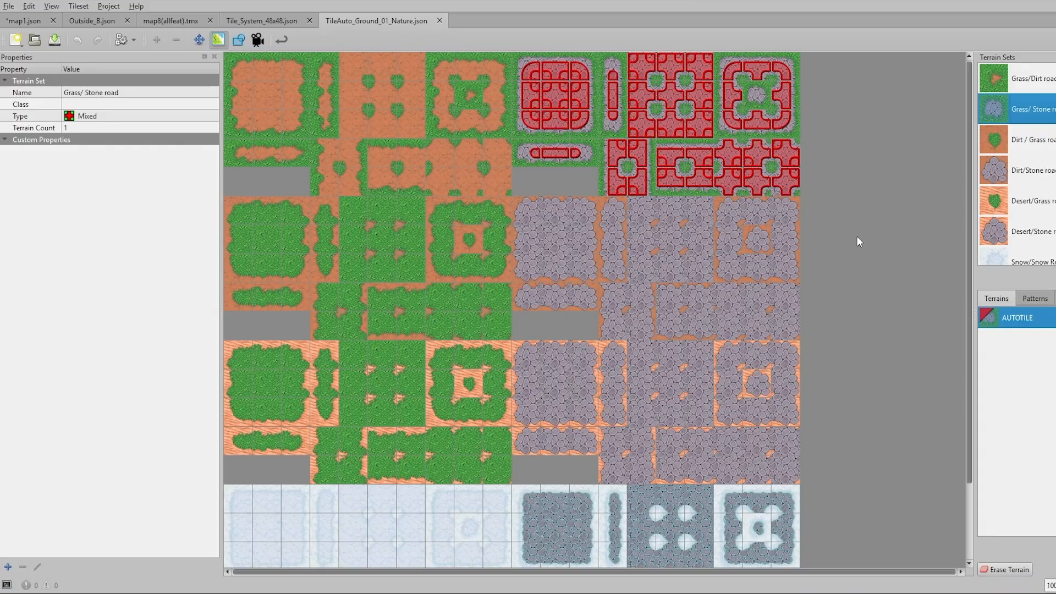
click(1036, 141)
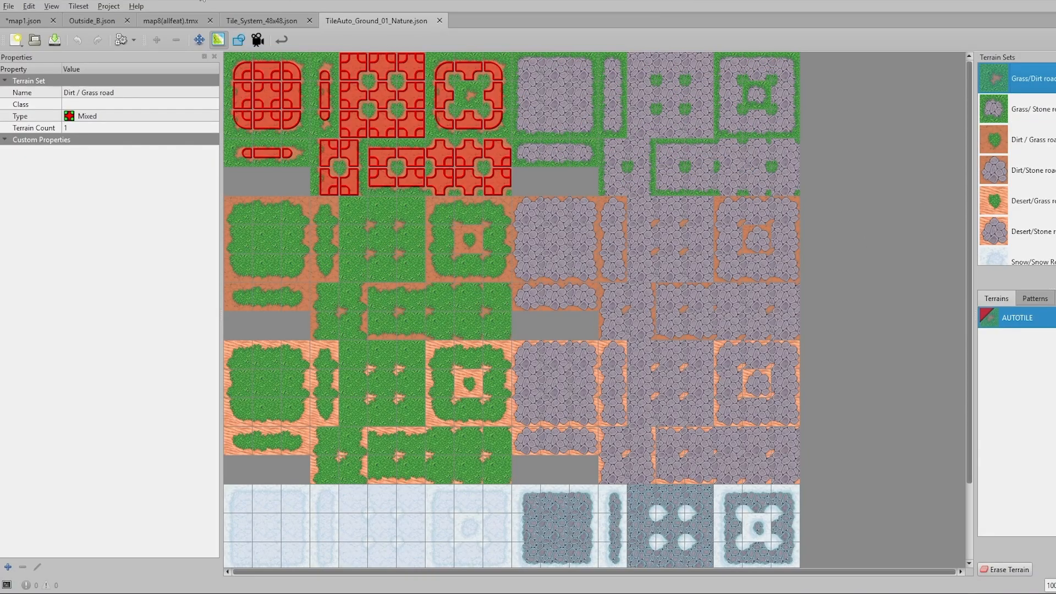
From map8(allfeat).tmx, open the AutoWall1 tileset for editing and examine its Wall/Cliff dirt and desert terrain sets
click(190, 25)
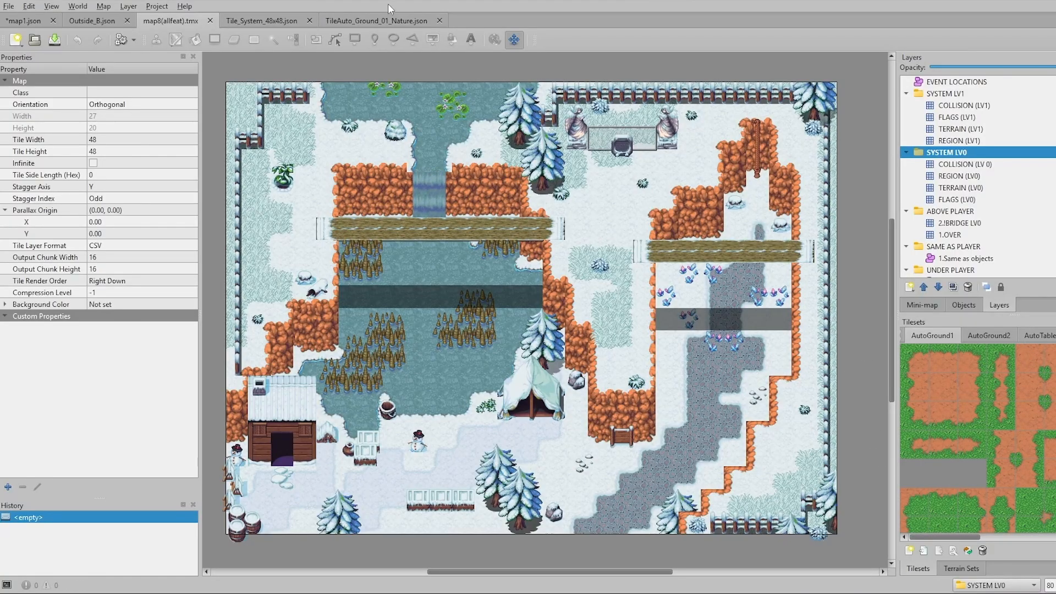
click(354, 21)
click(159, 20)
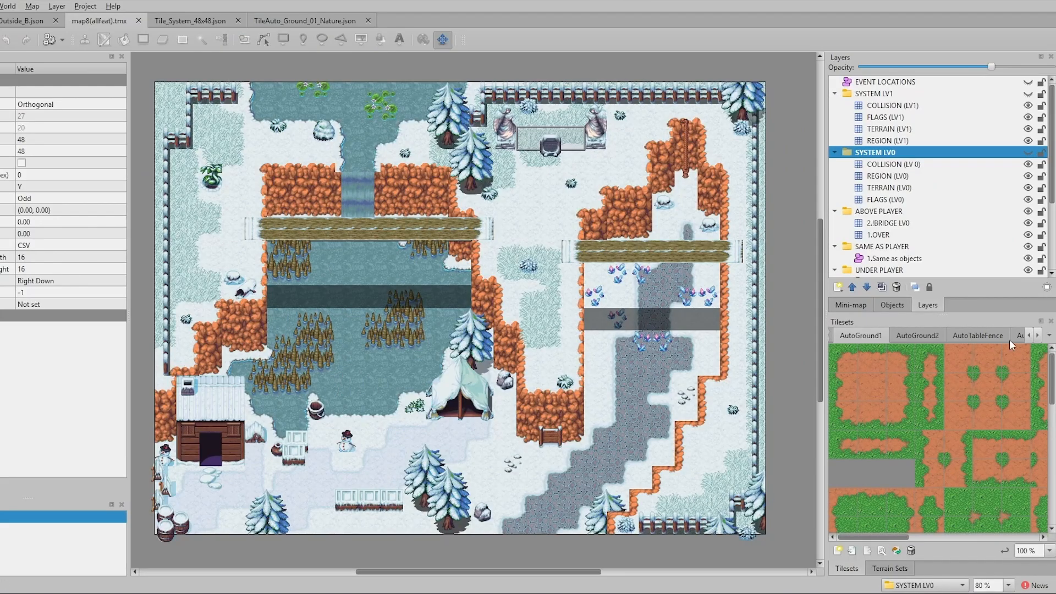
click(1049, 335)
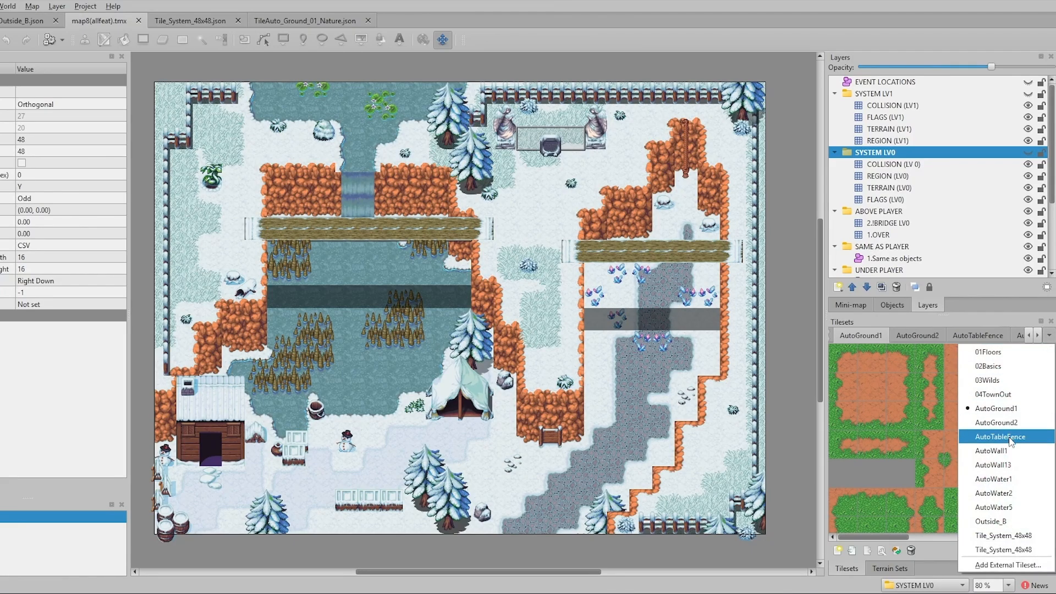
click(1014, 370)
right_click(1012, 336)
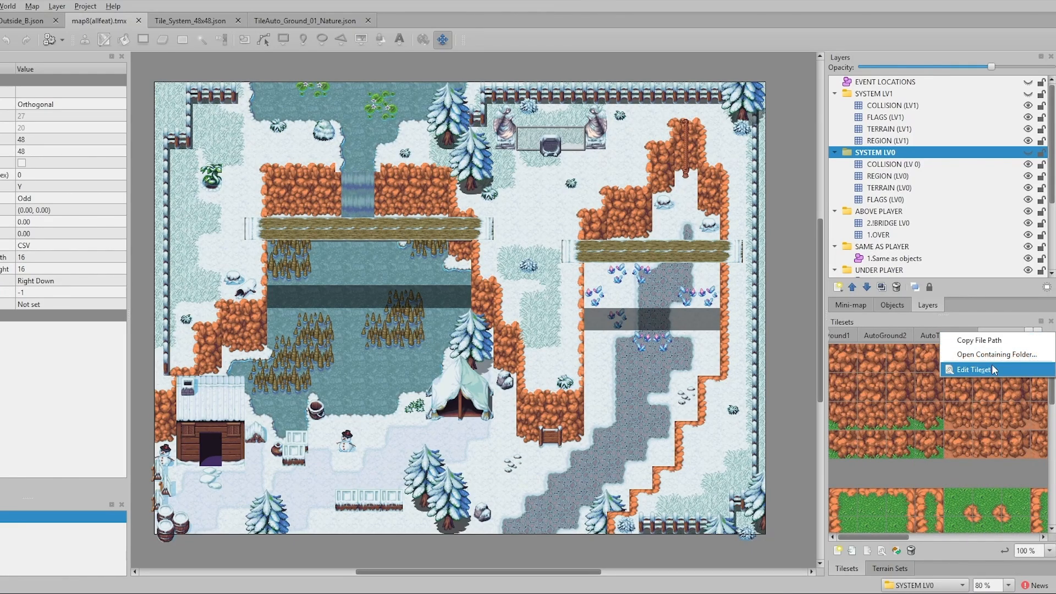
click(913, 371)
click(1005, 120)
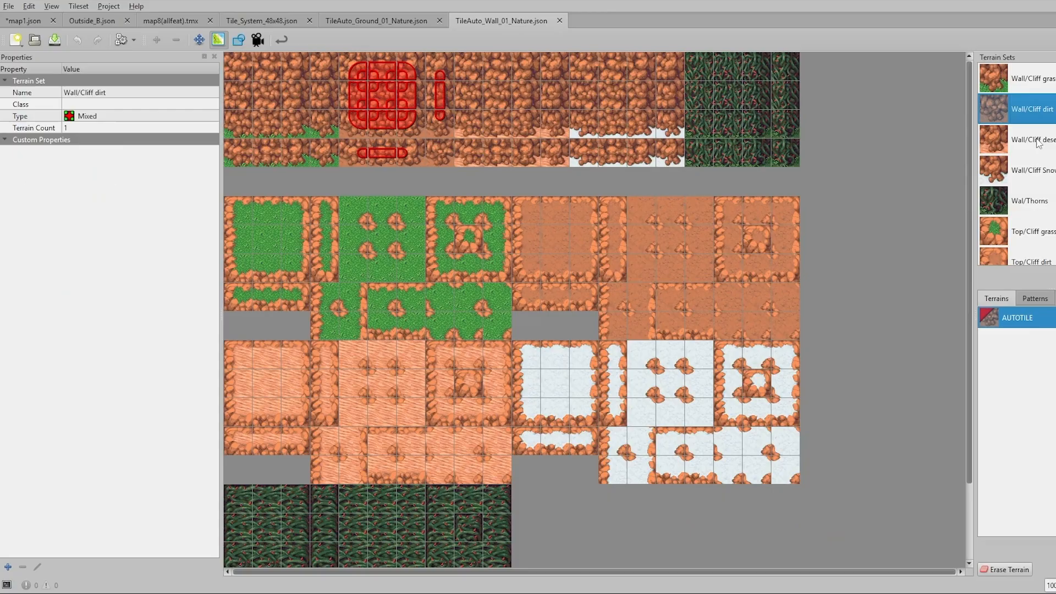
click(1038, 142)
From map8(allfeat).tmx, open the AutoWater1 tileset for editing and examine its Water/drylands and Water/grasslands terrain sets
click(185, 20)
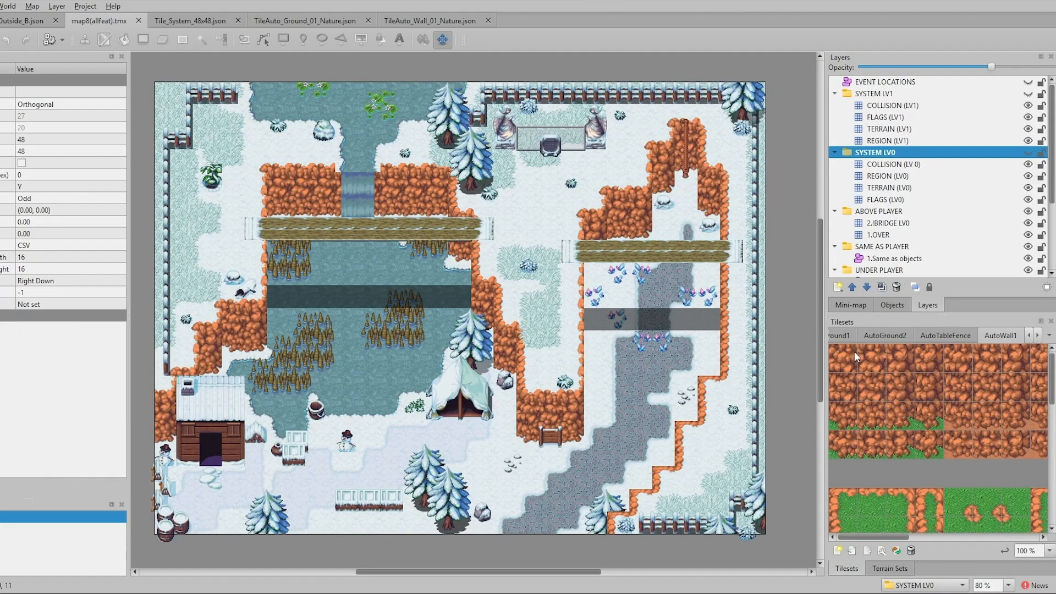
click(1049, 336)
click(1000, 483)
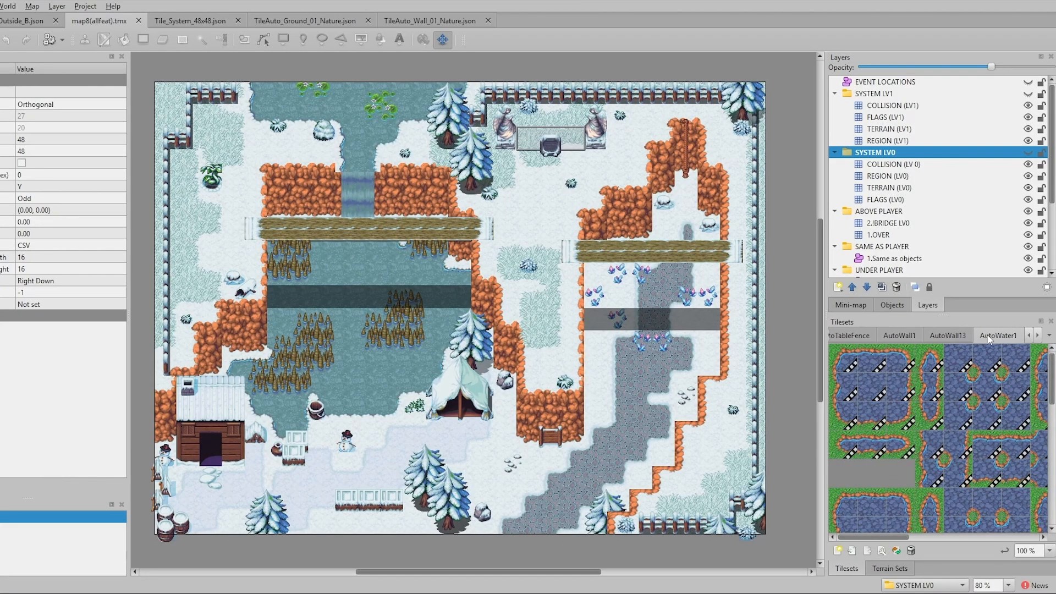
right_click(999, 336)
click(908, 370)
click(1032, 122)
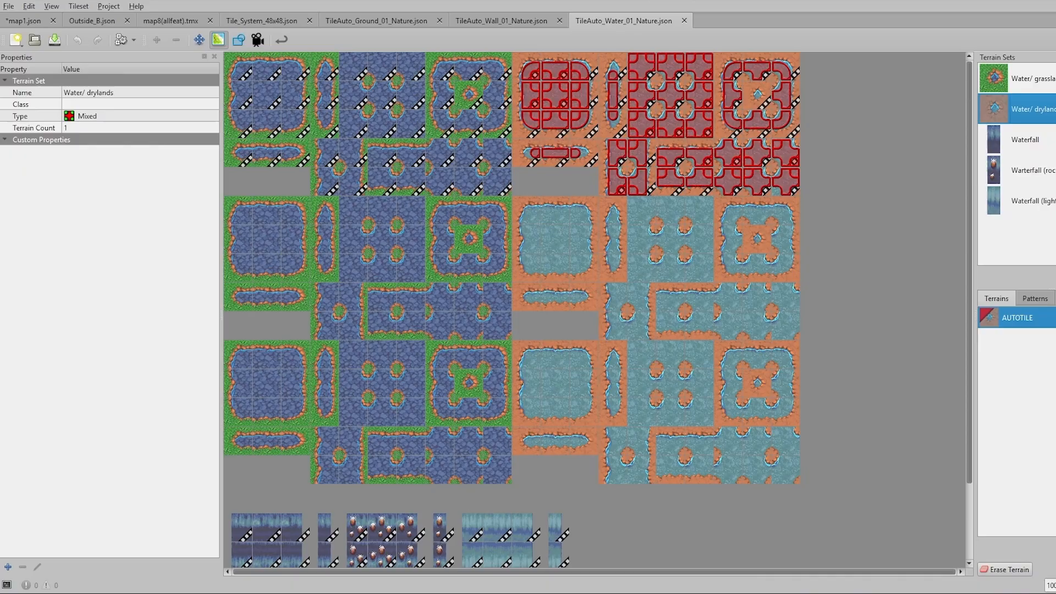
click(1035, 82)
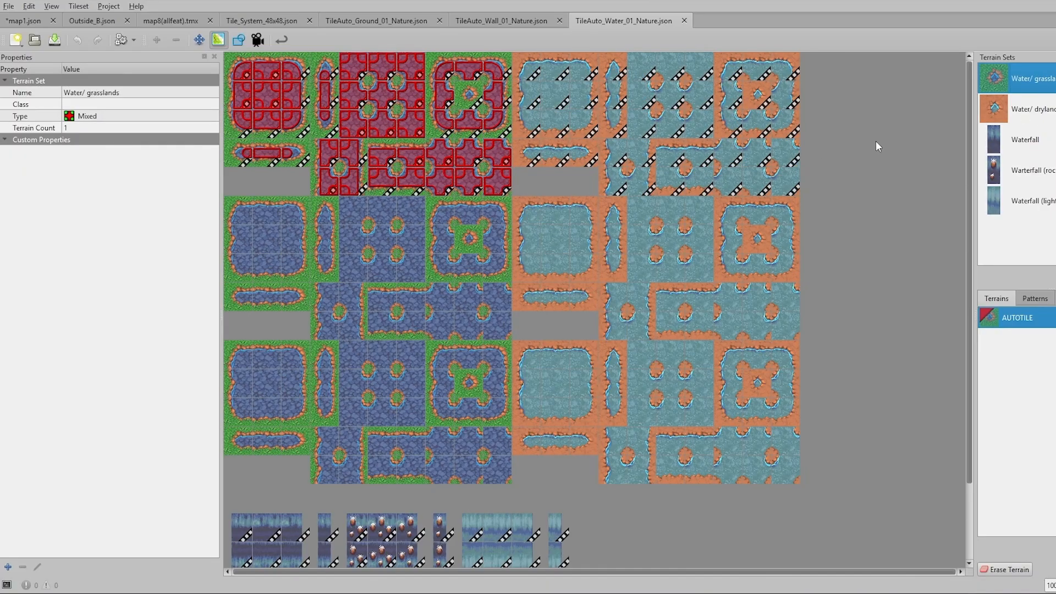
Open the tile animation editor for the water tileset, examine its source tiles, and close it
click(258, 40)
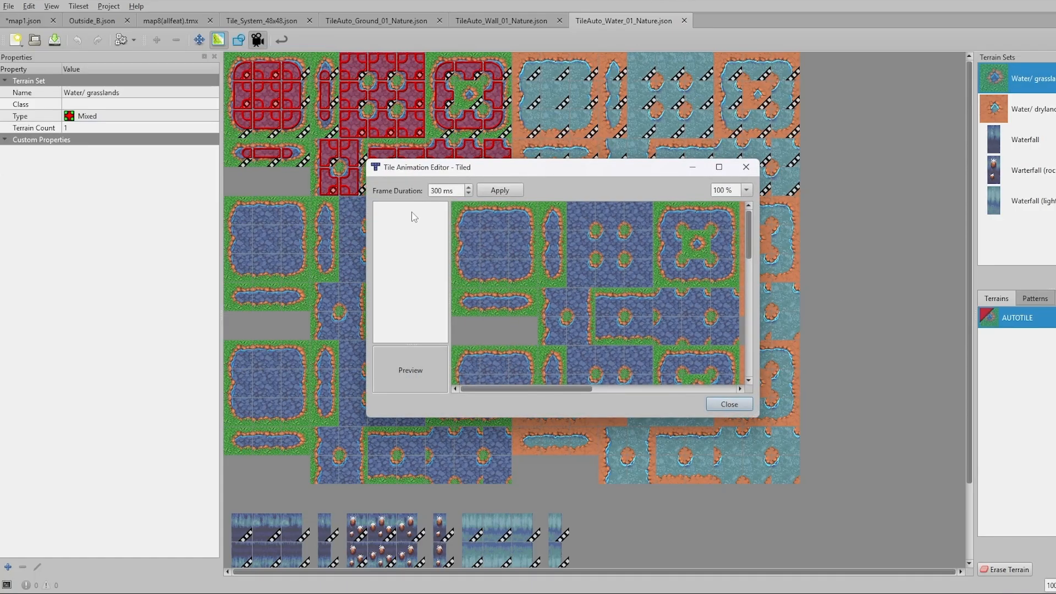
click(497, 234)
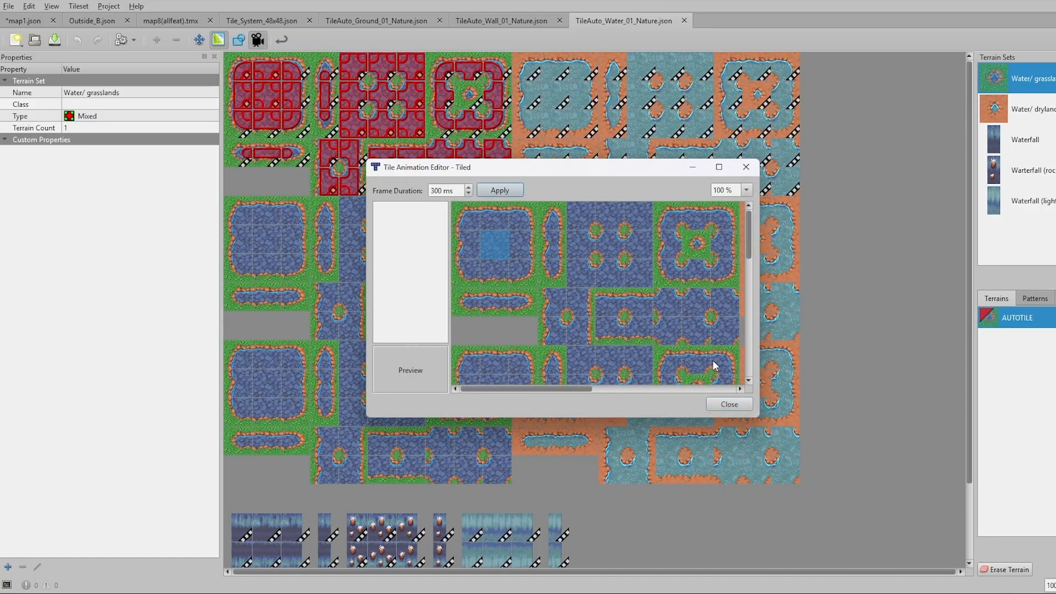
click(719, 405)
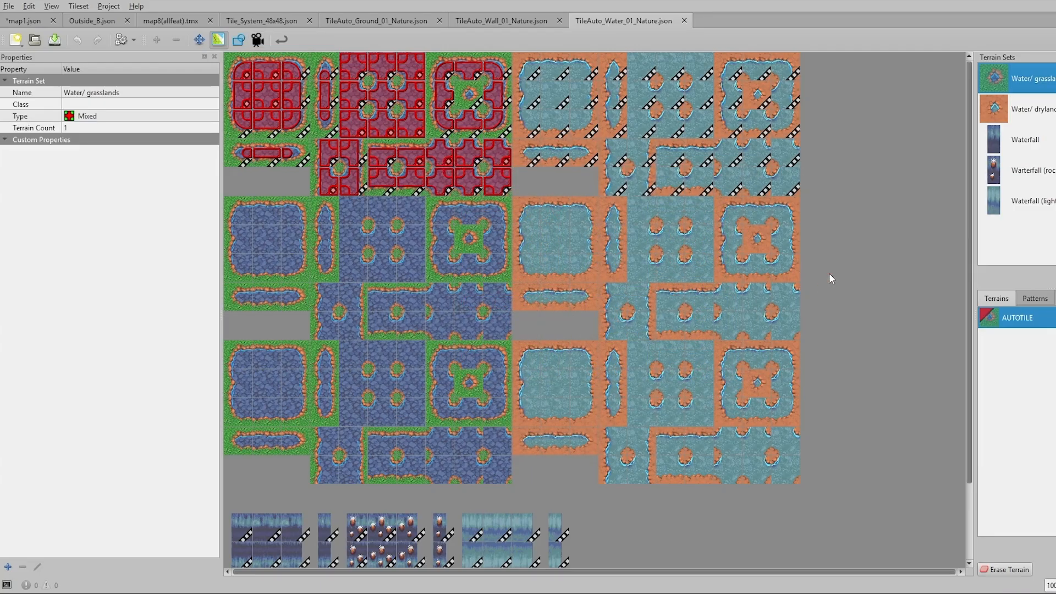
Check the Tile_System_48x48.json tileset, and save TileAuto_Water_01_Nature.json into the tutorial project's maps/tilesets folder
click(266, 22)
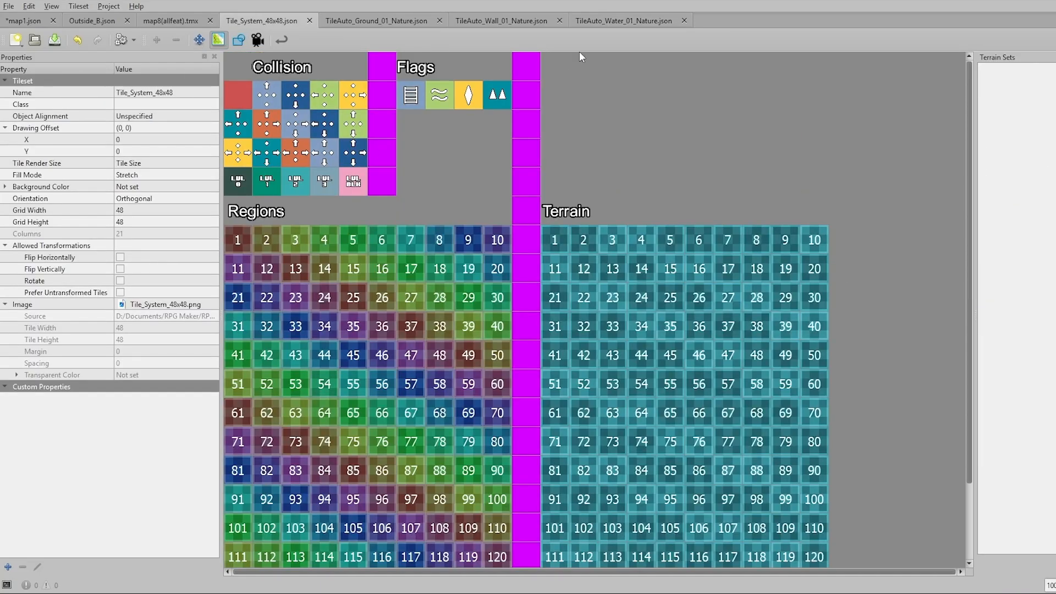
click(599, 21)
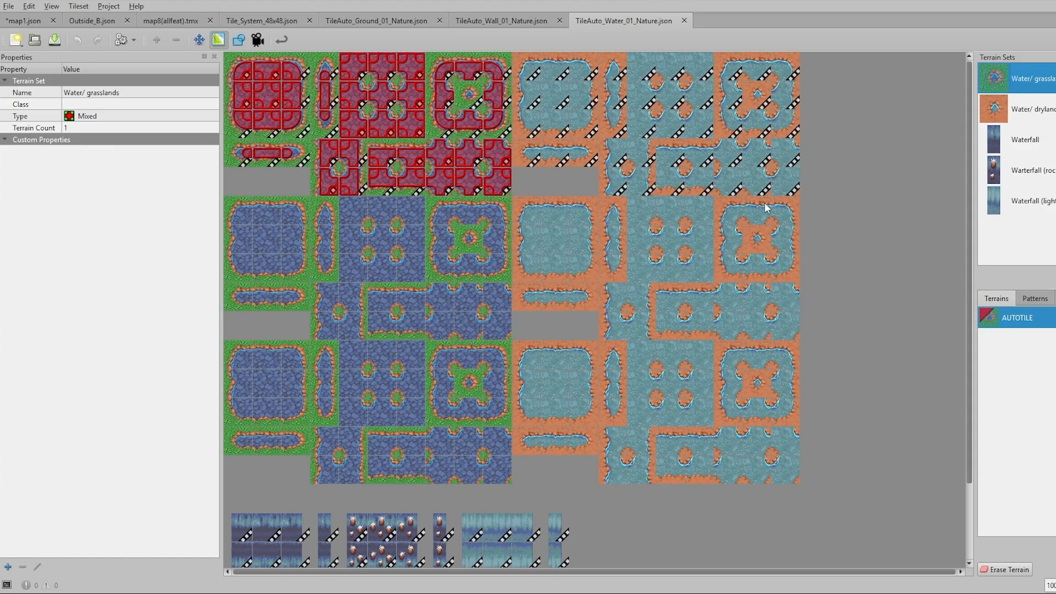
click(1032, 116)
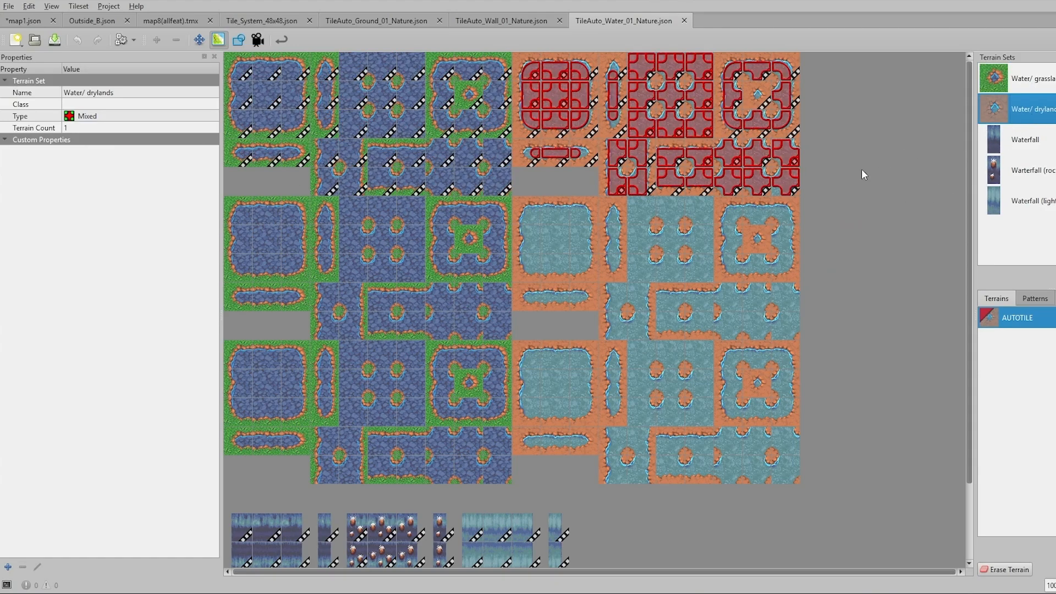
click(8, 6)
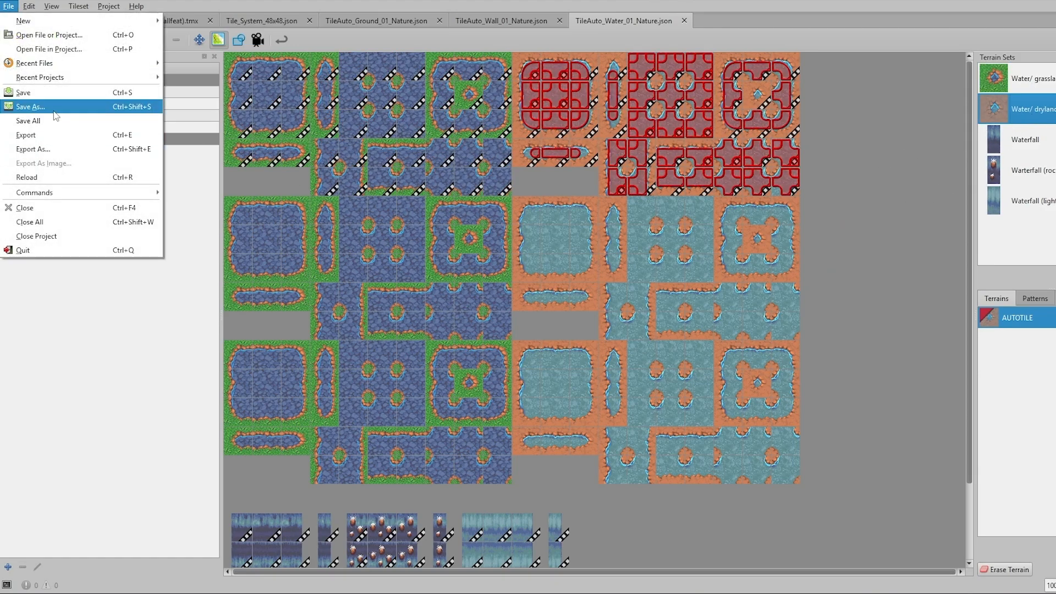
click(56, 116)
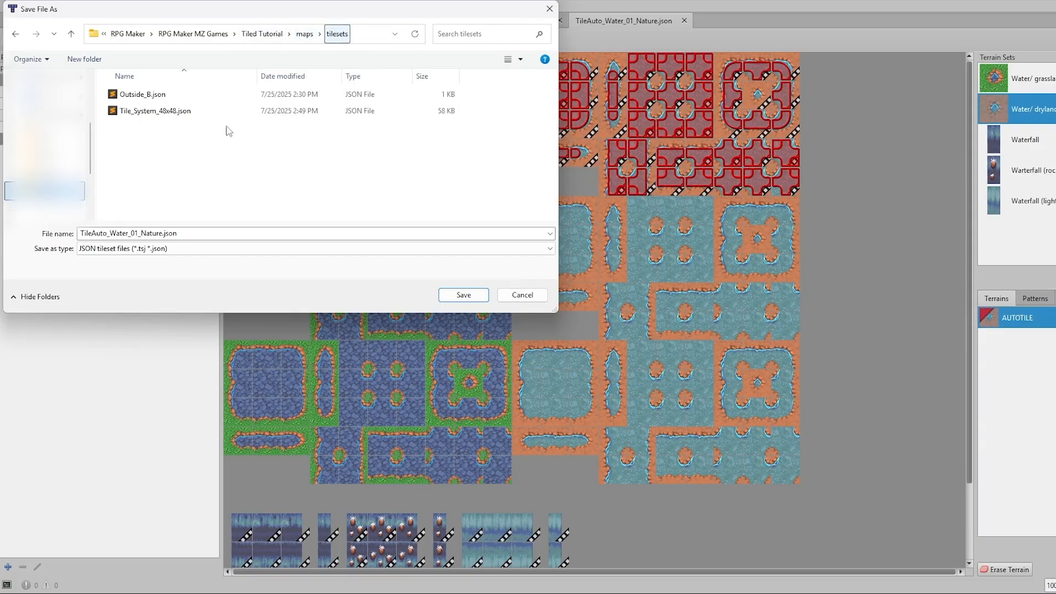
click(463, 296)
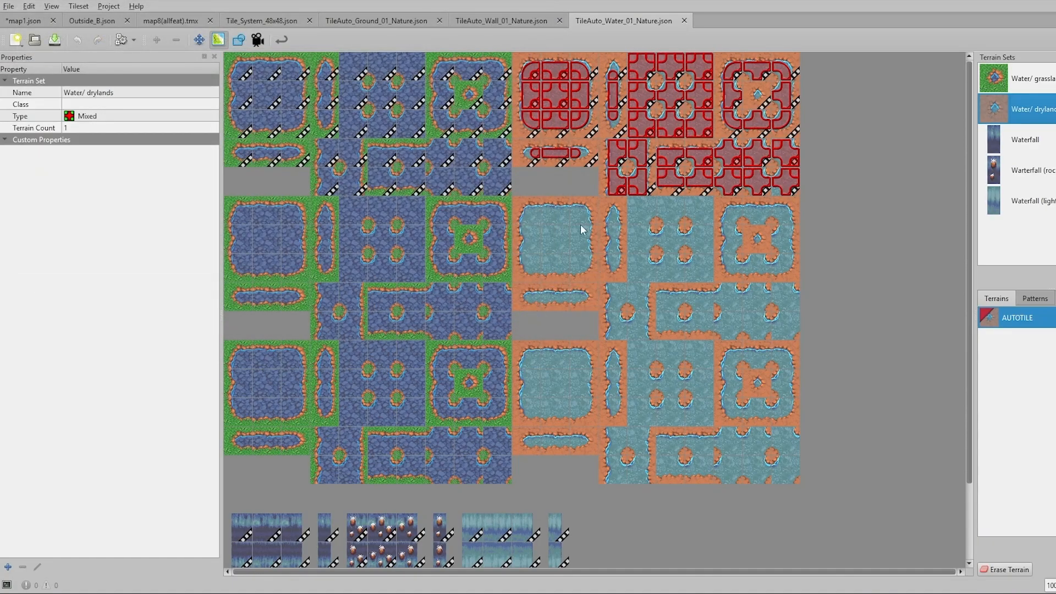
Save TileAuto_Wall_01_Nature.json and TileAuto_Ground_01_Nature.json into the tutorial project's tilesets folder
click(501, 22)
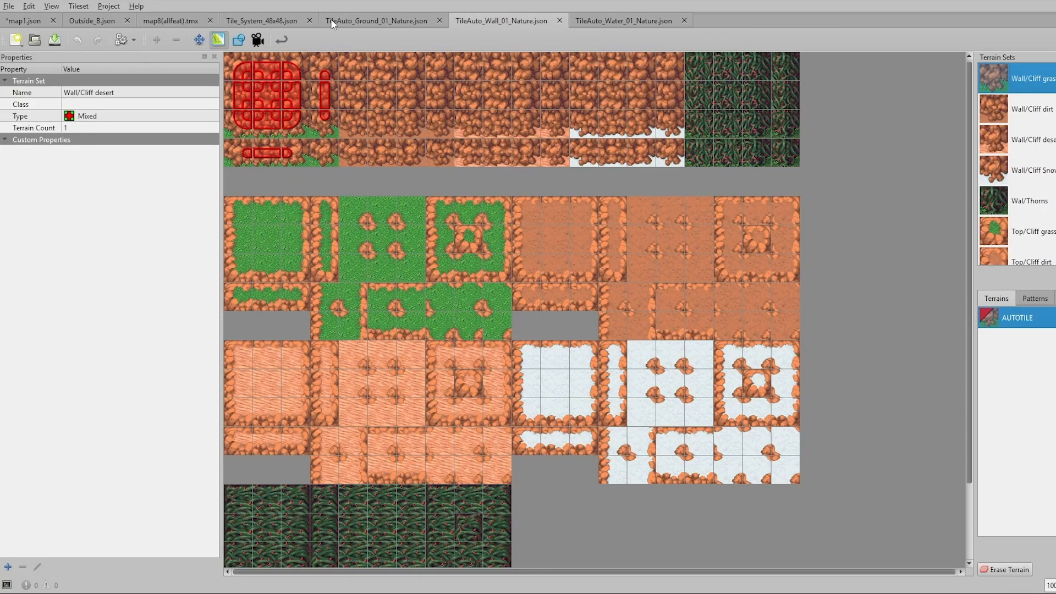
click(10, 7)
click(33, 108)
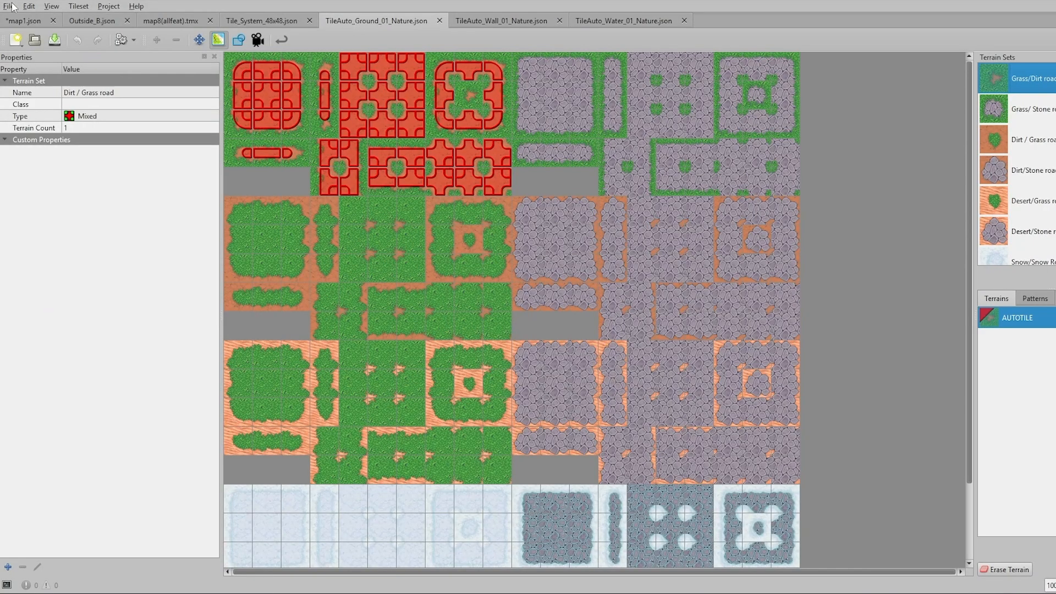
click(9, 6)
click(733, 379)
Browse the sample project's img/tilesets images in File Explorer, and view the Grass/Stone road terrain set back in Tiled
mouse_move(214, 572)
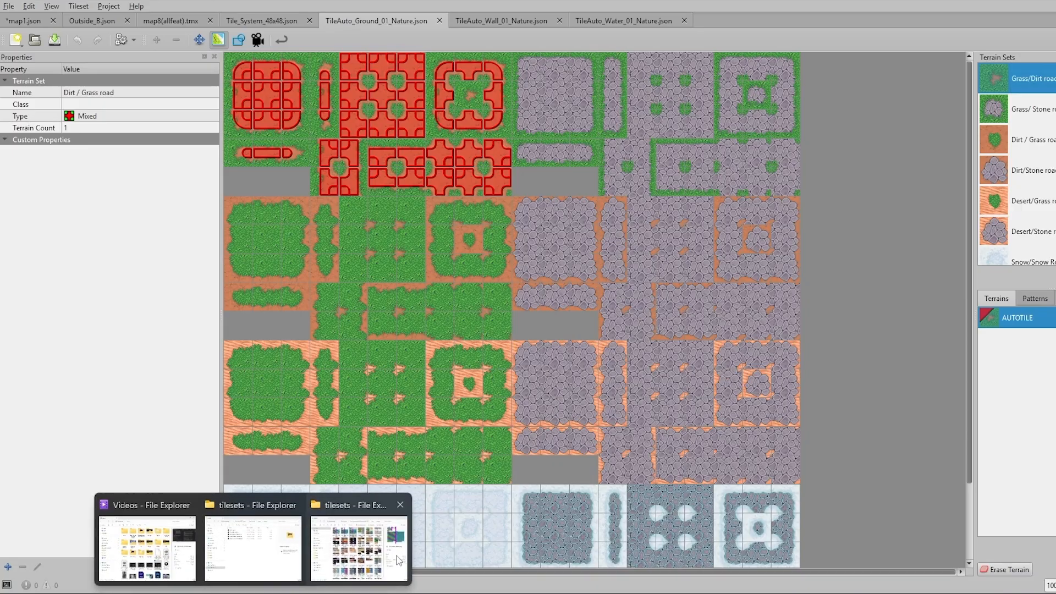
click(148, 542)
click(541, 180)
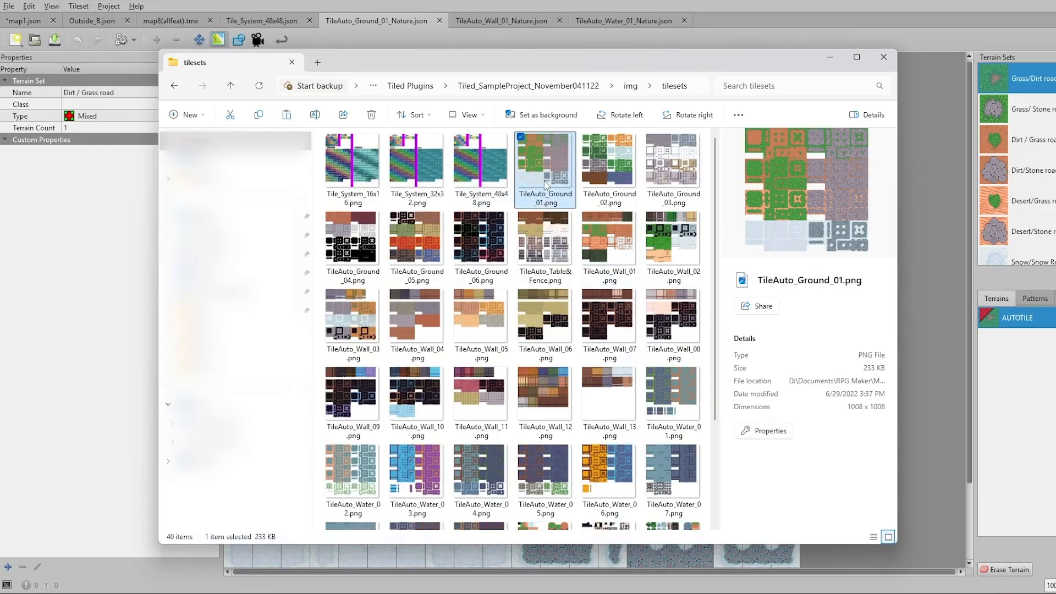
scroll(560, 347, down, 2)
scroll(560, 349, up, 2)
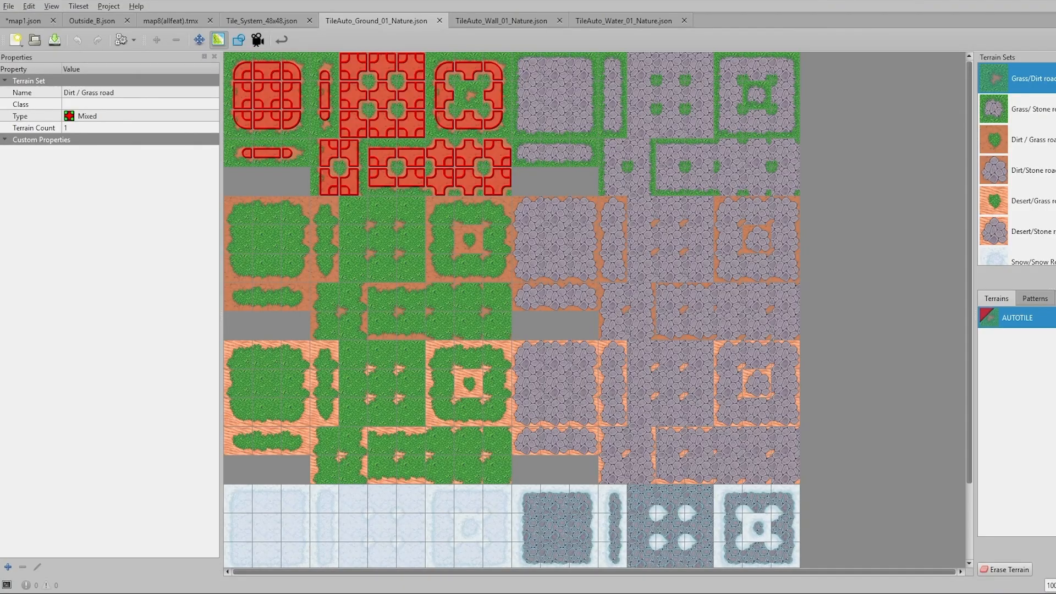
click(1053, 110)
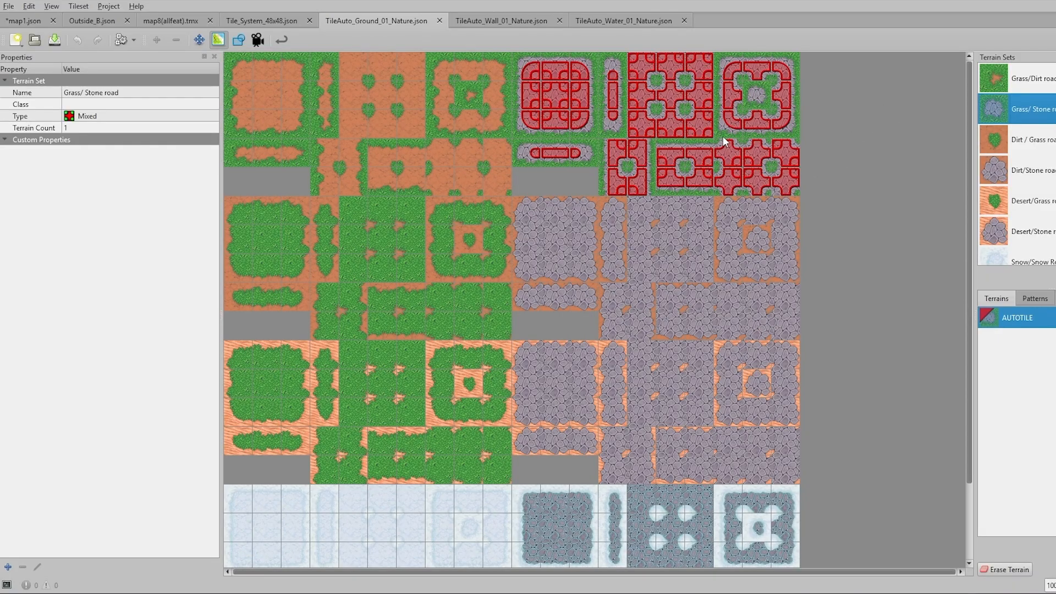
Look through the AutoTile Converter project folder in File Explorer, including its js/plugins subfolder, and return to the project root
mouse_move(246, 593)
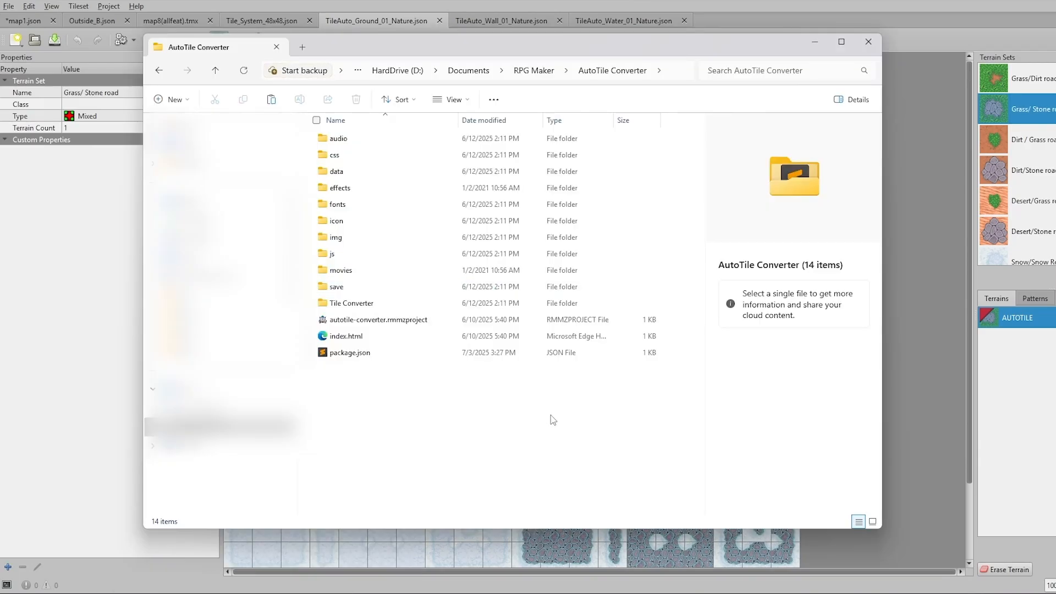
double_click(331, 254)
double_click(341, 155)
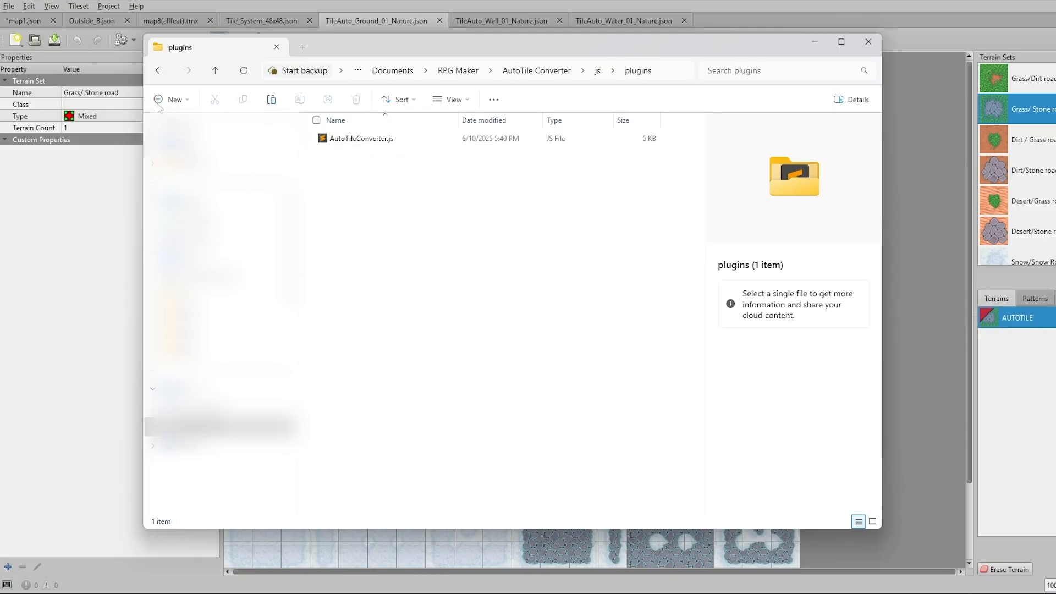
click(160, 72)
click(161, 72)
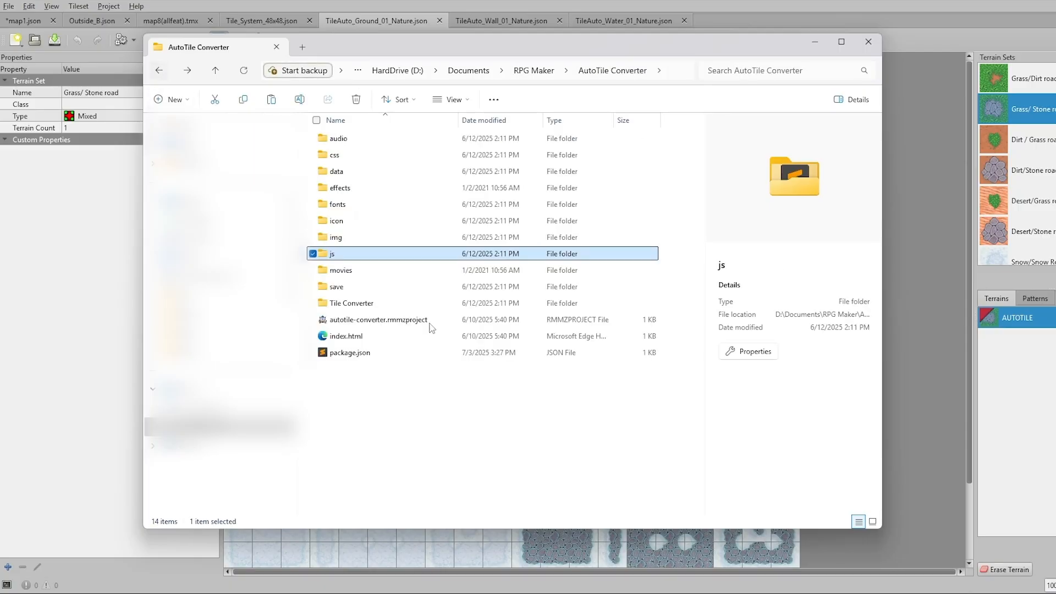
click(501, 428)
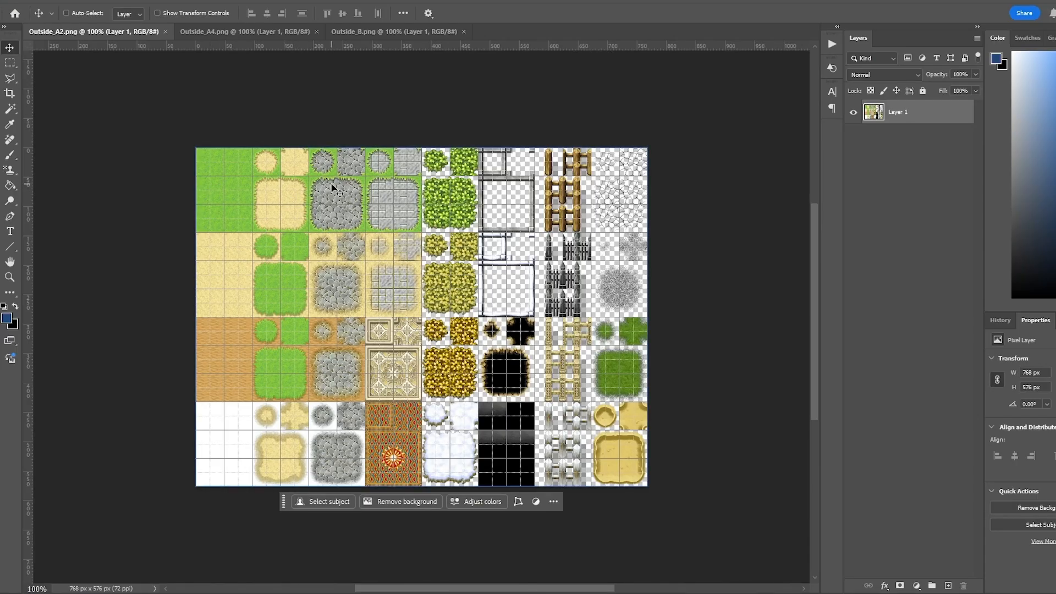
In Photoshop, select and copy a 48 x 48 px plain grass tile from the grass autotile in Outside_A2.png
key(m)
drag(189, 142, 251, 231)
click(220, 199)
drag(209, 190, 238, 219)
Paste the grass tile into the empty upper-left cell of Outside_B.png, merge it into the layer below, and save the image
click(359, 30)
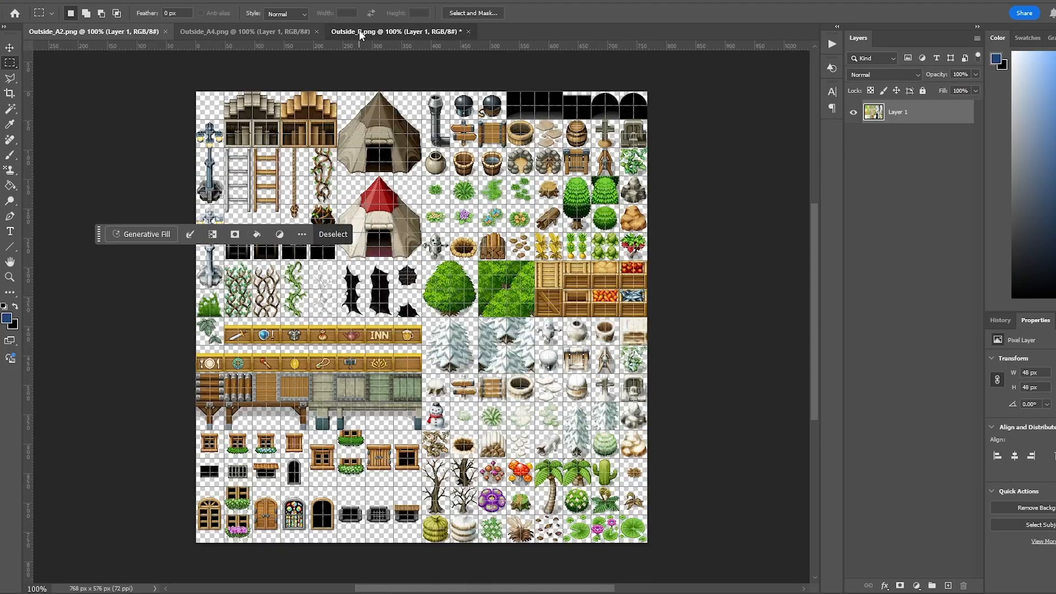
key(ctrl+v)
key(v)
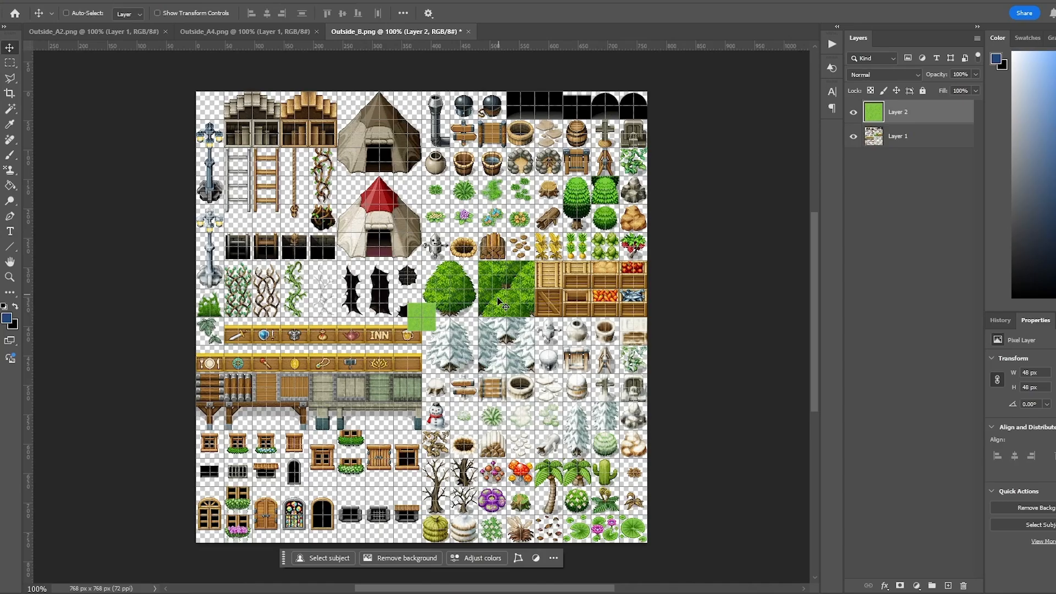
drag(397, 301, 187, 89)
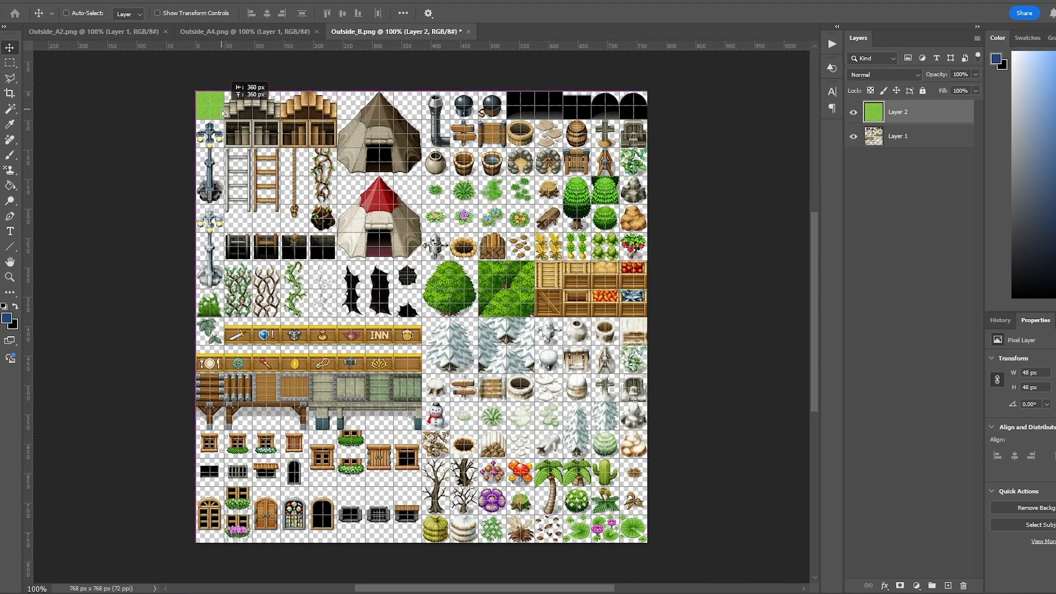
key(ctrl+e)
key(ctrl+s)
In Outside_A2.png, copy the 96 x 144 px grass-edged stone autotile to its own layer and hide Layer 1
click(82, 28)
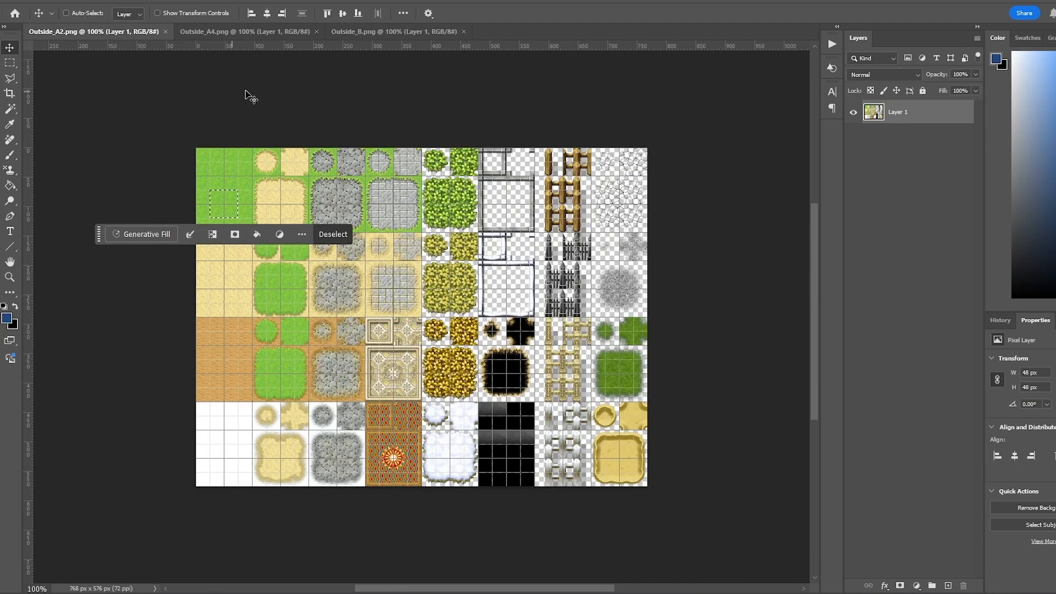
key(m)
drag(309, 148, 365, 232)
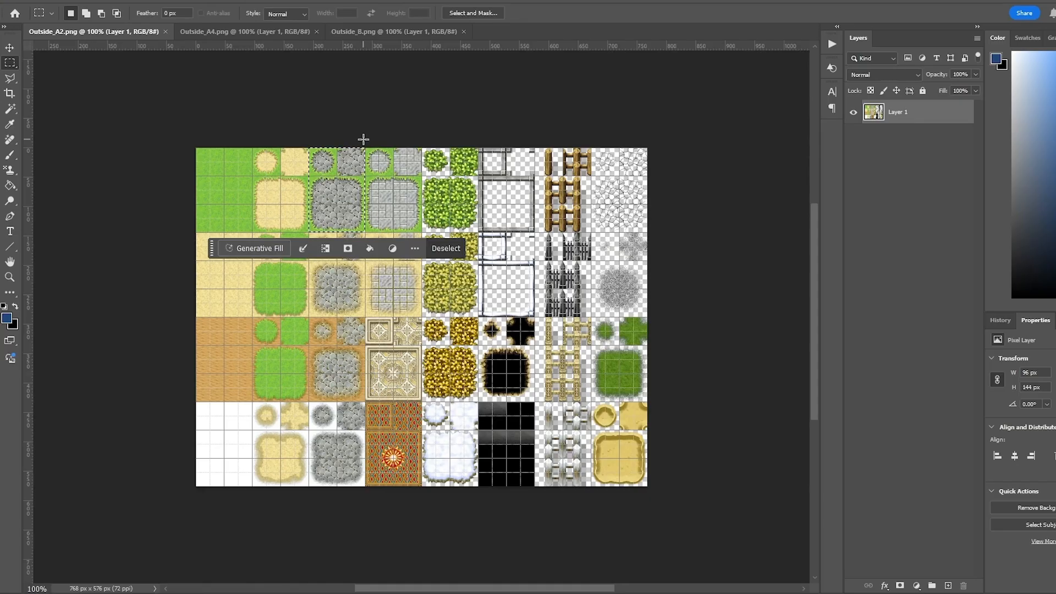
right_click(352, 189)
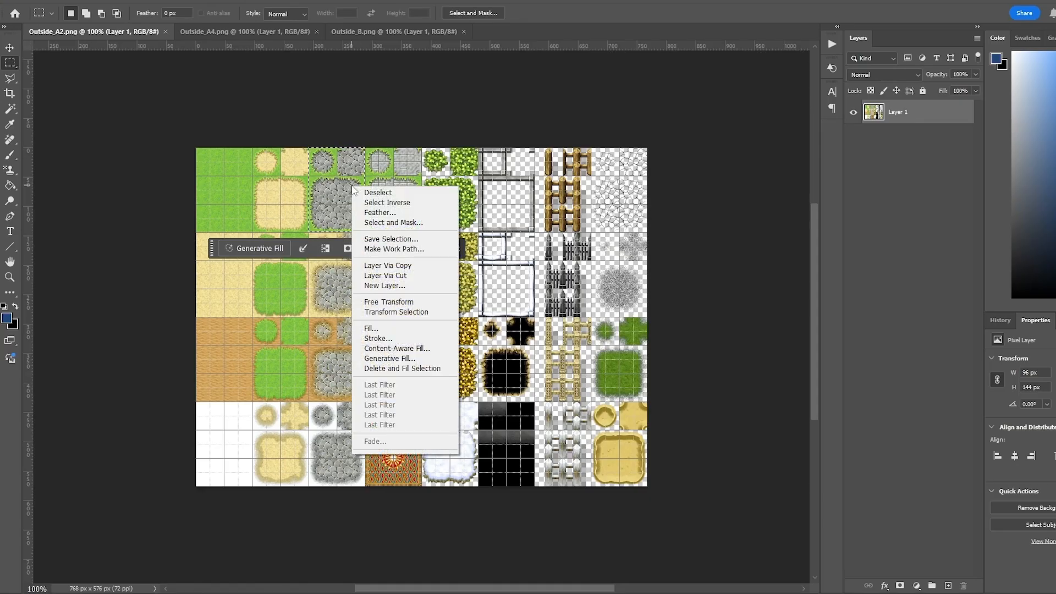
click(388, 266)
click(853, 136)
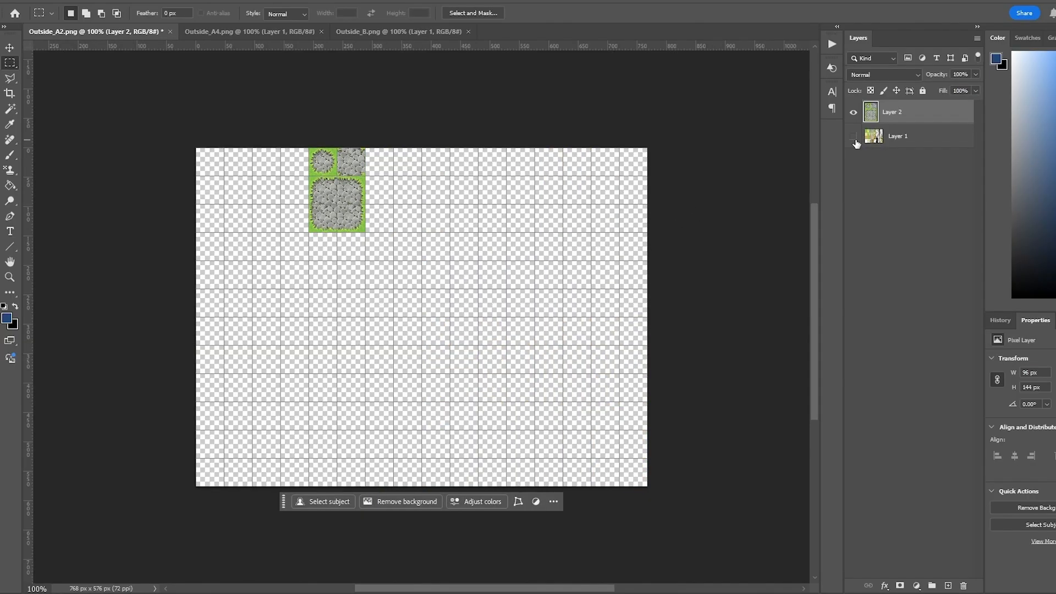
Crop the Outside_A2.png canvas to the 96 x 144 px stone autotile
right_click(917, 112)
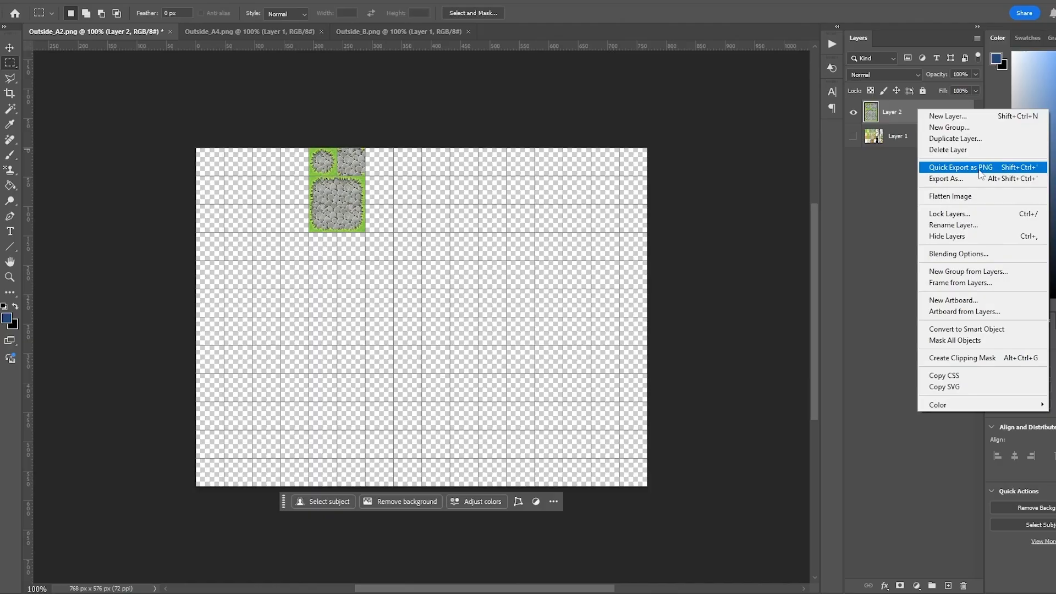
click(880, 176)
drag(300, 144, 366, 233)
click(63, 1)
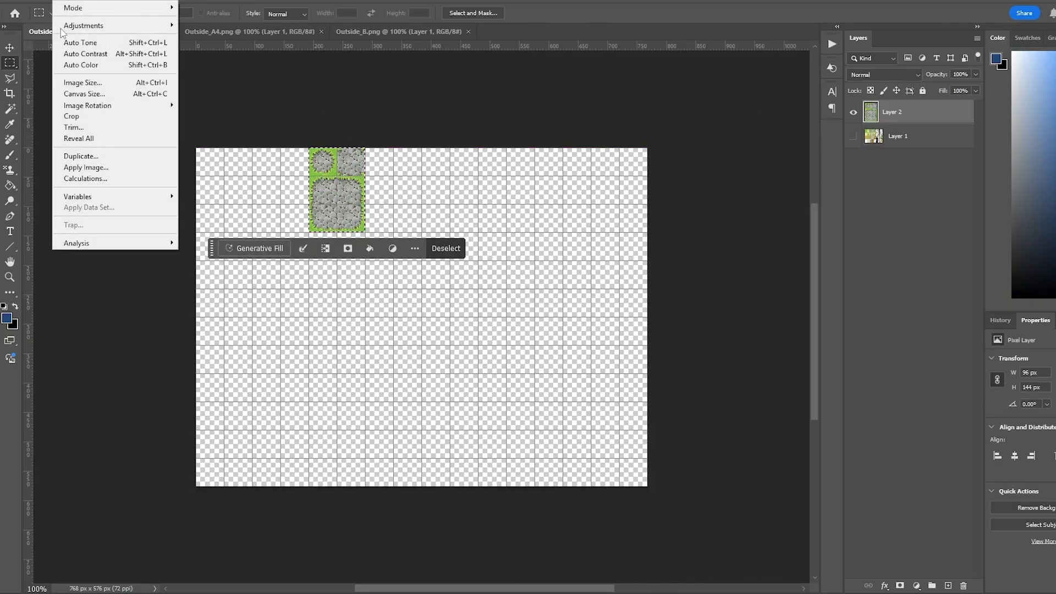
click(113, 117)
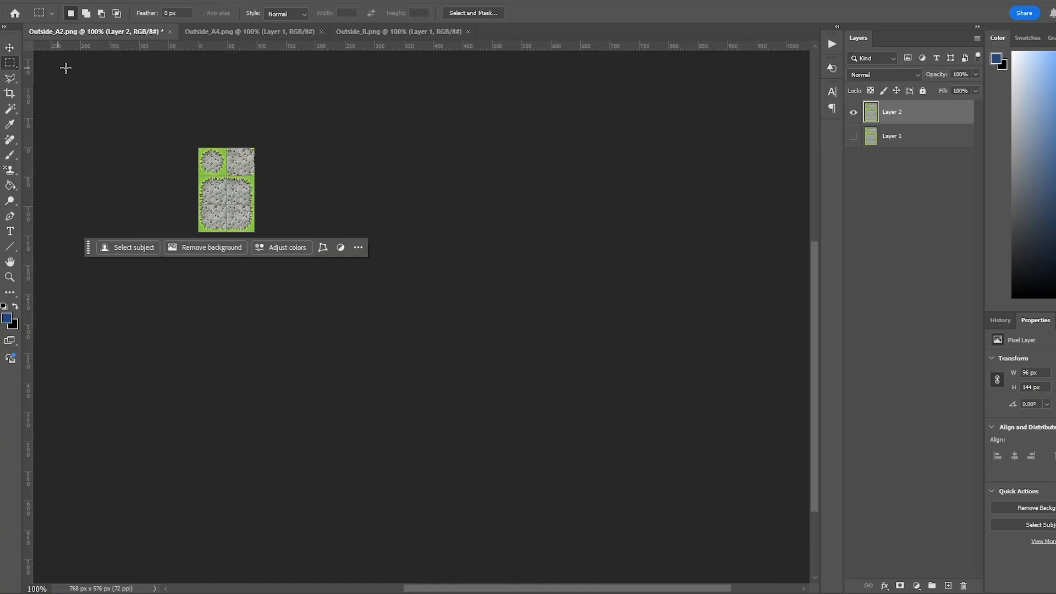
Start saving the cropped stone autotile as a new file and browse to the AutoTile Converter project's Tile Converter\Input folder
click(27, 2)
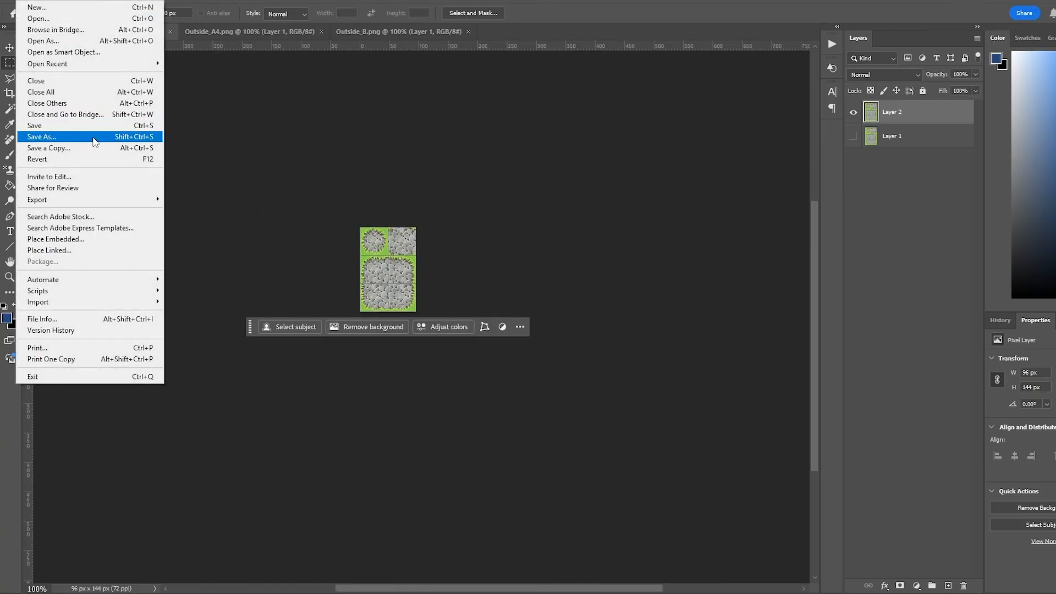
click(83, 142)
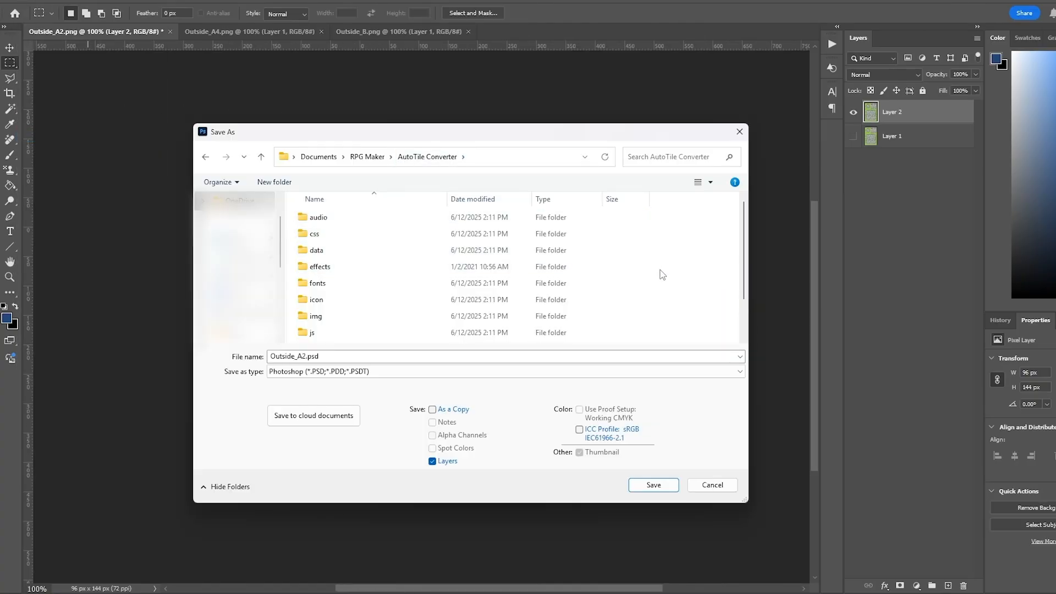
scroll(660, 275, down, 1)
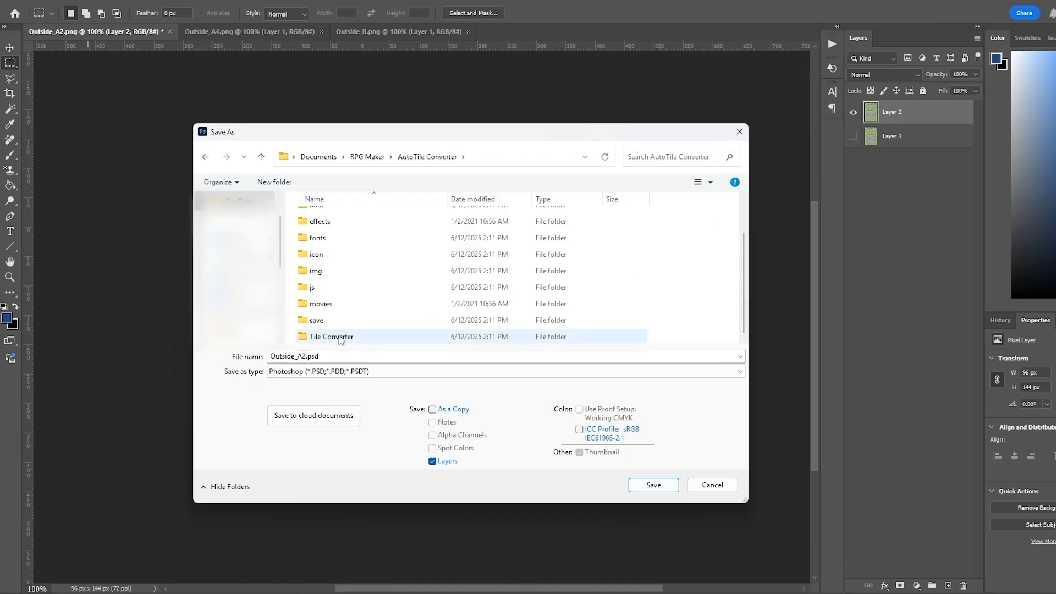
double_click(350, 336)
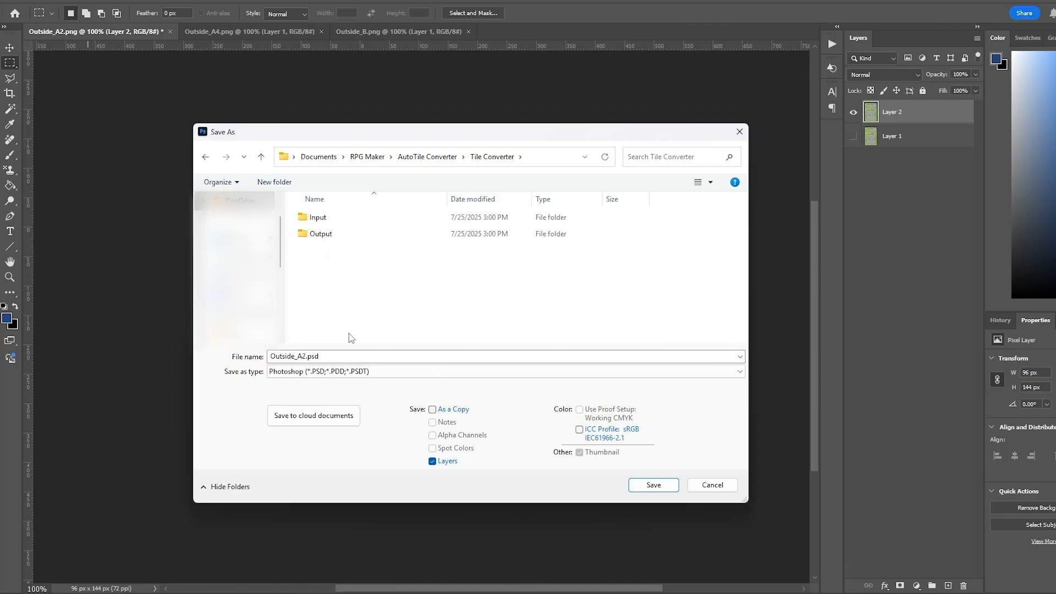
double_click(324, 218)
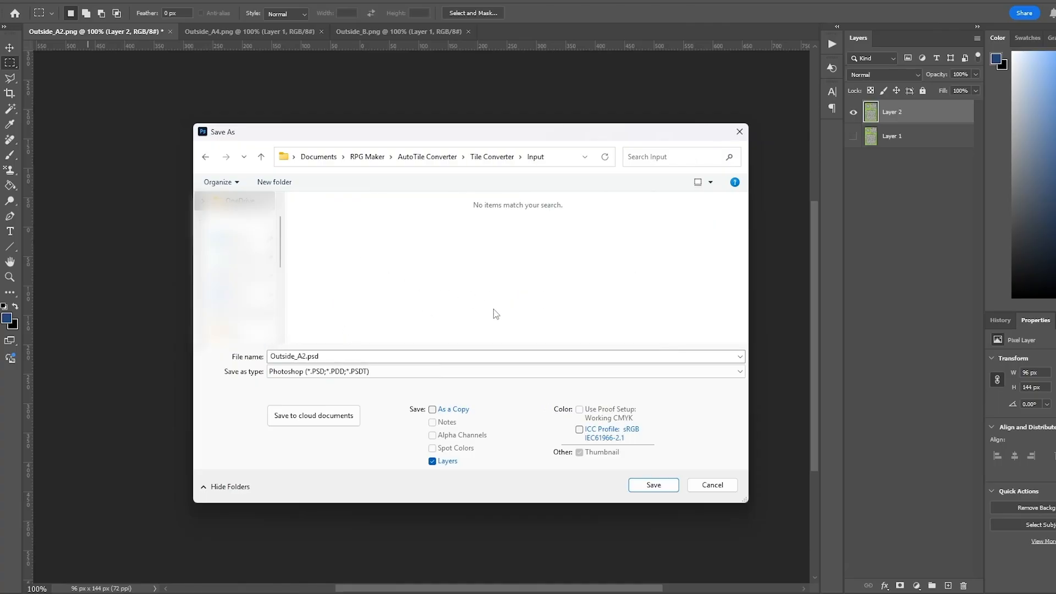
Look through the Tile Converter's Input and Output folders while choosing the save location, ending in the Input folder
click(492, 157)
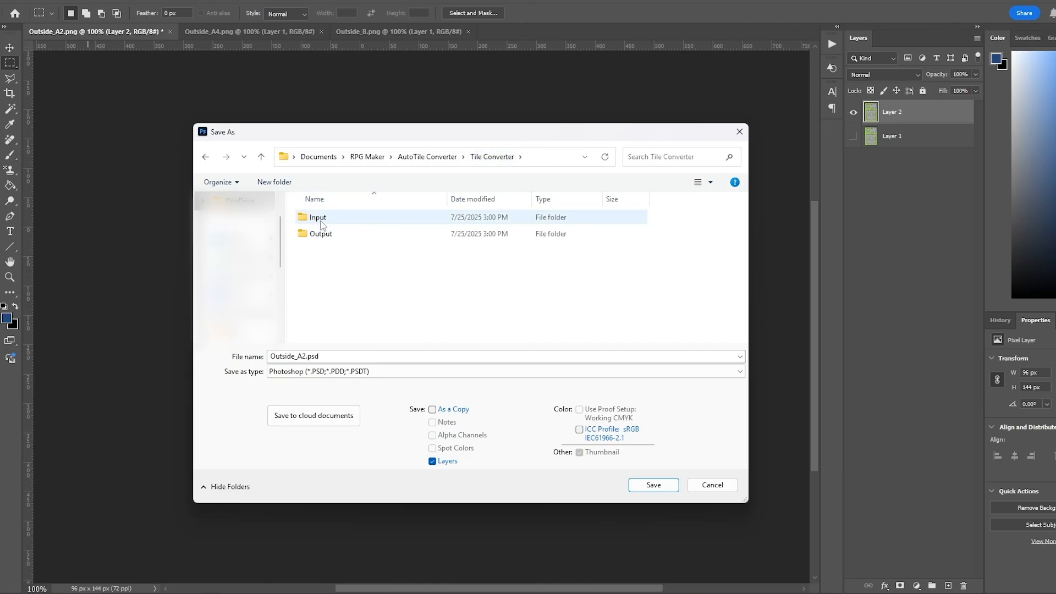
double_click(319, 219)
click(492, 156)
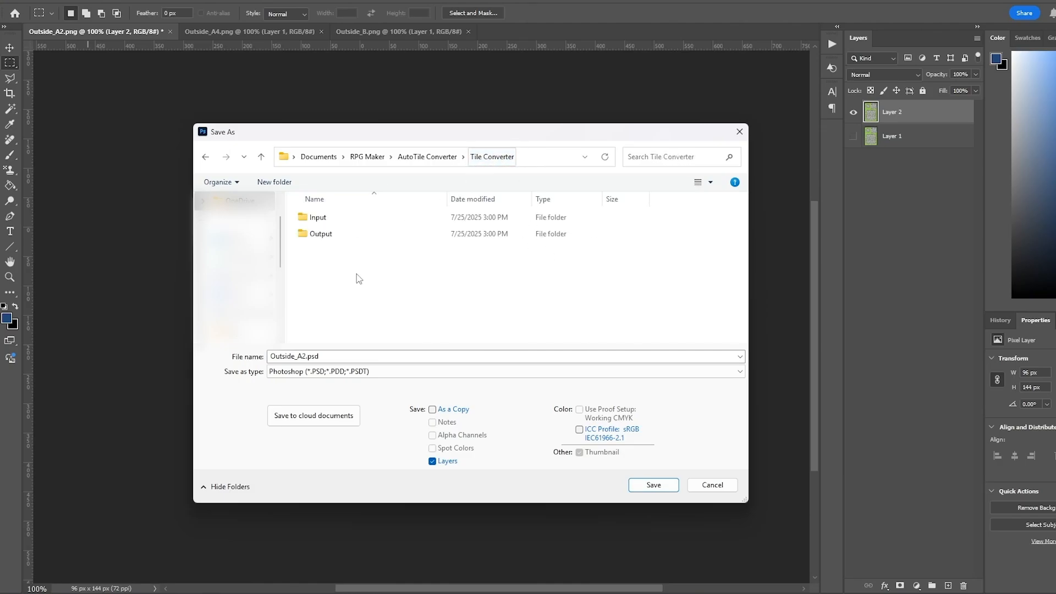
double_click(484, 234)
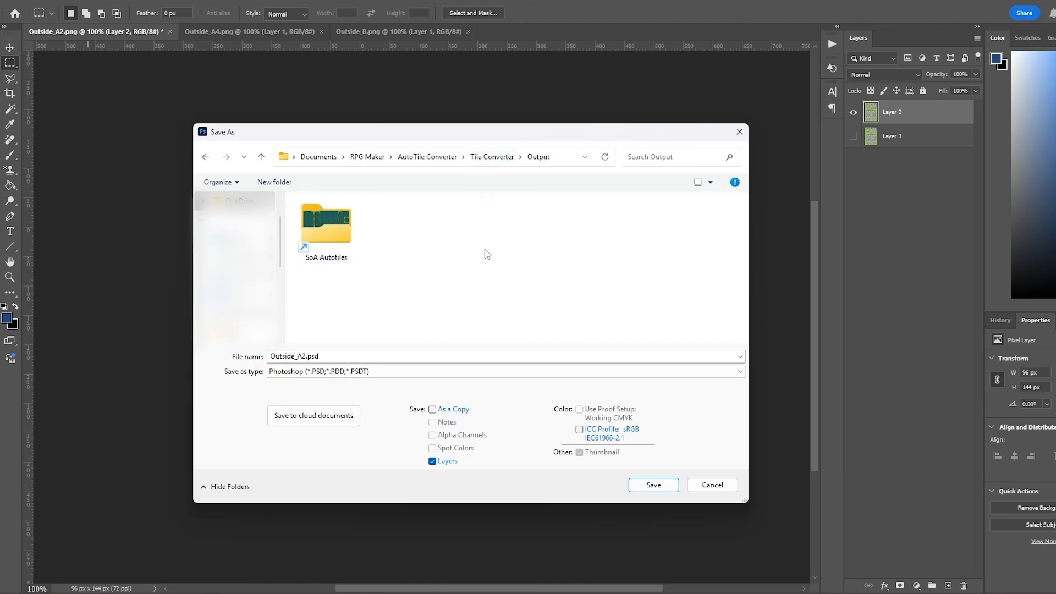
click(491, 157)
double_click(319, 233)
click(487, 164)
double_click(326, 231)
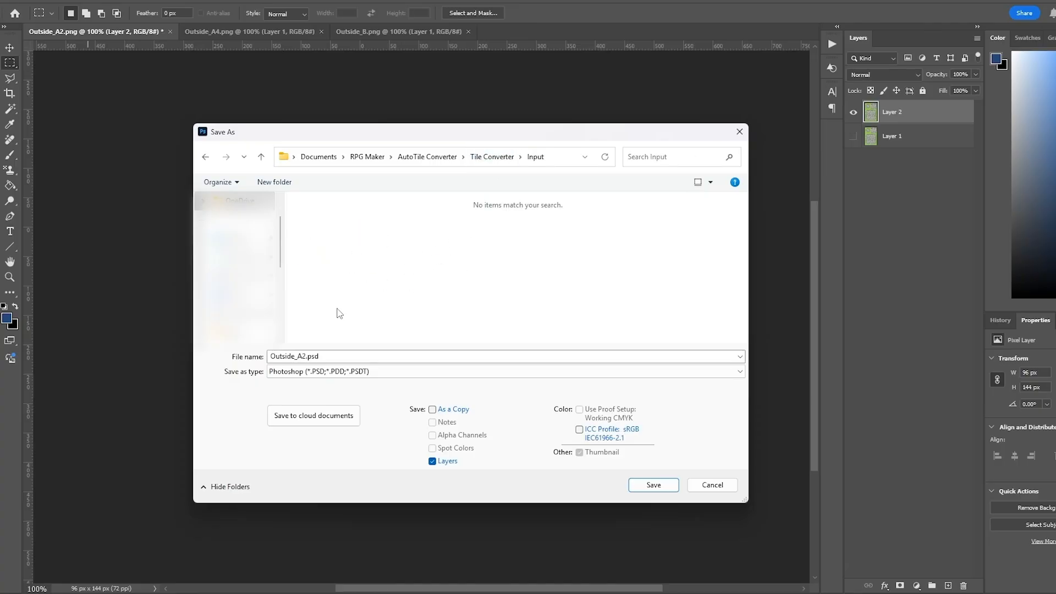
Save the stone autotile in PNG format as stone_grass in the Input folder
click(387, 375)
click(394, 367)
click(391, 370)
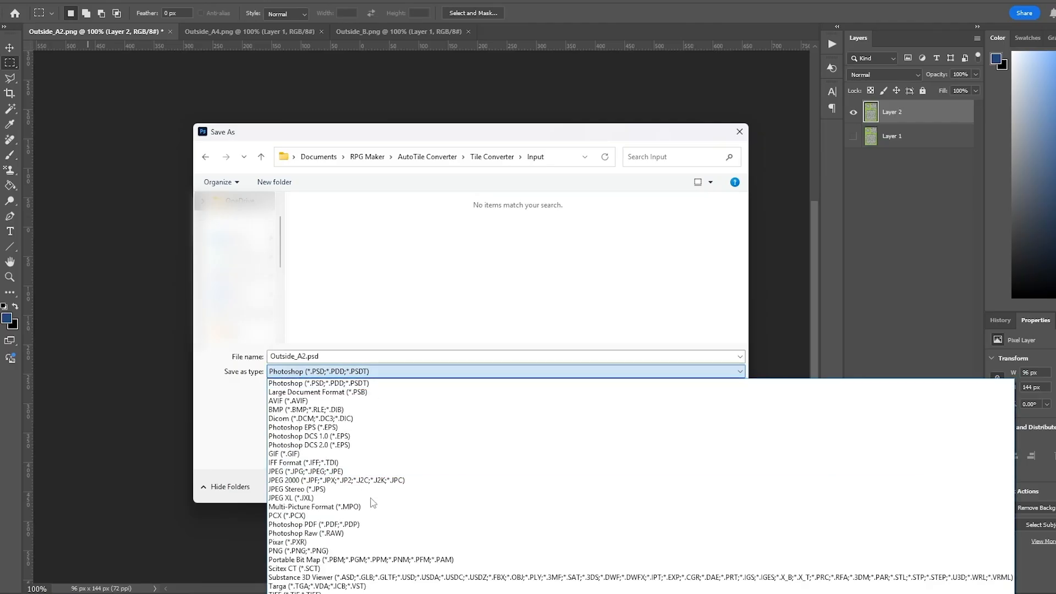
click(357, 544)
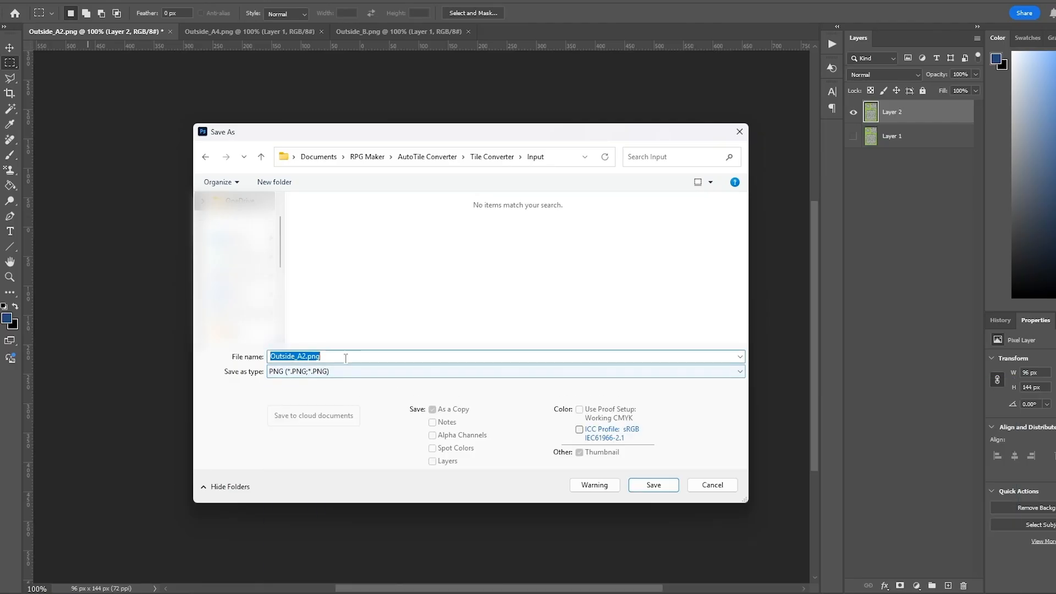
drag(372, 139, 478, 219)
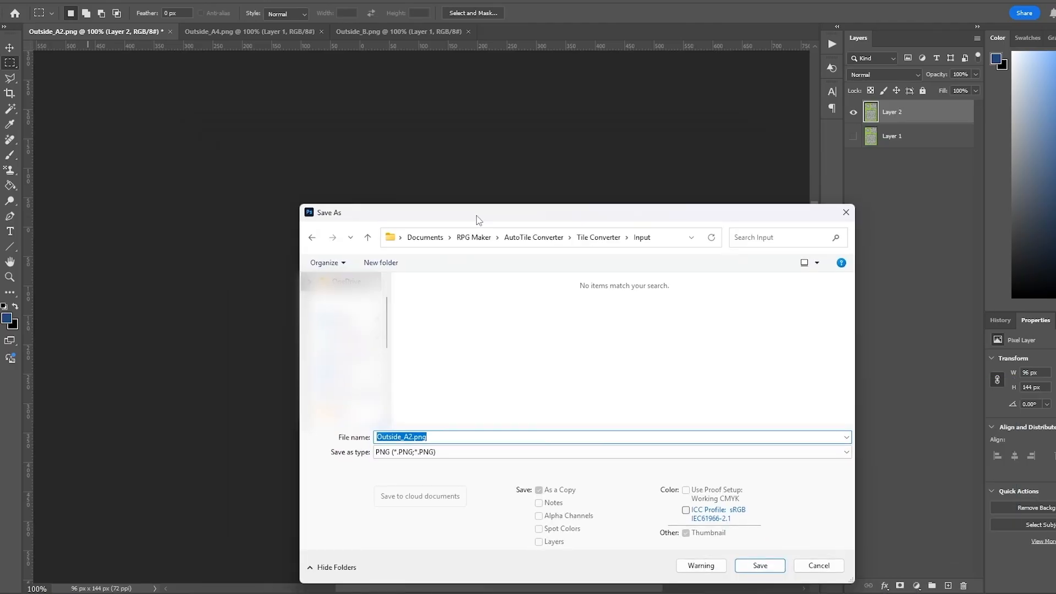
text(stone_grass)
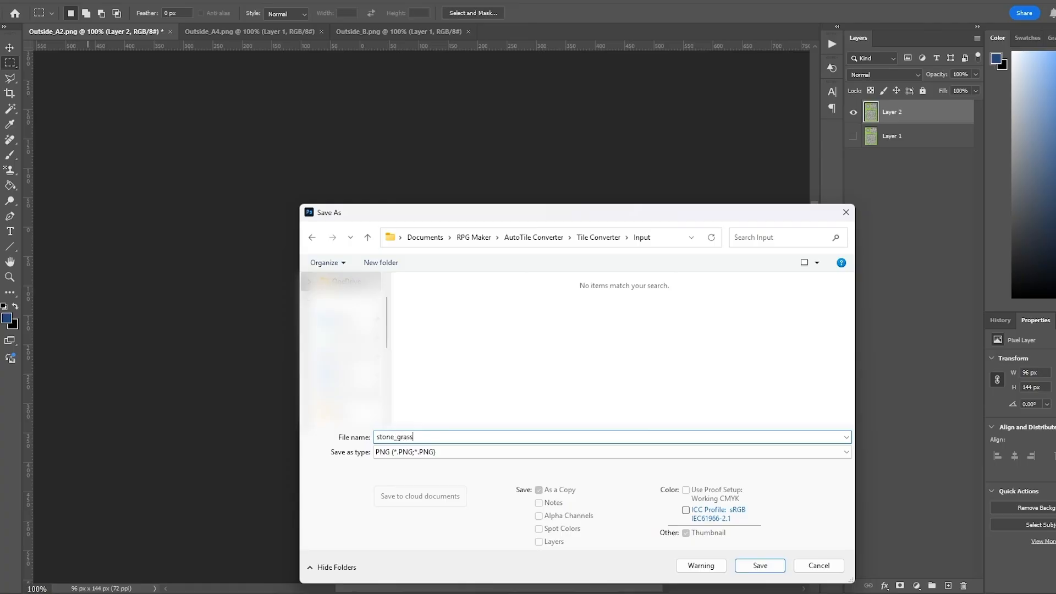
key(Return)
Switch to RPG Maker MZ, open the AutoTile Converter project's folder, and check the source image in Tile Converter\Input
right_click(410, 593)
click(418, 517)
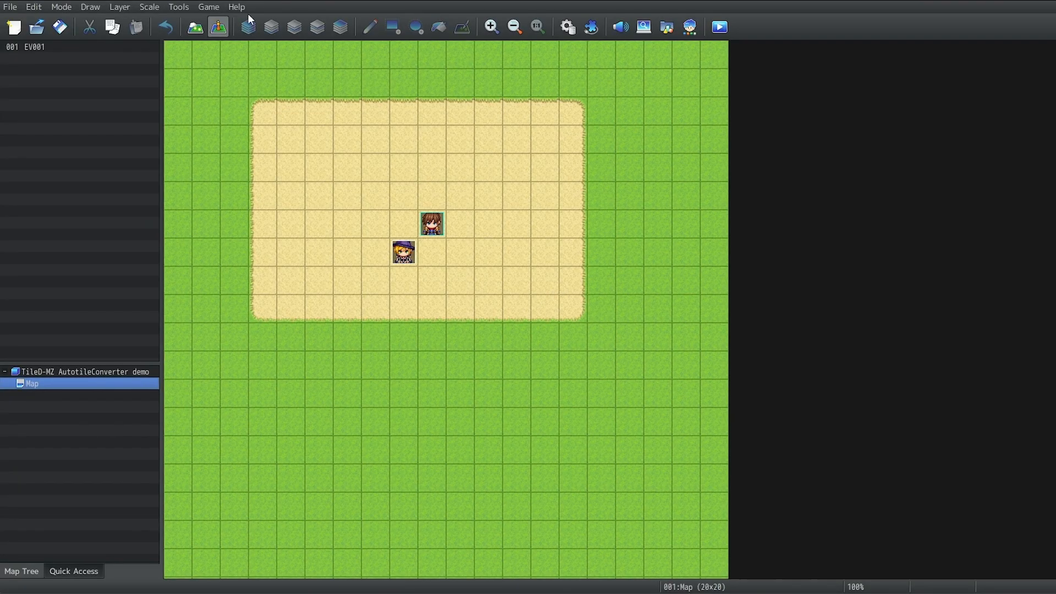
click(208, 7)
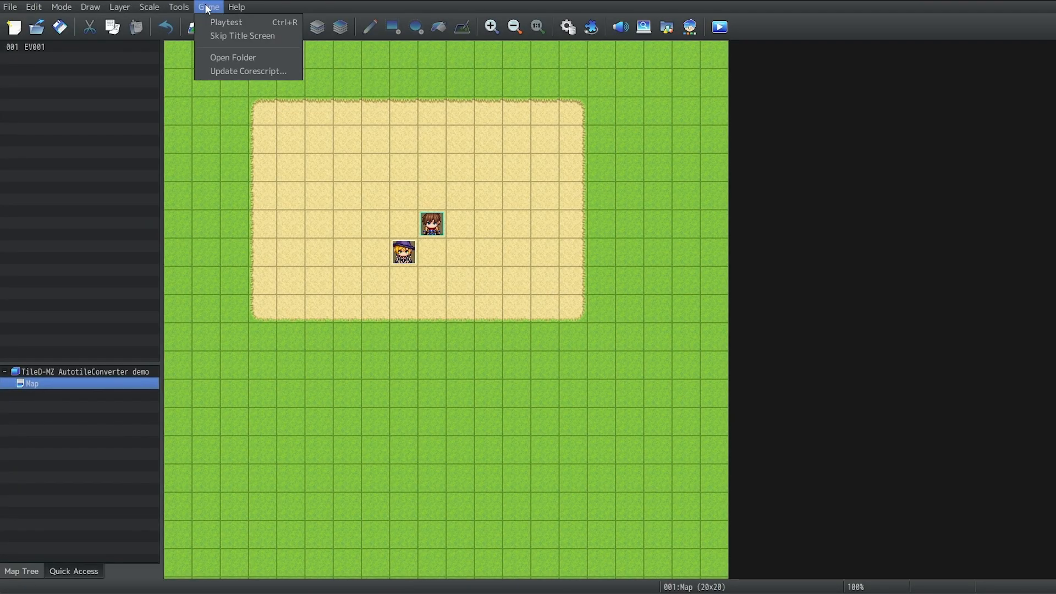
click(229, 55)
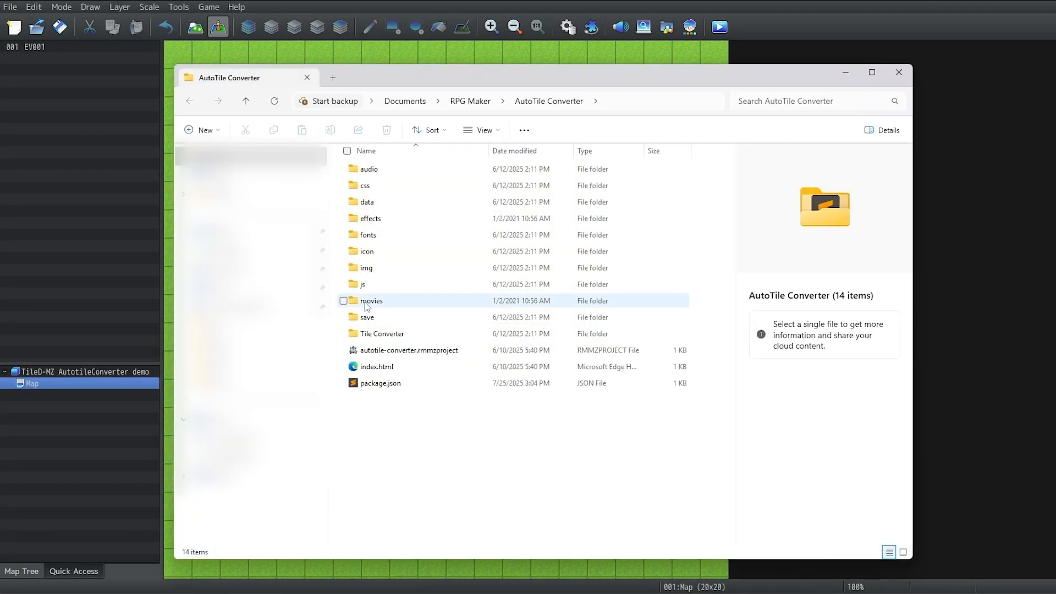
double_click(410, 334)
click(389, 171)
double_click(389, 172)
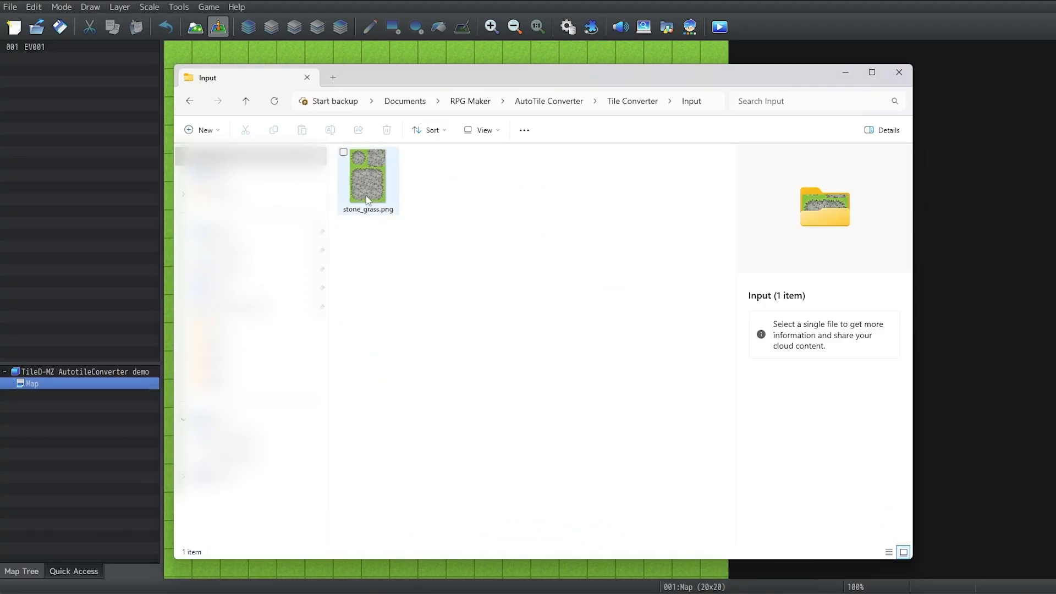
Run and close a playtest to convert the autotile, and select the converted stone_grass.png in the Tile Converter's Output folder
click(720, 26)
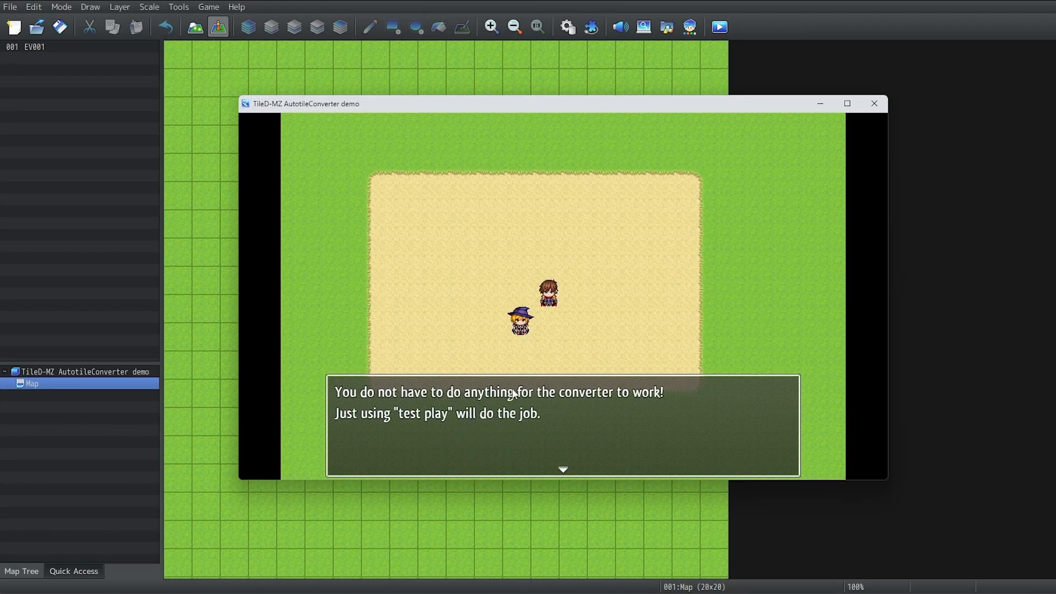
click(875, 103)
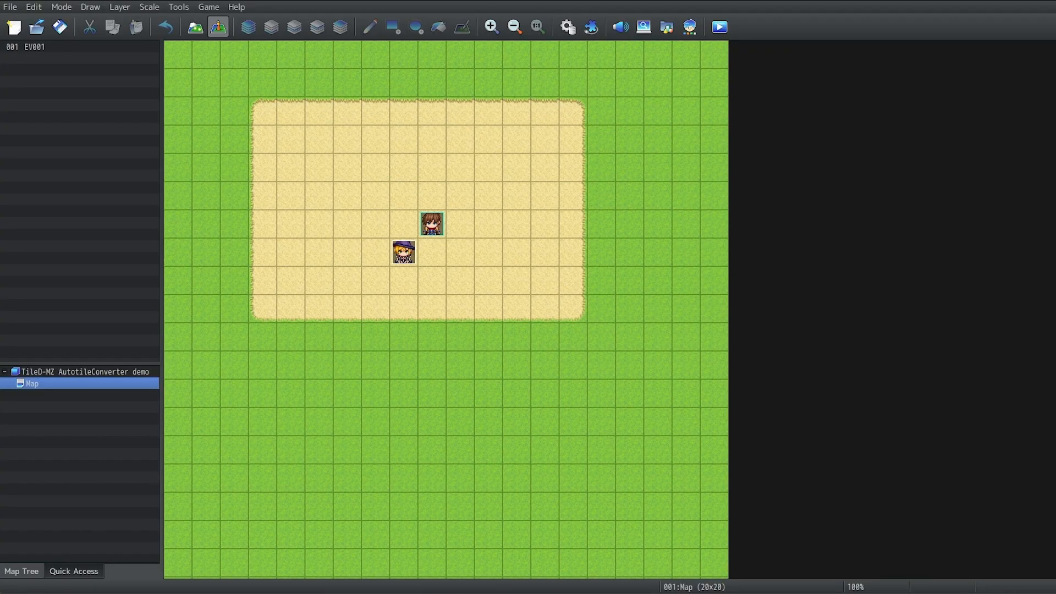
click(426, 532)
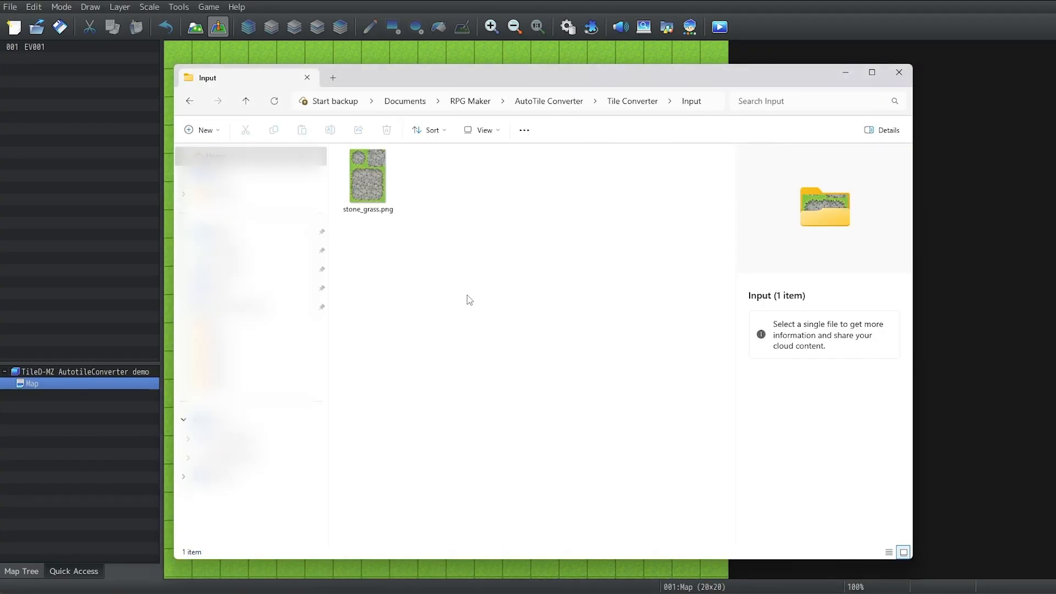
click(647, 104)
double_click(367, 185)
click(434, 187)
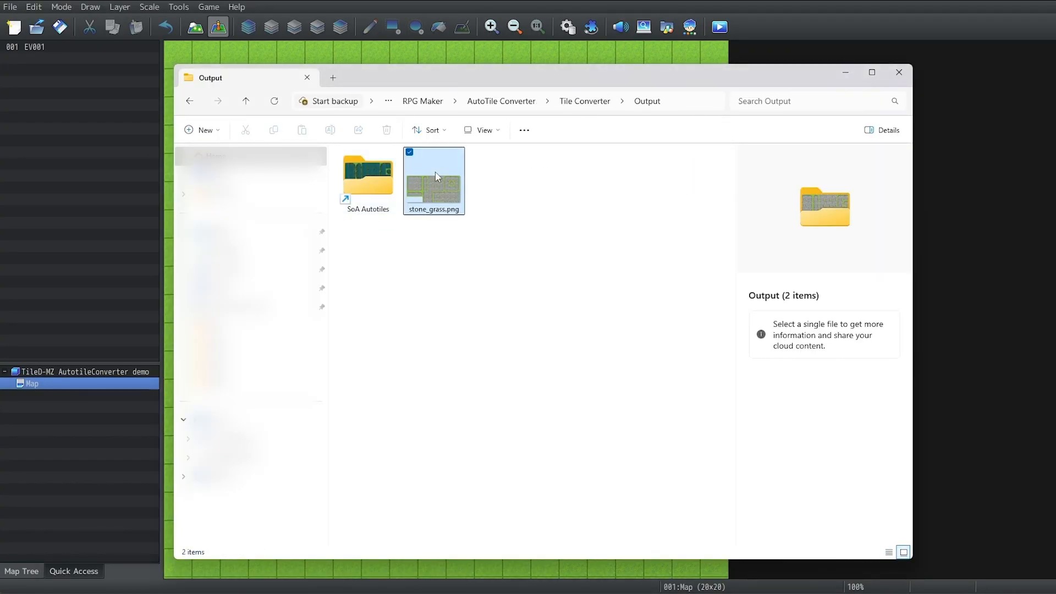
click(499, 328)
click(452, 206)
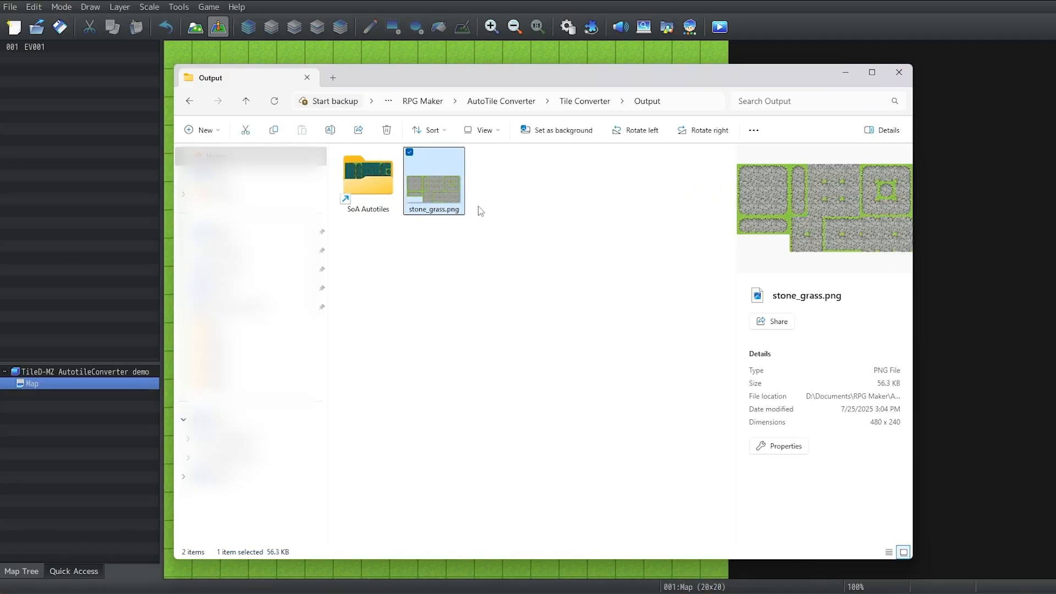
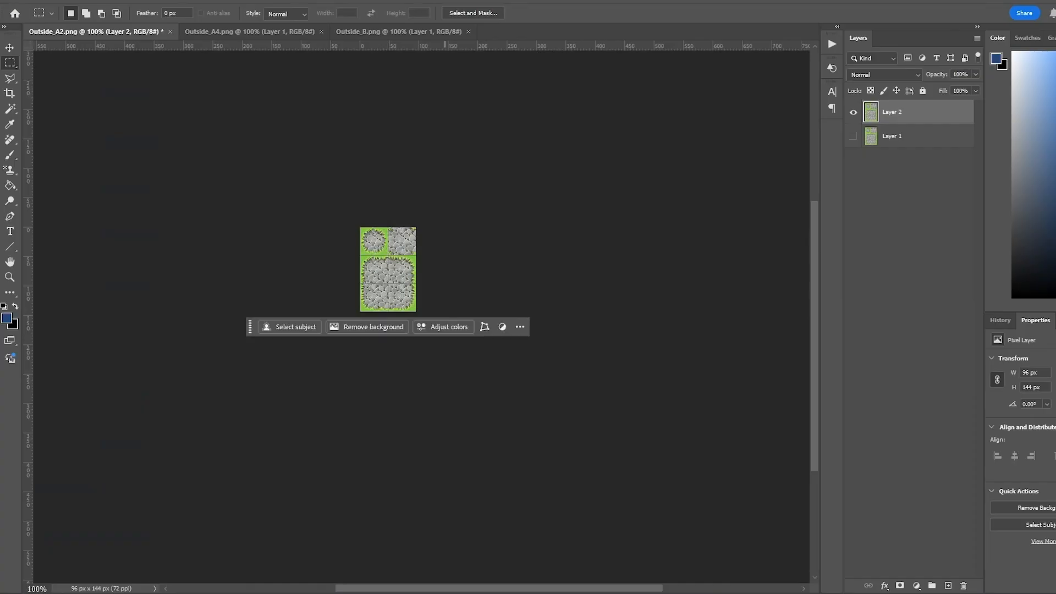
In Photoshop, open TileAuto_Ground_01.png from the Tiled_SampleProject_November041122 img\tilesets folder
click(34, 3)
click(39, 18)
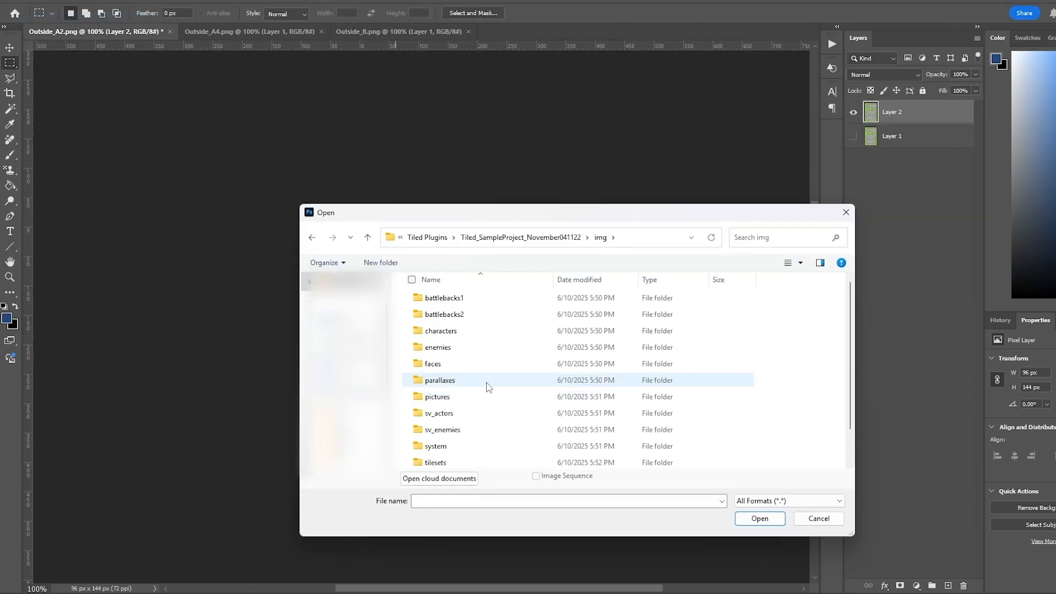
scroll(488, 387, down, 1)
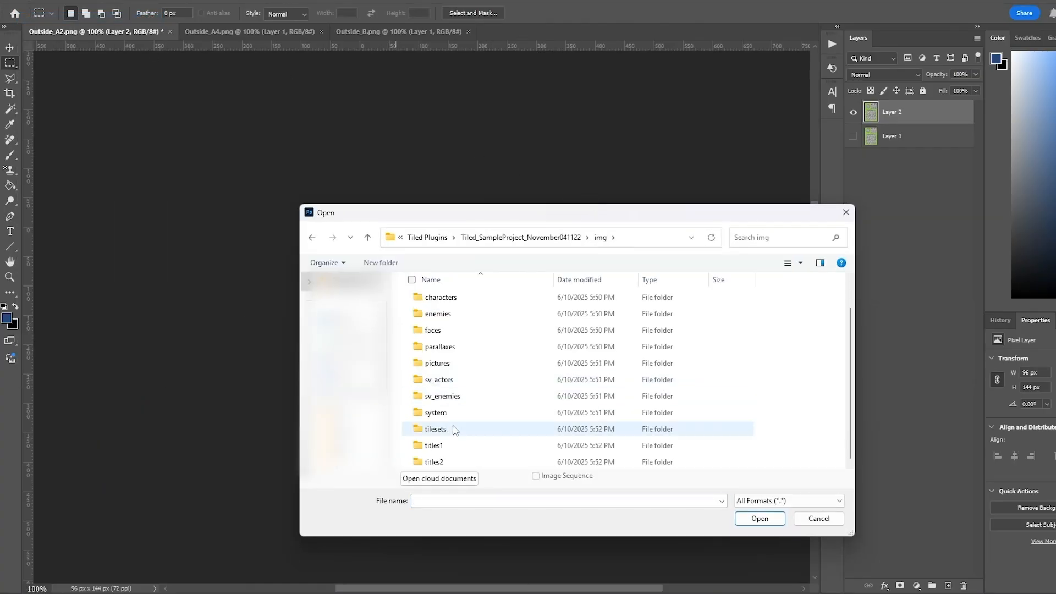
double_click(456, 430)
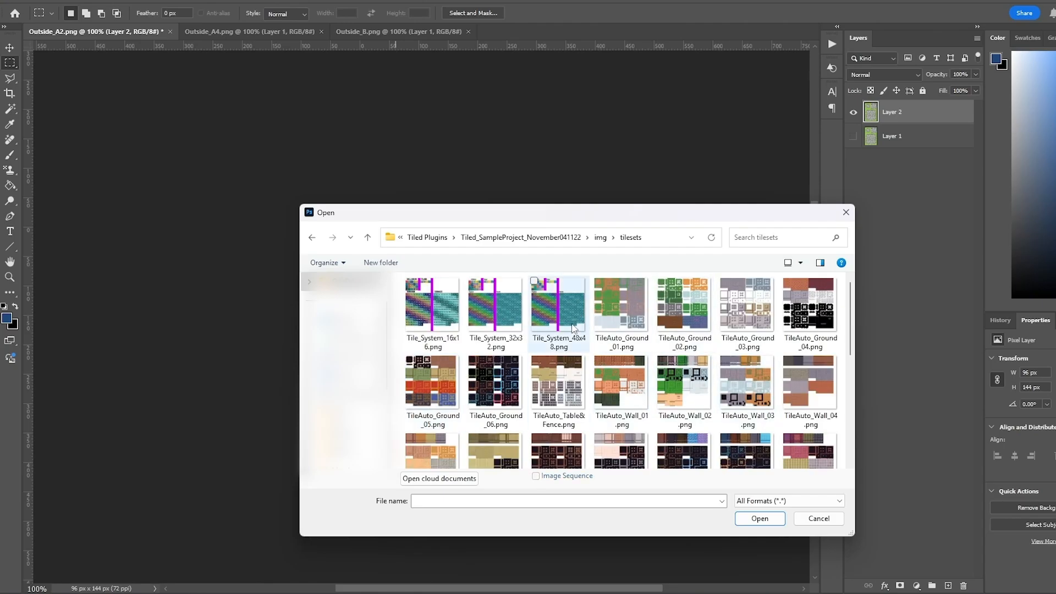
double_click(621, 310)
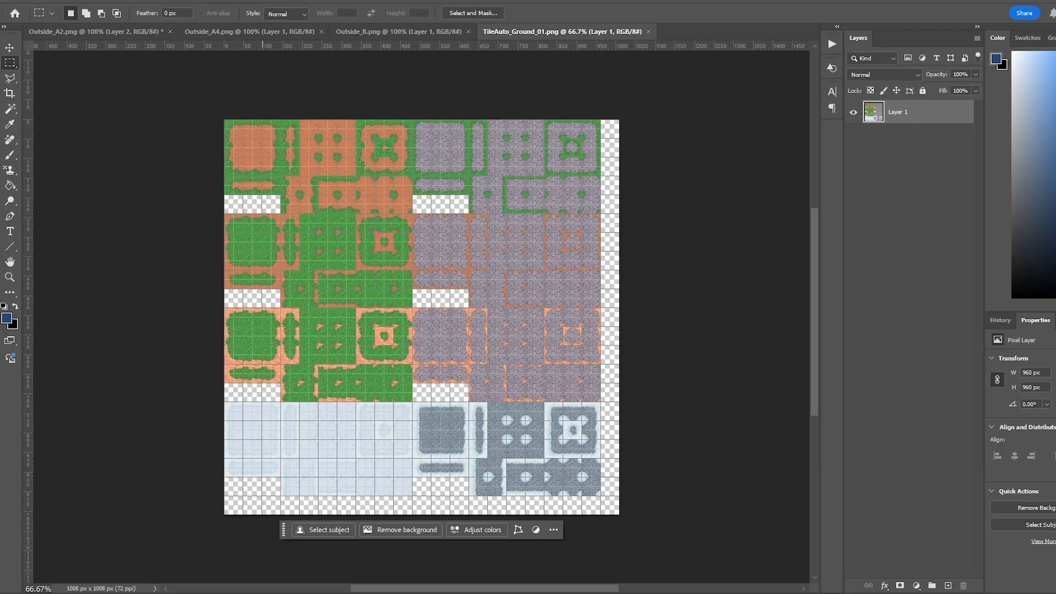
Place the converted stone_grass.png over the upper-left autotile block of TileAuto_Ground_01.png and hide Layer 1
mouse_move(251, 584)
click(412, 547)
drag(808, 192, 347, 248)
drag(476, 323, 381, 159)
key(Return)
key(m)
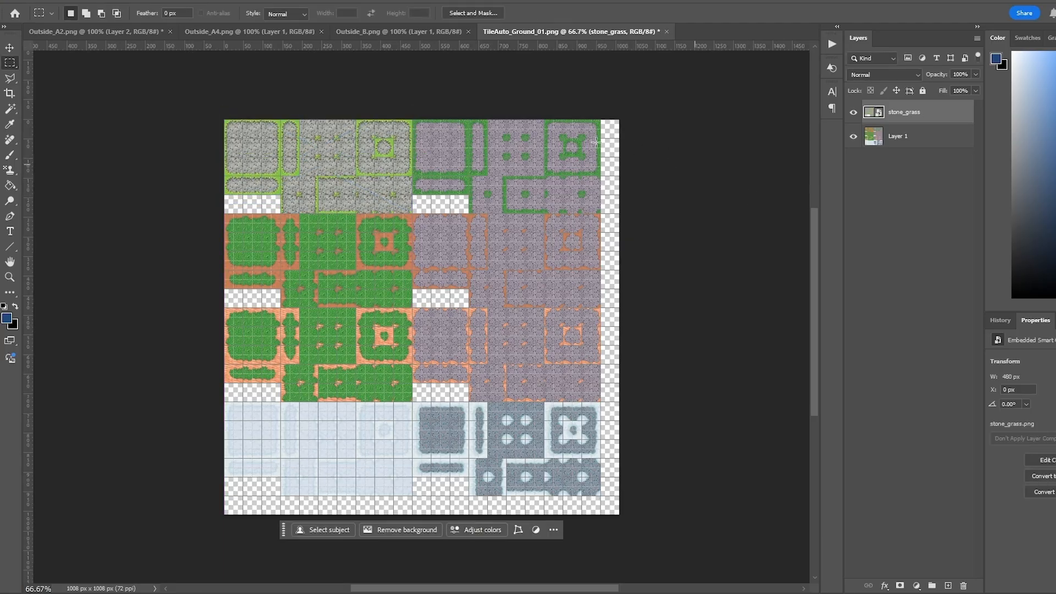
click(853, 135)
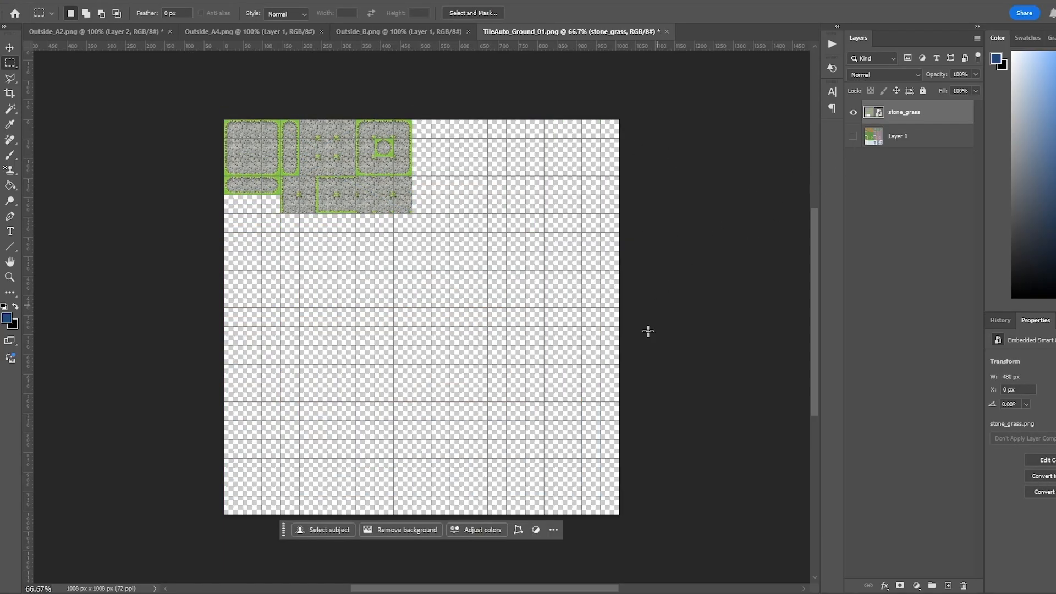
Save a PNG copy of the sheet as TileAuto_Ground_01.png in the Tiled Tutorial project's img\tilesets folder
click(26, 1)
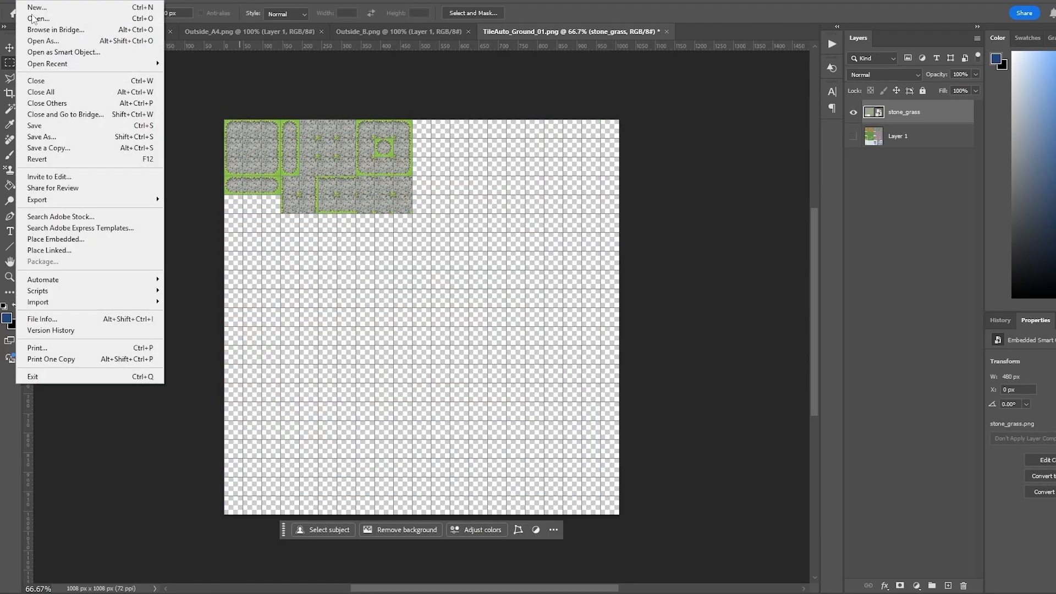
click(80, 149)
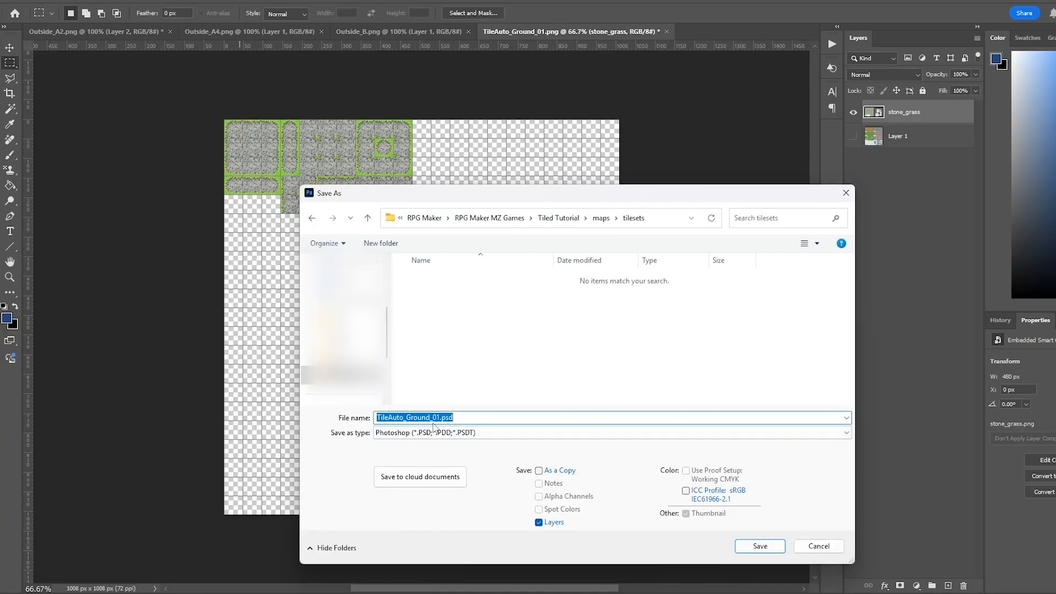
click(456, 434)
click(440, 368)
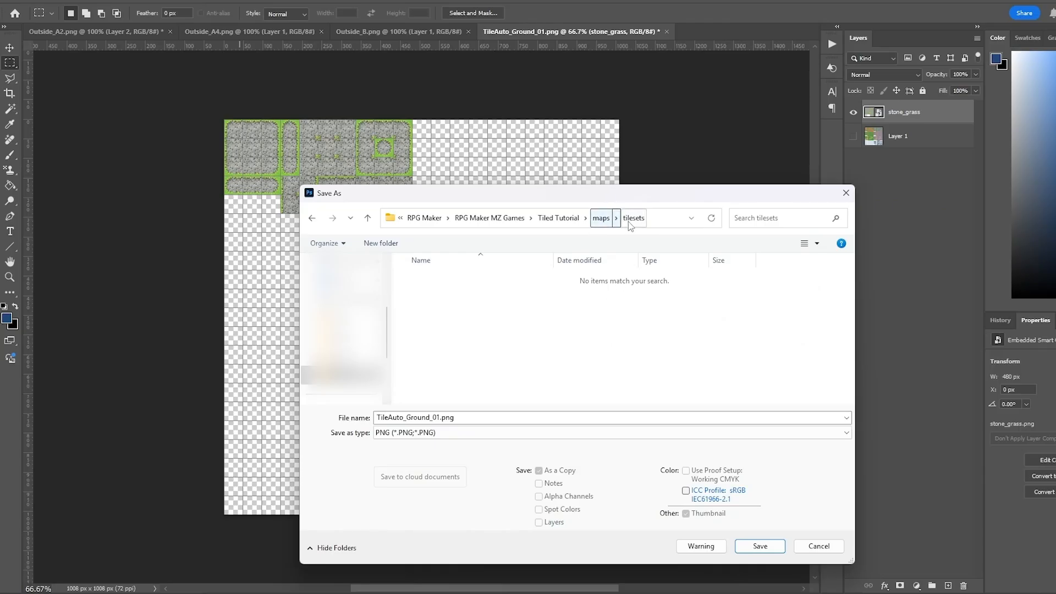
click(555, 218)
double_click(427, 378)
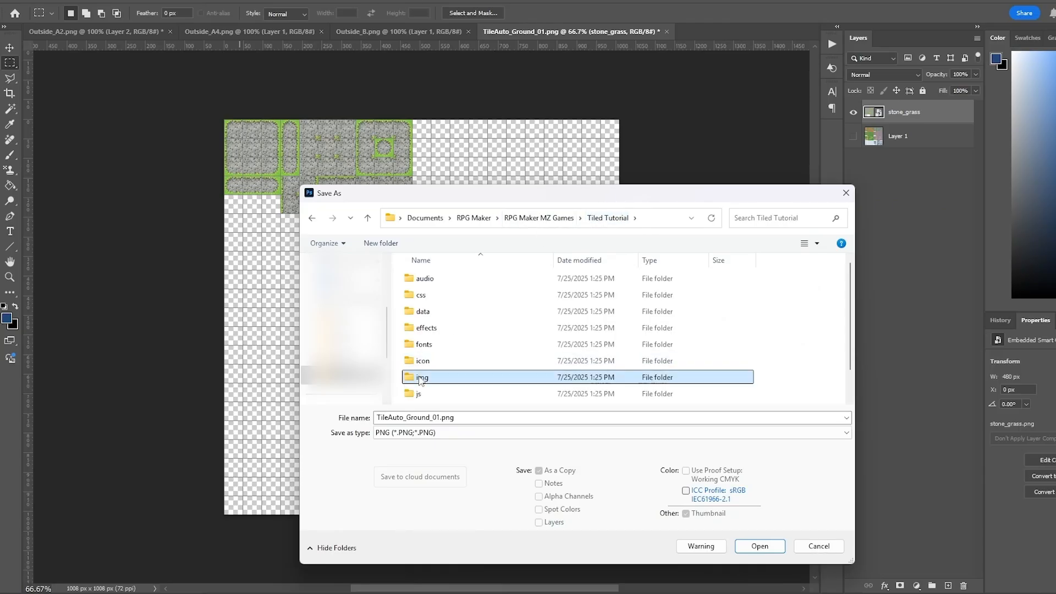
double_click(432, 396)
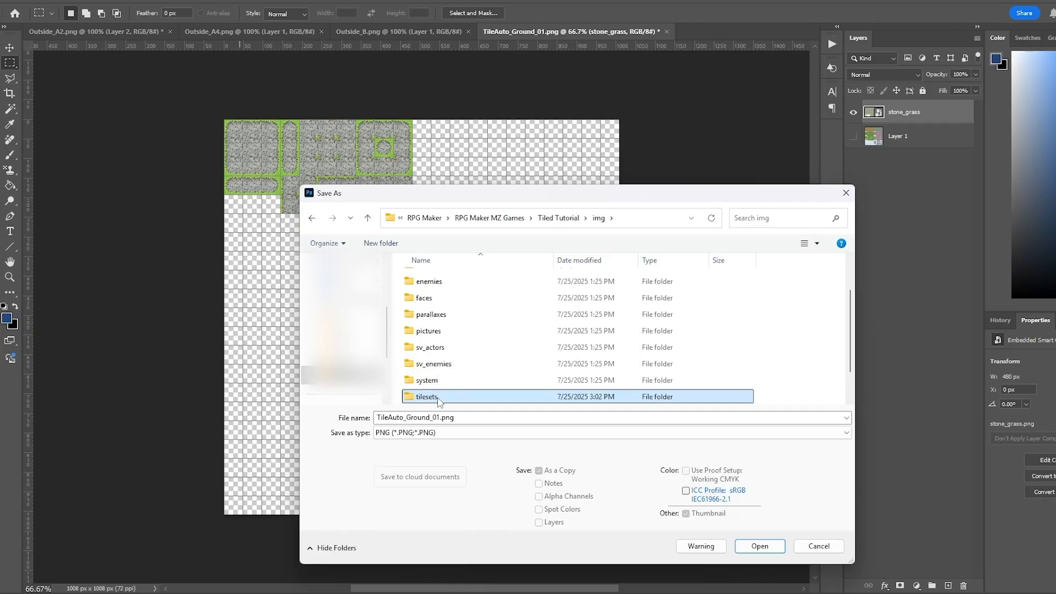
click(759, 546)
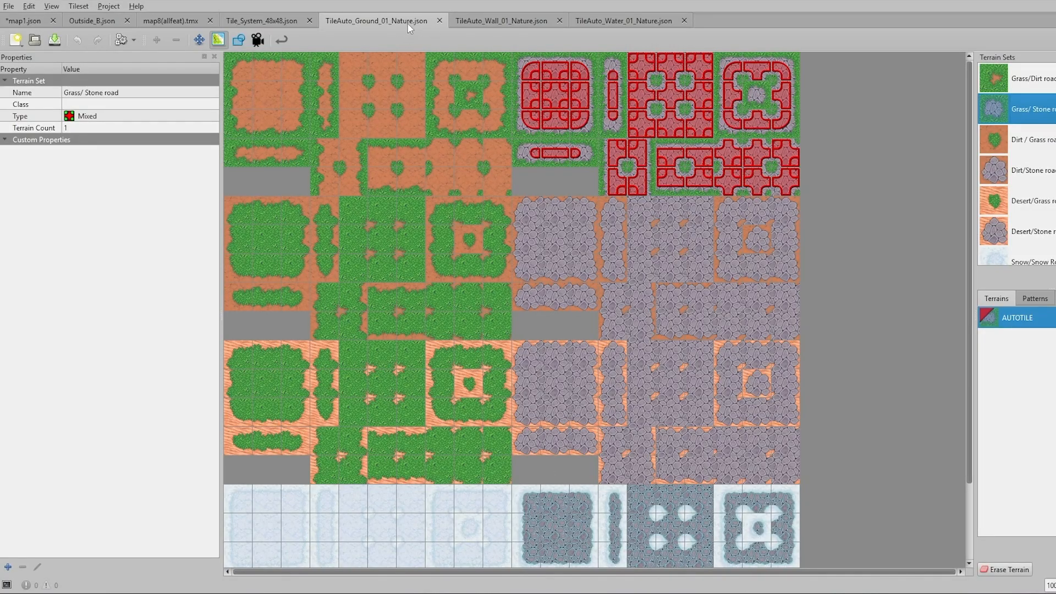
click(8, 6)
click(51, 92)
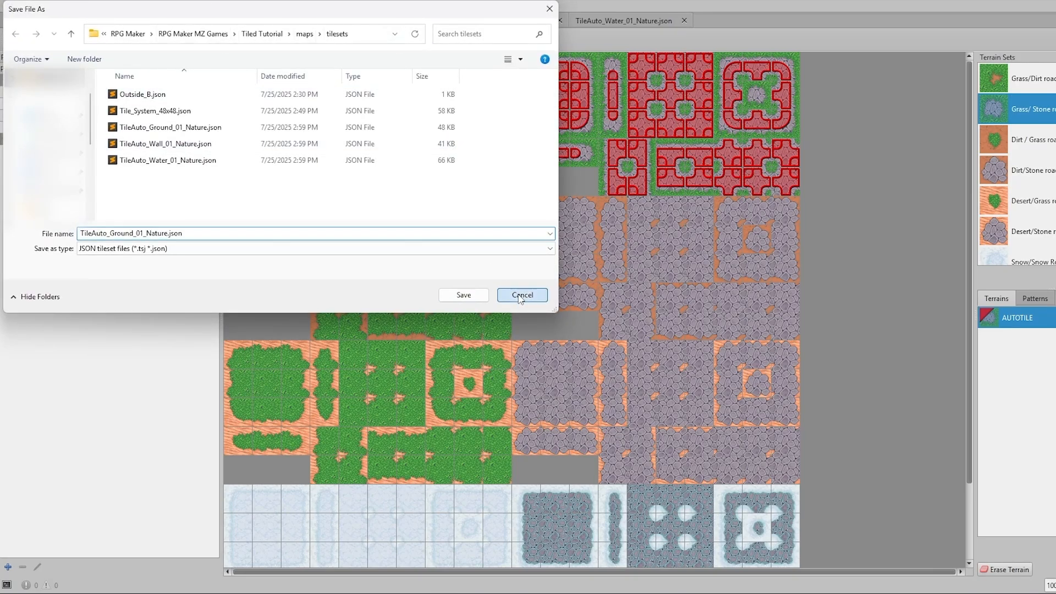
click(523, 295)
Change the AutoGround1 tileset's source image to TileAuto_Ground_01.png from the Tiled Tutorial project's img/tilesets folder
click(78, 6)
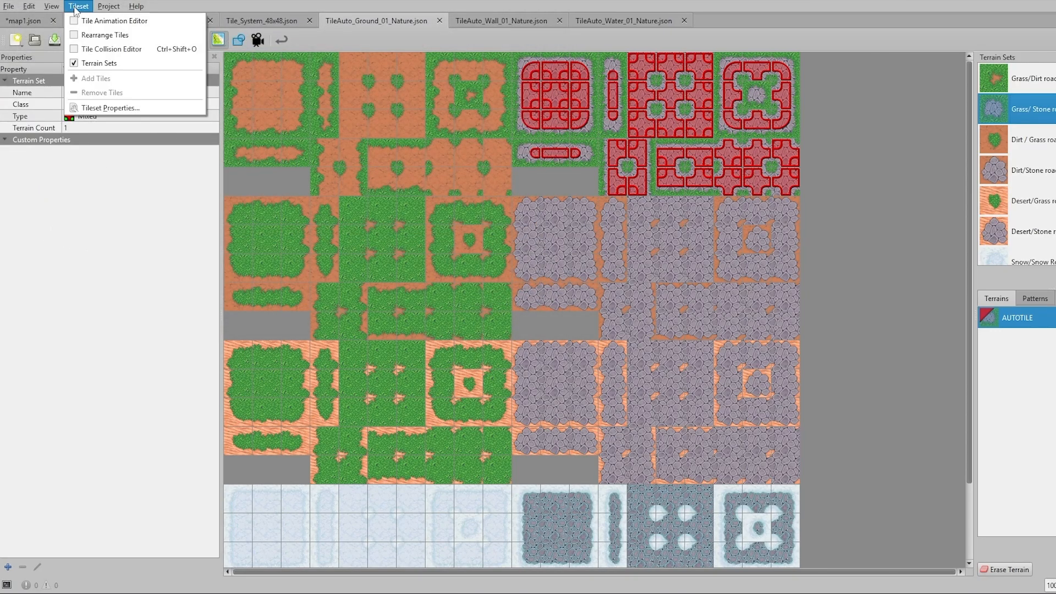
click(110, 108)
click(157, 307)
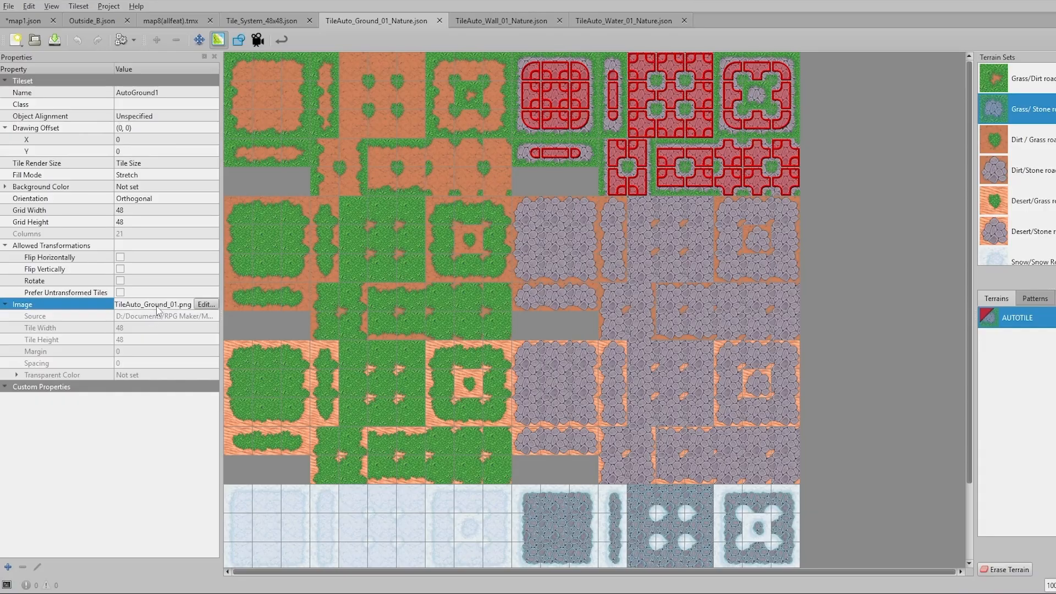
click(206, 306)
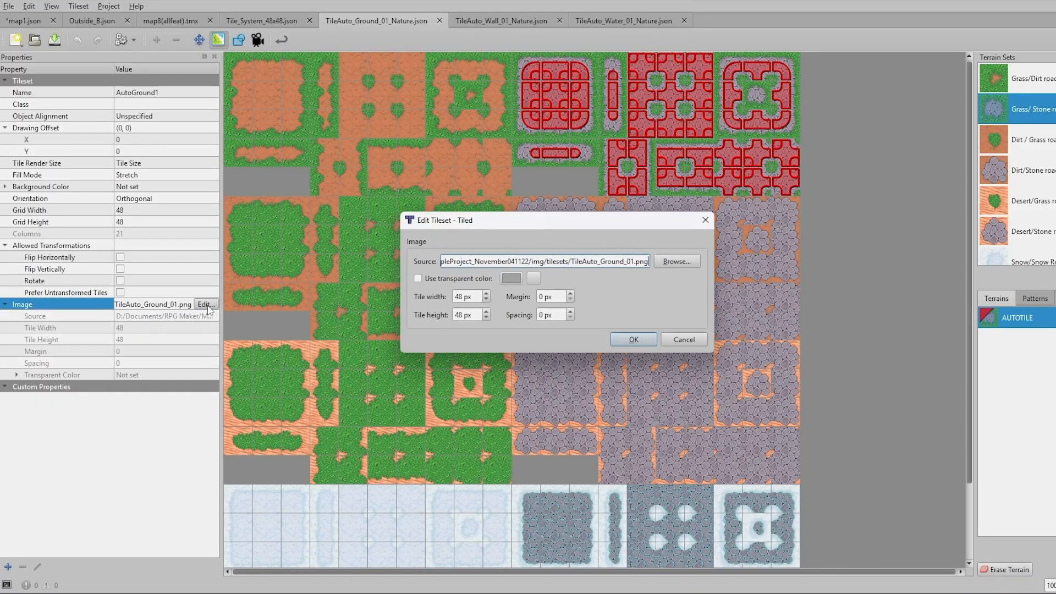
click(676, 262)
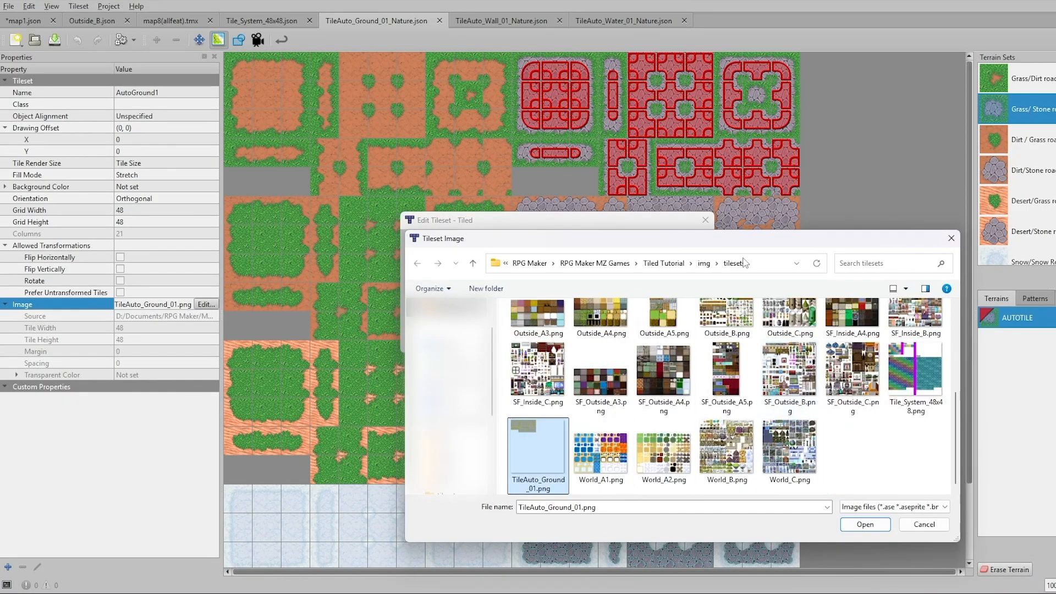
double_click(548, 439)
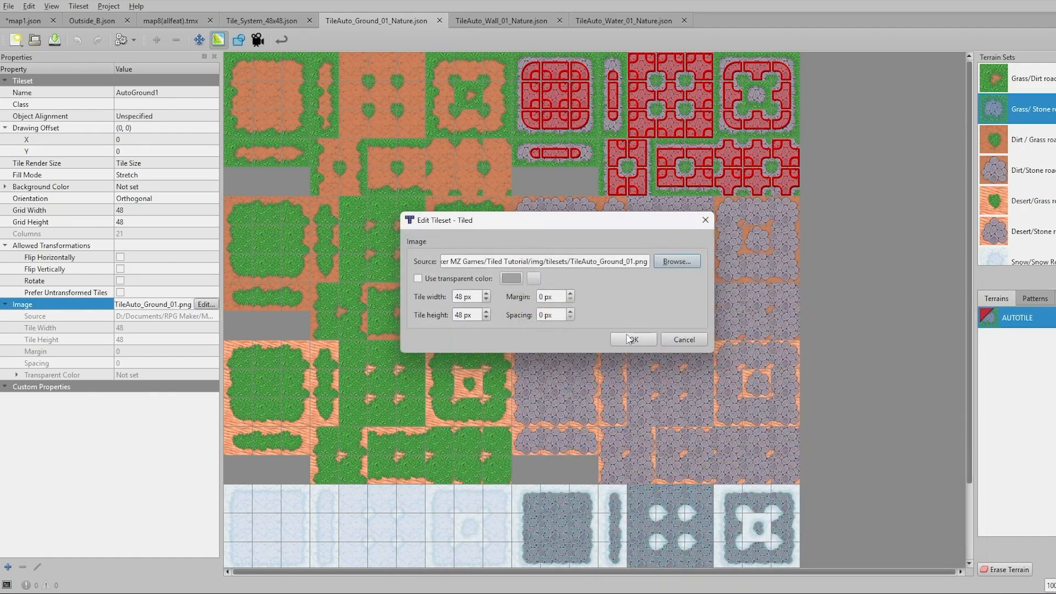
click(632, 340)
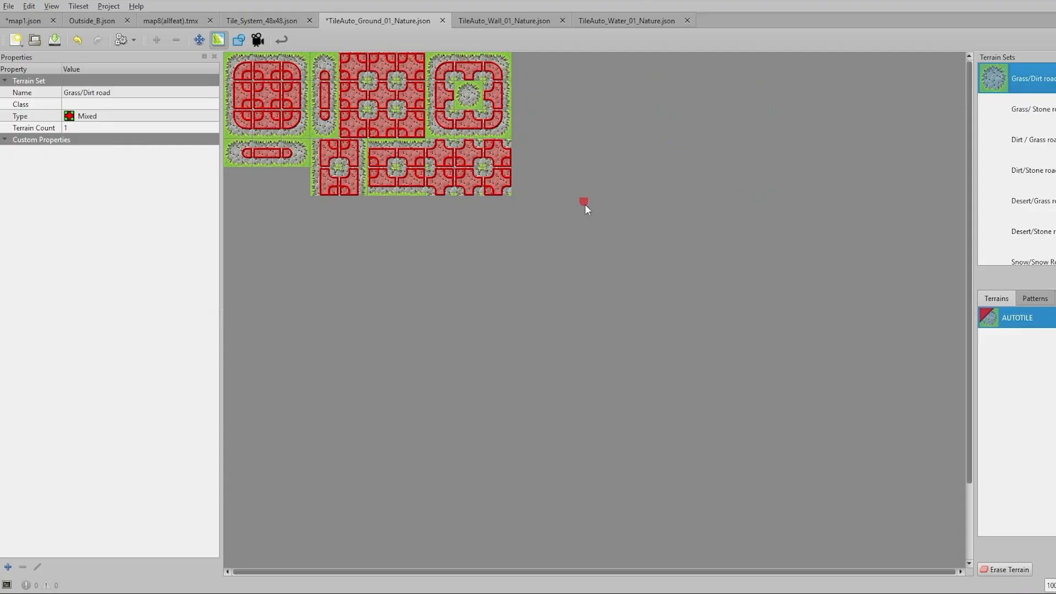
Rename the Grass/Dirt road terrain set as Grass/Stone and save the ground tileset
double_click(1037, 77)
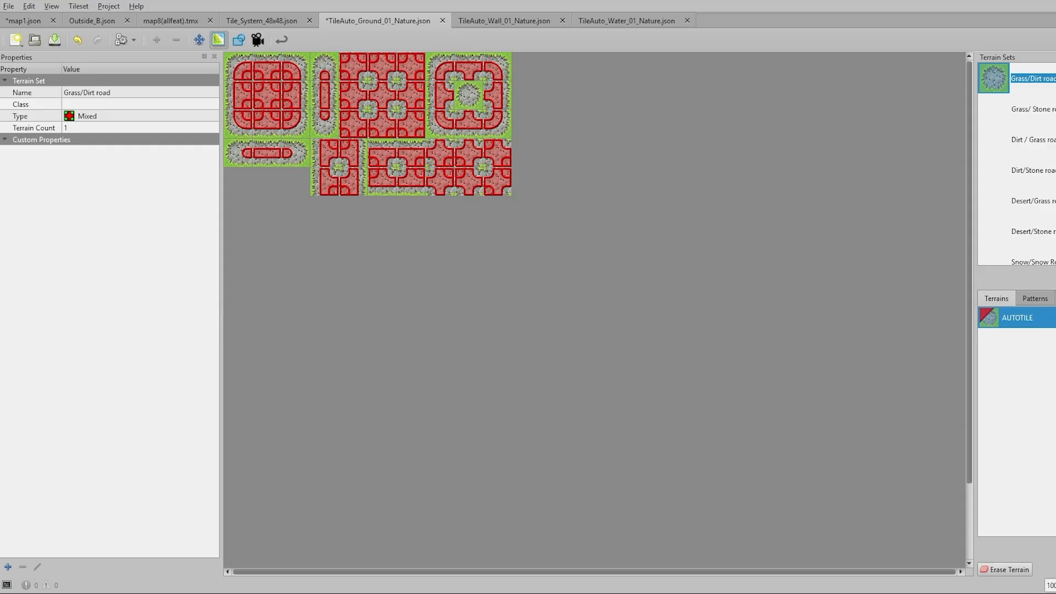
text(Grass/Stone)
key(Return)
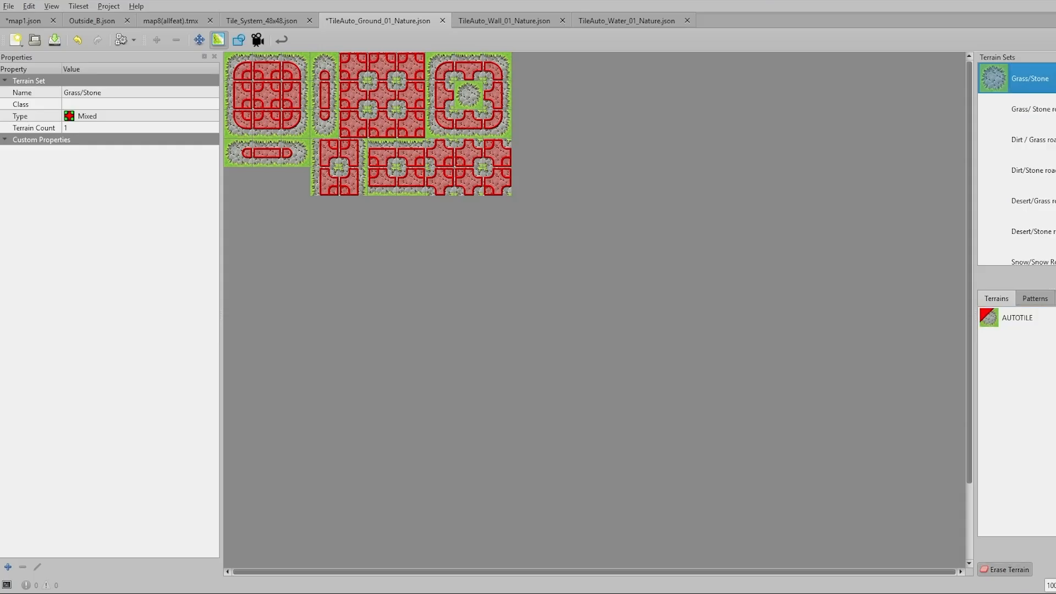
key(ctrl+s)
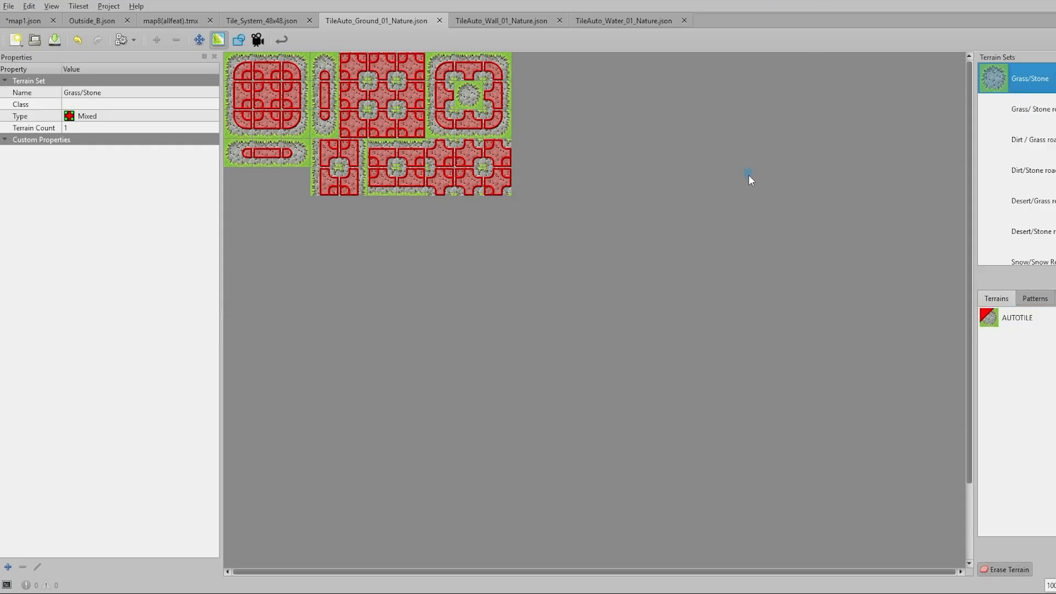
Close the map8(allfeat).tmx map and return to map1.json
click(11, 19)
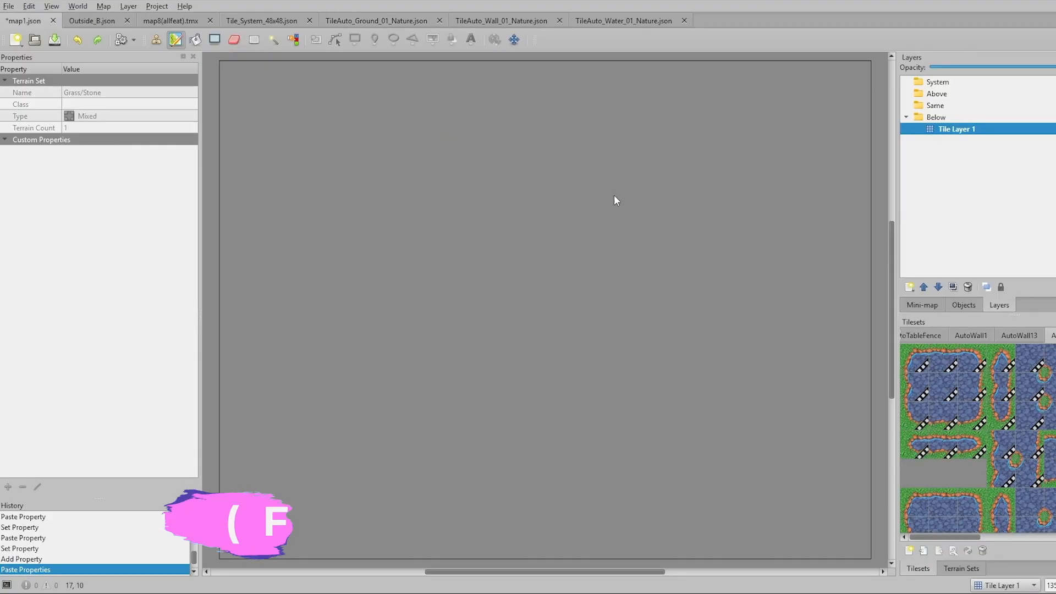
click(167, 21)
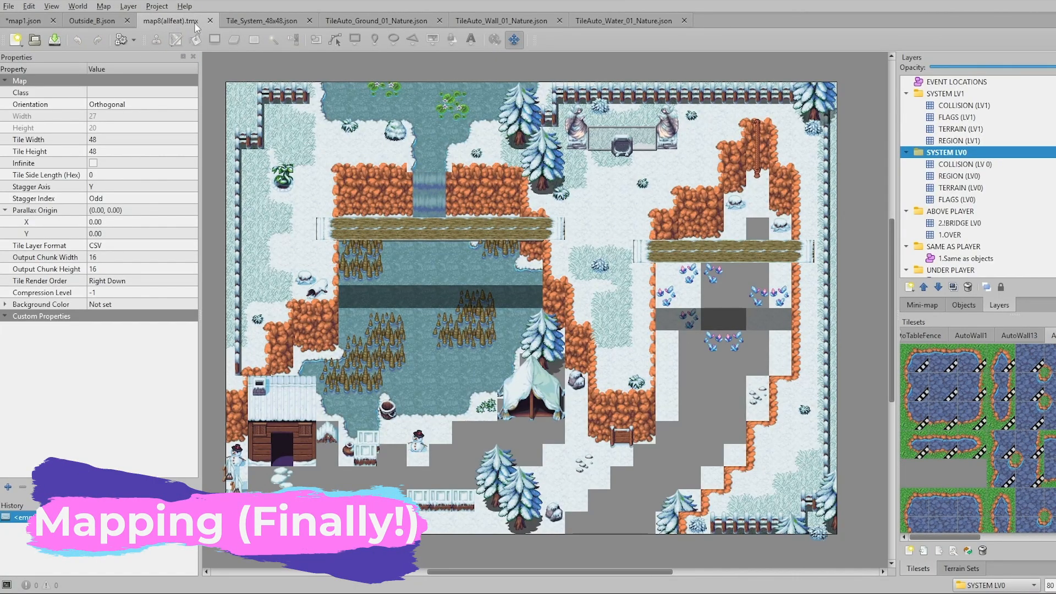
click(209, 22)
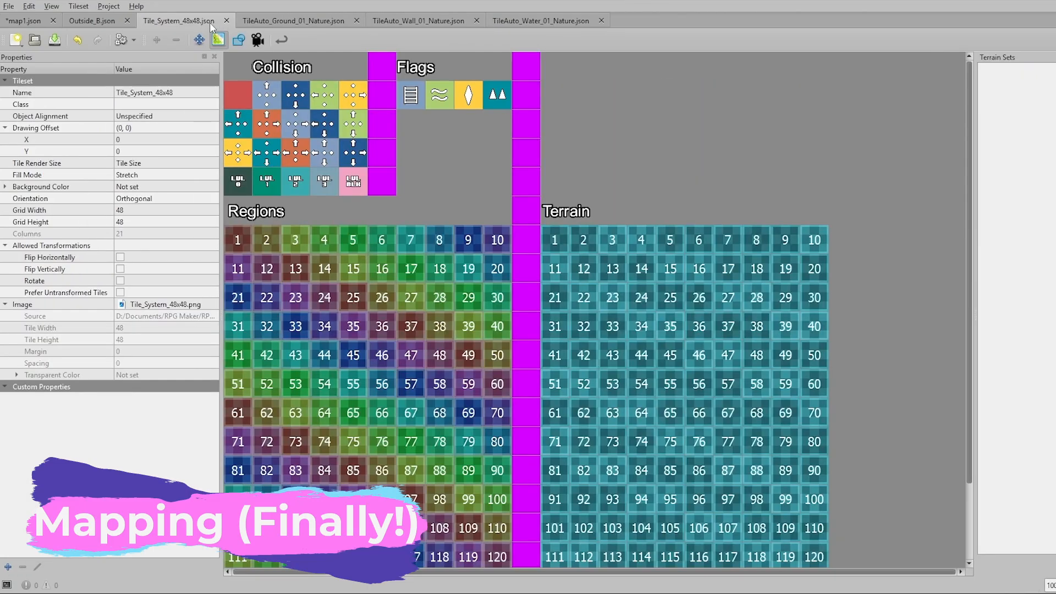
click(20, 21)
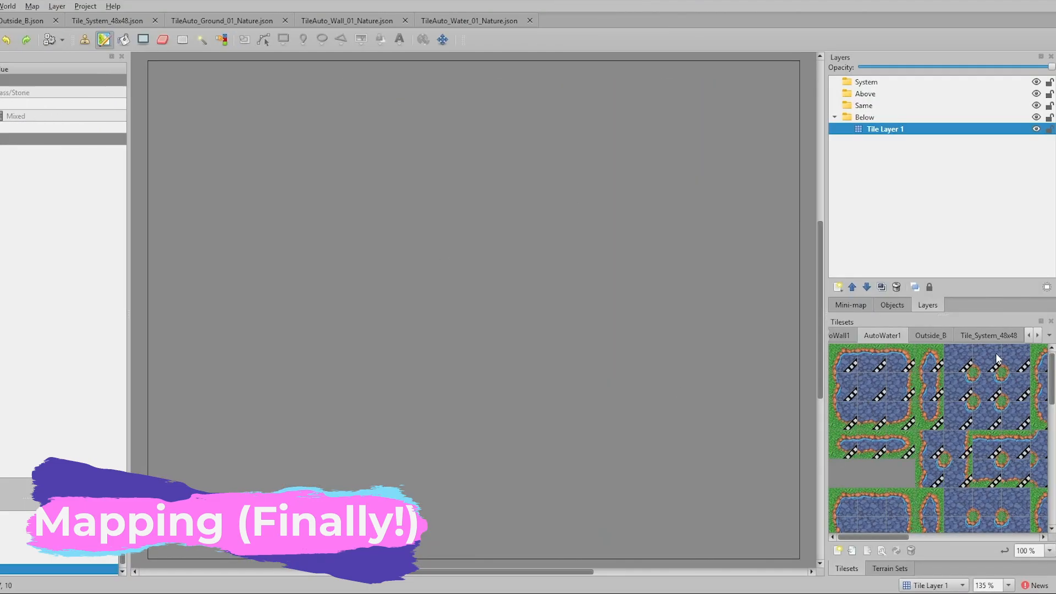
Show the Tile_System_48x48 tileset and look through the list of tilesets available to map1.json
click(1049, 335)
click(1017, 338)
click(1050, 335)
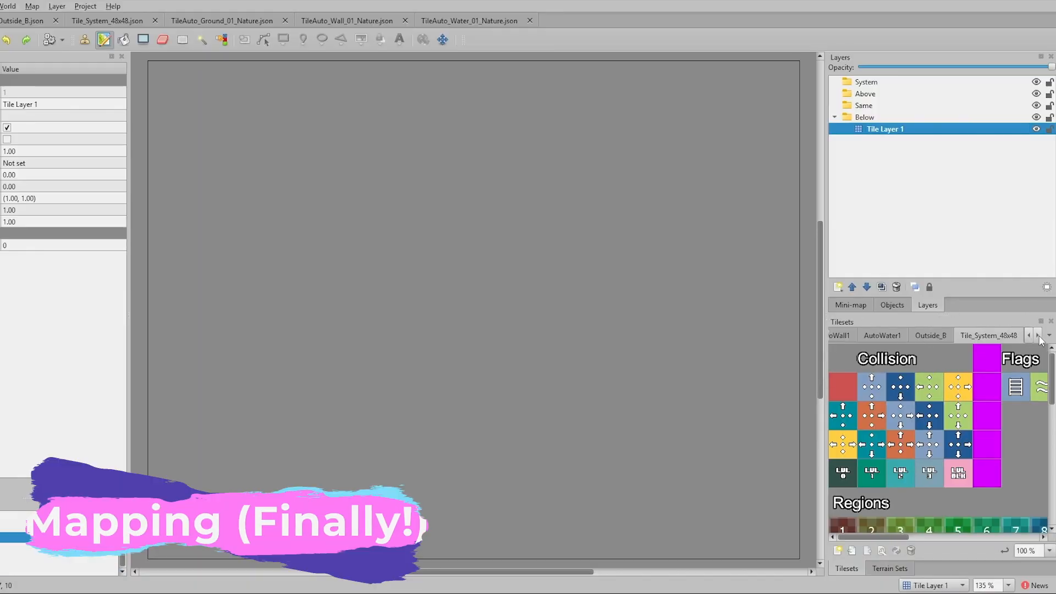
click(1049, 336)
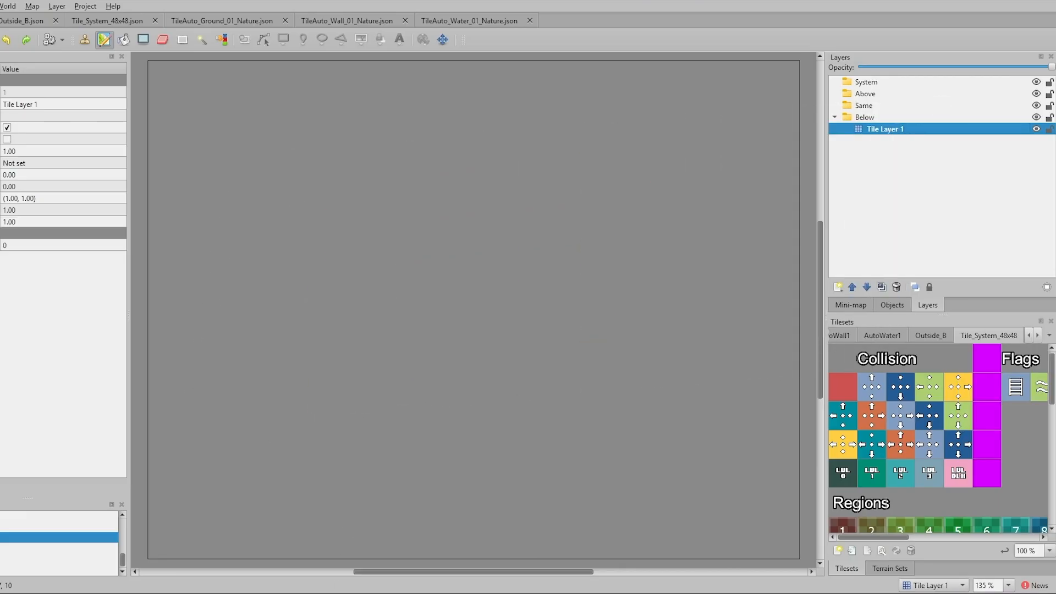
In RPG Maker MZ, read the Map9 NPC TIP event about the maximum tileset sheets per map, and return to Tiled
mouse_move(337, 593)
click(369, 559)
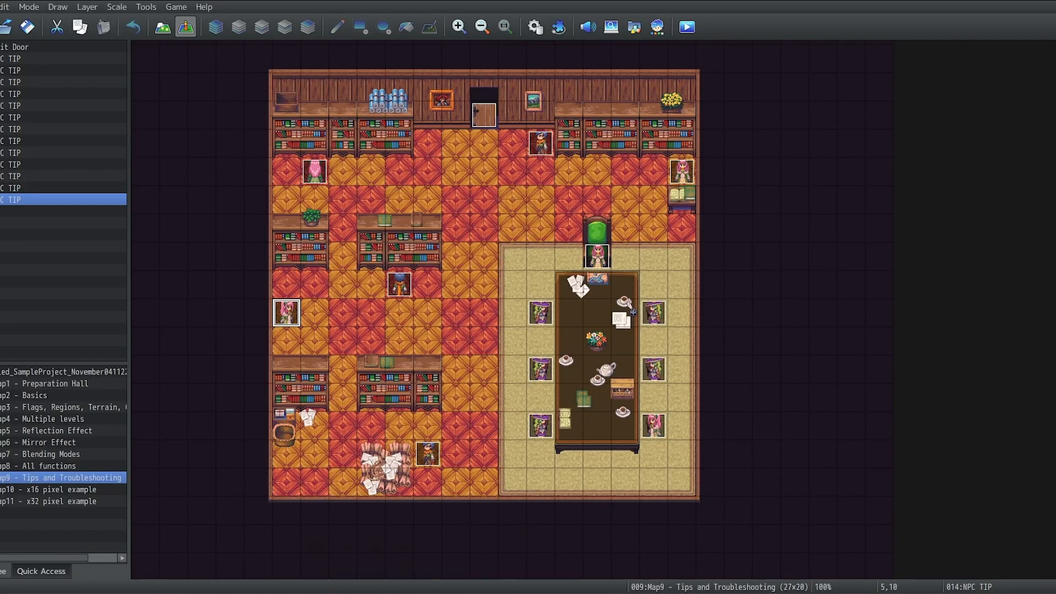
double_click(288, 312)
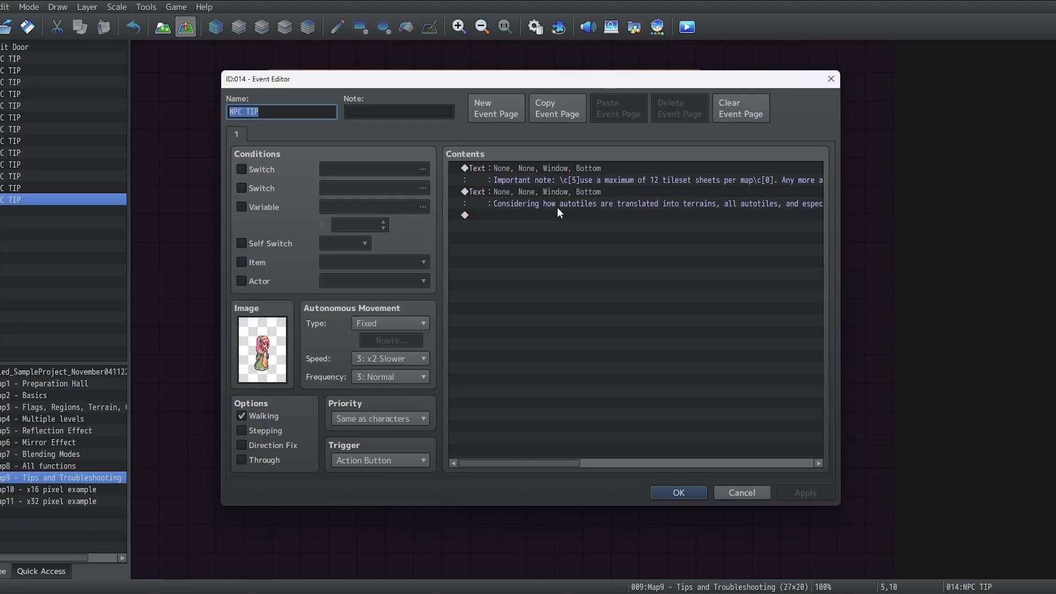
click(557, 177)
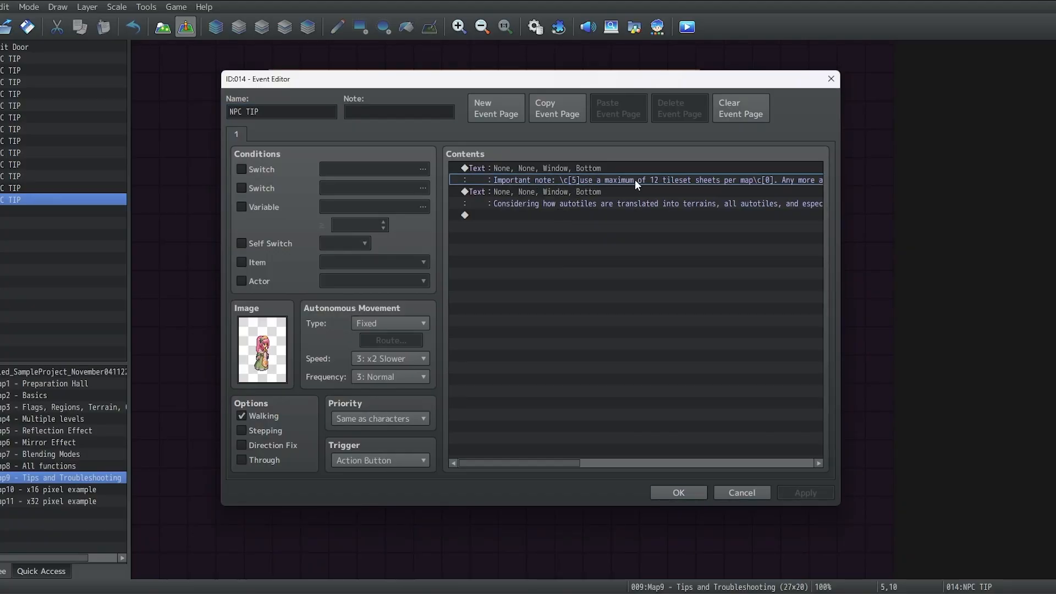
drag(567, 464, 488, 466)
key(Escape)
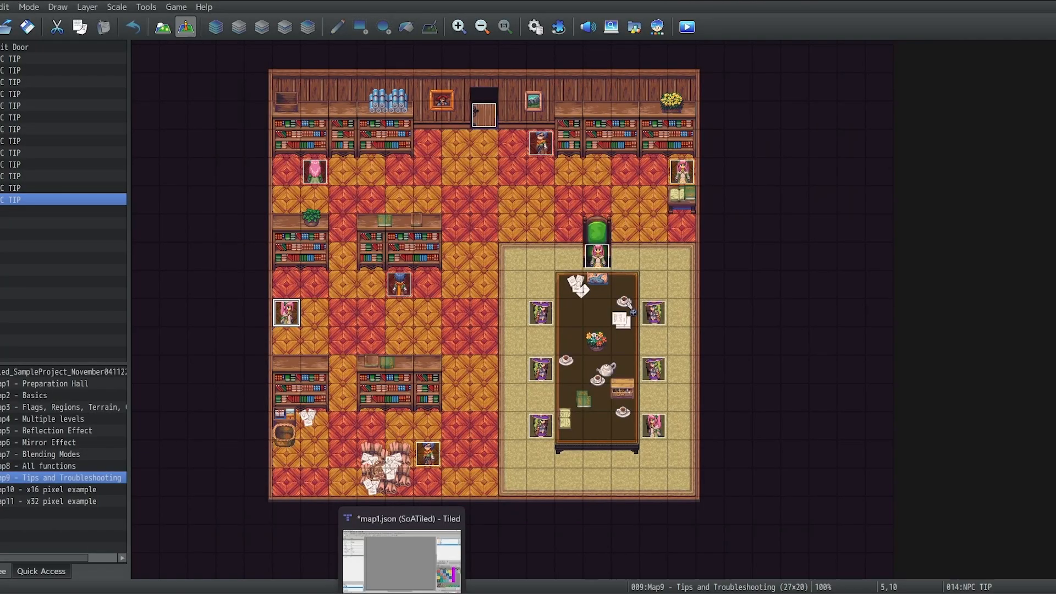
click(402, 593)
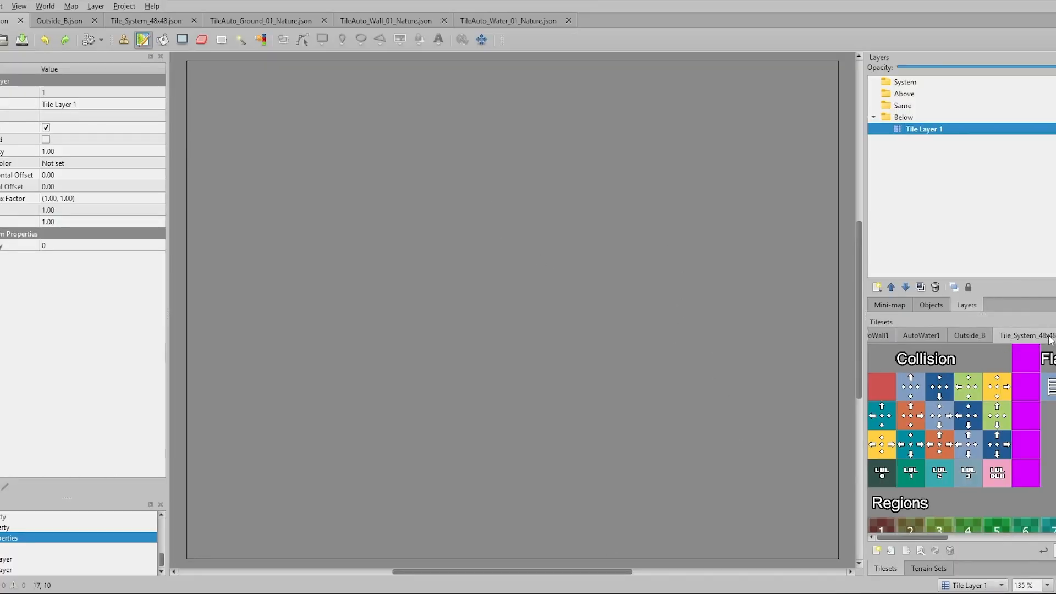
Show the Outside_B tileset and add a tile layer named Stone Path above Tile Layer 1 in the Below group
click(1055, 336)
click(1029, 394)
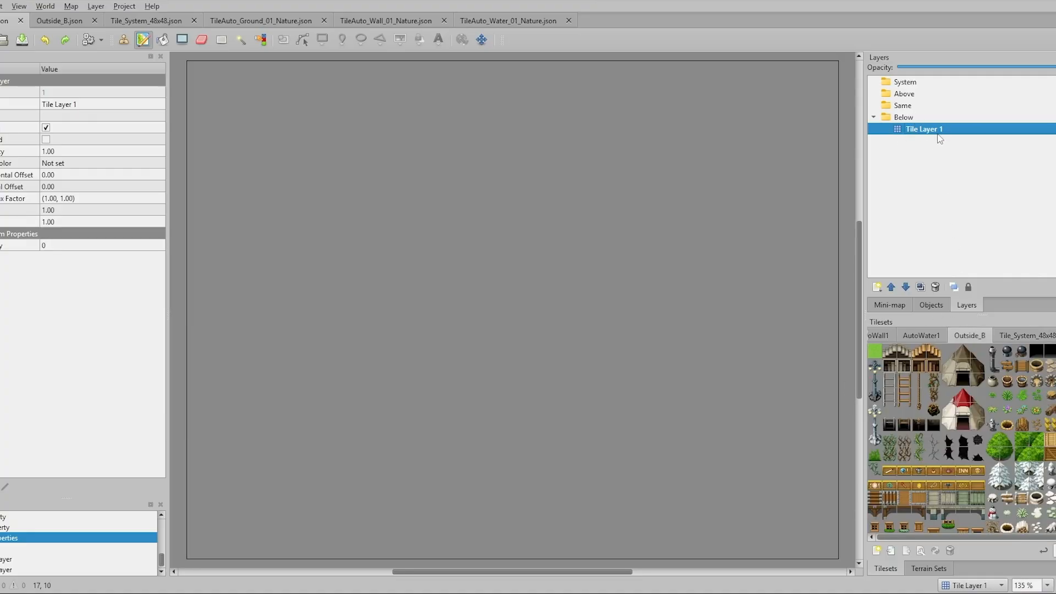
click(878, 287)
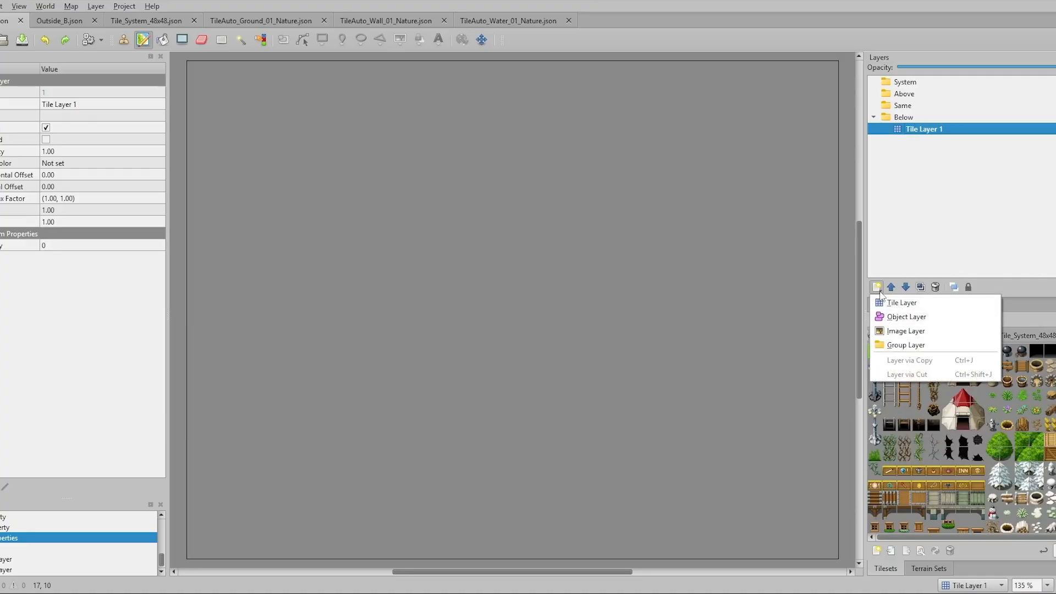
click(909, 303)
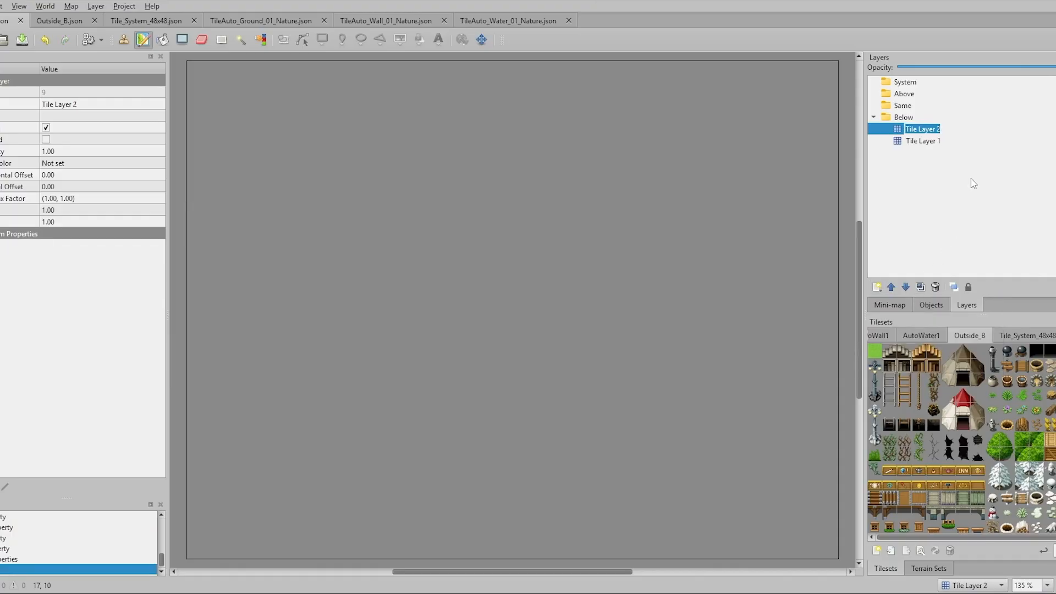
text(Stone Path)
key(Return)
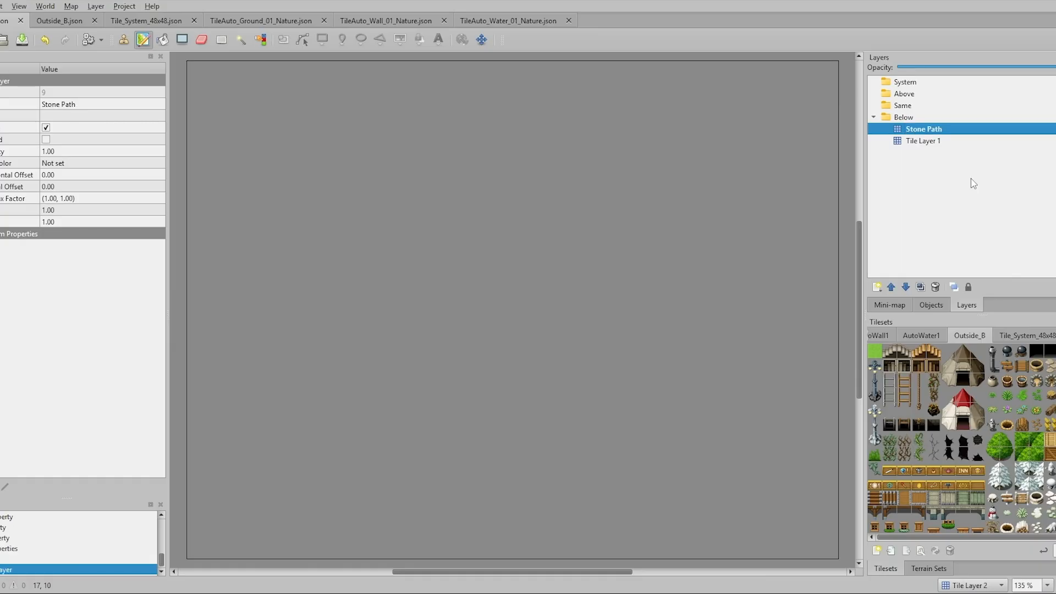
Rename Tile Layer 1 in the Below group as Grass
double_click(927, 141)
text(Grass)
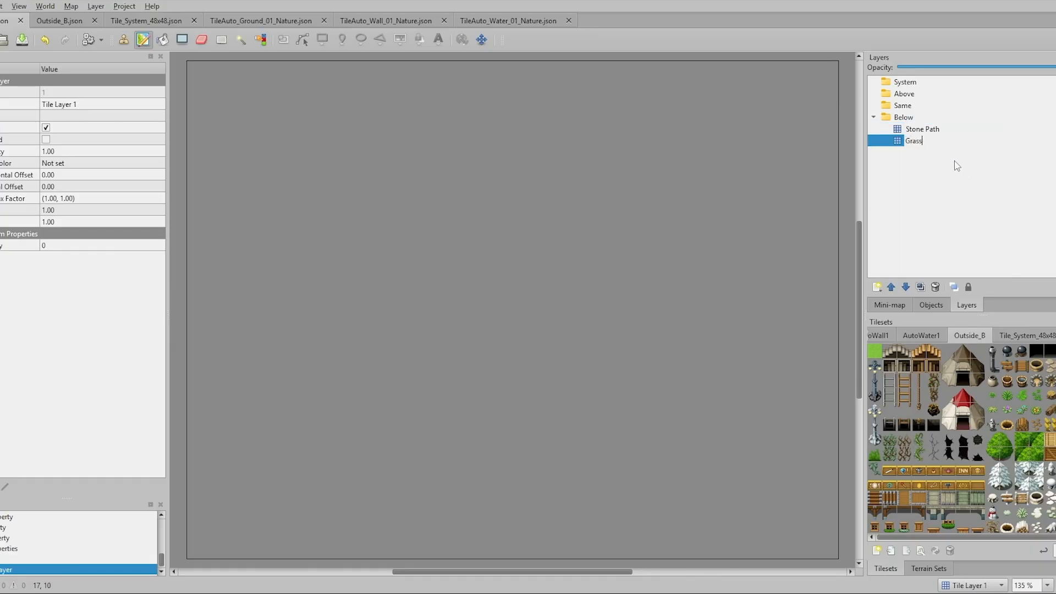
key(Return)
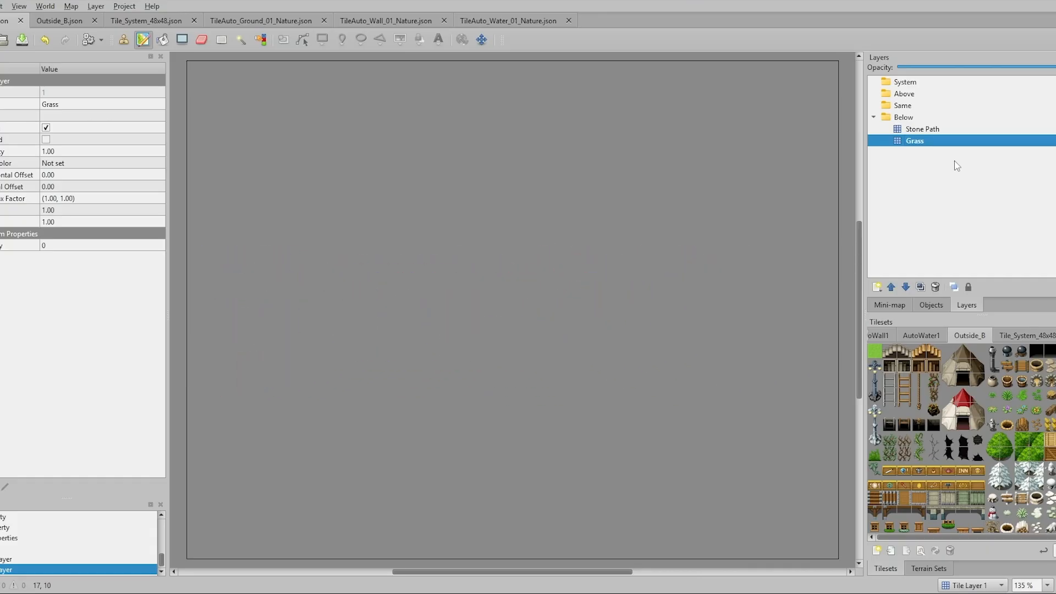
Pick the plain grass tile, the first tile of the Outside_B tileset, as the brush for the Grass layer
click(874, 352)
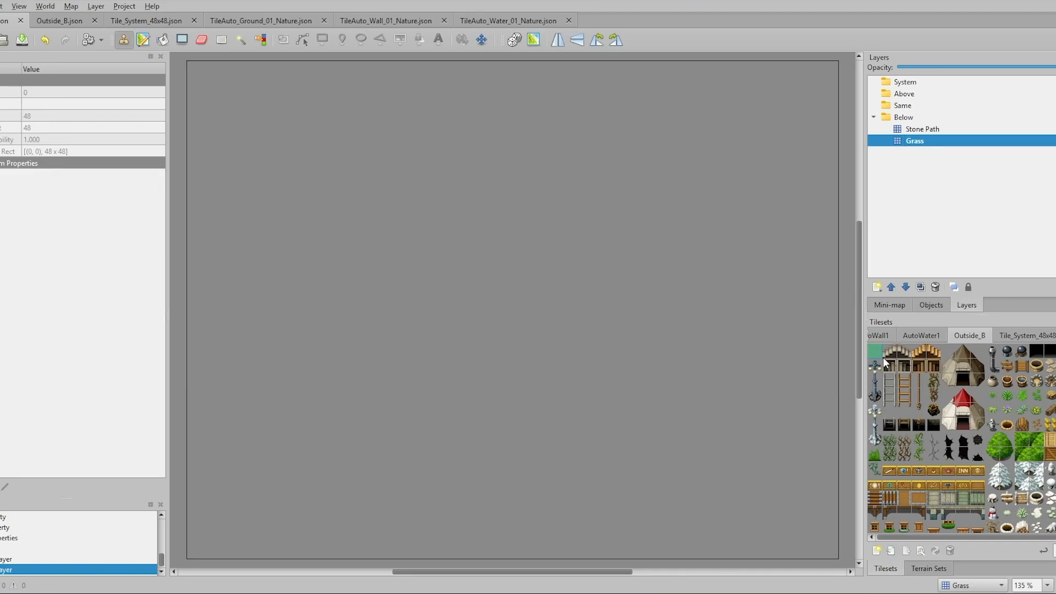
click(888, 353)
click(874, 353)
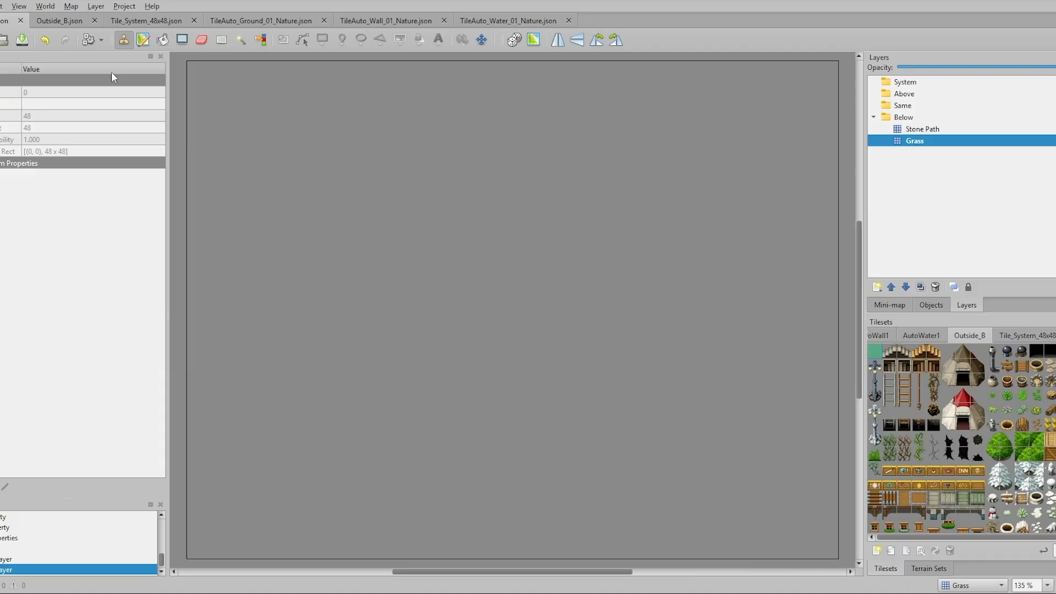
Try stamping grass tiles freehand across the map on the Grass layer, and undo the stamping
drag(358, 157, 591, 464)
drag(662, 477, 557, 250)
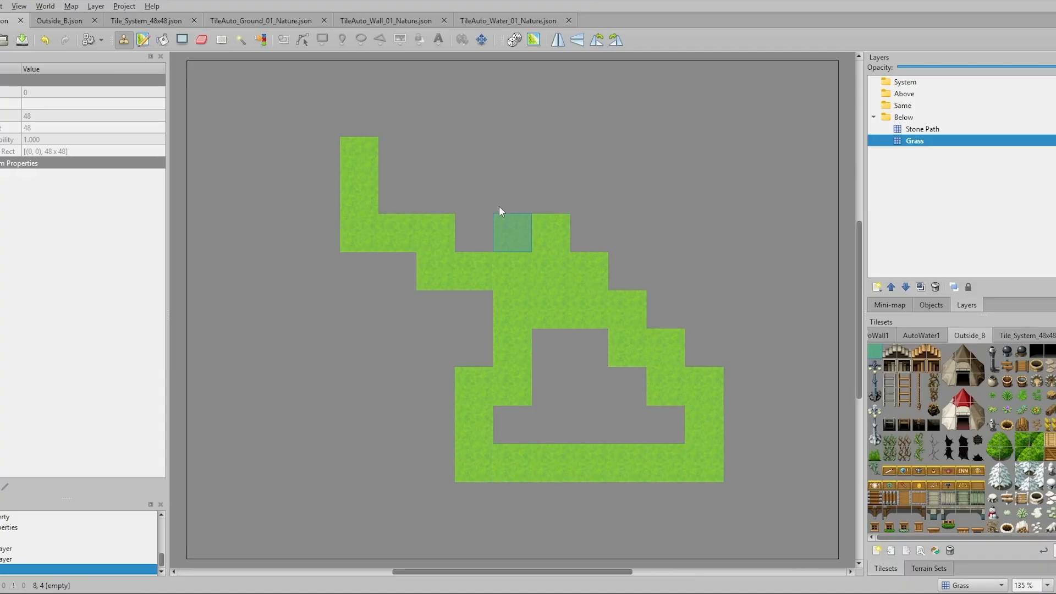
key(ctrl+z)
Bucket-fill the whole map on the Grass layer with the plain grass tile
click(163, 39)
click(358, 169)
click(360, 171)
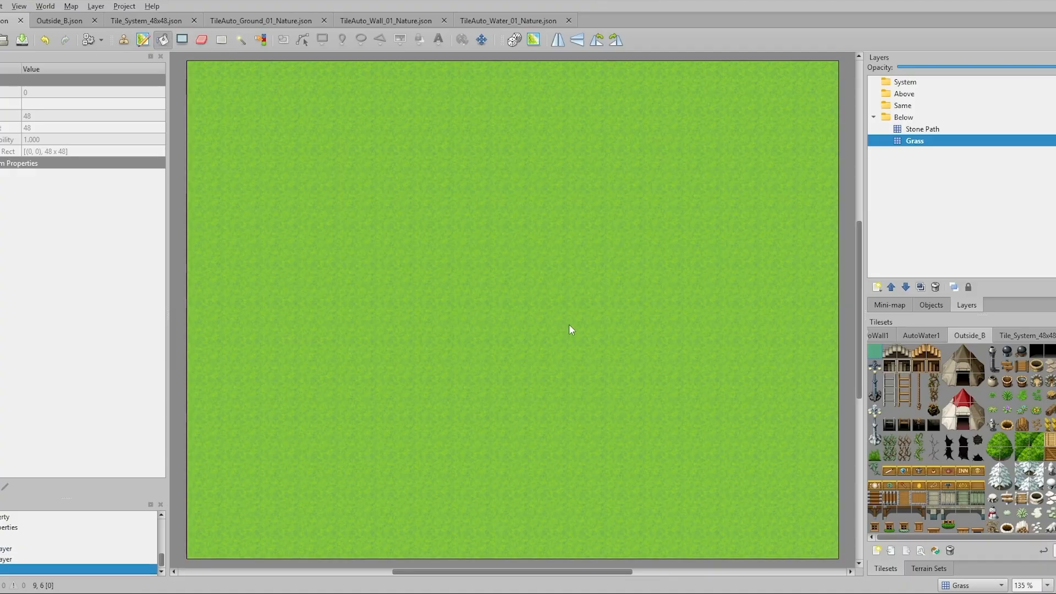
On the Stone Path layer, paint a winding diagonal path from the map's upper right to its lower left with the Grass/Stone AUTOTILE terrain
key(ctrl+0)
click(929, 132)
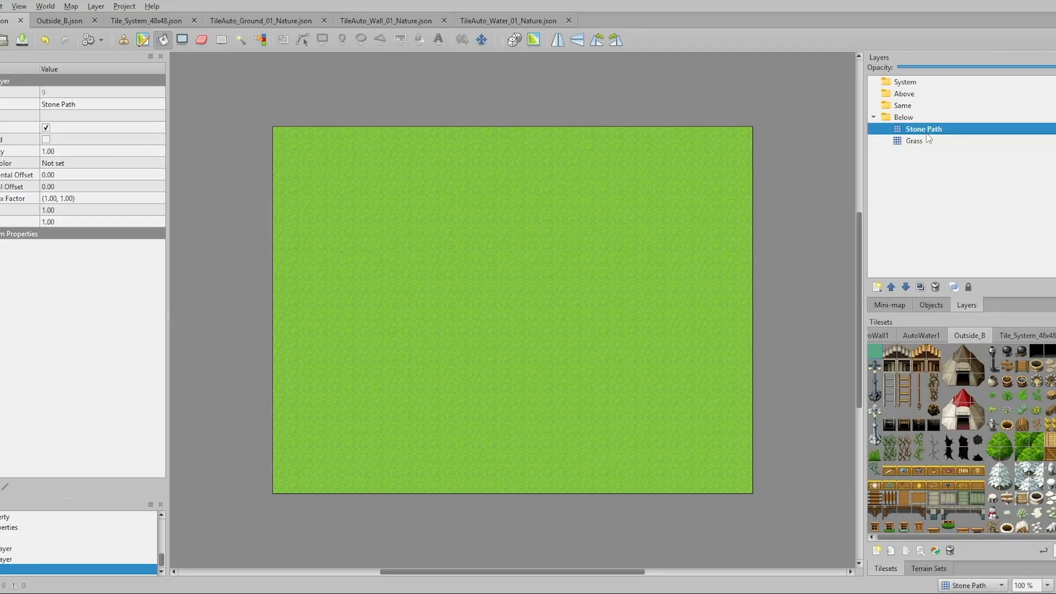
click(932, 569)
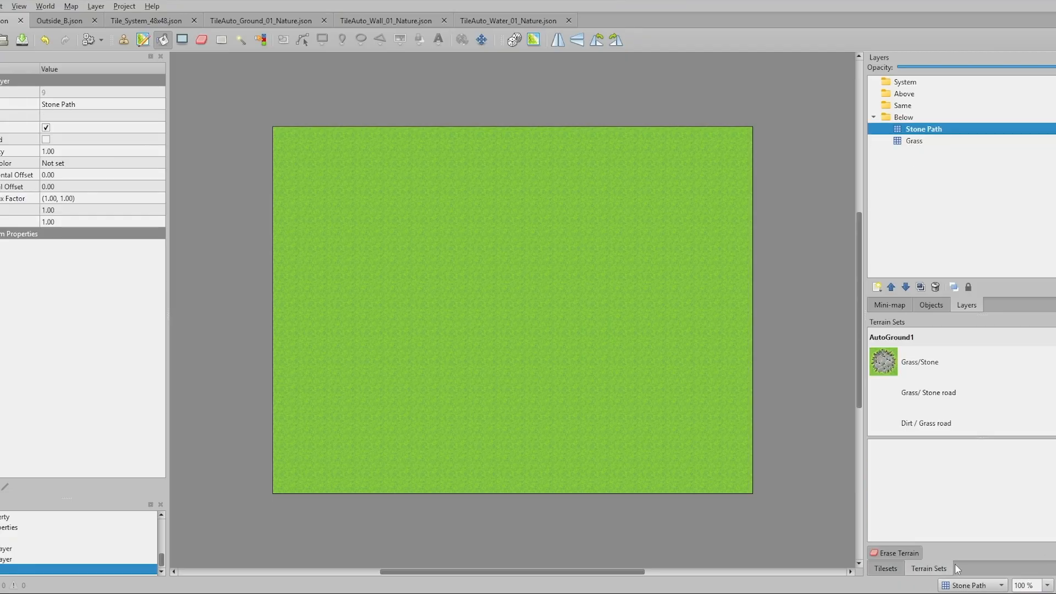
click(907, 367)
click(908, 451)
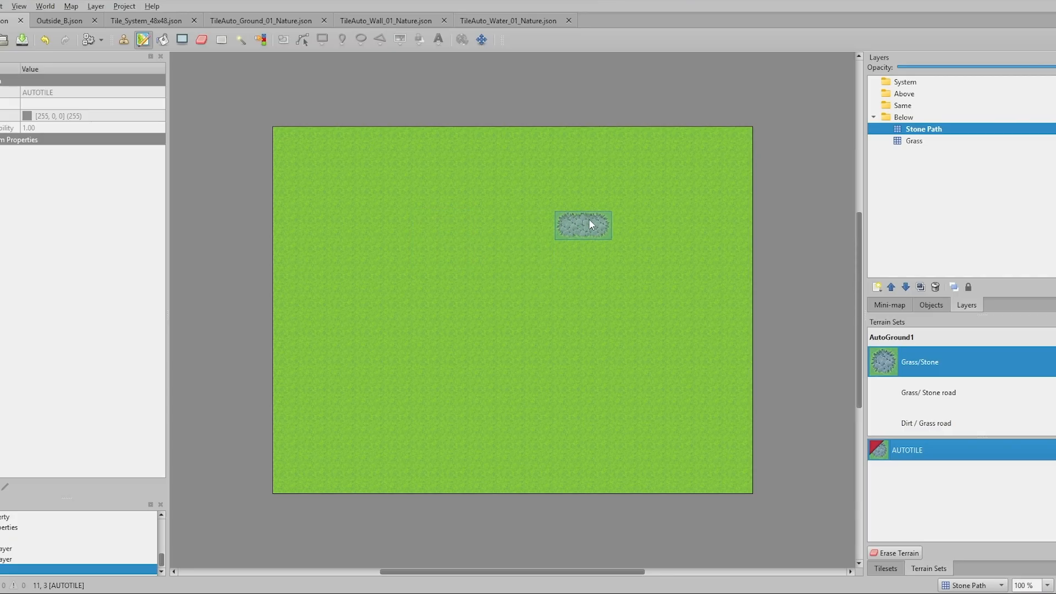
mouse_move(590, 224)
mouse_down()
mouse_move(553, 269)
mouse_move(461, 319)
mouse_move(361, 483)
mouse_up()
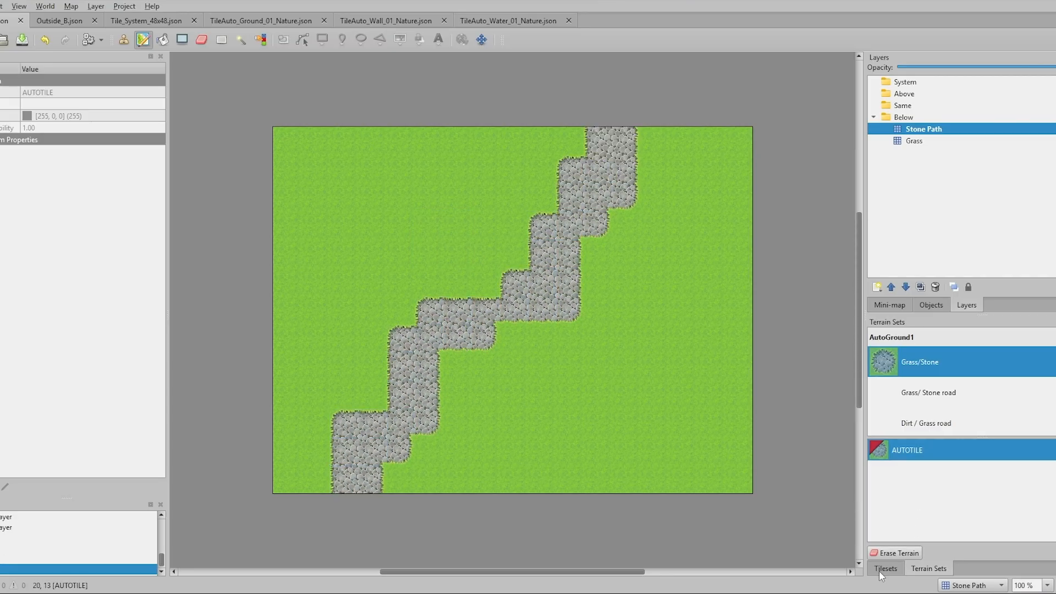
Create a tile layer named TreeTrunk and place it inside the Same group
click(885, 568)
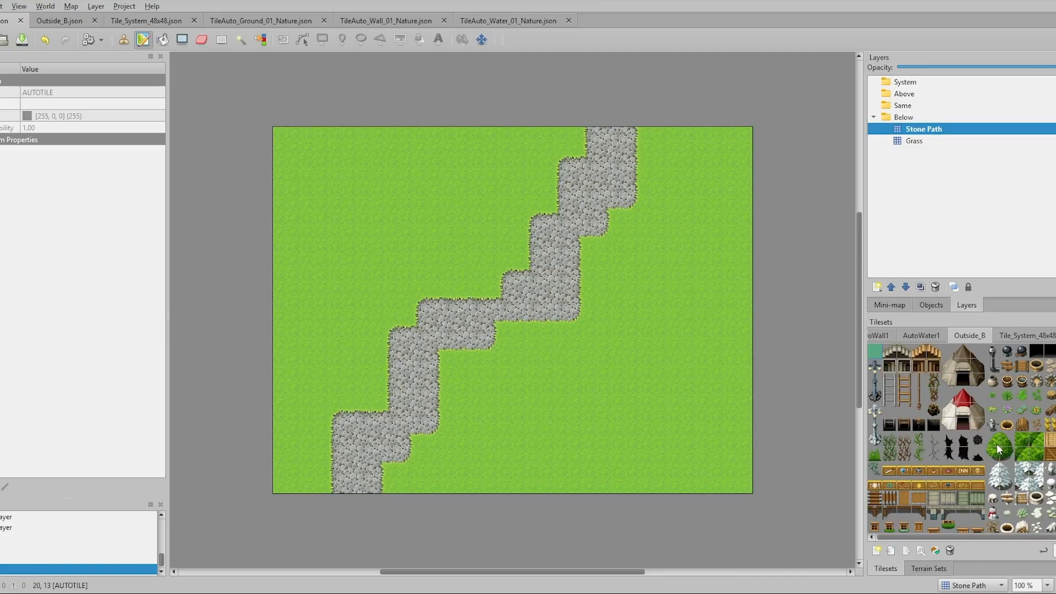
key(ctrl+z)
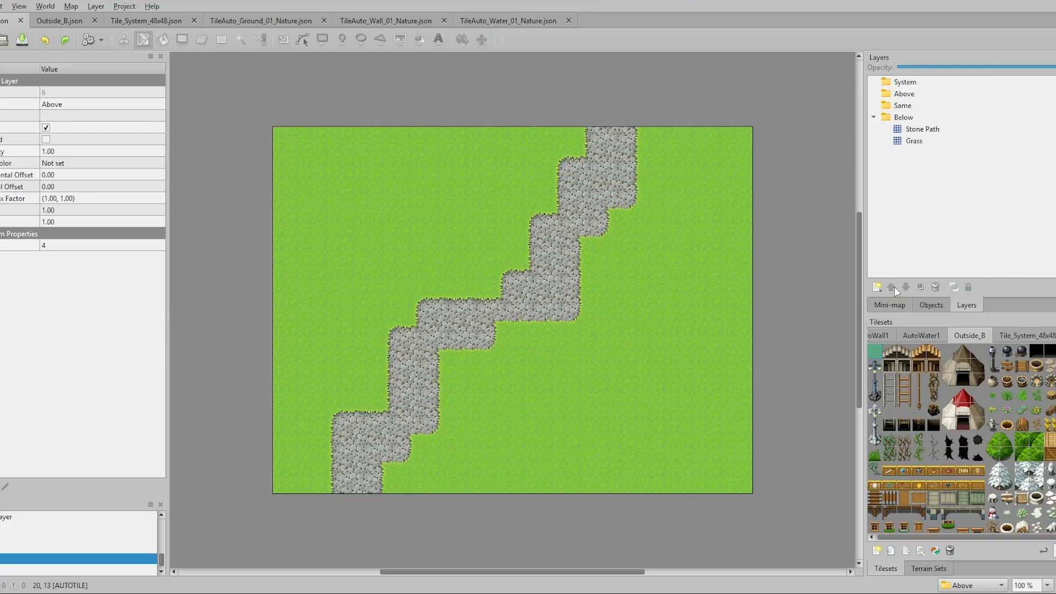
click(885, 287)
click(915, 305)
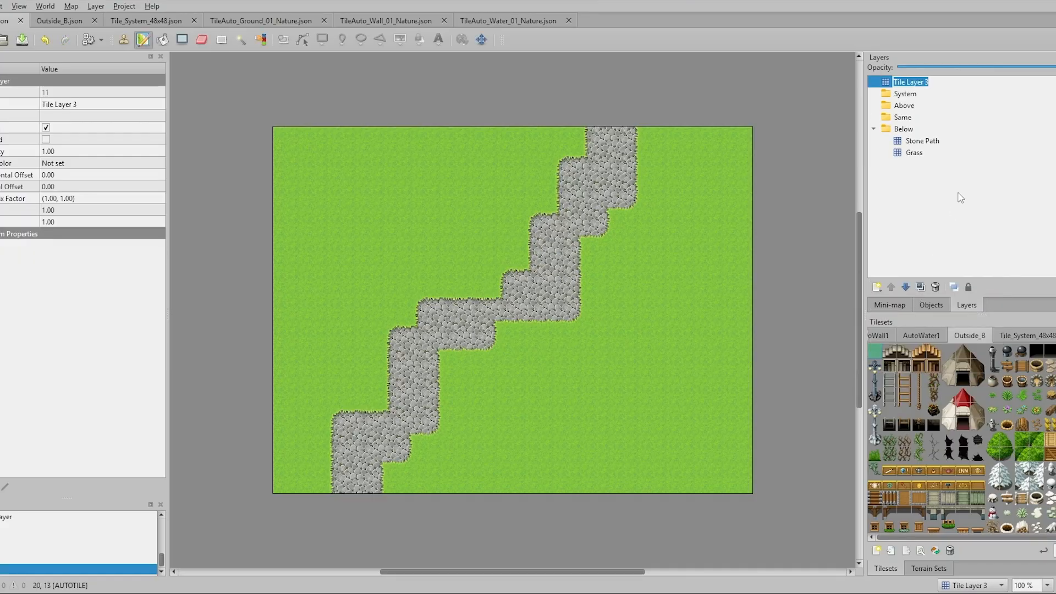
text(TreeTrunk)
key(Return)
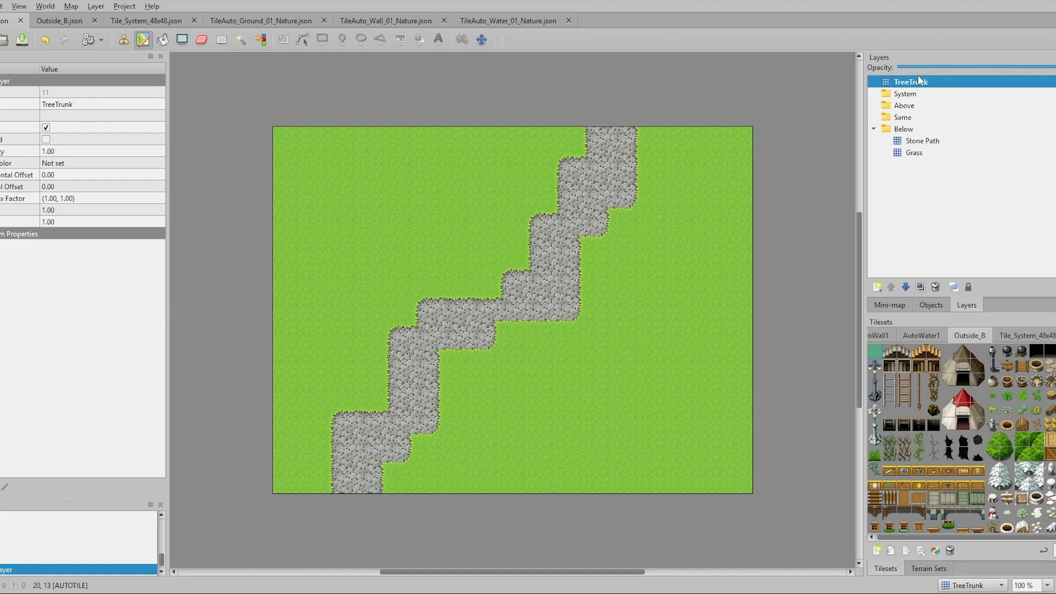
drag(907, 86, 909, 117)
Stamp the lower half of the green leafy tree from Outside_B at three spots around the path on the TreeTrunk layer
click(999, 442)
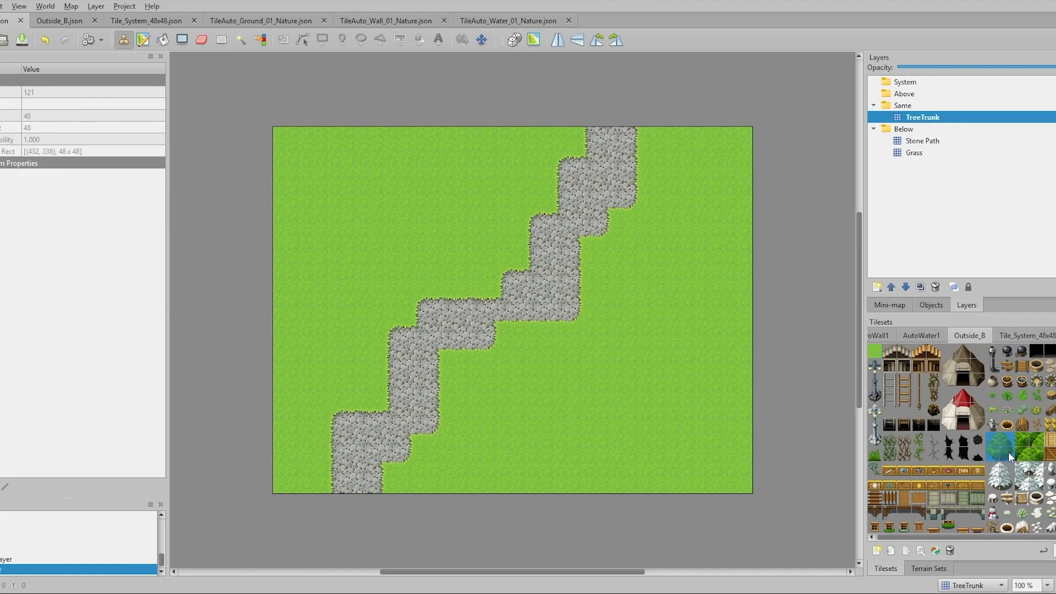
click(999, 456)
drag(1000, 458, 1005, 460)
click(1007, 459)
click(462, 281)
click(660, 225)
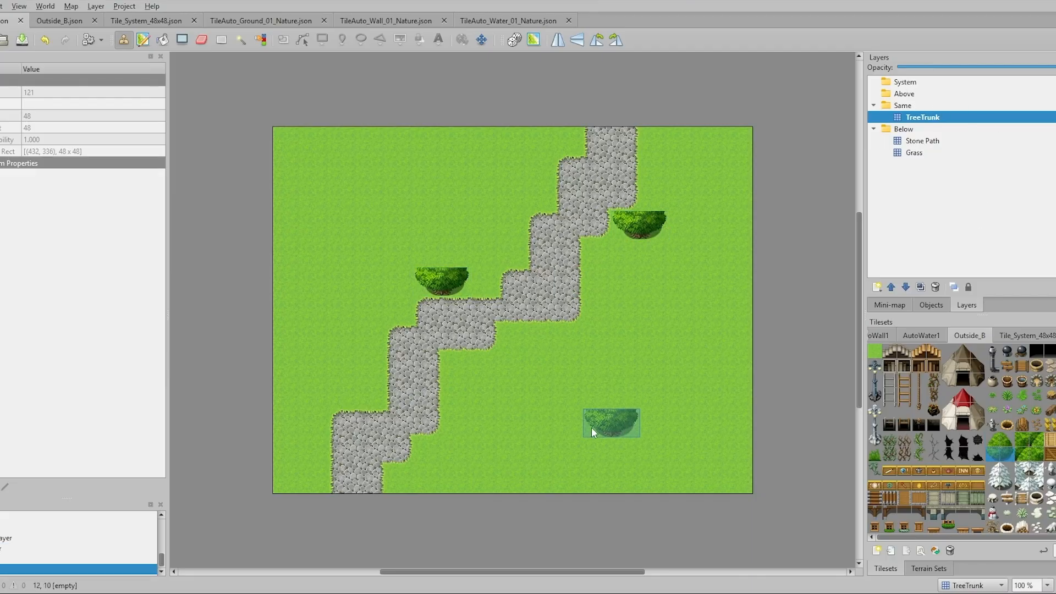
click(575, 424)
Create a tile layer named TreeTops and place it inside the Above group
click(907, 94)
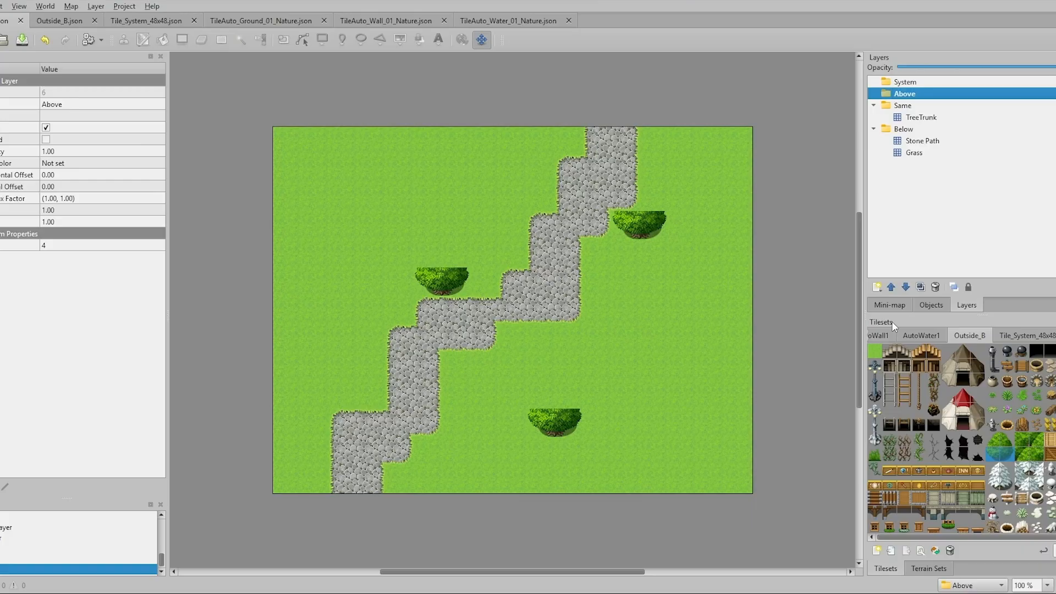
click(878, 287)
click(896, 301)
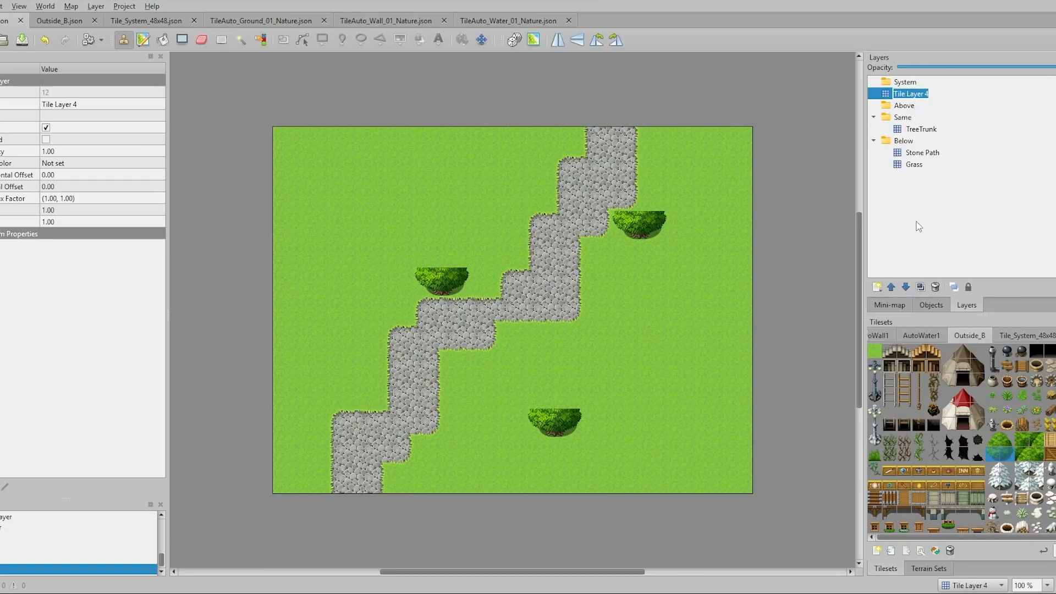
text(TreeTops)
key(Return)
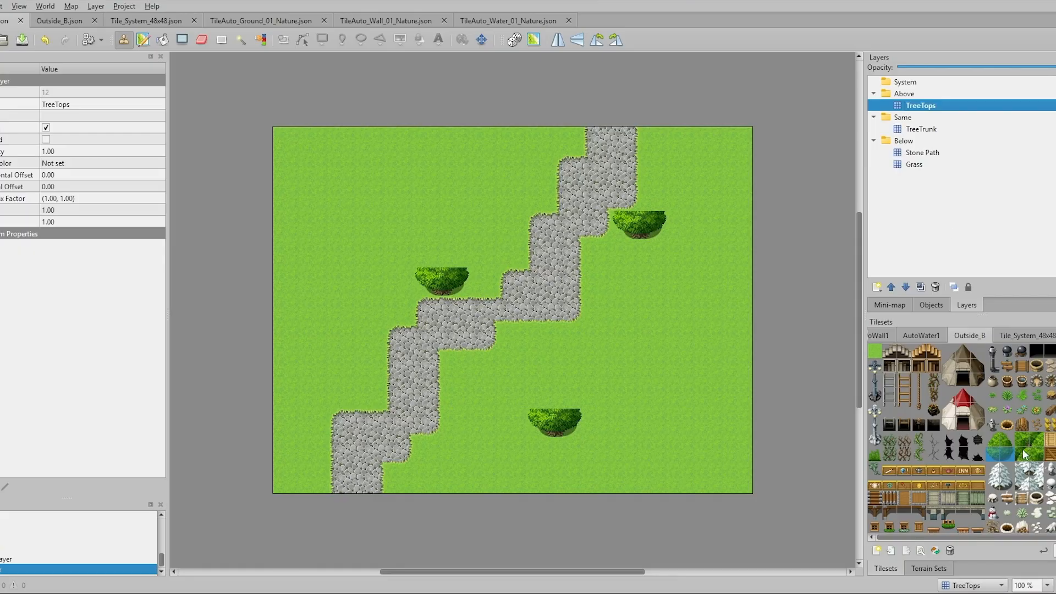
Stamp the upper half of the green leafy tree directly above each of the three trunks on the TreeTops layer
click(1025, 454)
click(655, 198)
click(447, 253)
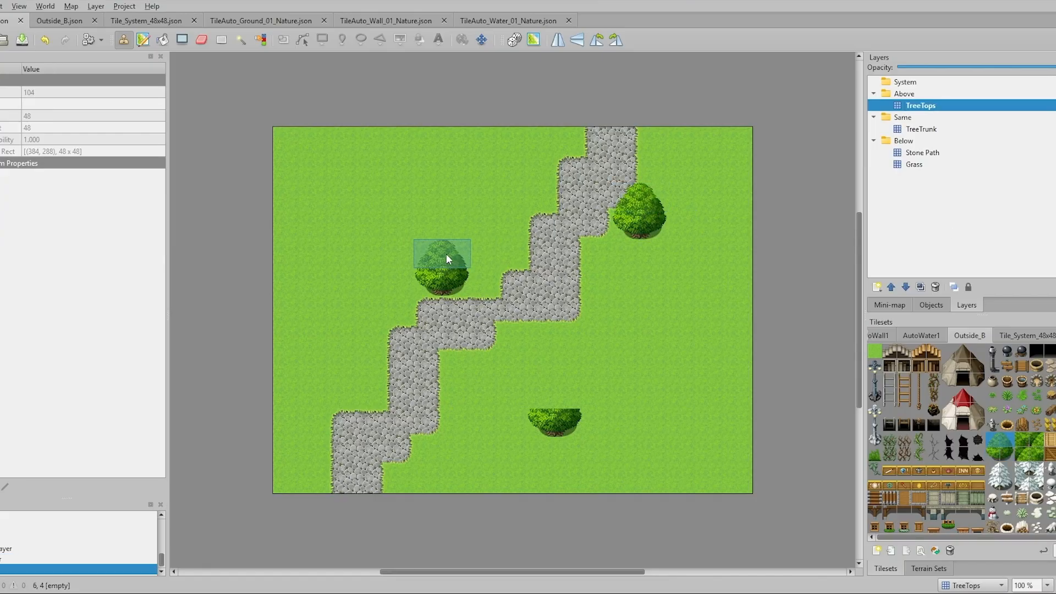
click(558, 391)
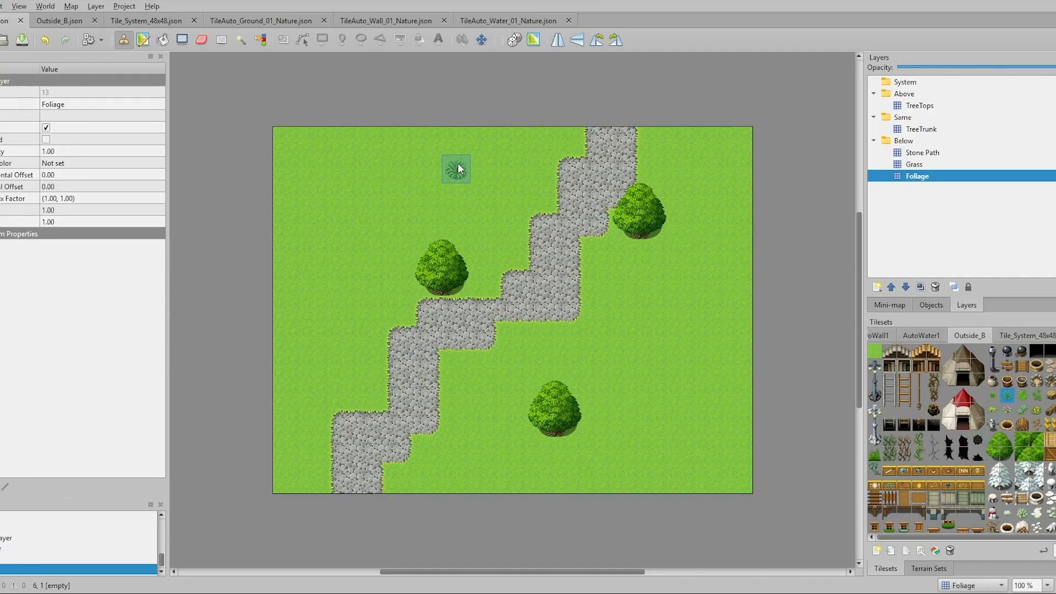
Move the Foliage layer above the Stone Path and Grass layers within the Below group
click(926, 166)
click(920, 180)
drag(912, 178, 935, 147)
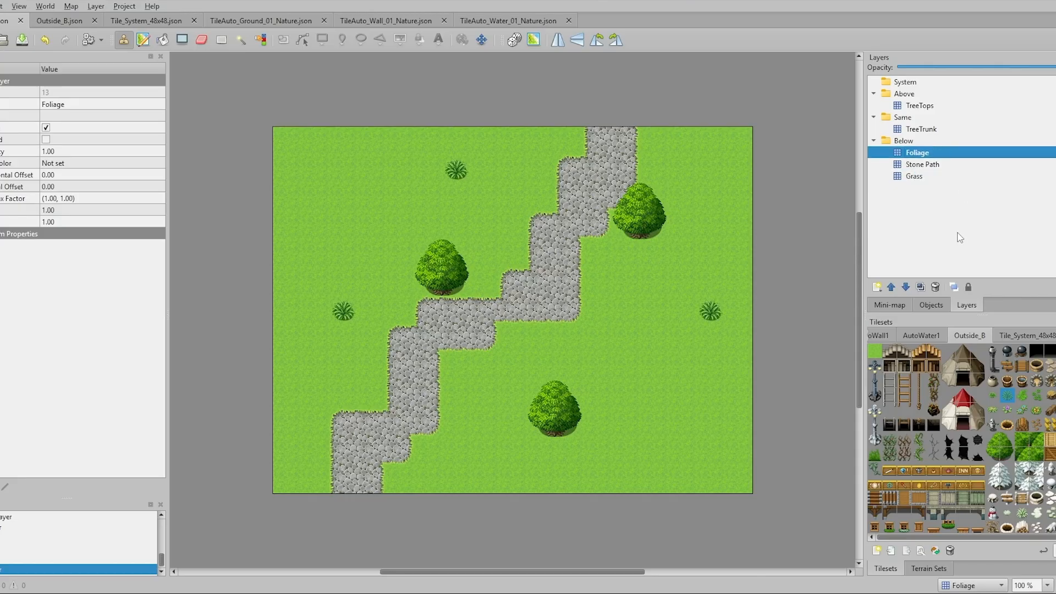
Stamp four purple flower tiles on the grass, two on each side of the path, on the Foliage layer
click(1009, 411)
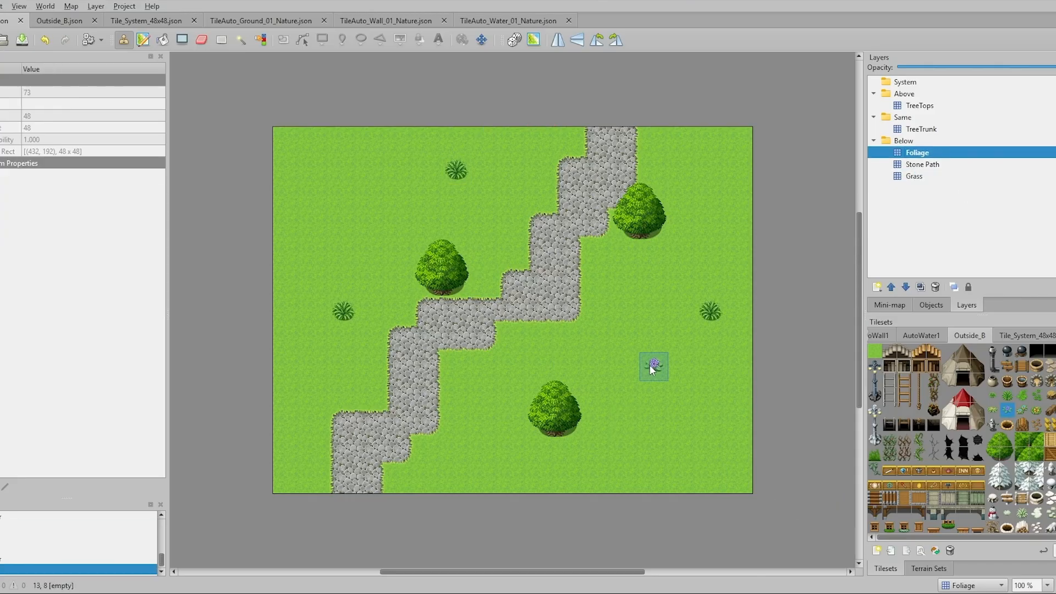
click(653, 365)
click(709, 250)
click(372, 224)
click(316, 365)
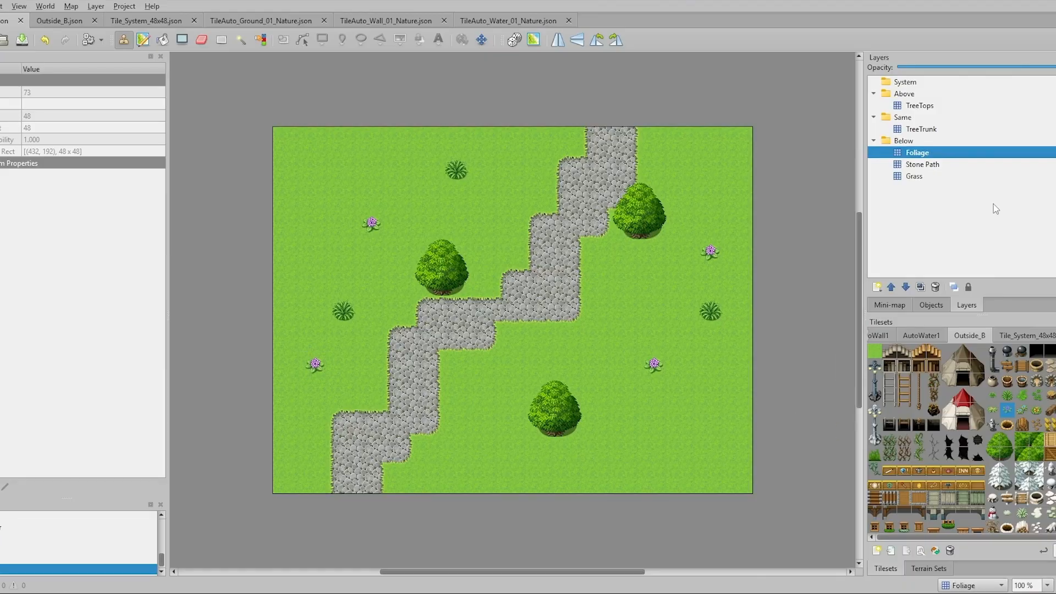
Create an object layer named Decoration and place it inside the Same group below TreeTrunk
click(940, 304)
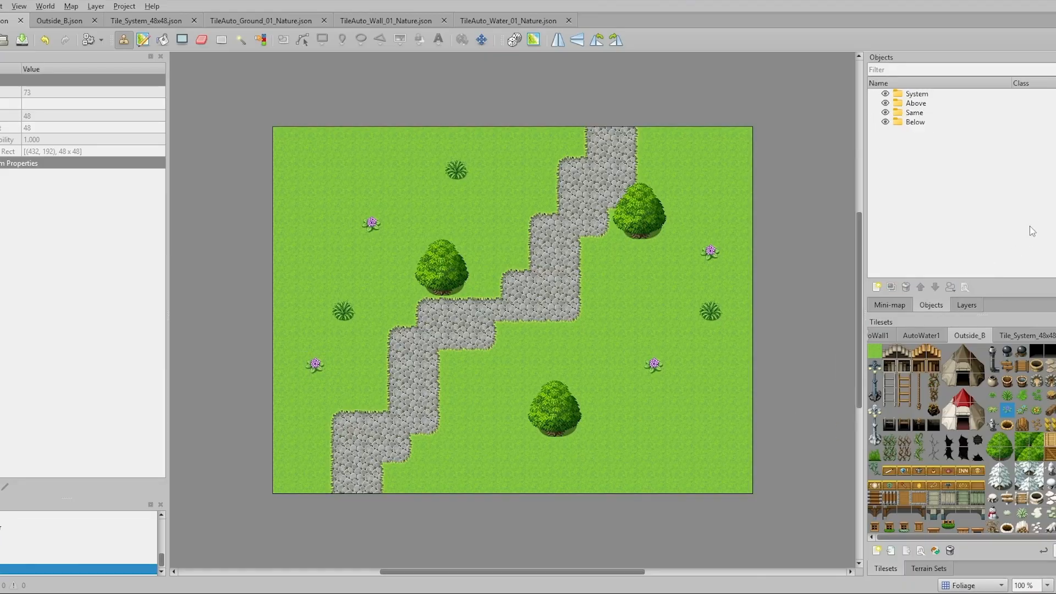
click(966, 305)
click(877, 287)
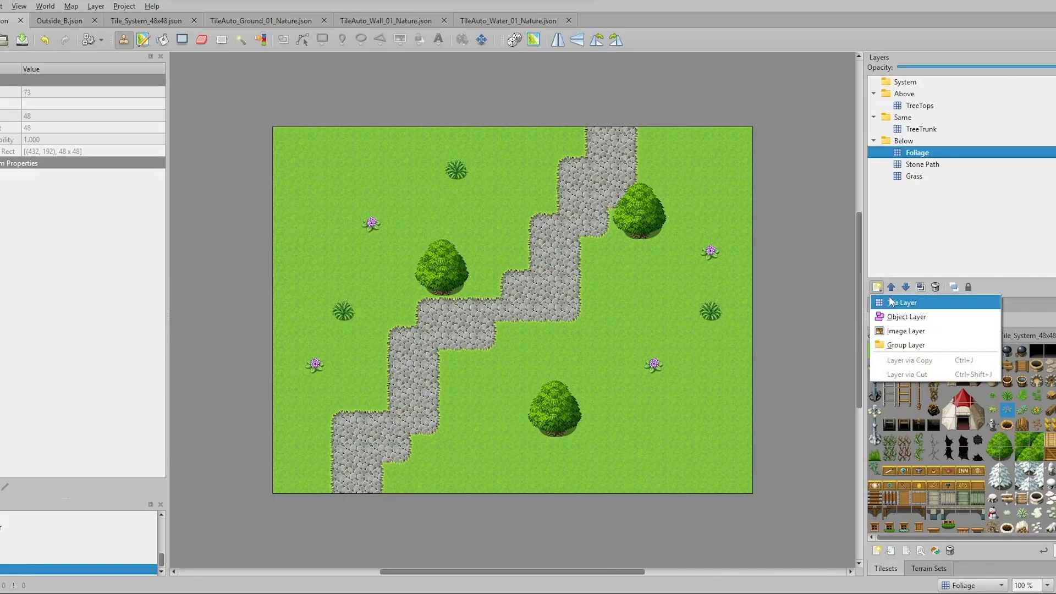
click(910, 320)
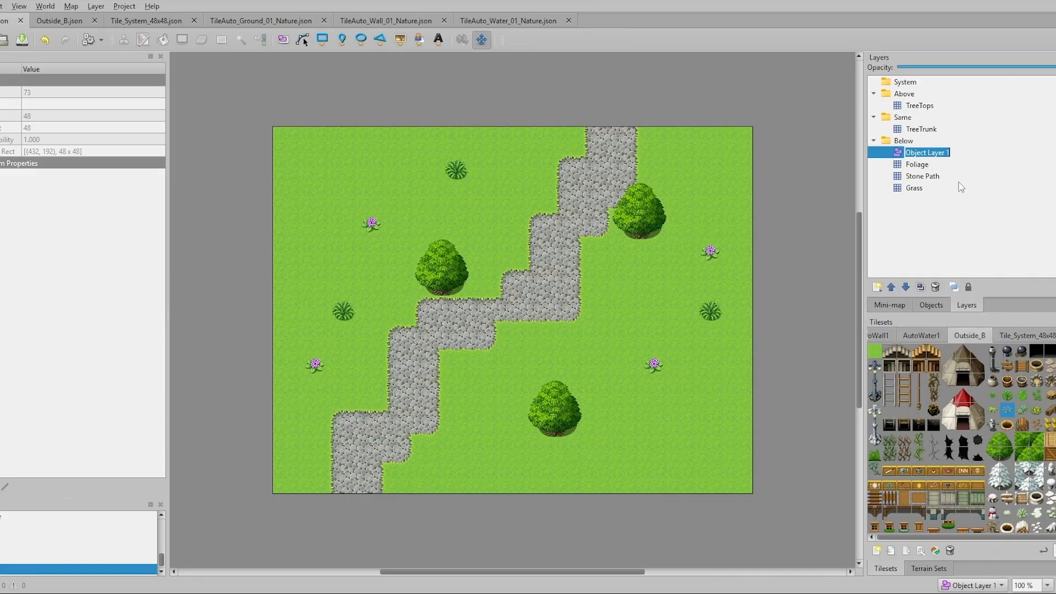
text(Decoration)
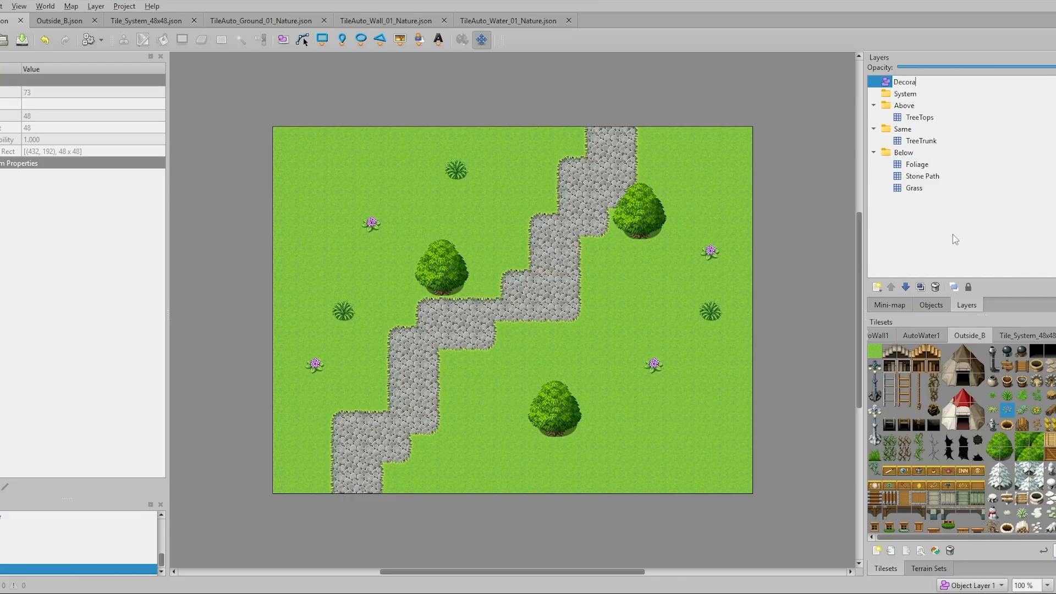
key(Return)
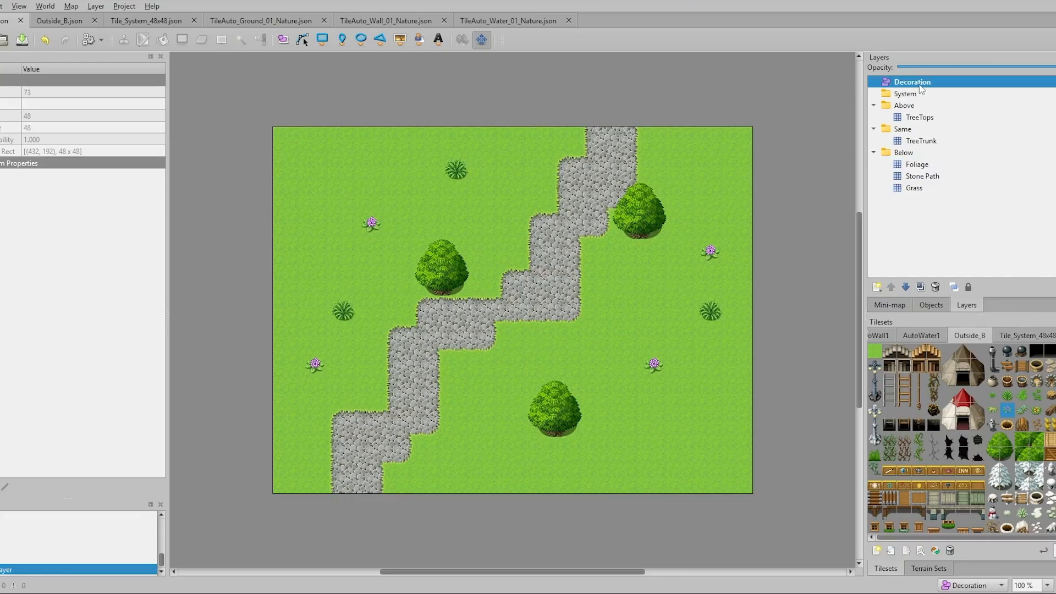
drag(919, 83, 966, 130)
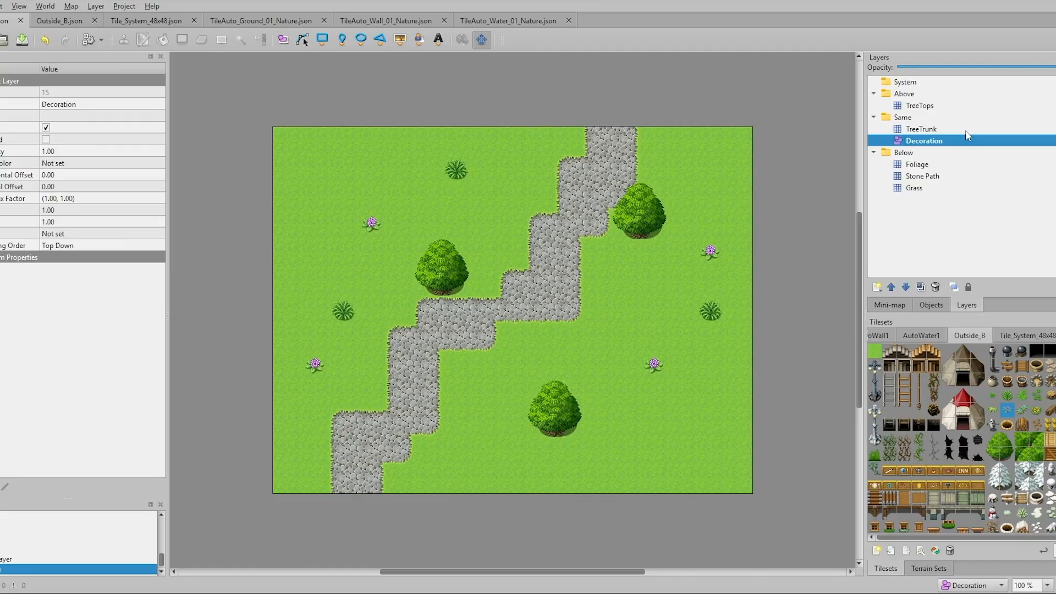
Insert an empty wooden bucket tile object on the Decoration layer, just below the tree at the map's upper right
click(897, 118)
click(928, 143)
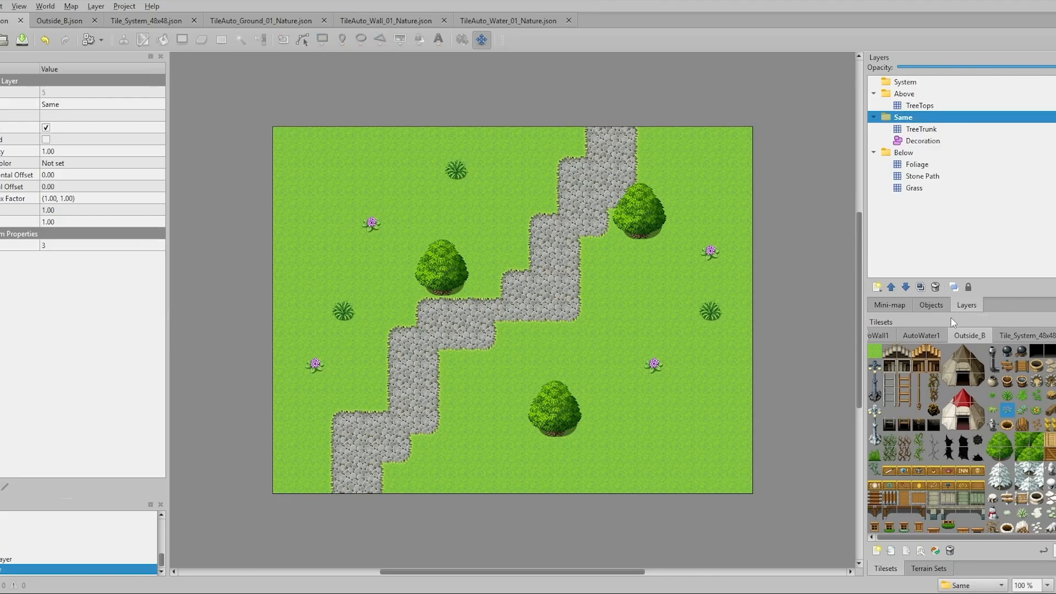
click(934, 305)
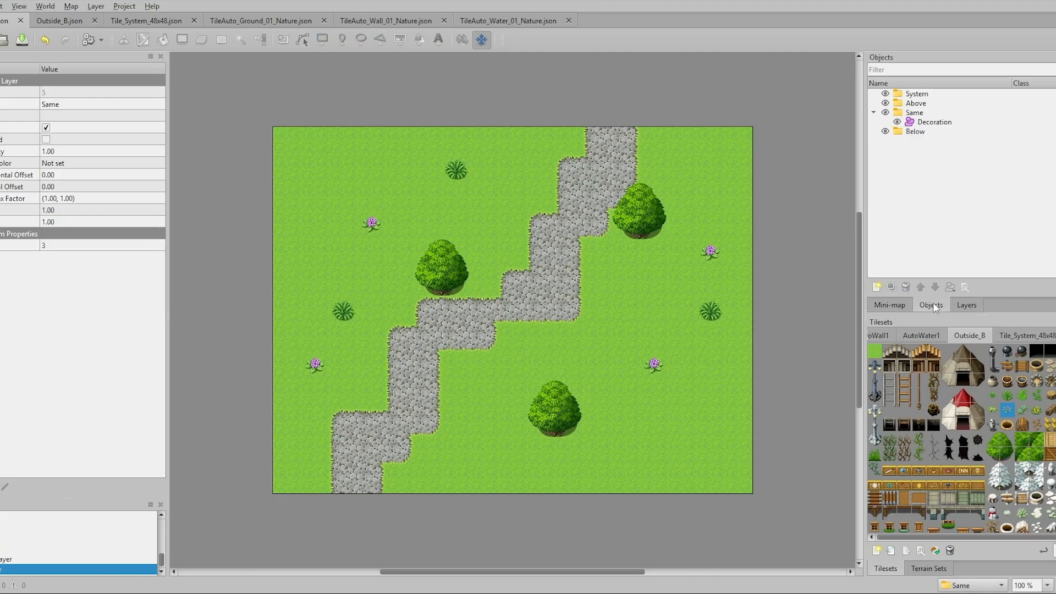
click(945, 124)
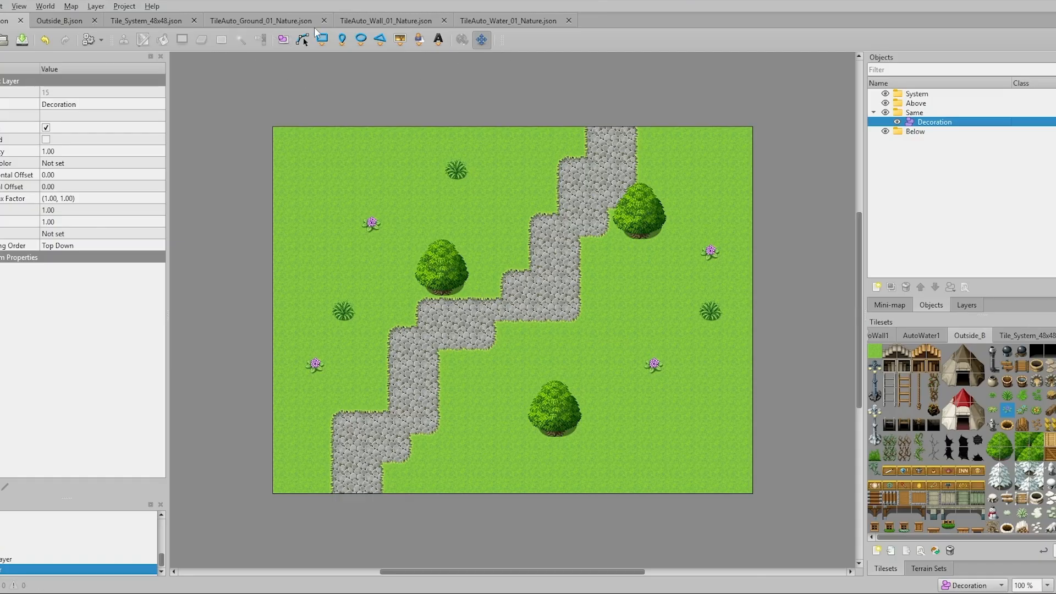
key(s)
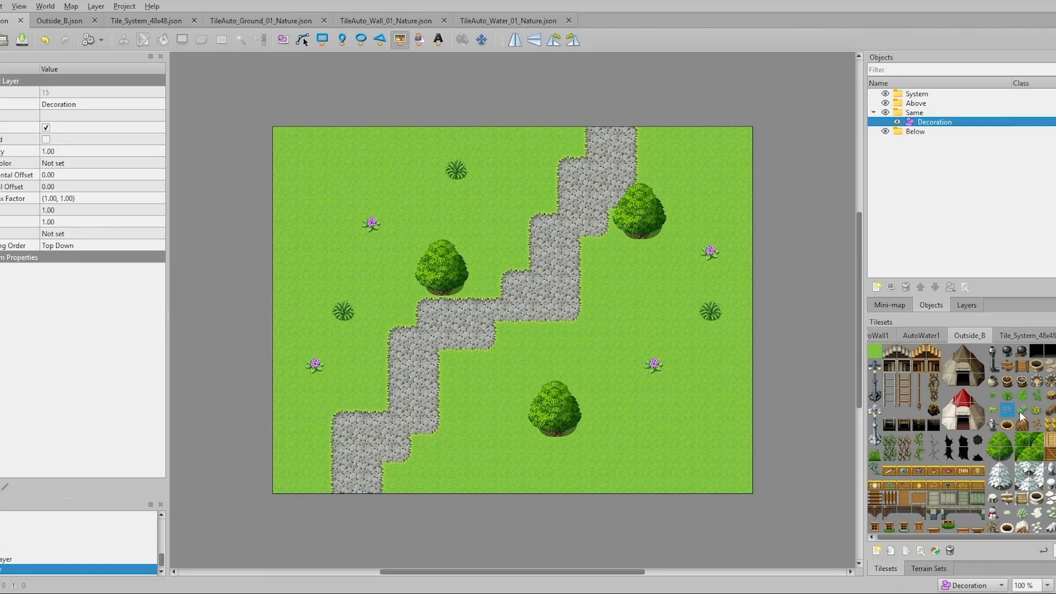
scroll(1007, 457, down, 1)
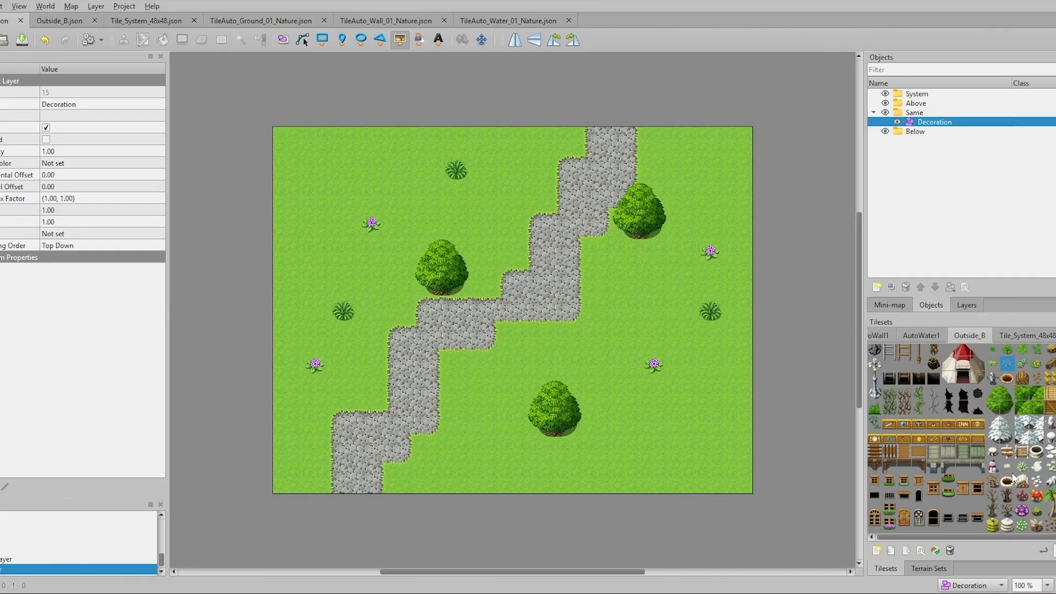
scroll(1014, 478, up, 1)
click(1009, 383)
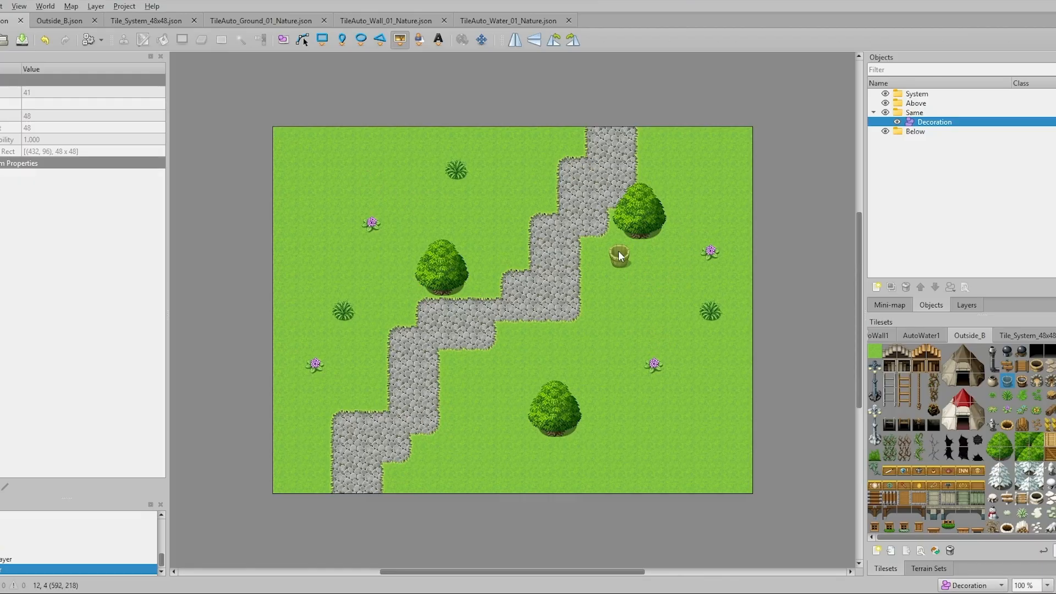
click(622, 245)
Insert a stacked wood pile and a fallen log as tile objects beside the path, below the tree left of it
click(1024, 425)
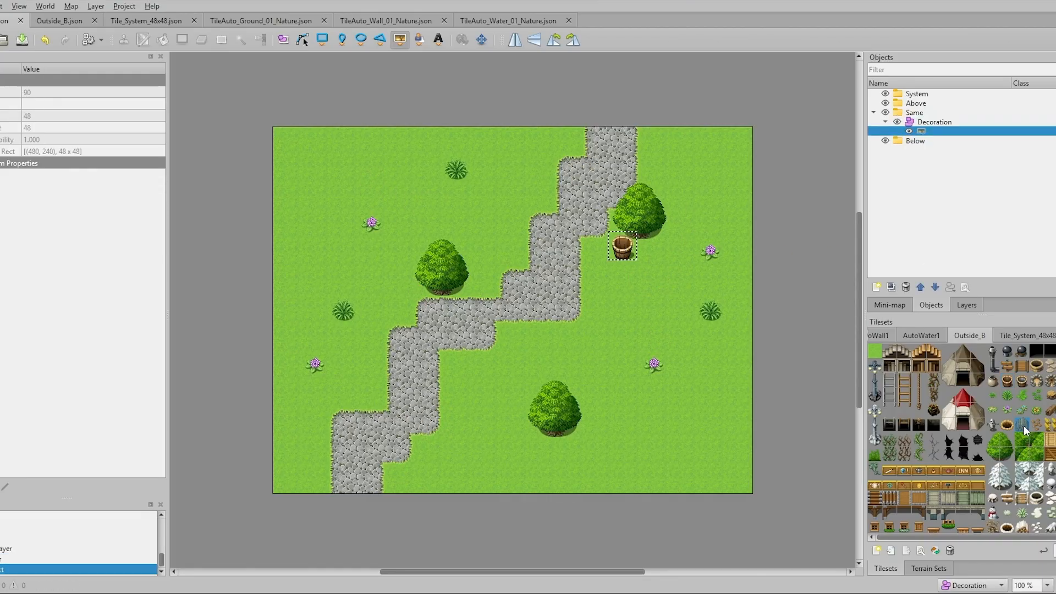
click(403, 301)
click(1049, 412)
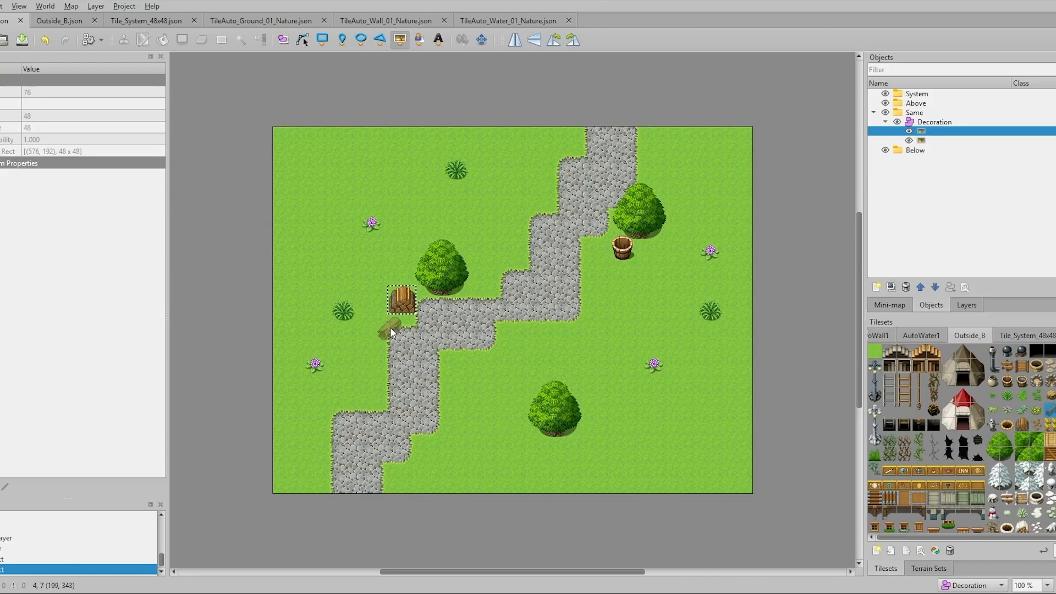
click(391, 327)
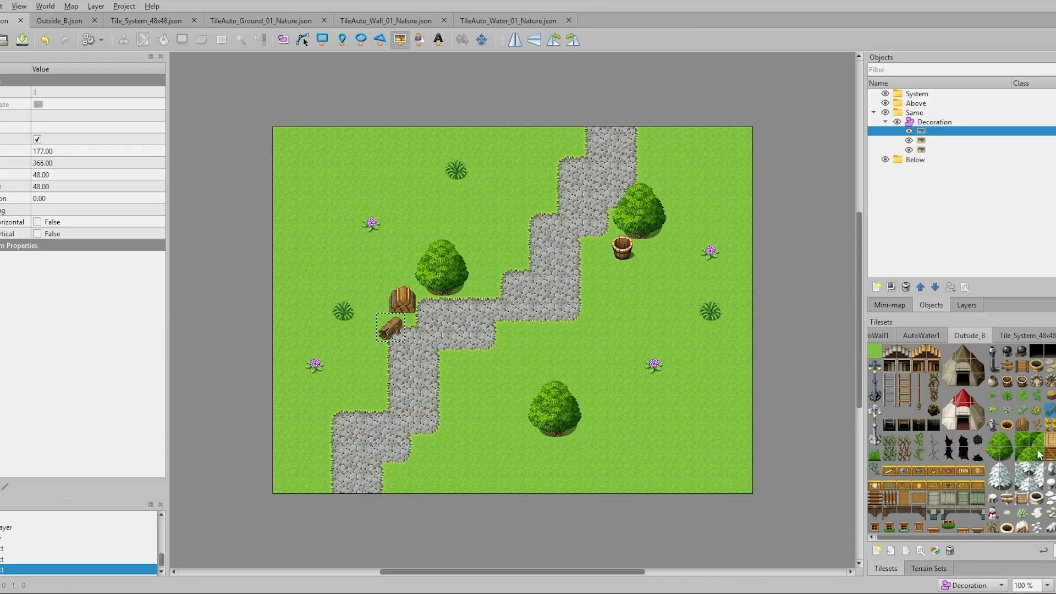
Insert tree stump tile objects beside the upper-right tree and beside the tree near the map's lower edge
click(1049, 395)
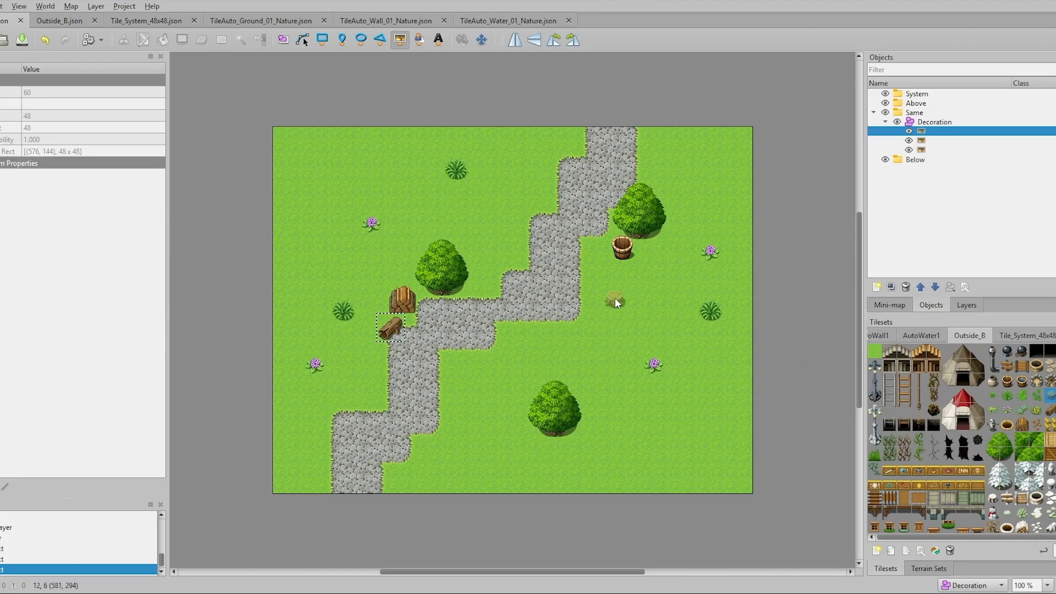
click(662, 235)
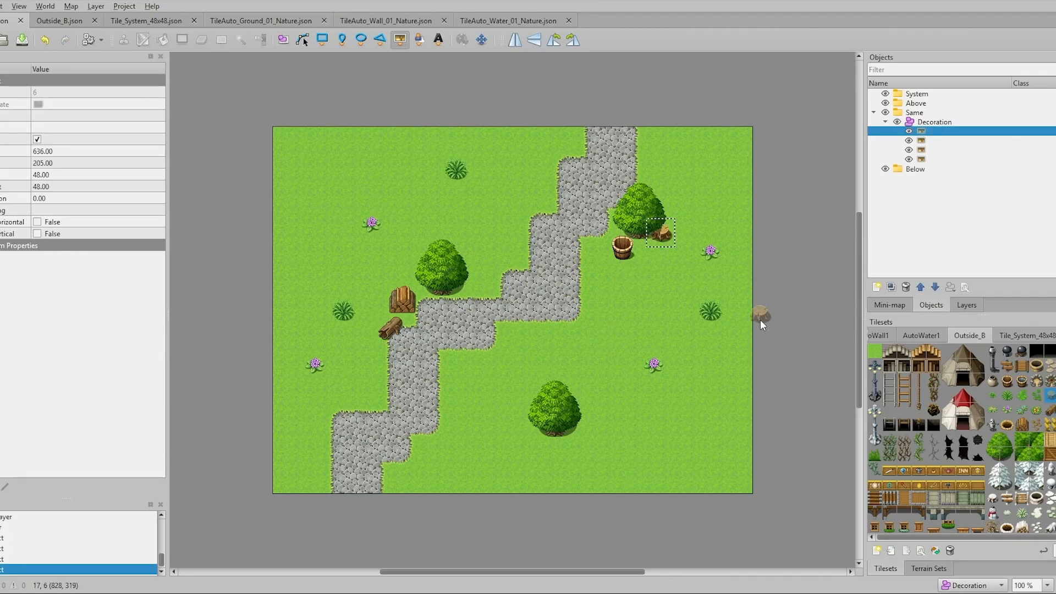
click(524, 424)
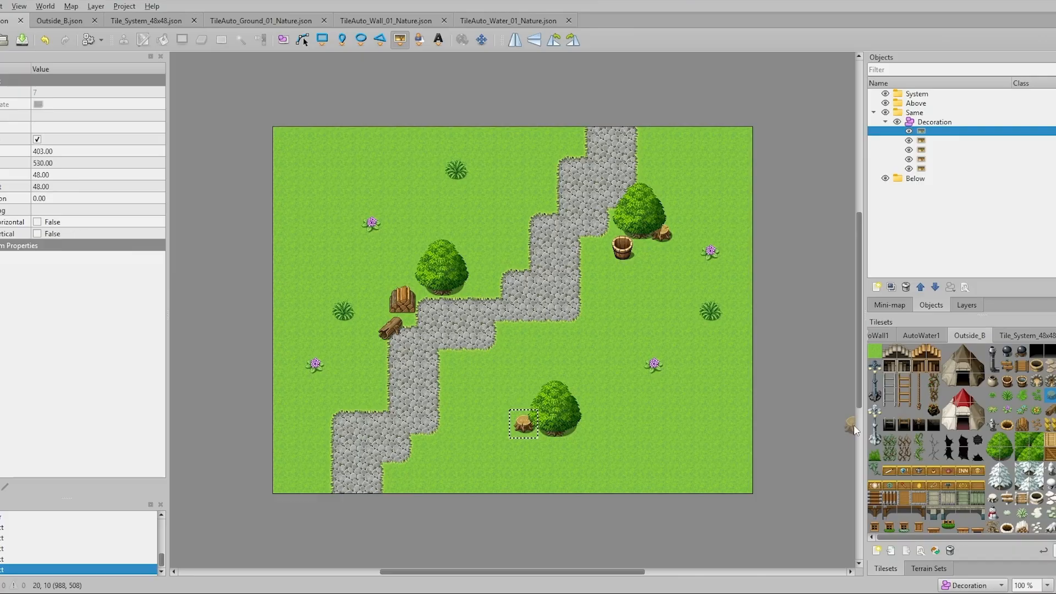
Insert three red mushroom tile objects along the edges of the stone path on the Decoration layer
scroll(1040, 502, down, 1)
click(1038, 497)
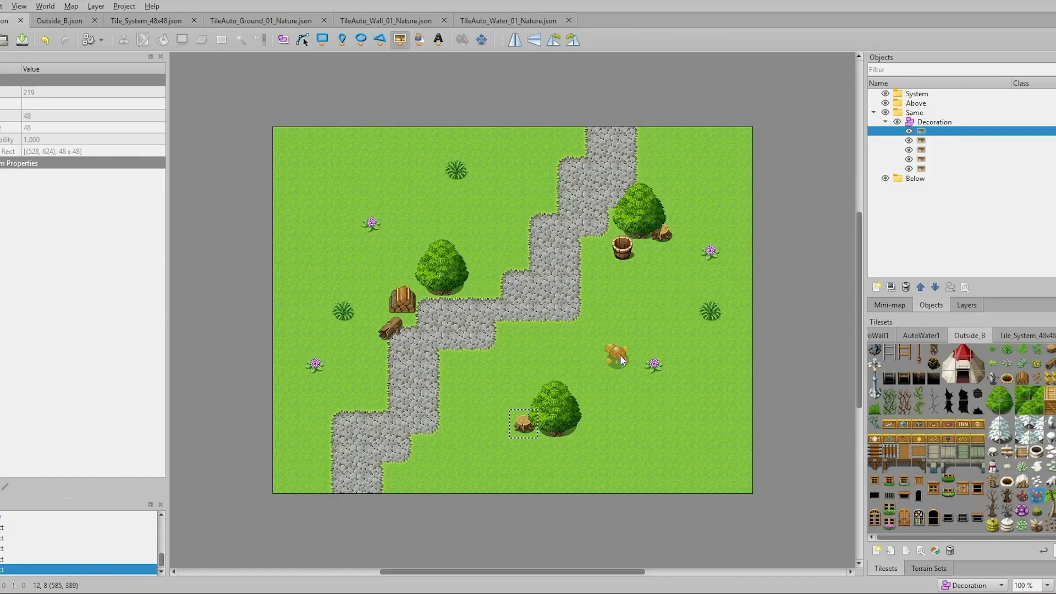
click(586, 246)
click(377, 401)
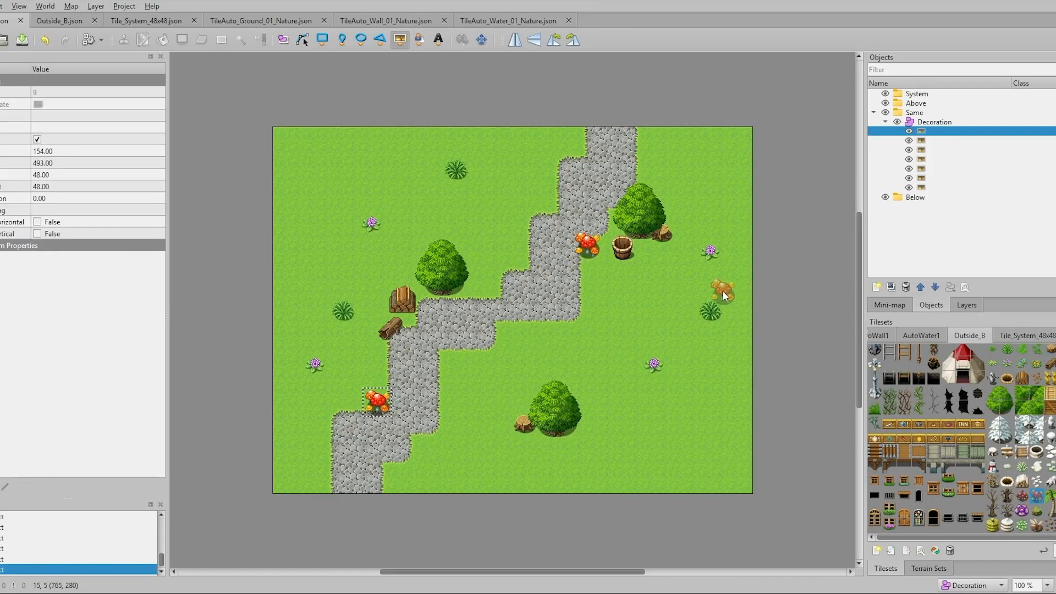
click(496, 286)
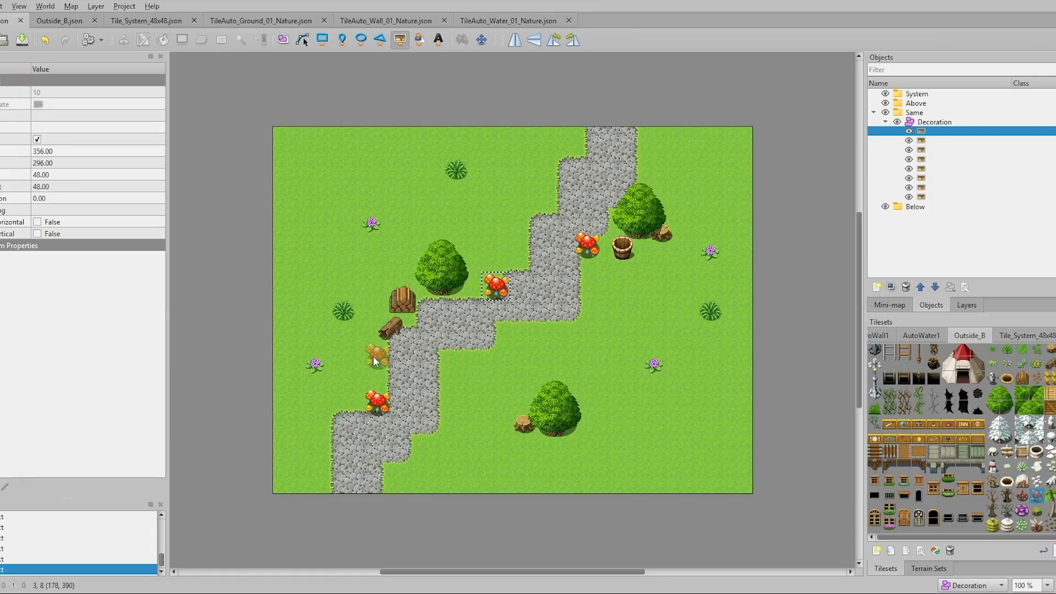
Locate the placed tree stumps and other decoration tile objects on the map through the Decoration layer's object list
click(932, 141)
click(936, 159)
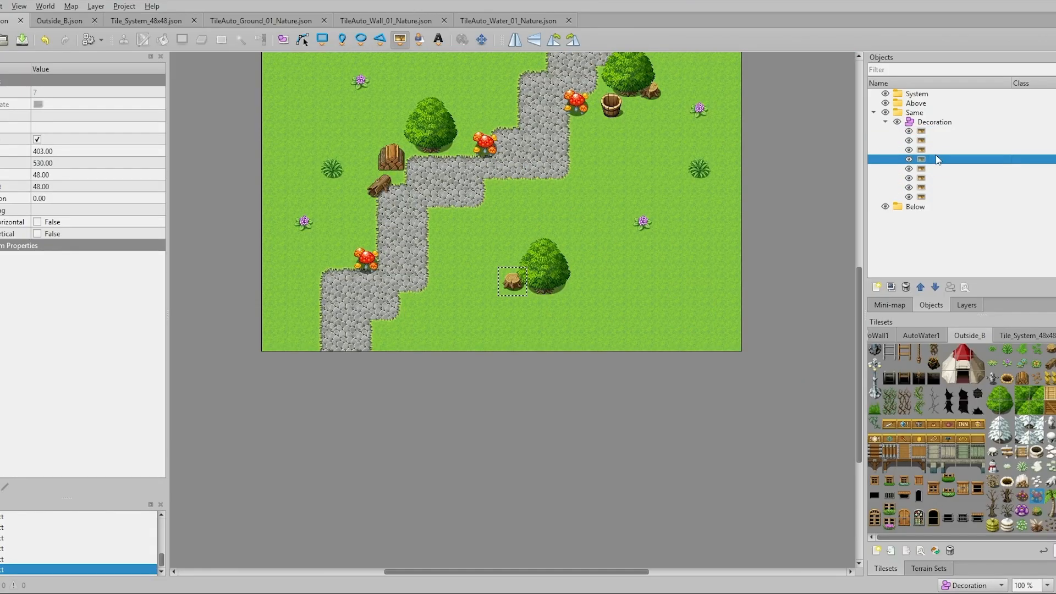
click(941, 169)
click(943, 197)
click(946, 170)
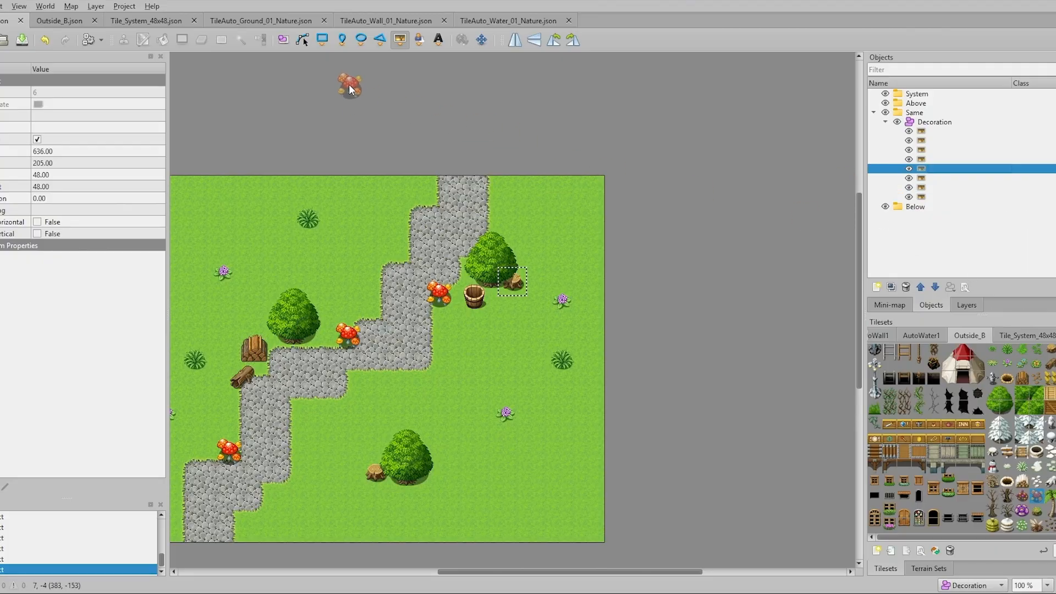
Select the middle red mushroom object, nudge it toward the tree beside it, and delete it from the Decoration layer
click(283, 42)
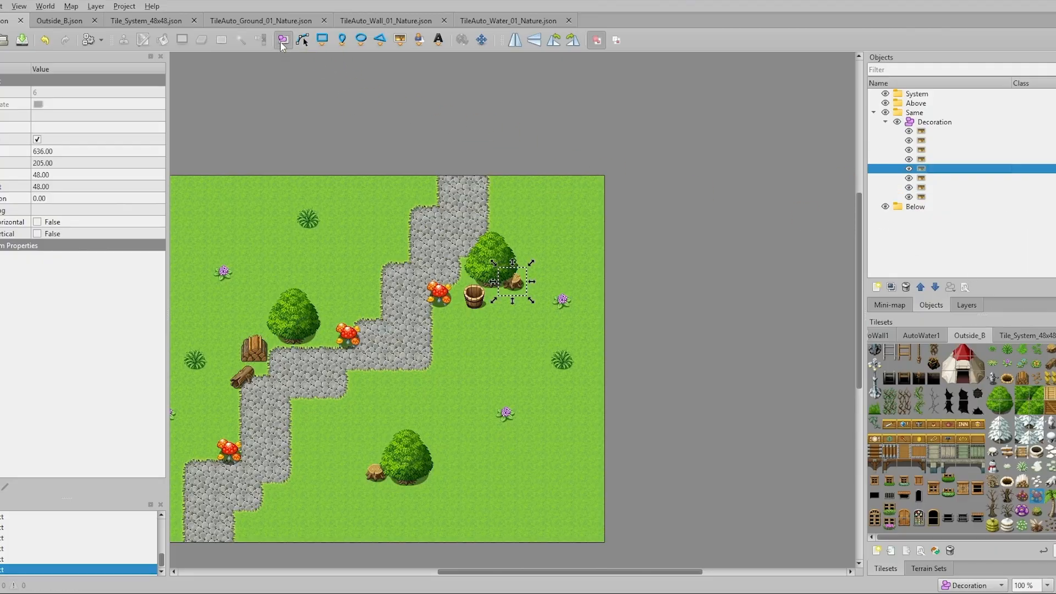
click(348, 334)
click(439, 294)
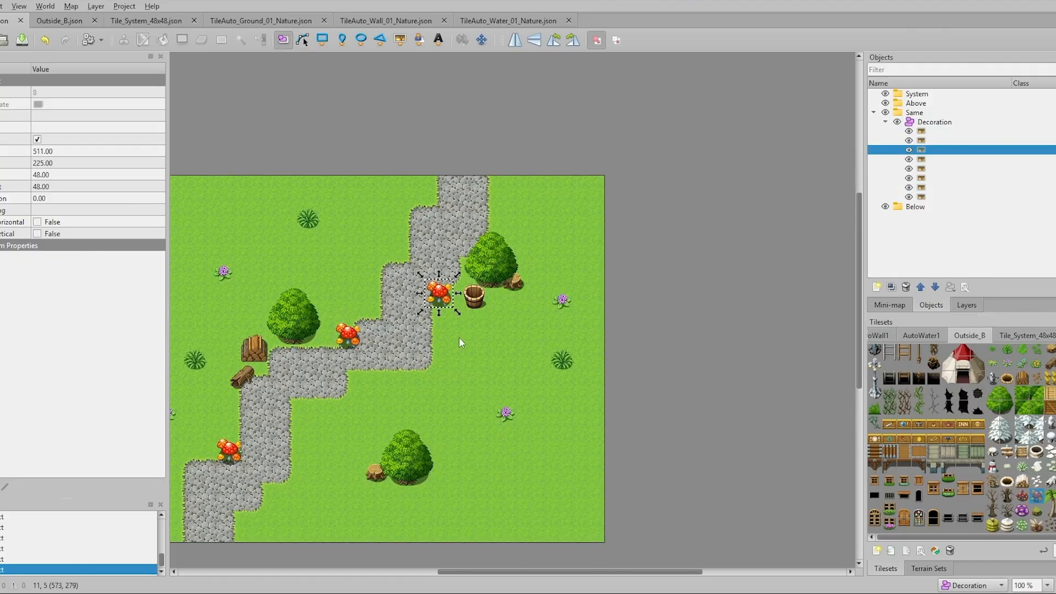
click(348, 335)
mouse_move(348, 337)
mouse_down()
mouse_move(335, 335)
mouse_move(347, 338)
mouse_up()
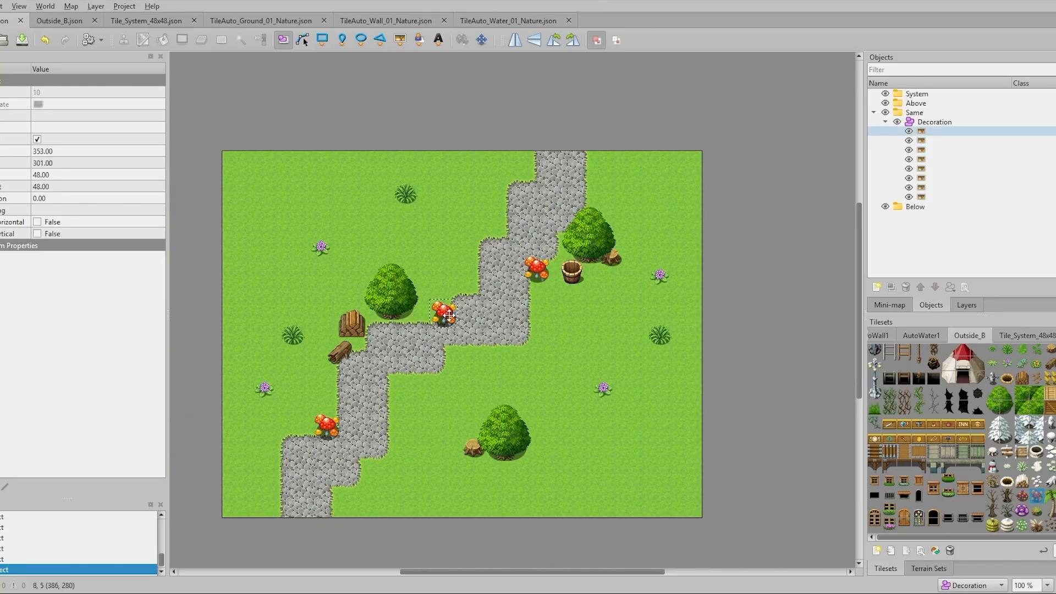
drag(447, 314, 438, 310)
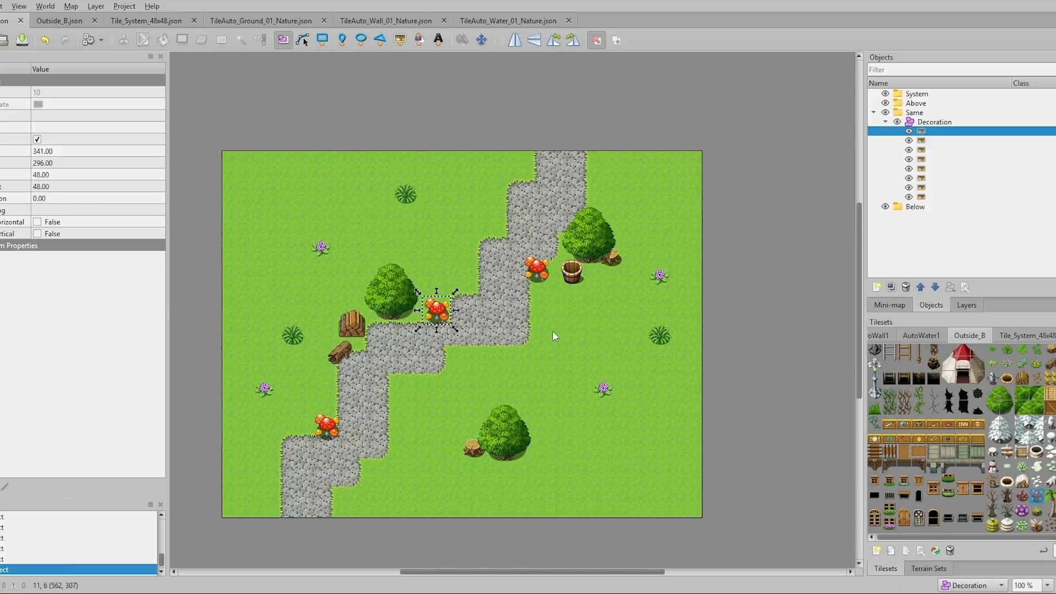
key(Delete)
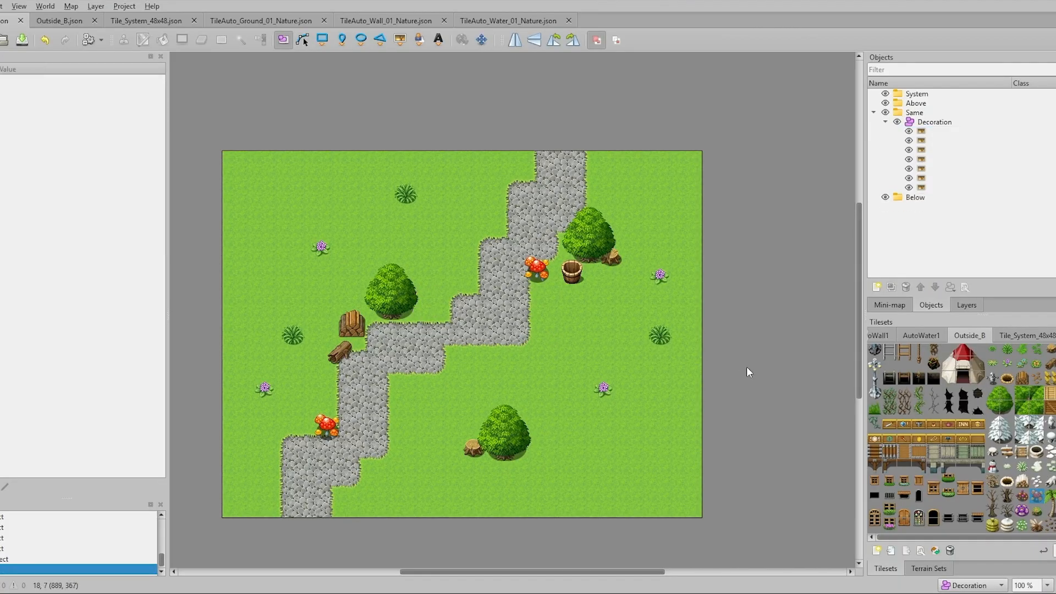
Go through the remaining Decoration objects, such as the lower mushroom and the wood pile, to find them on the map
click(952, 140)
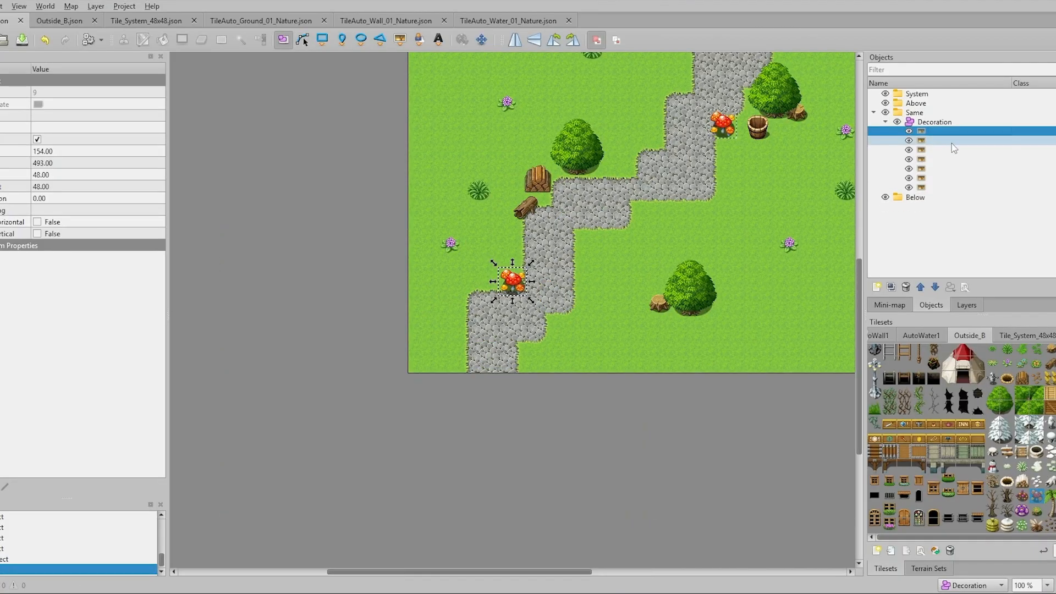
click(952, 159)
click(955, 178)
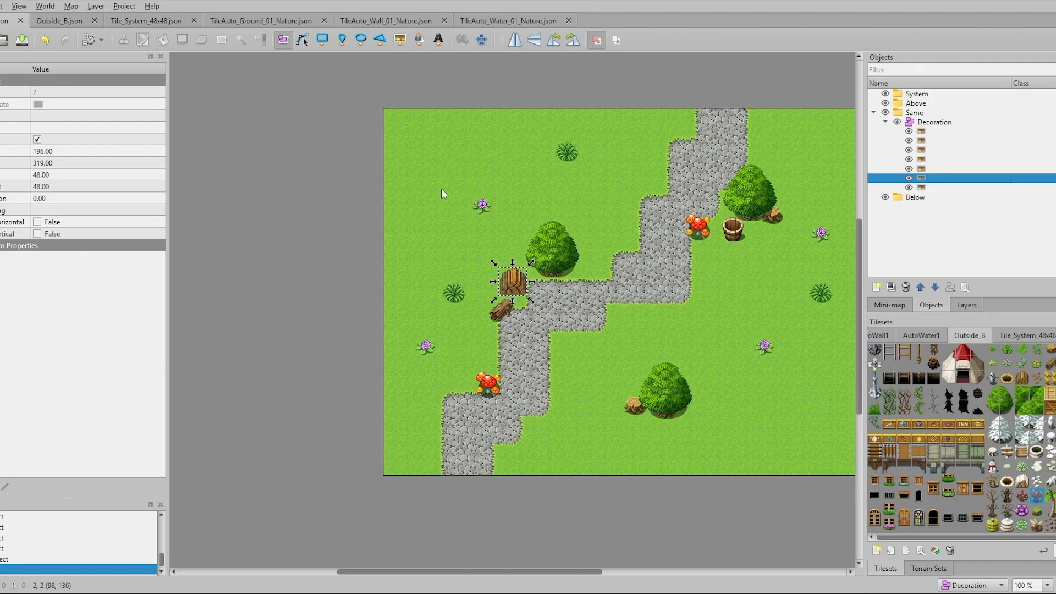
click(651, 257)
middle_drag(650, 253, 511, 306)
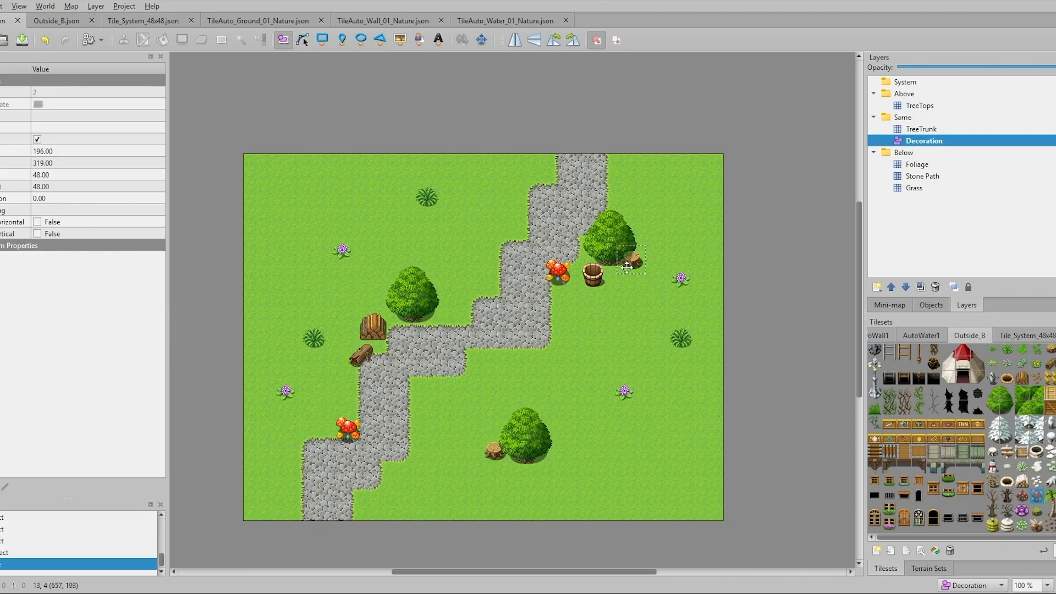
Add a tile layer named Collision inside the System group and pick the solid red full-collision tile from Tile_System_48x48
click(907, 83)
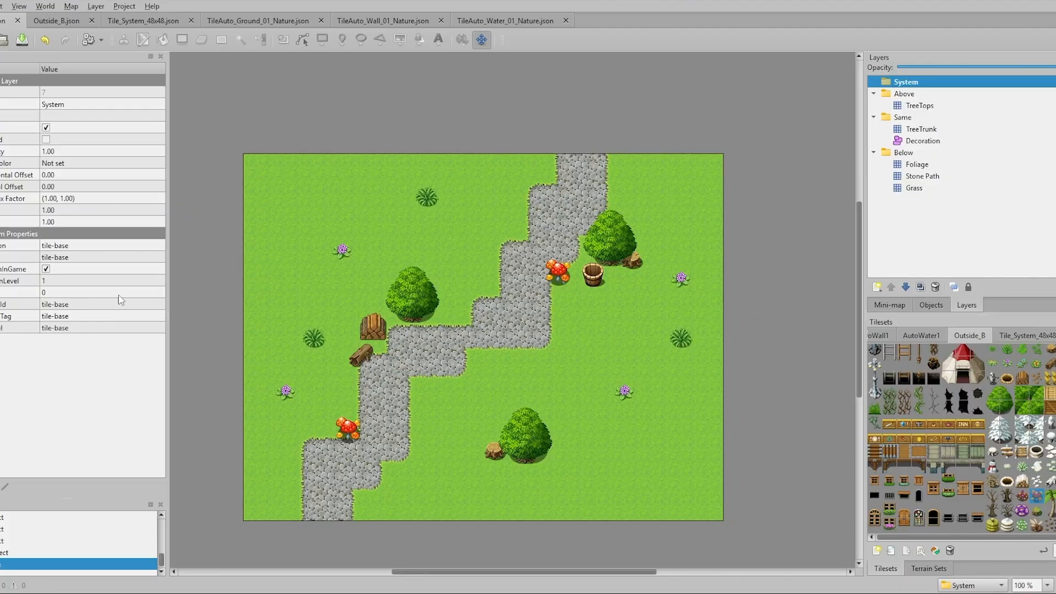
click(877, 286)
click(901, 303)
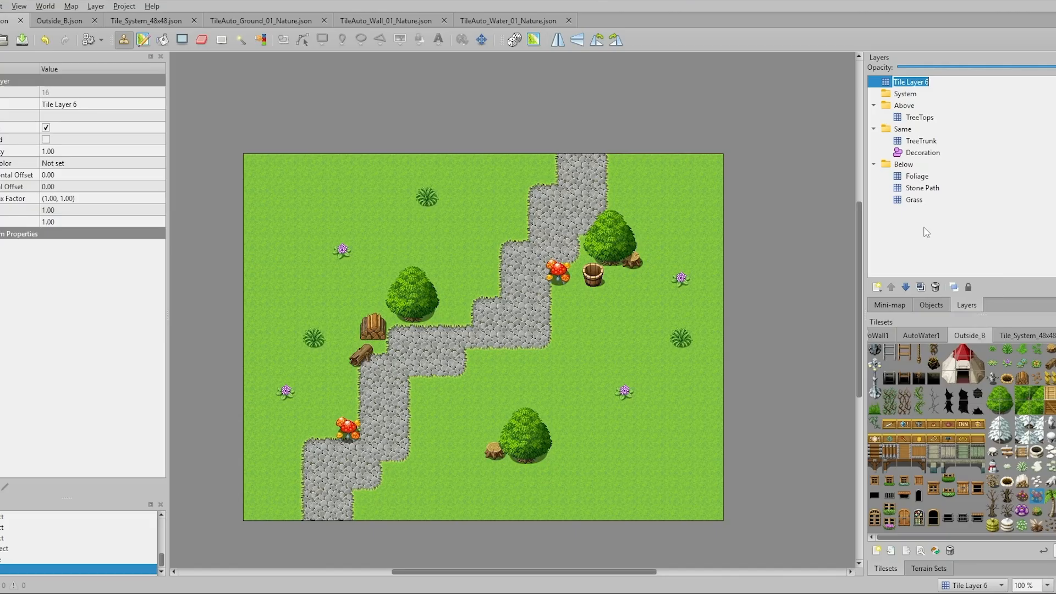
text(Collision)
key(Return)
drag(903, 82, 926, 97)
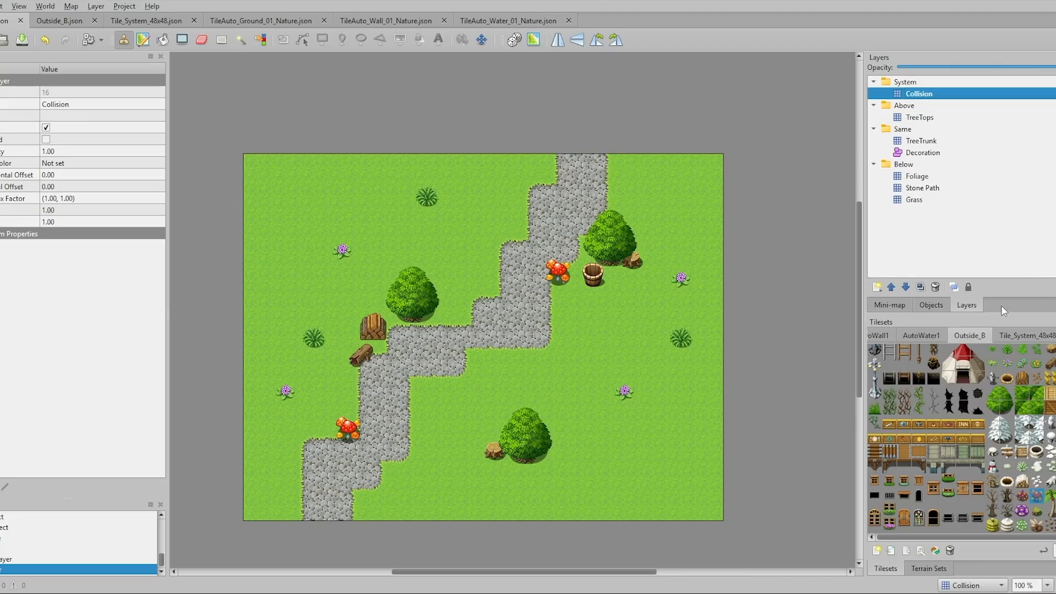
click(1030, 337)
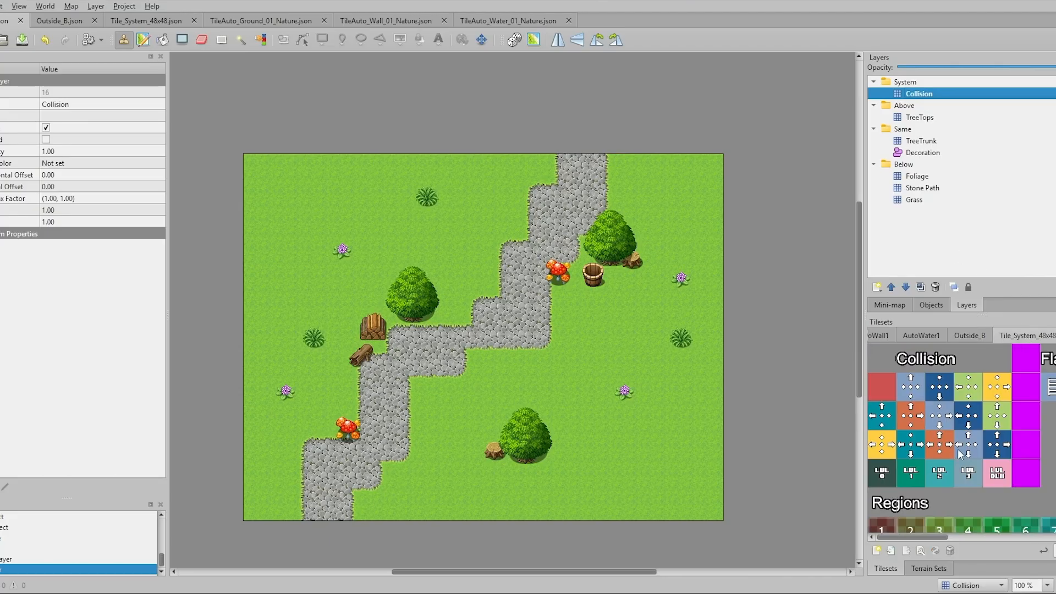
click(883, 392)
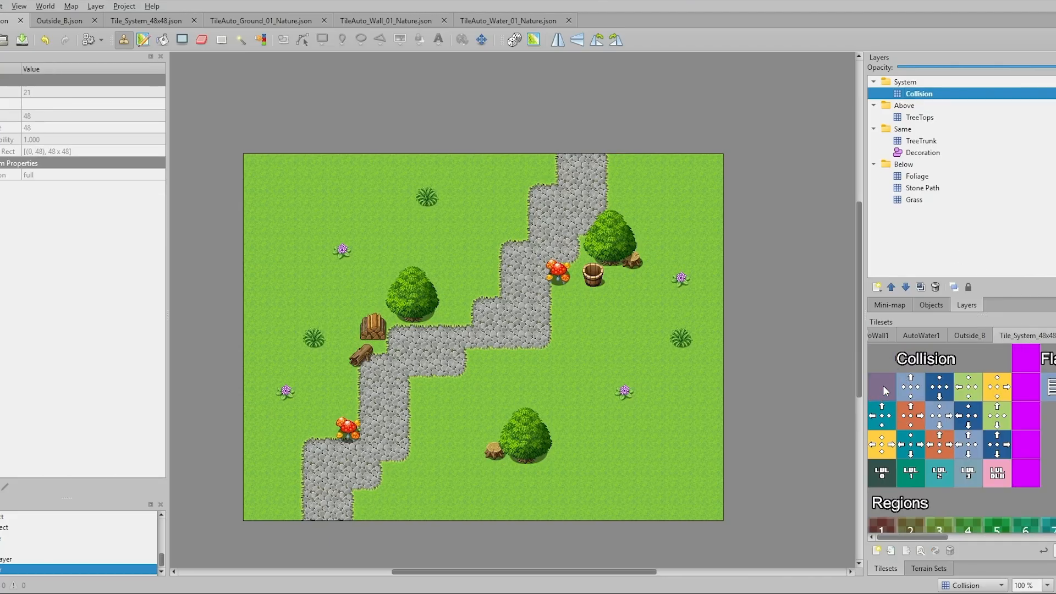
Examine the custom properties of the full and directional collision tiles in the Tile_System_48x48.json tileset
click(132, 24)
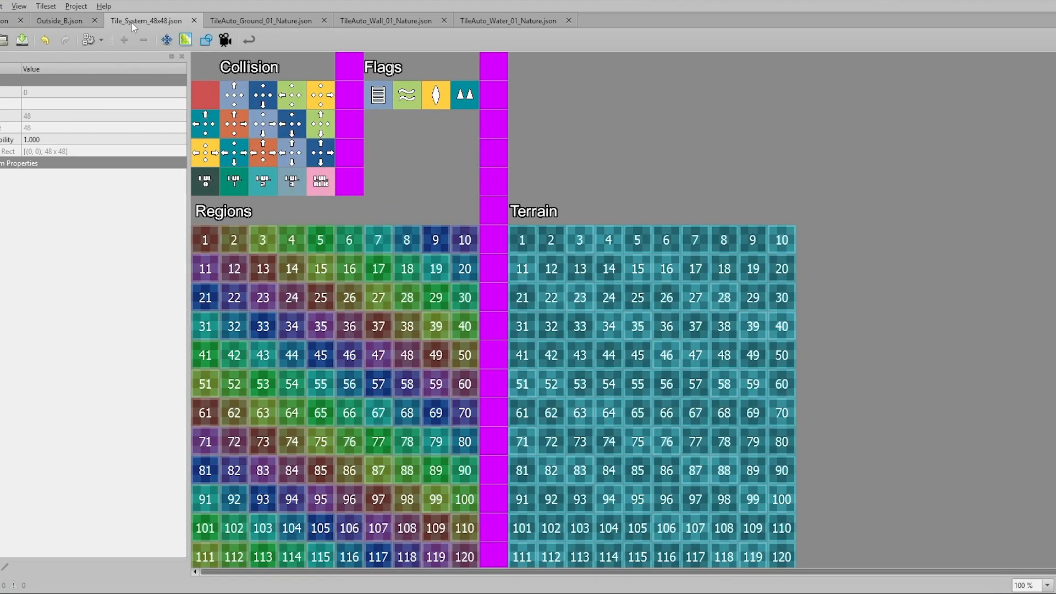
click(200, 94)
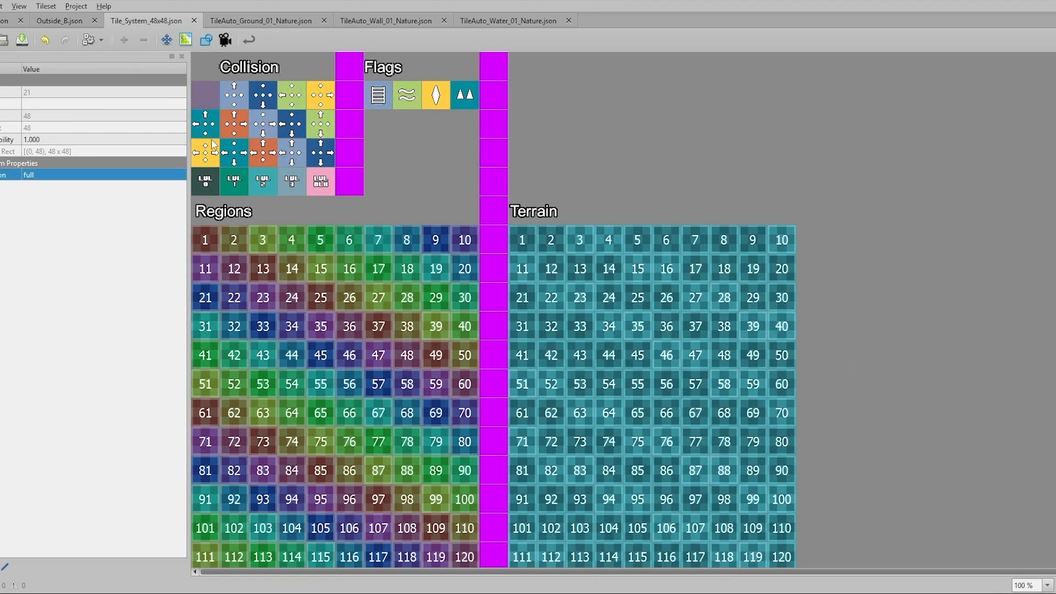
click(263, 101)
click(290, 104)
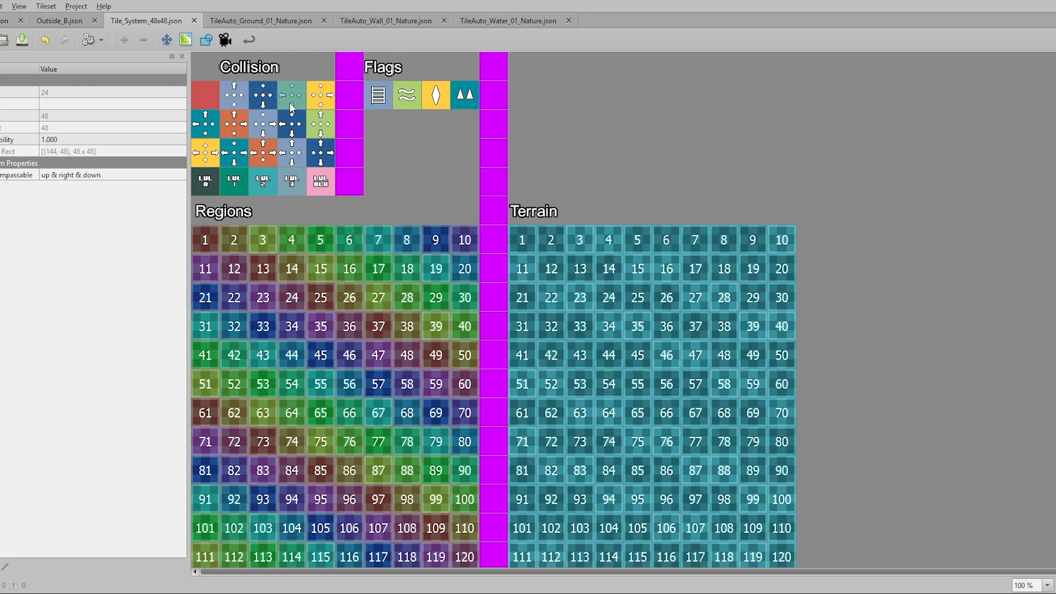
click(322, 96)
click(323, 129)
click(305, 132)
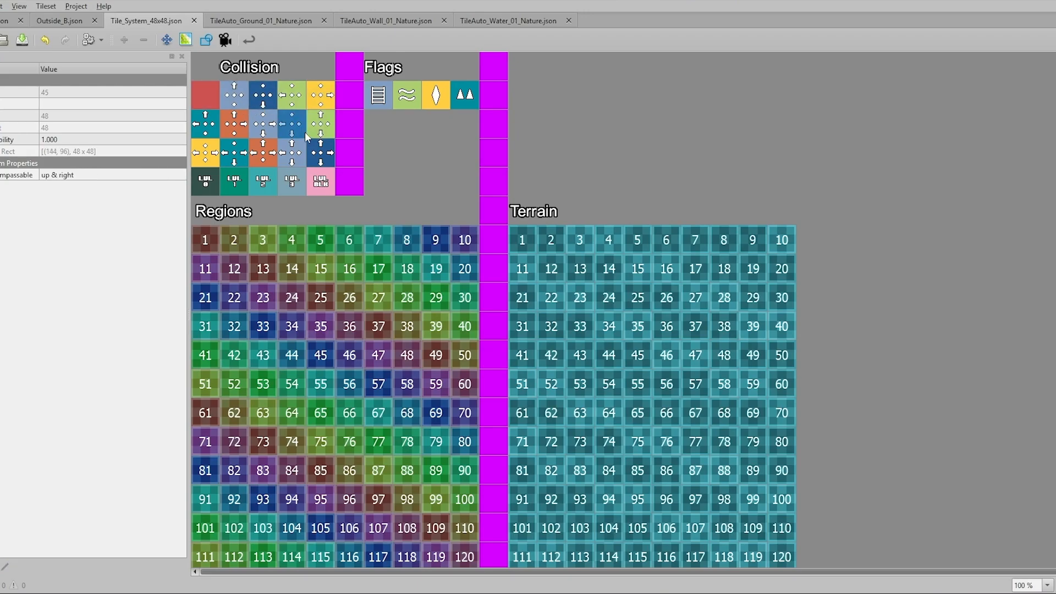
click(263, 132)
click(212, 98)
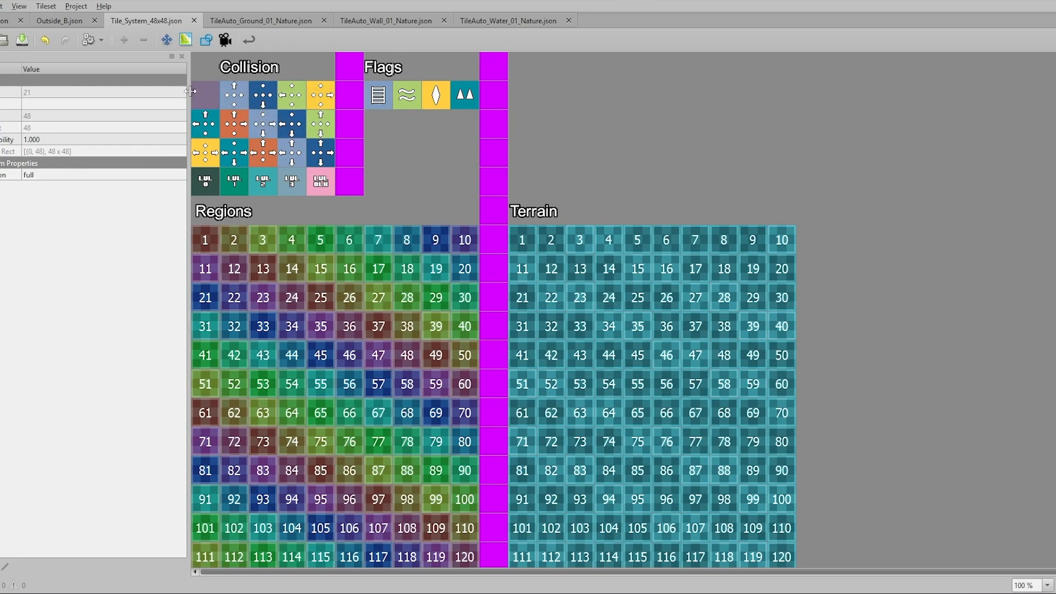
Back on the map, paint full-collision tiles over the bases of the three trees, the bucket and the wood pile
click(8, 21)
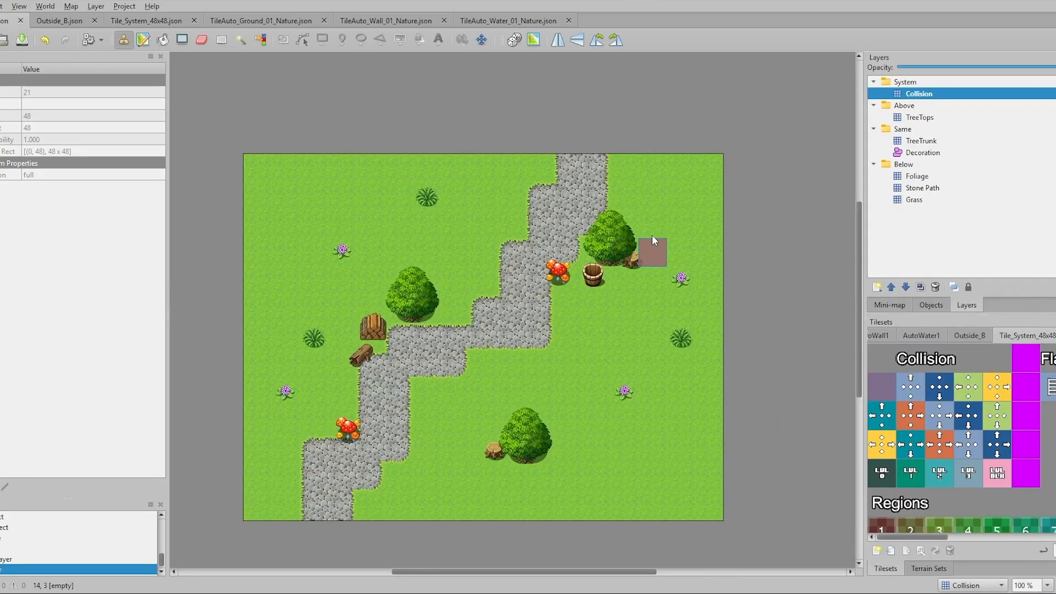
drag(596, 252, 624, 252)
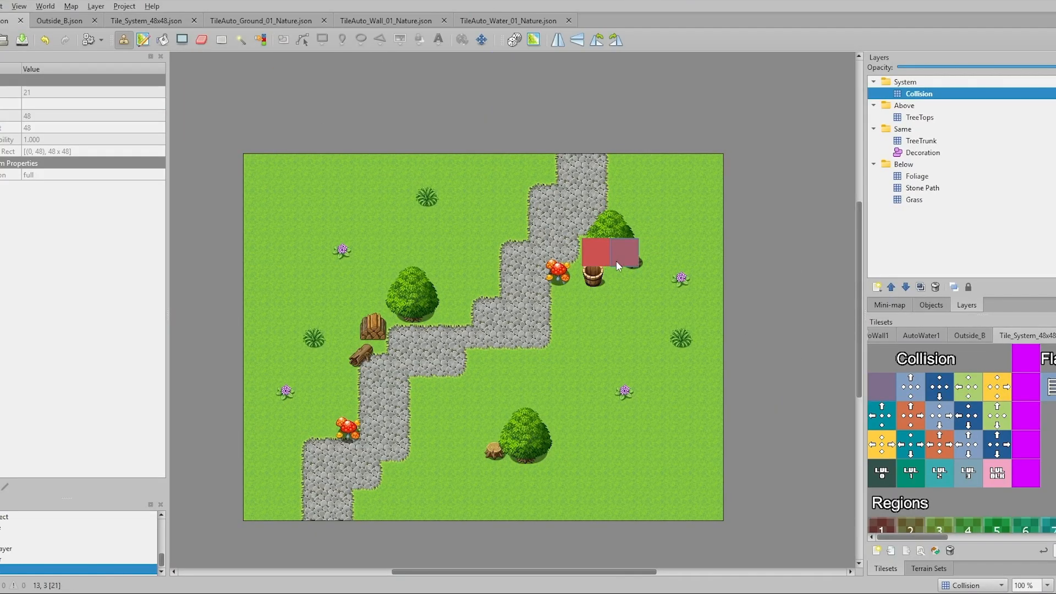
click(427, 308)
click(406, 321)
drag(540, 450, 511, 450)
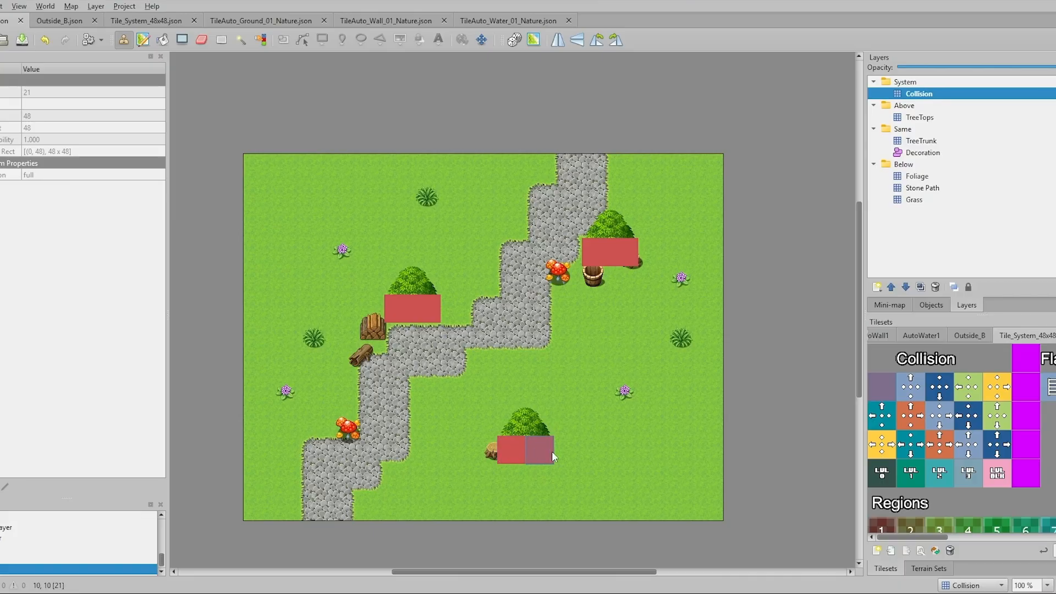
Set the System group's opacity to 0.33 and check its property that hides it in the game
click(930, 95)
click(930, 82)
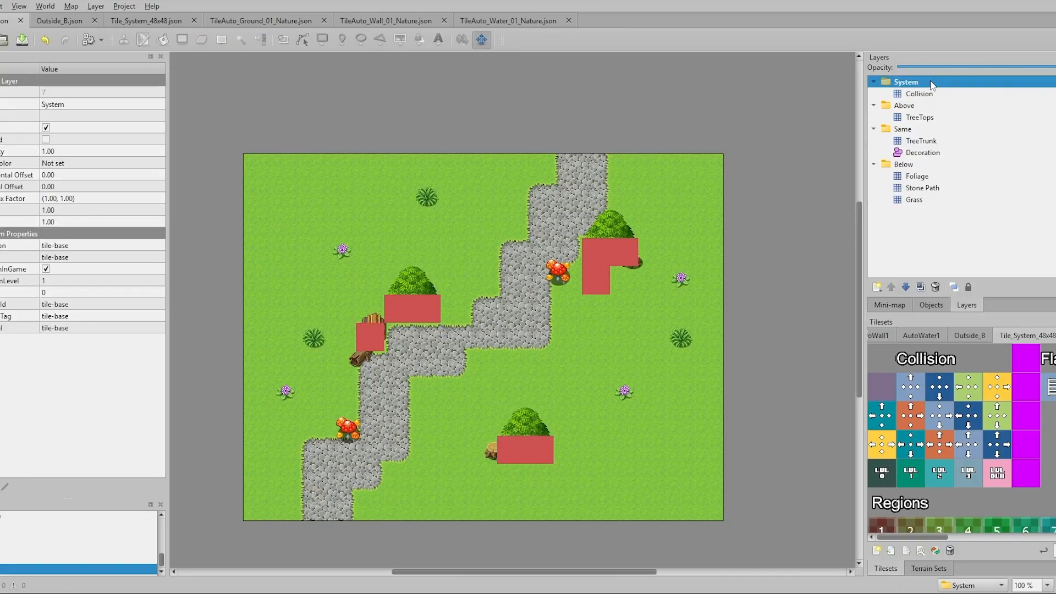
drag(1055, 67, 964, 67)
click(937, 95)
click(905, 84)
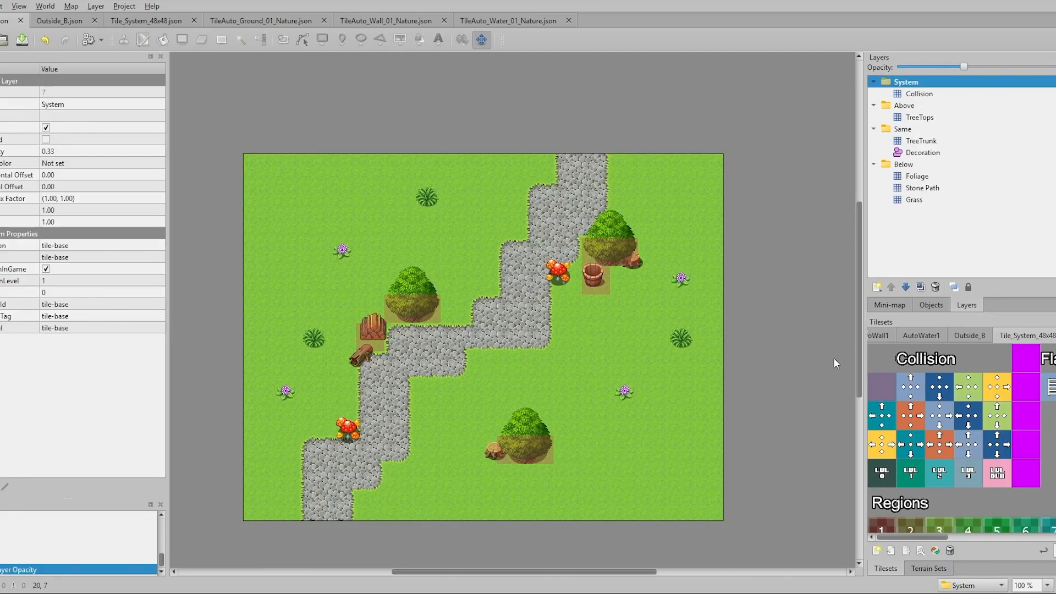
click(73, 270)
Paint the wavy-line flag tile from Tile_System_48x48 over the three green grass tufts on the Collision layer
scroll(955, 517, right, 2)
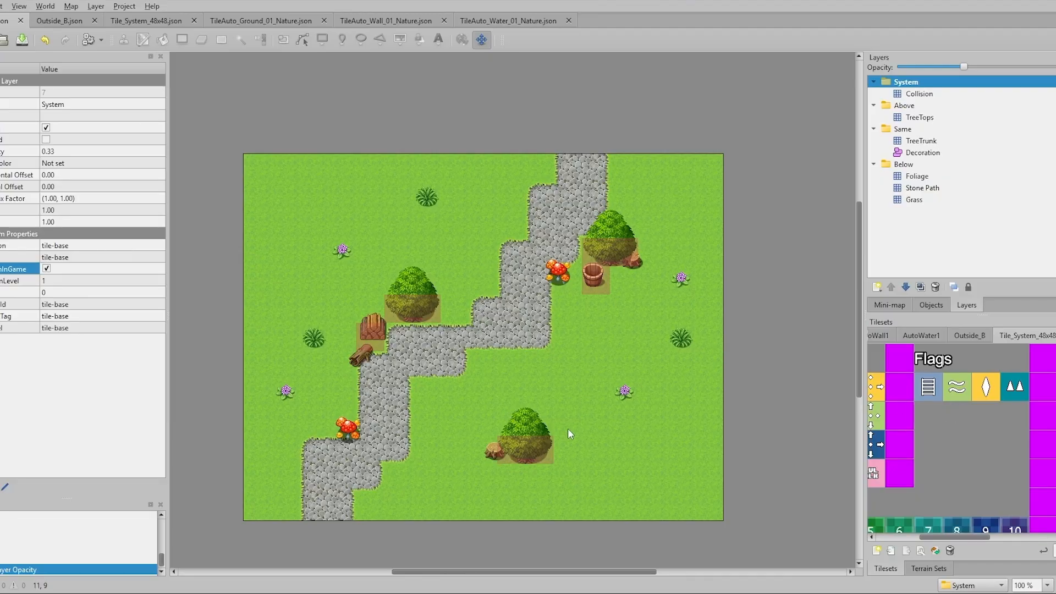
click(958, 393)
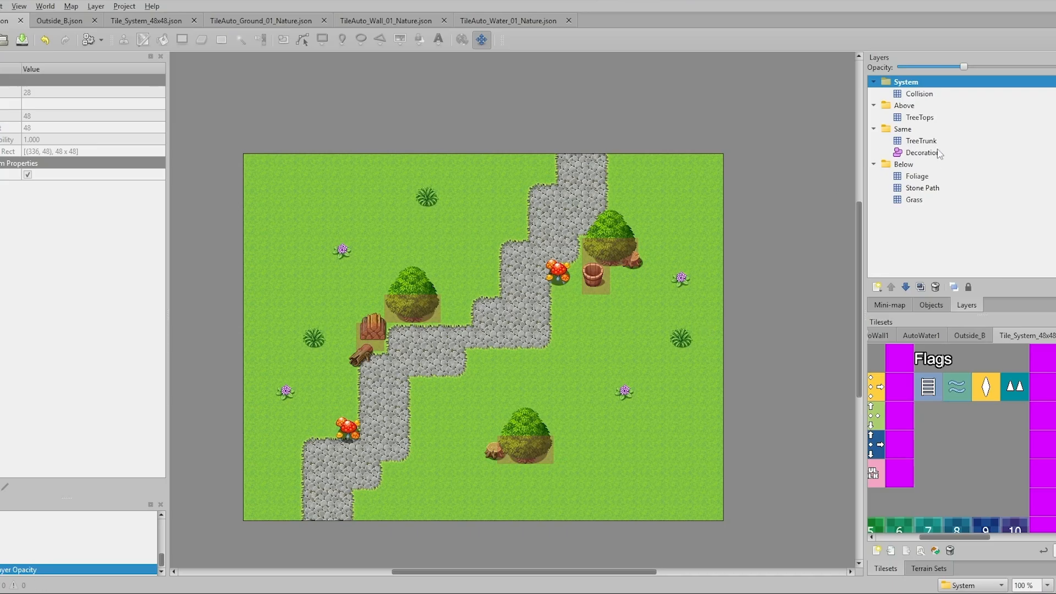
click(920, 93)
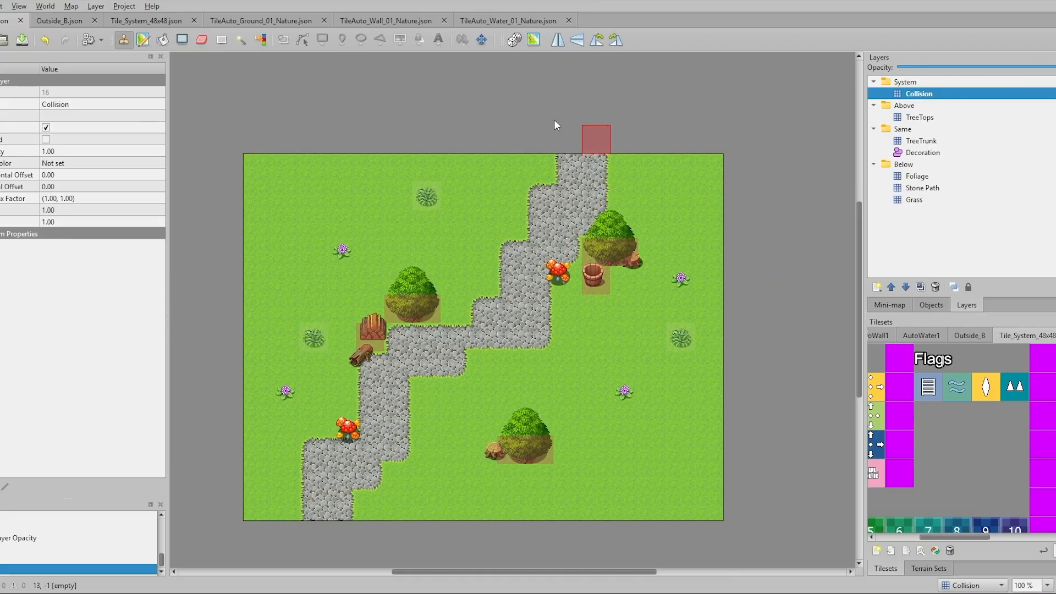
key(ctrl+Page_Down)
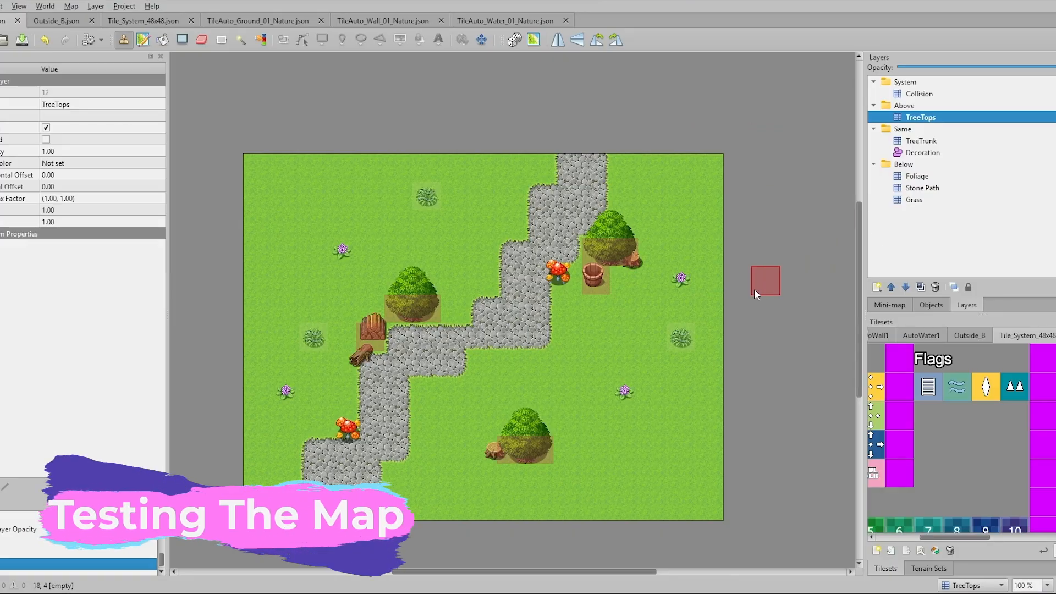
Switch to RPG Maker MZ and check which plugins are enabled in the Plugin Manager
click(276, 565)
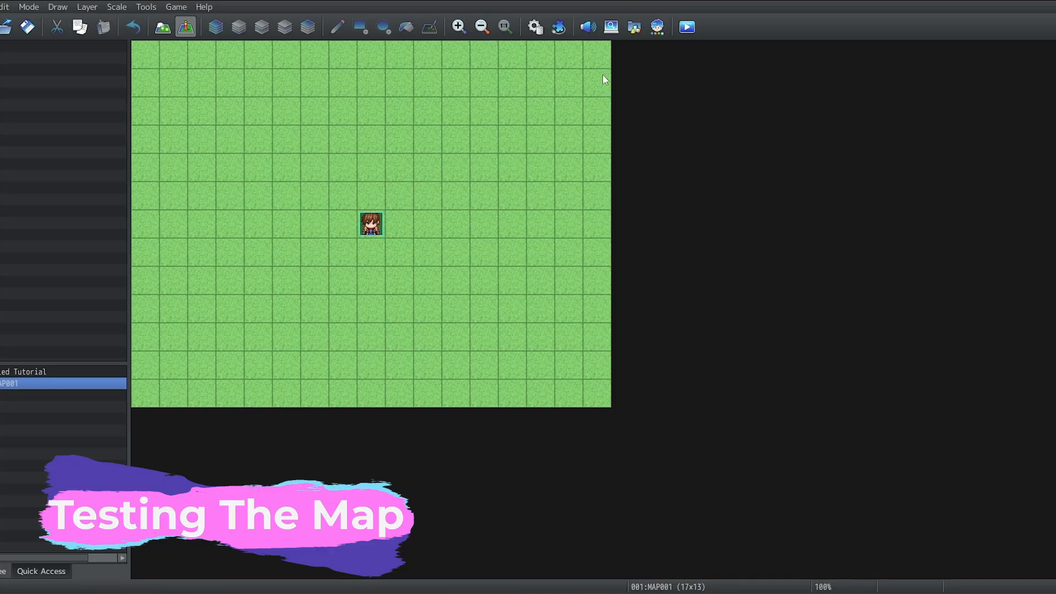
click(561, 27)
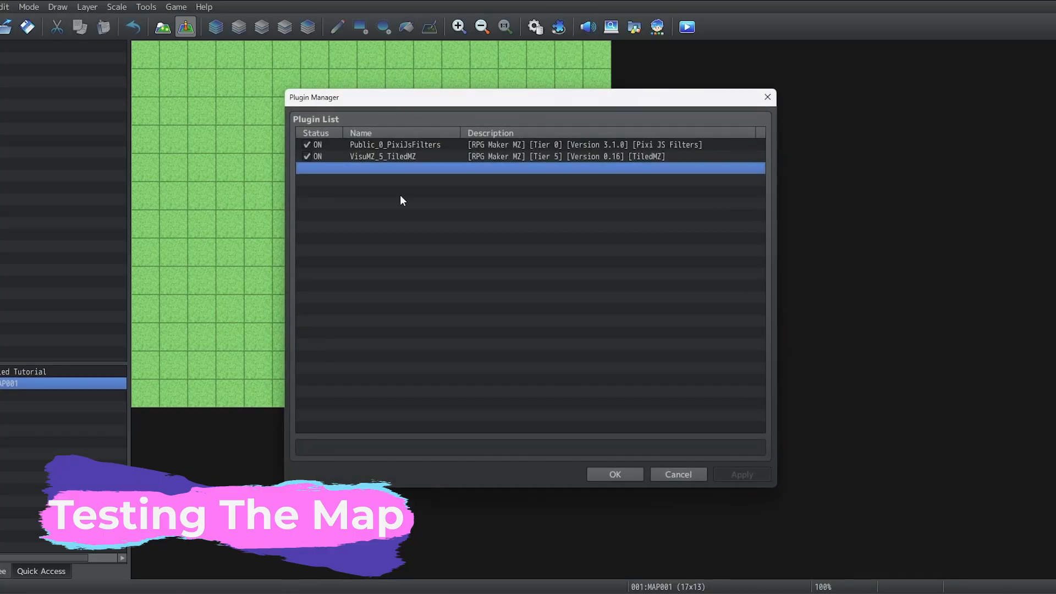
click(613, 474)
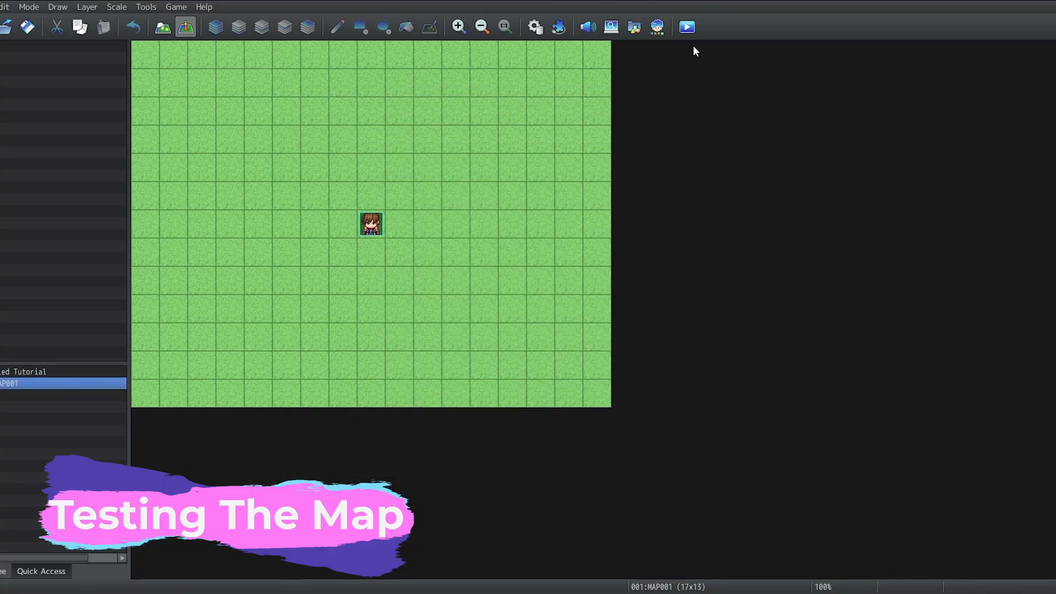
Start a playtest and walk the party along the stone path to the base of the tree beside the wood pile
click(687, 27)
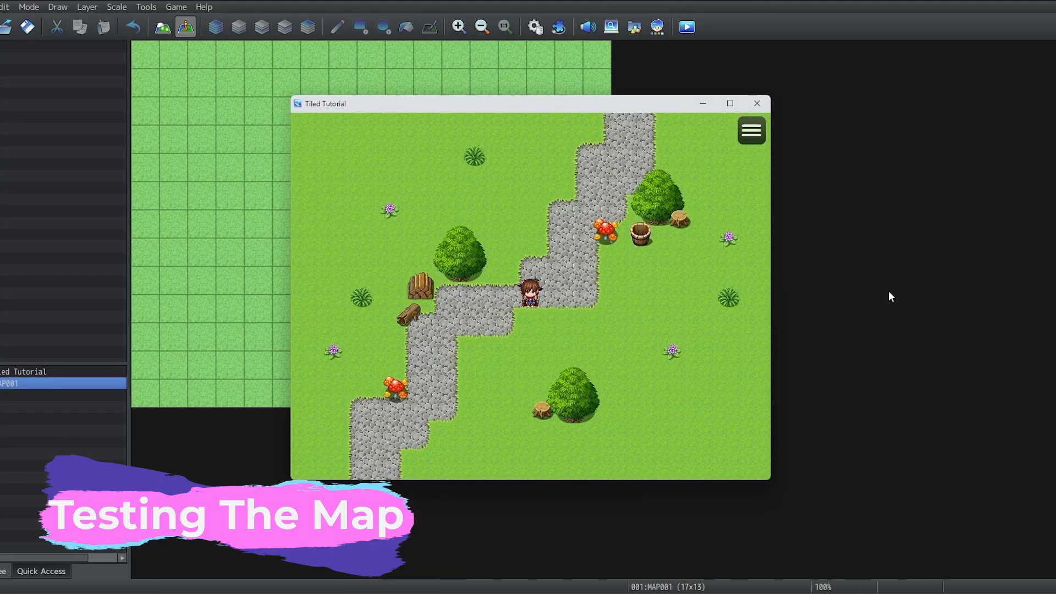
key(Right)
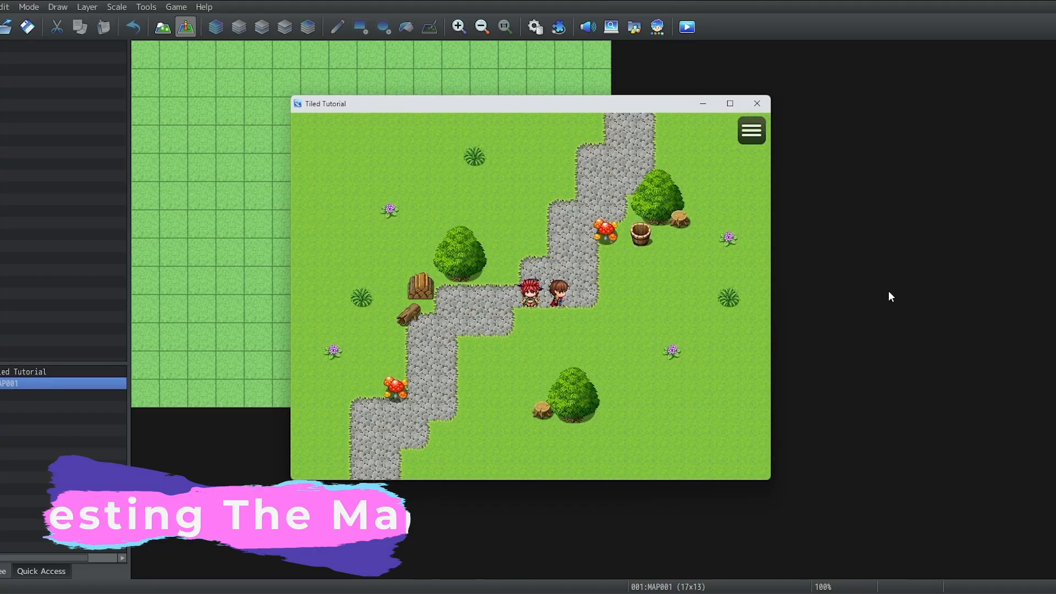
key(Down)
key(Left)
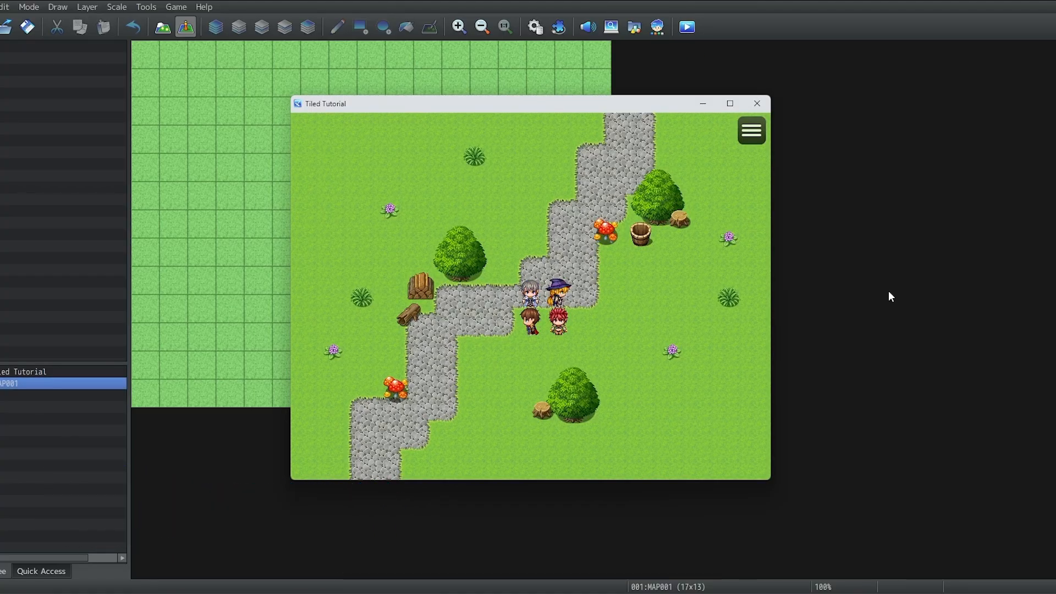
key(Left)
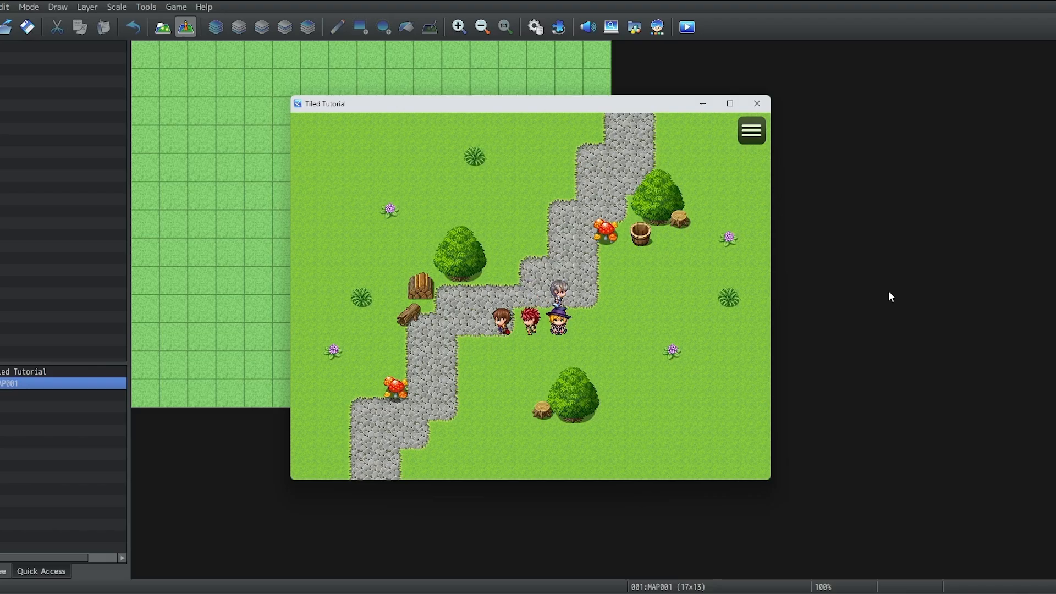
key(Left)
key(Up)
key(Left)
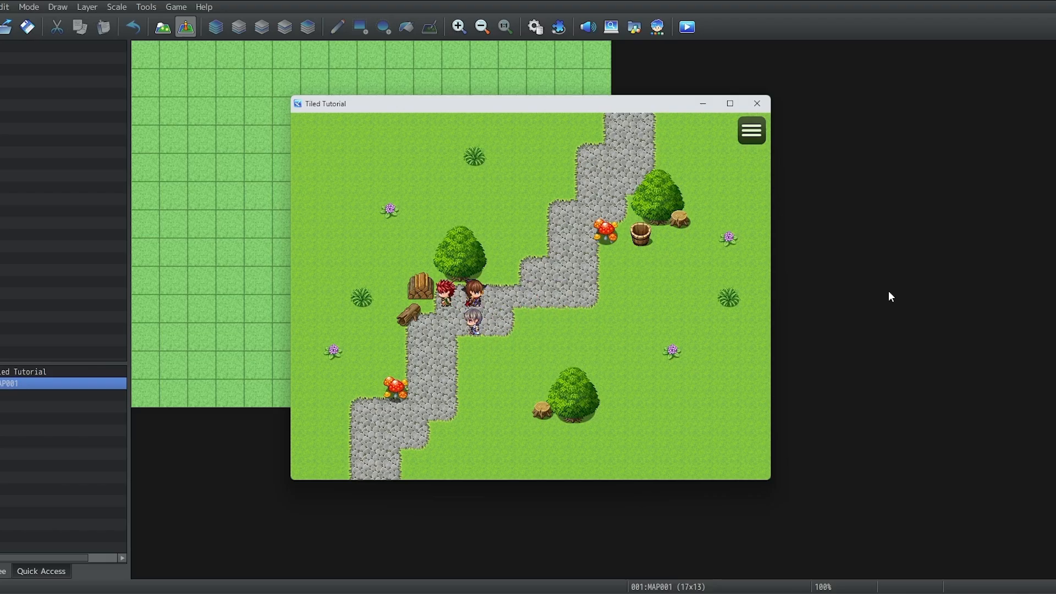
Walk the party around the tree and behind its top to test the collision and the TreeTops layer
key(Right)
key(Right)
key(Up)
key(Up)
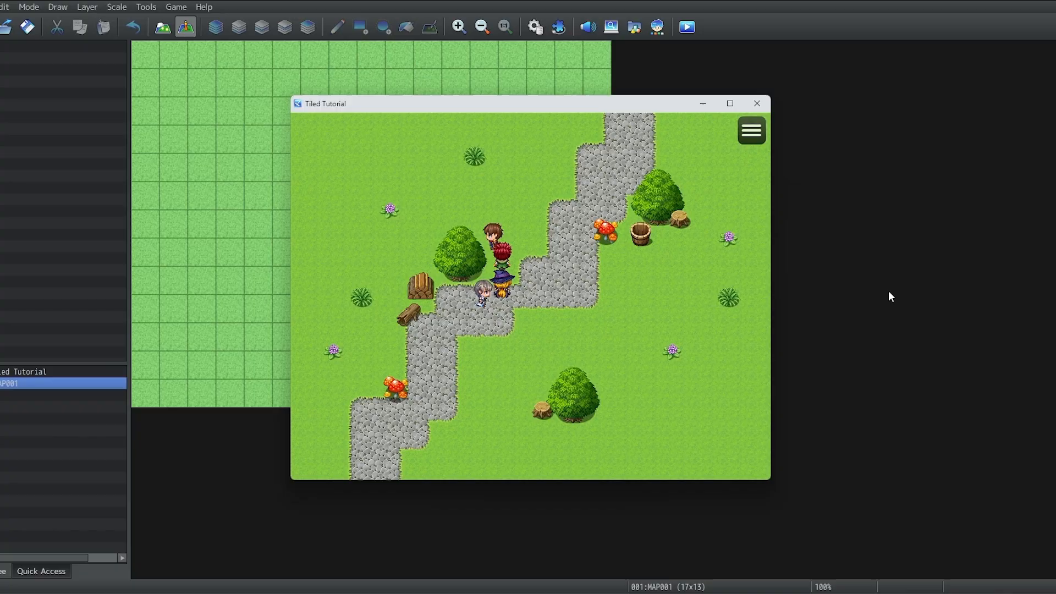
key(Left)
key(Left)
key(Right)
key(Right)
key(Right)
key(Left)
key(Left)
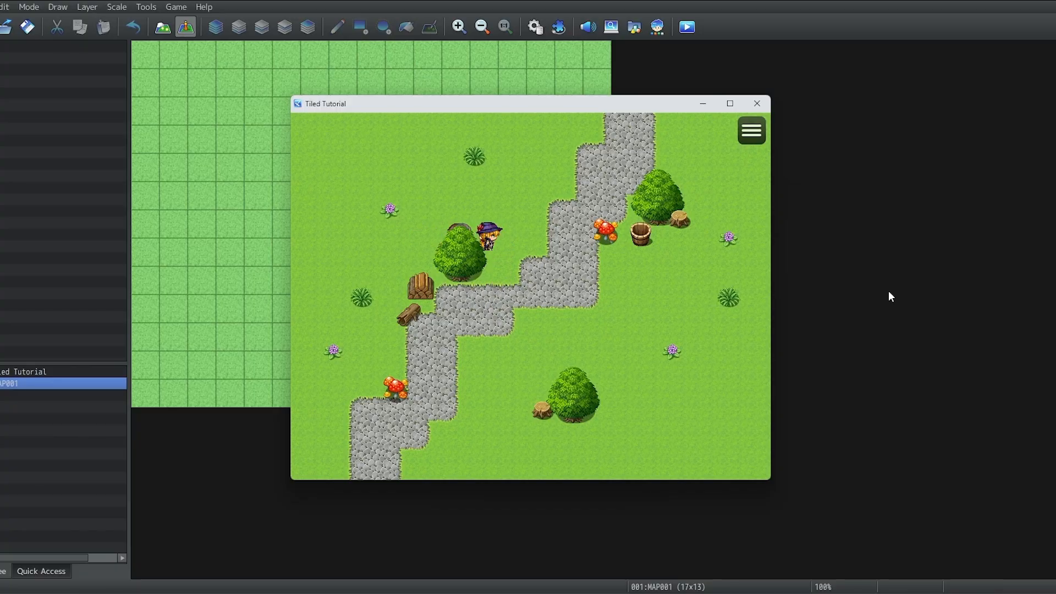
key(Left)
key(Left)
key(Left)
key(Left)
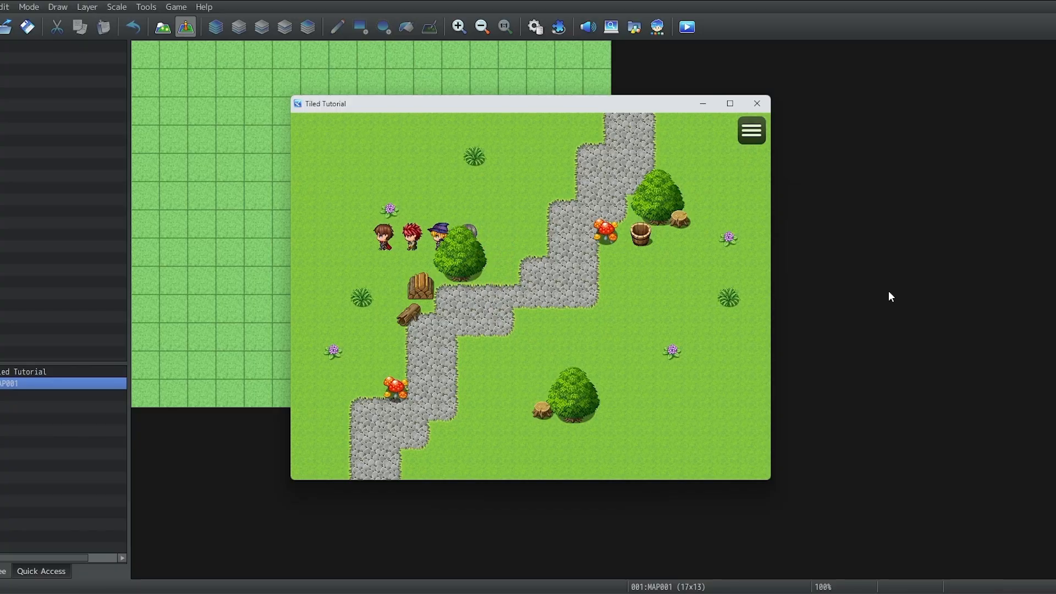
Walk the party up and down over the grass tuft west of the wood pile to test its flag tile
key(Left)
key(Down)
key(Down)
key(Down)
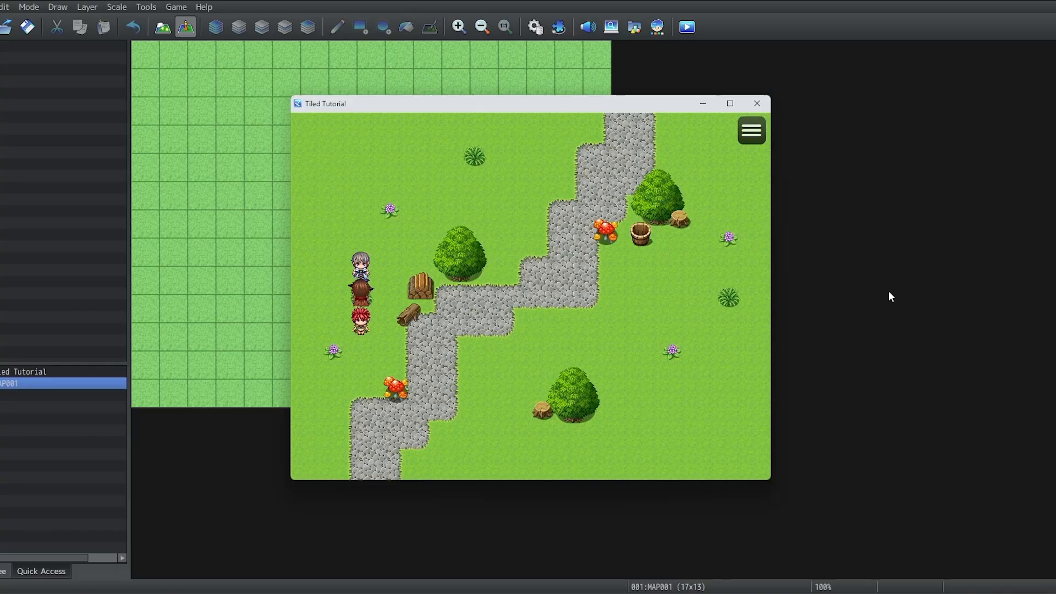
key(Up)
key(Up)
key(Up)
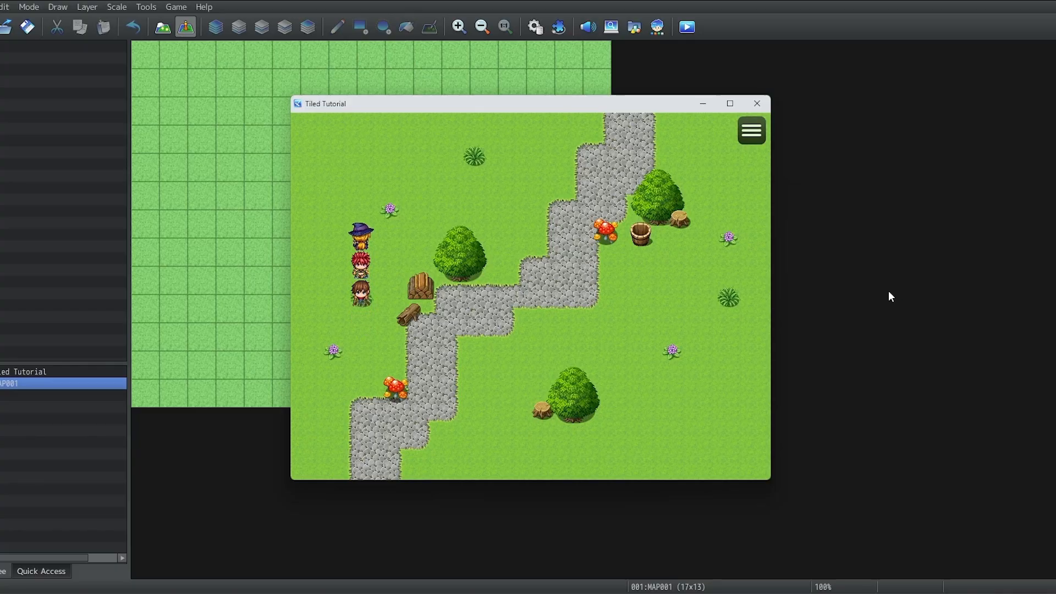
key(Down)
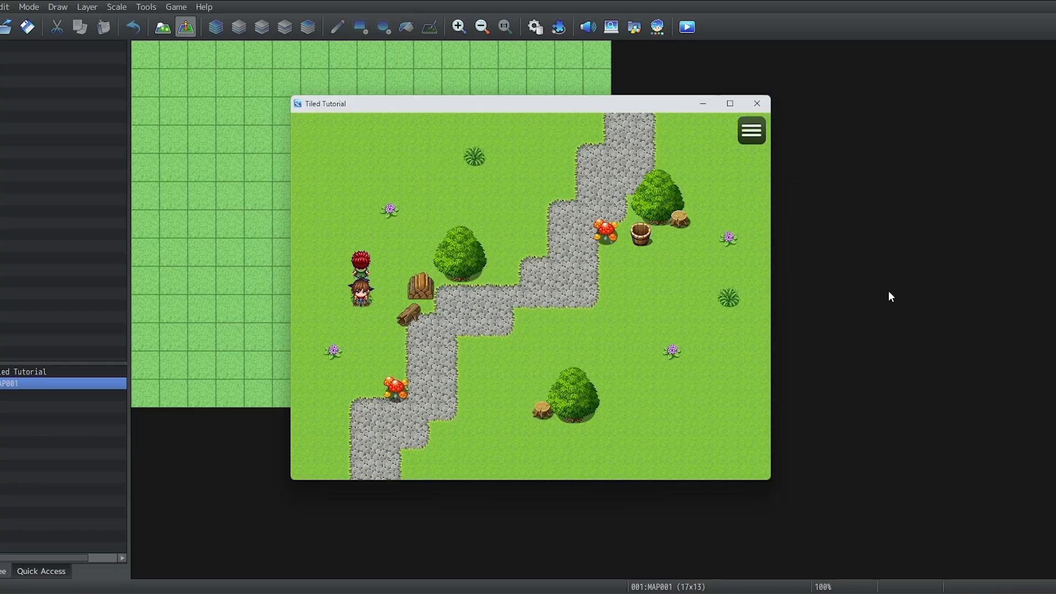
key(Left)
key(Left)
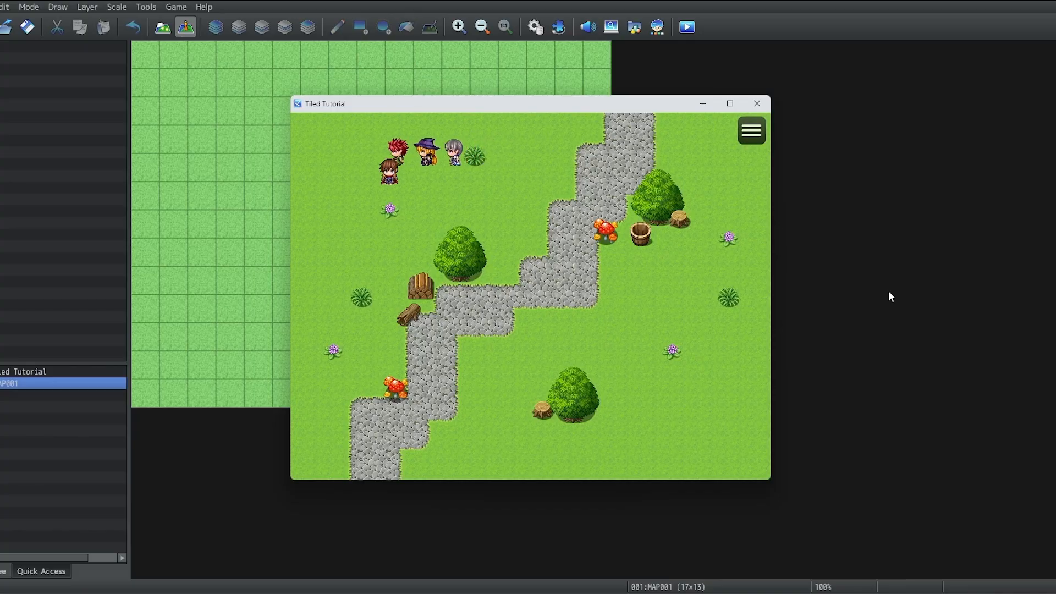
Return the party south past the purple flower and step onto the grass tuft beside the wood pile again
key(Down)
key(Down)
key(Down)
key(Down)
key(Left)
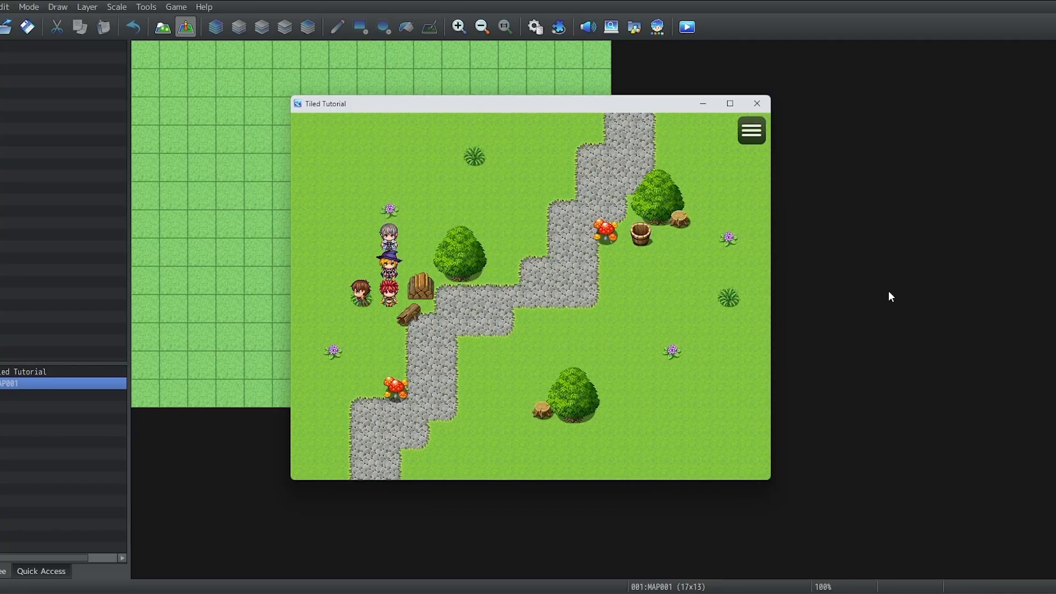
key(Down)
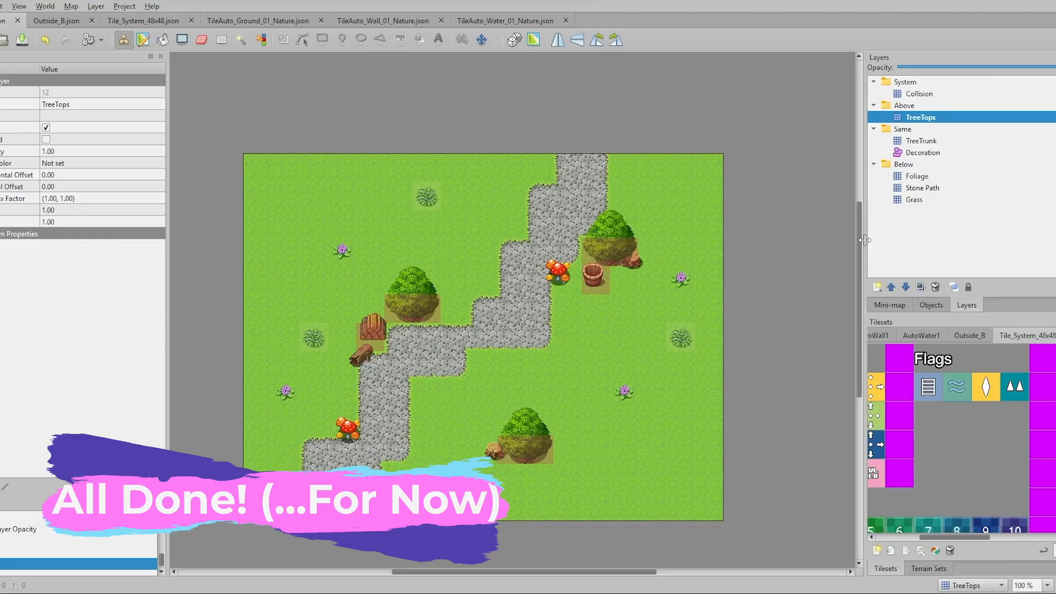
Switch to Tiled and review the Below, Same and System layer groups of the finished map
click(932, 164)
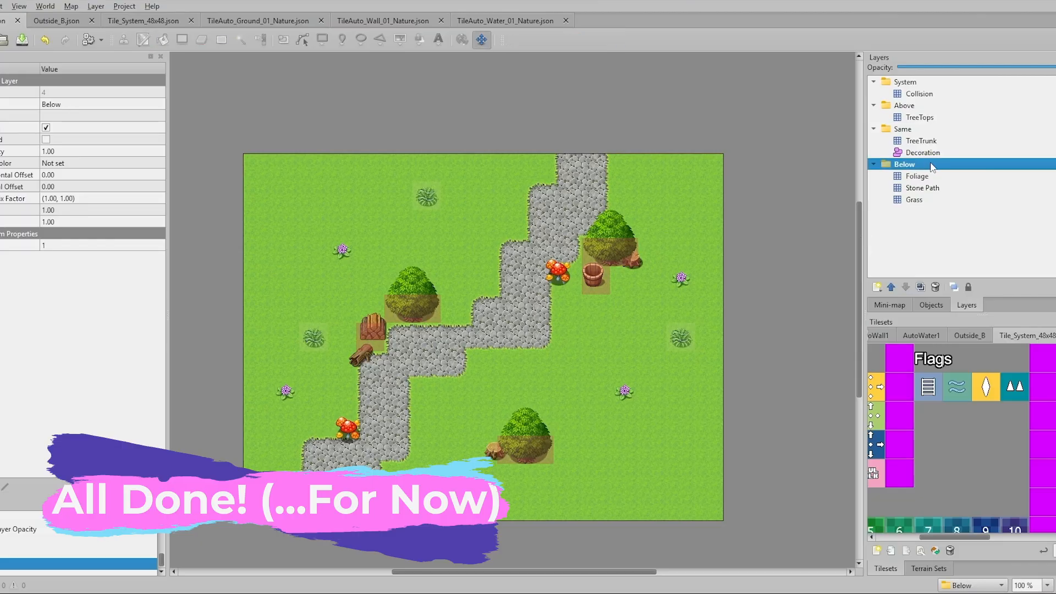
click(951, 131)
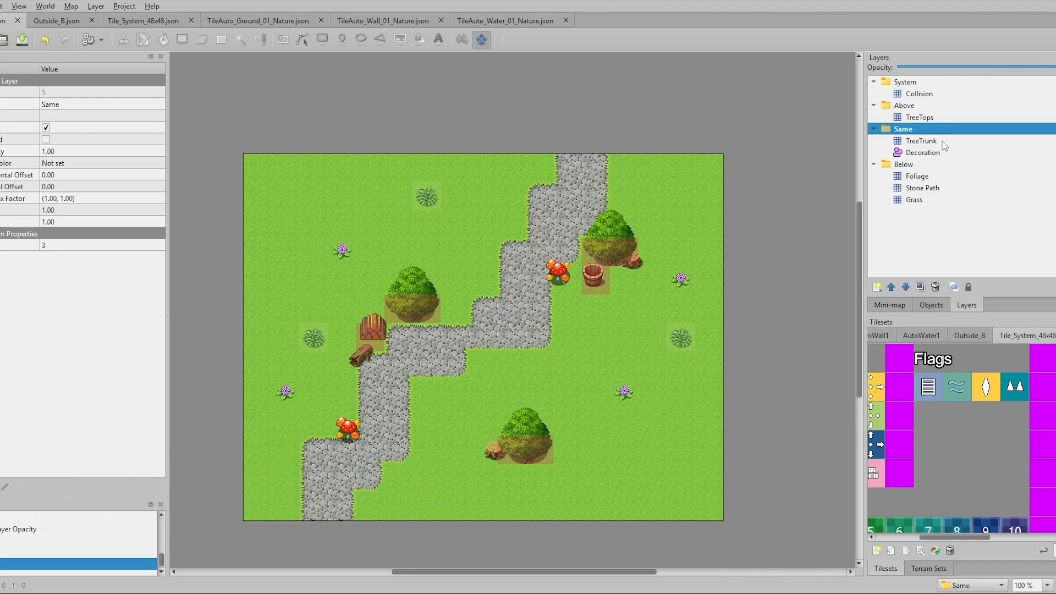
click(917, 83)
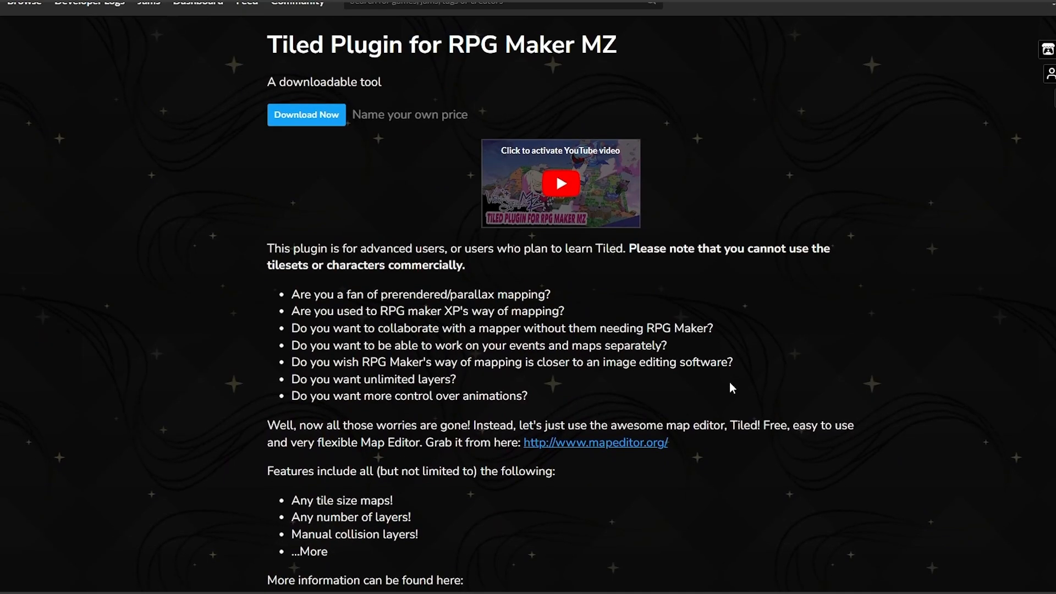
Browse the Tiled Plugin for RPG Maker MZ page, examining its reflection, mirror, blend mode, object layer and terrain features
scroll(795, 404, down, 10)
scroll(793, 408, down, 10)
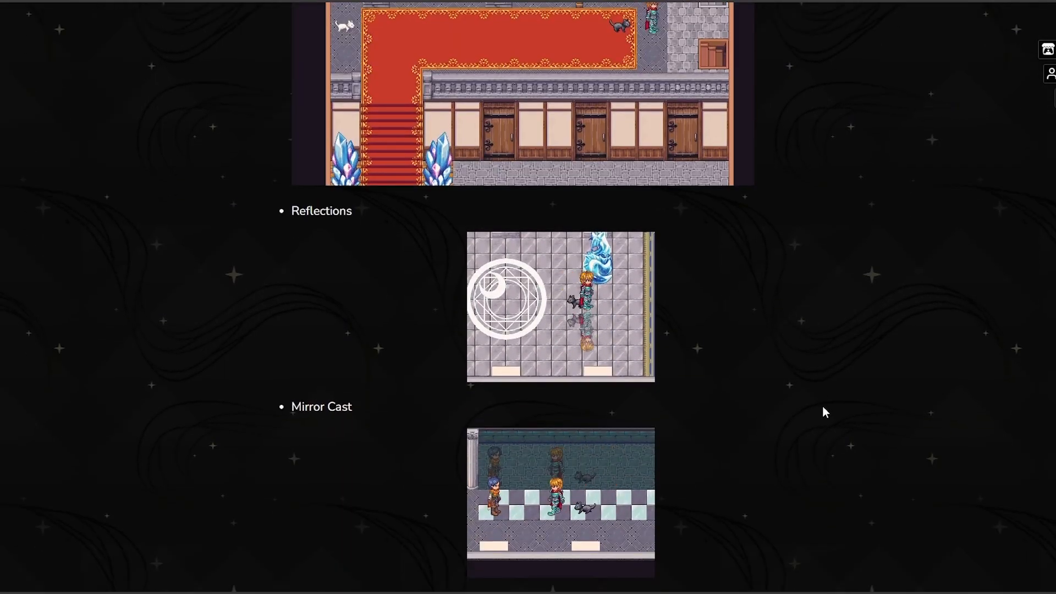
scroll(823, 412, up, 5)
scroll(823, 412, down, 5)
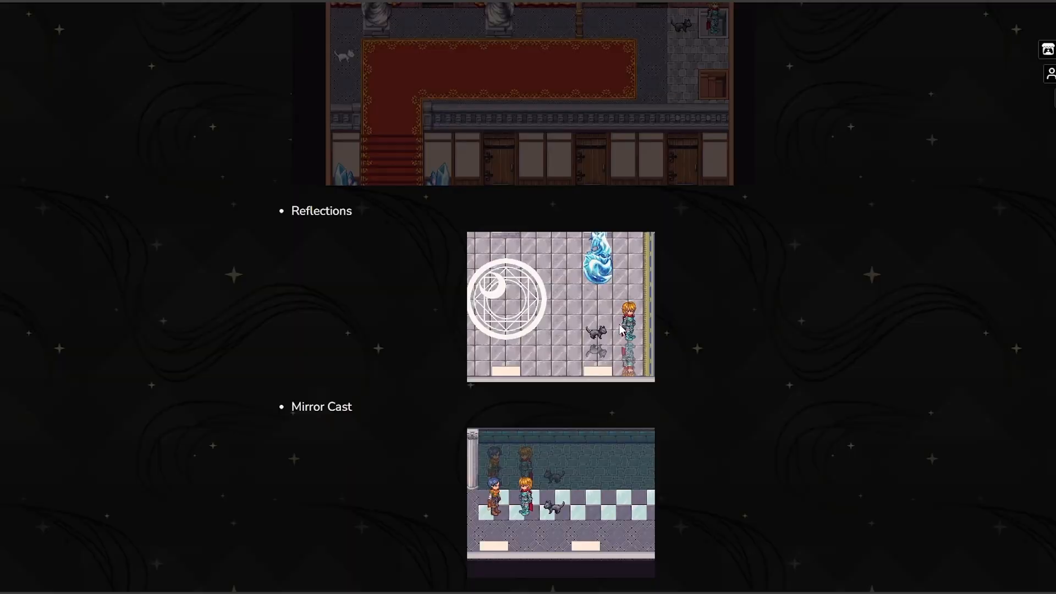
scroll(823, 412, down, 2)
scroll(809, 383, down, 6)
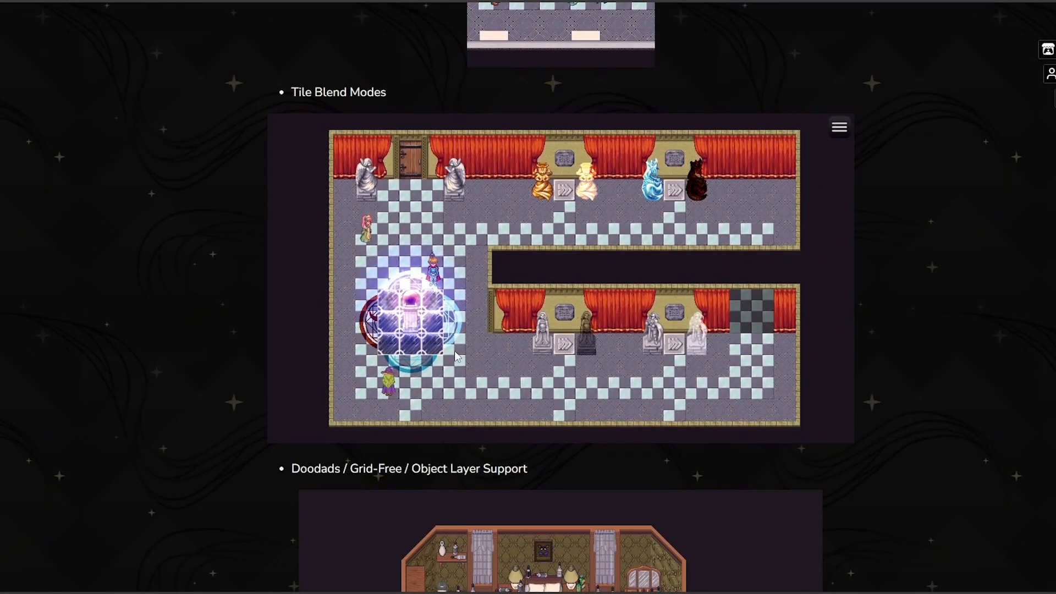
scroll(868, 363, down, 7)
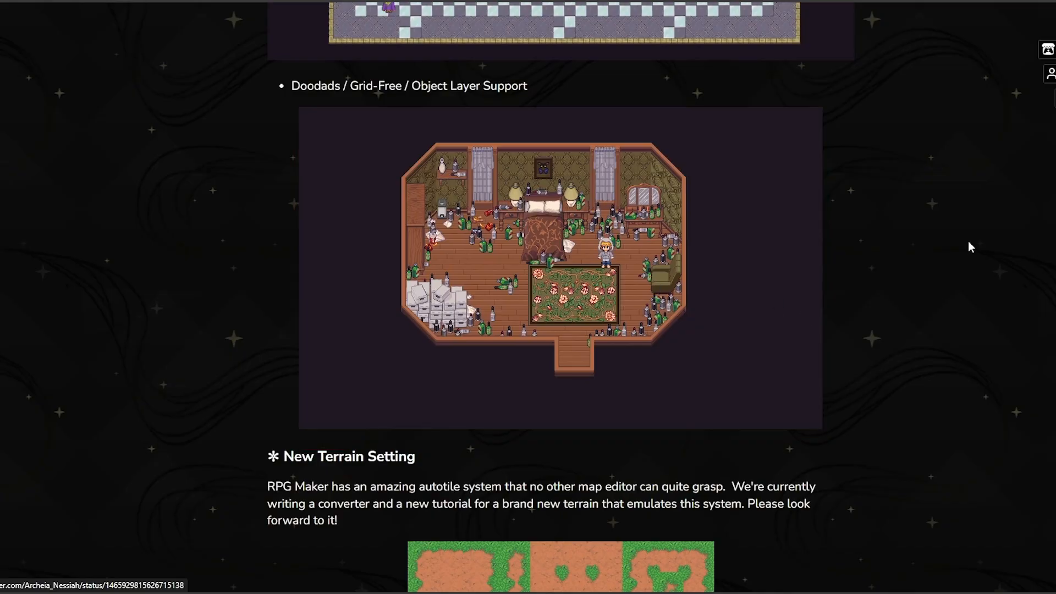
scroll(953, 328, down, 10)
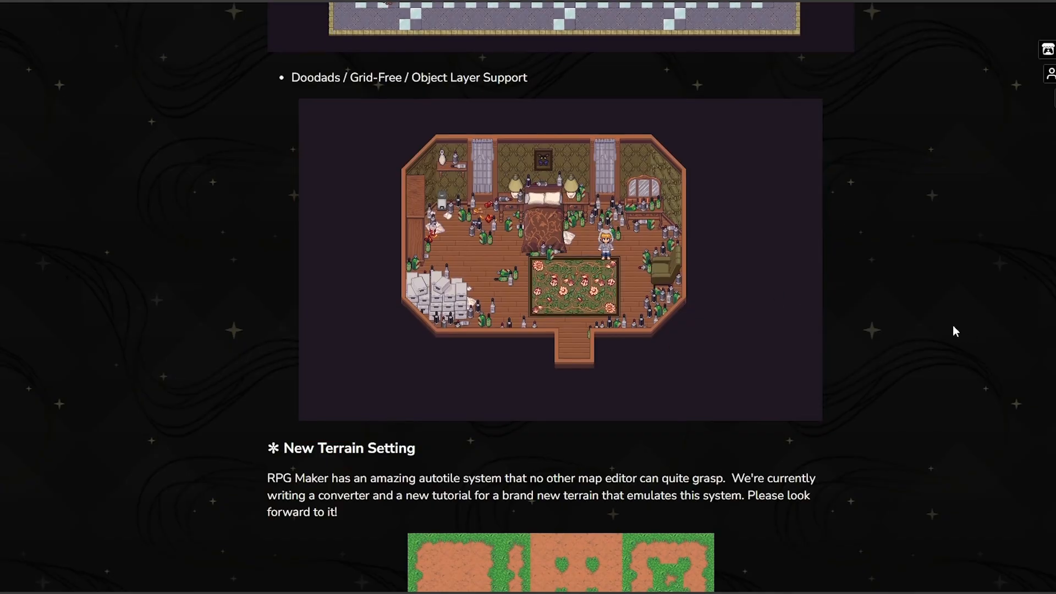
scroll(955, 330, up, 14)
scroll(954, 327, up, 20)
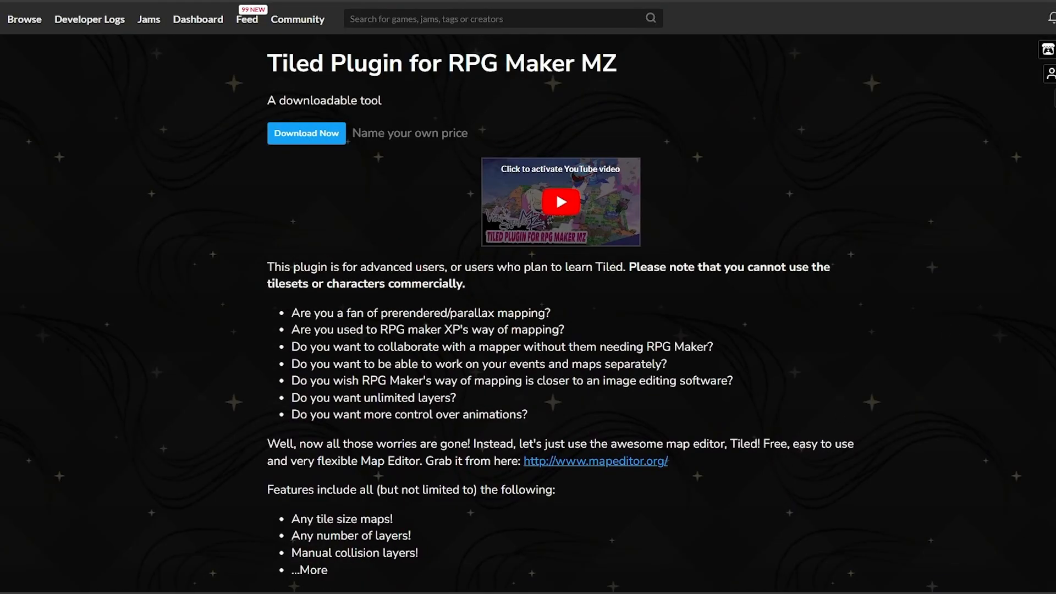
In the RPG Maker MZ sample project, open Map1 - Preparation Hall and examine its layout and the SYSTEM TILESET and LEVELS doors
click(401, 560)
click(34, 383)
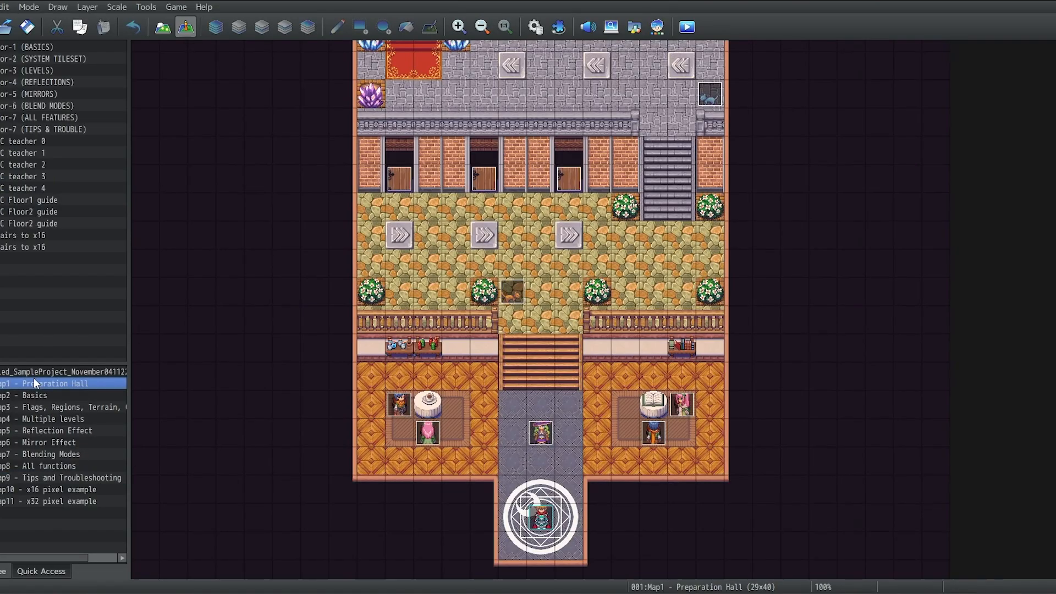
scroll(531, 450, up, 4)
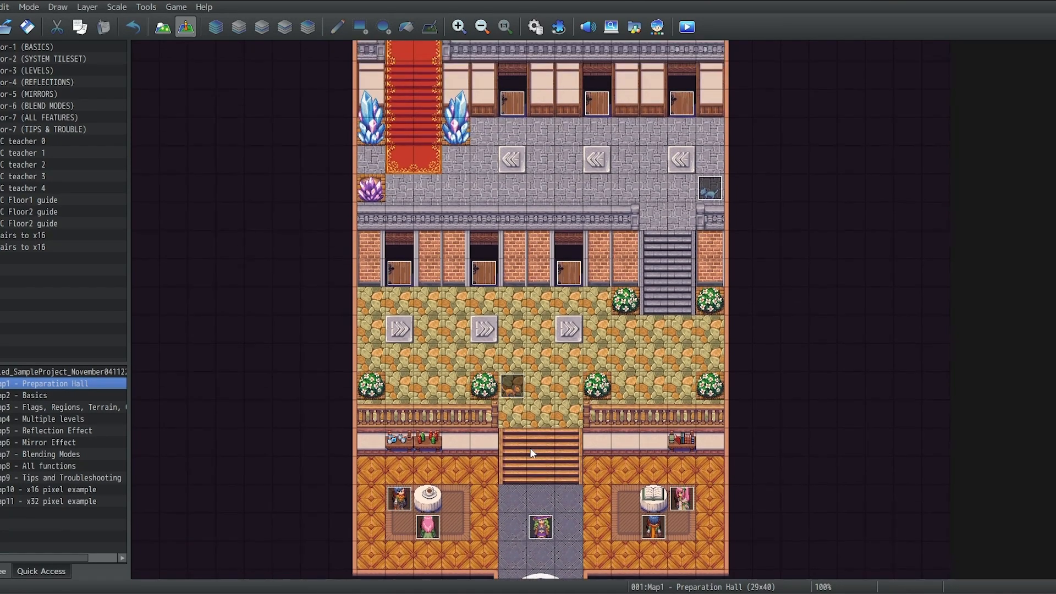
scroll(599, 477, down, 3)
scroll(705, 450, up, 2)
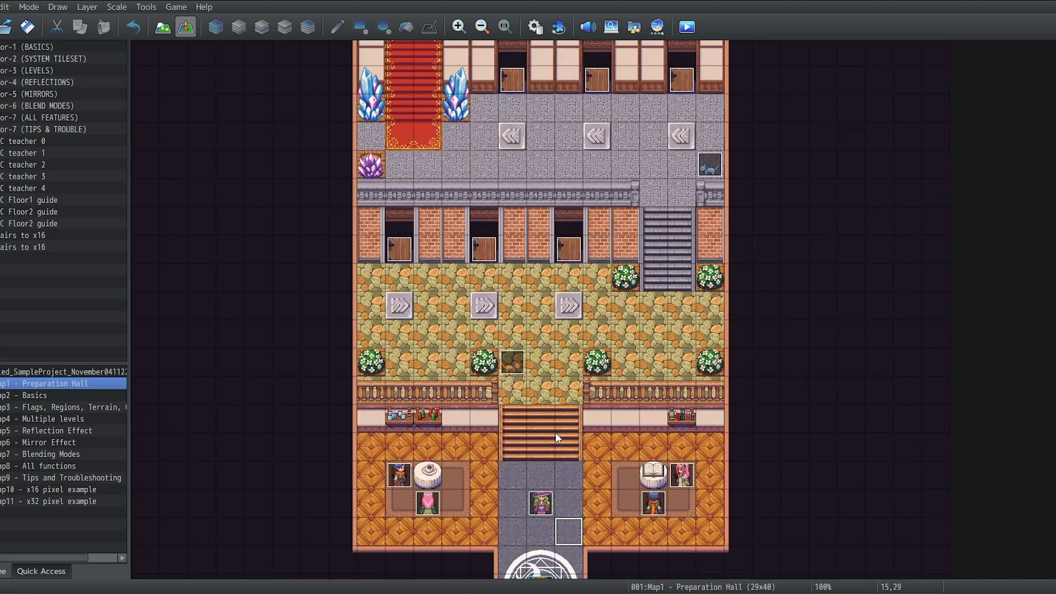
click(389, 296)
click(482, 252)
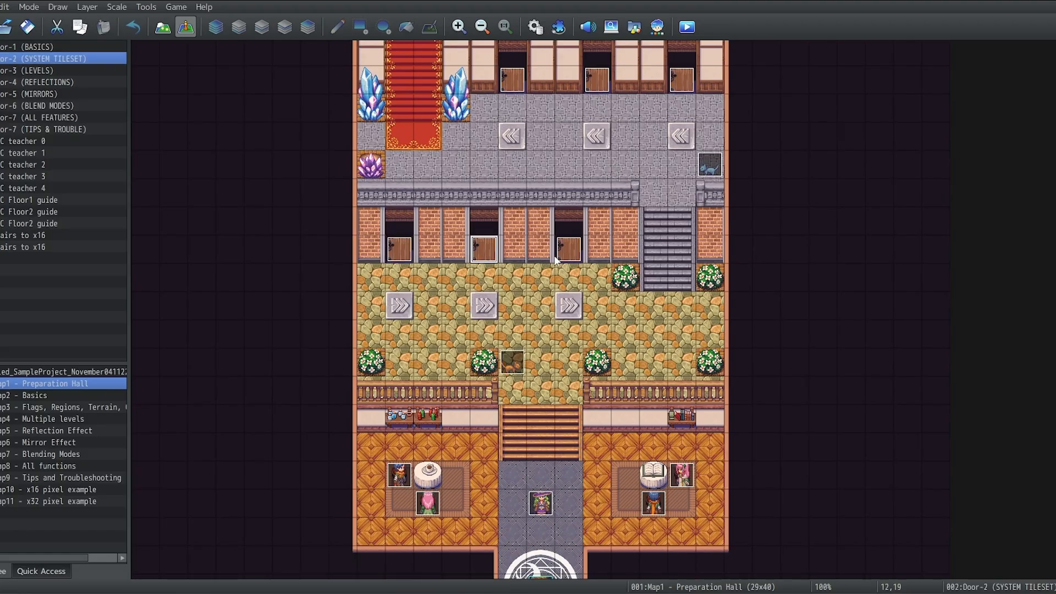
click(564, 256)
scroll(482, 359, up, 2)
scroll(482, 359, up, 5)
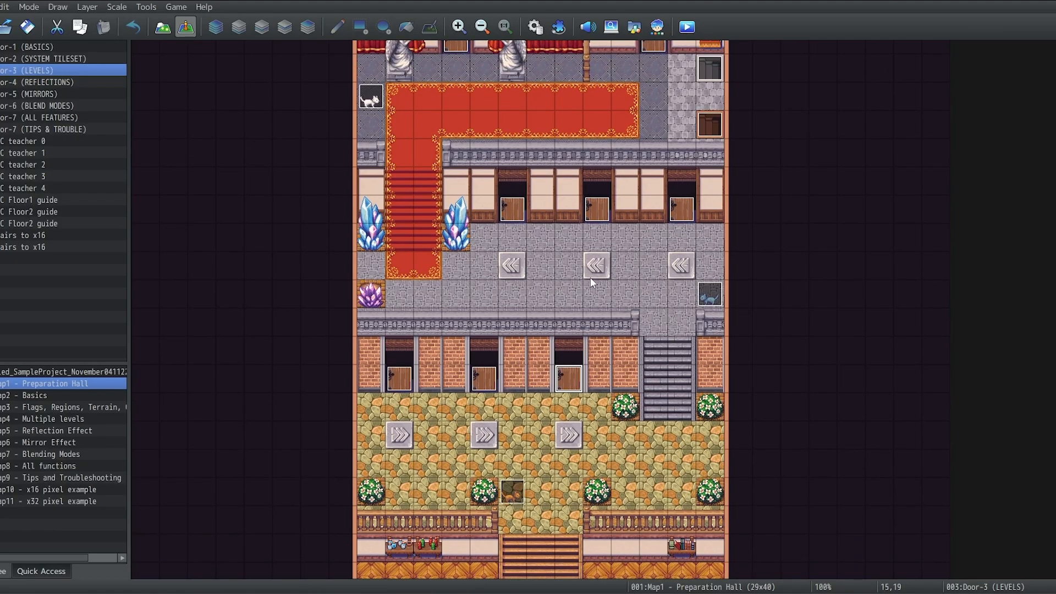
View the flags and regions sample map, then open Map4 - Multiple levels and read the NPC teacher 2 event's text
click(54, 408)
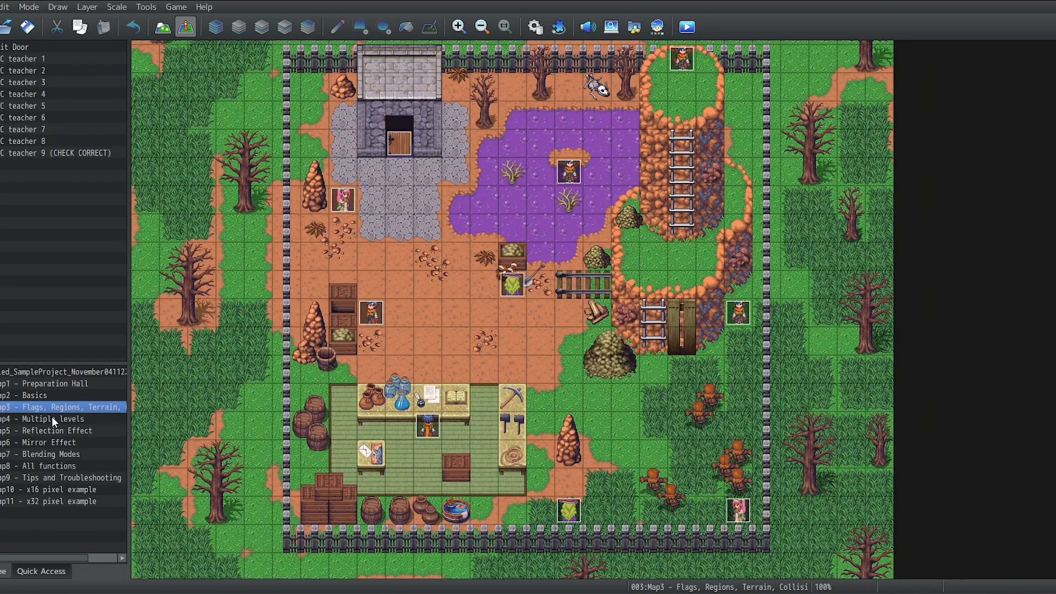
click(52, 417)
double_click(456, 286)
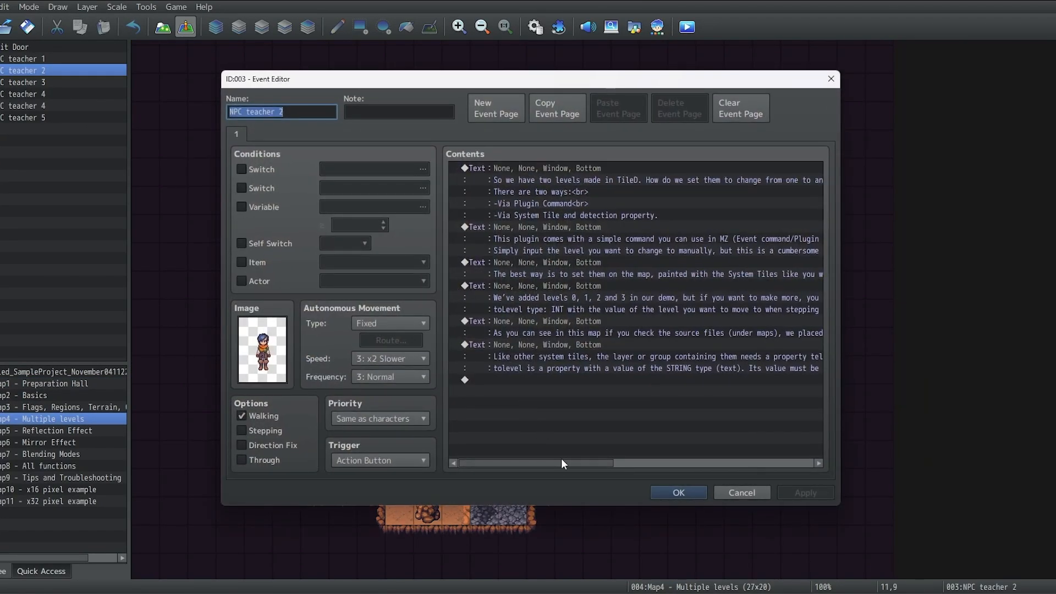
drag(562, 462, 788, 462)
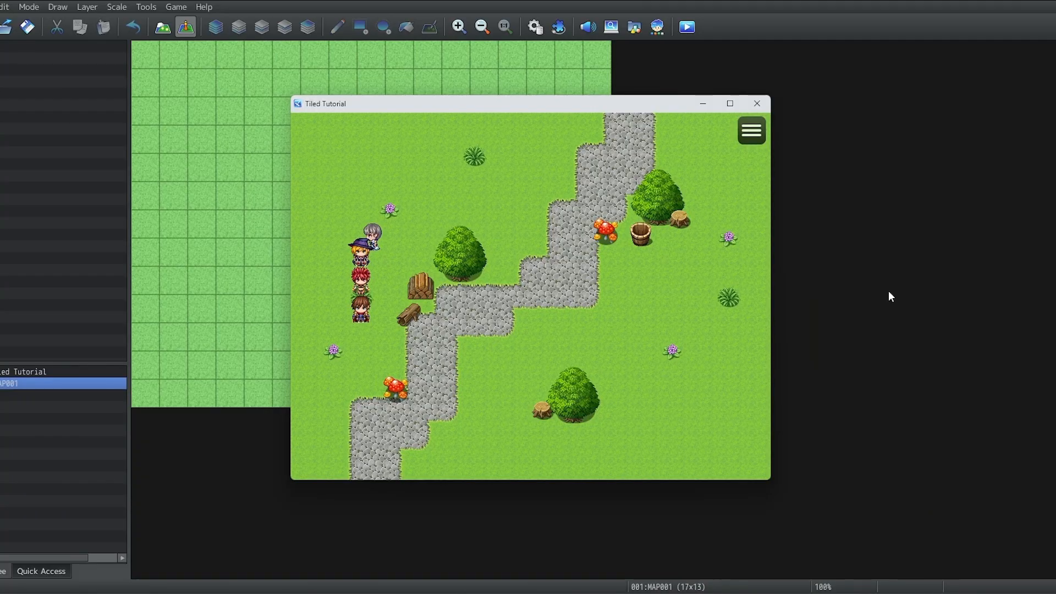